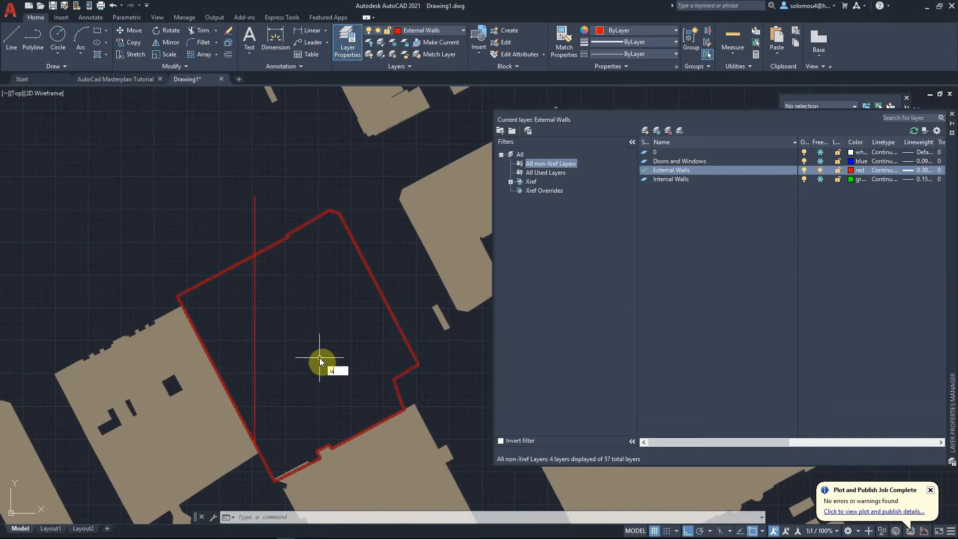
Step: Set a UCS with its origin on the building outline's lower-left wall, X axis towards its right corner and Y along the wall
text(C)
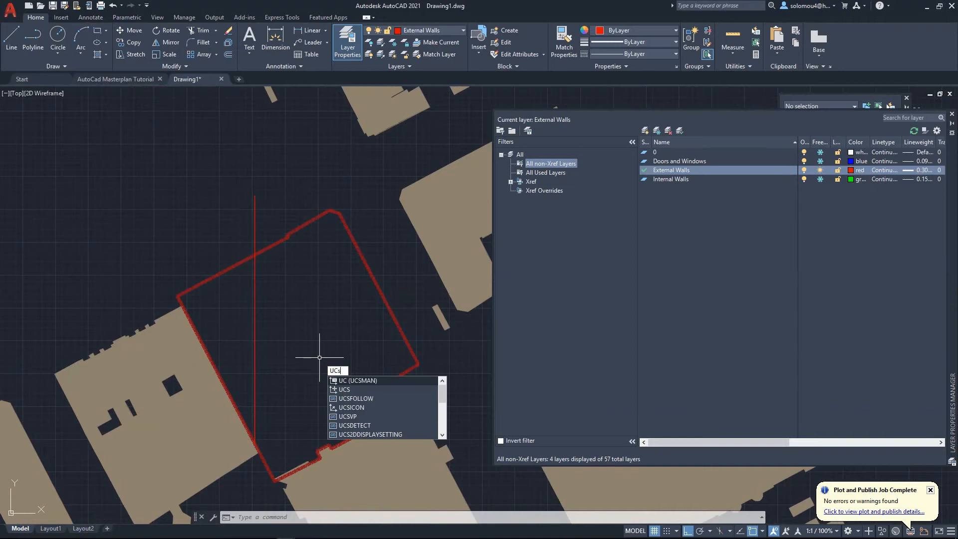
text(s)
key(Return)
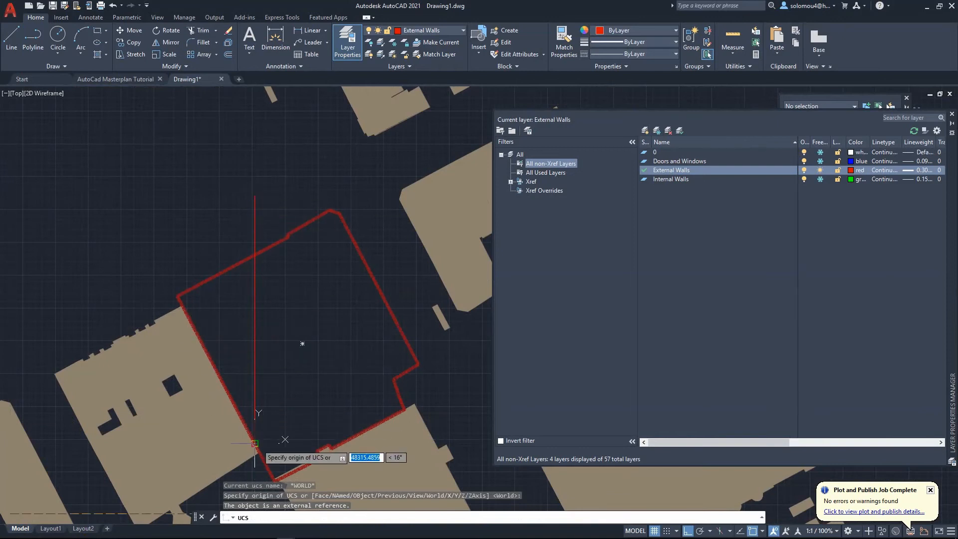
click(254, 443)
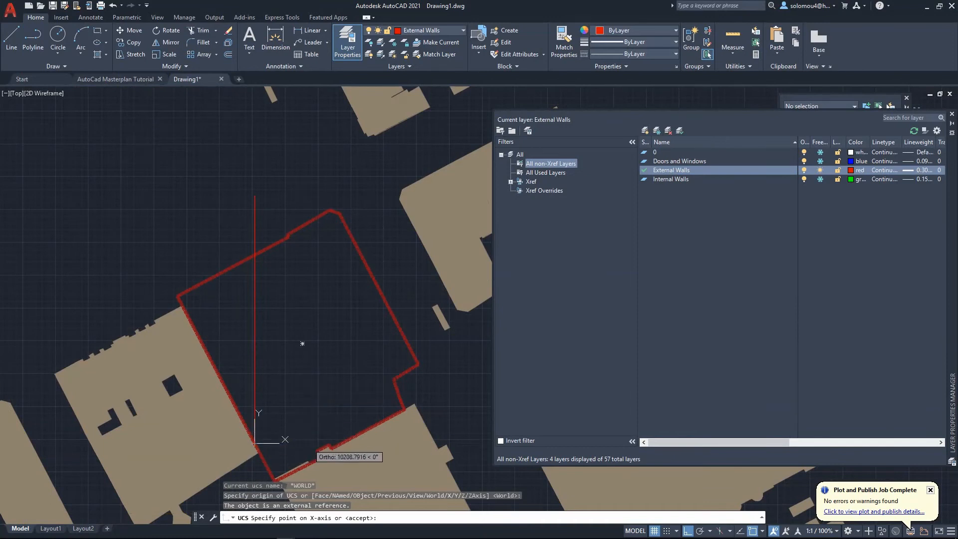
click(415, 360)
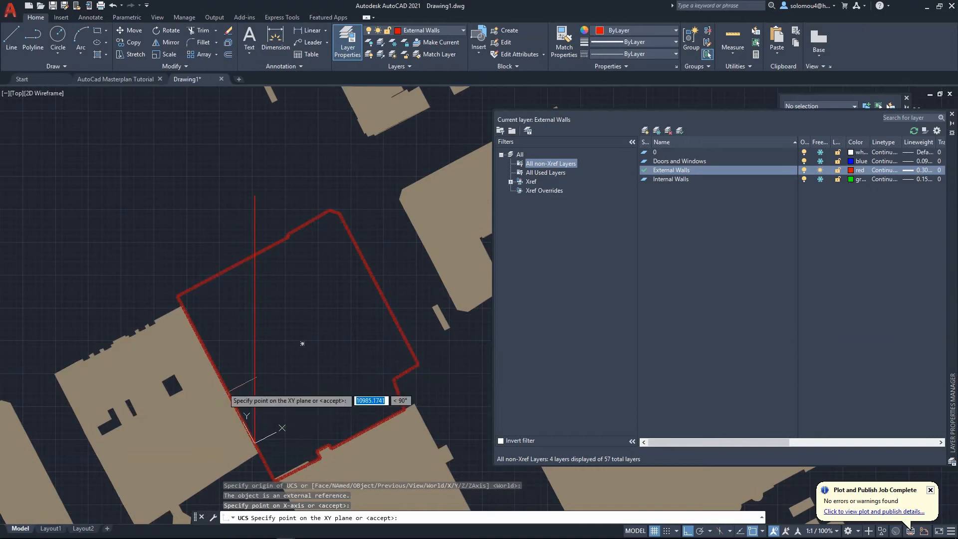
click(176, 298)
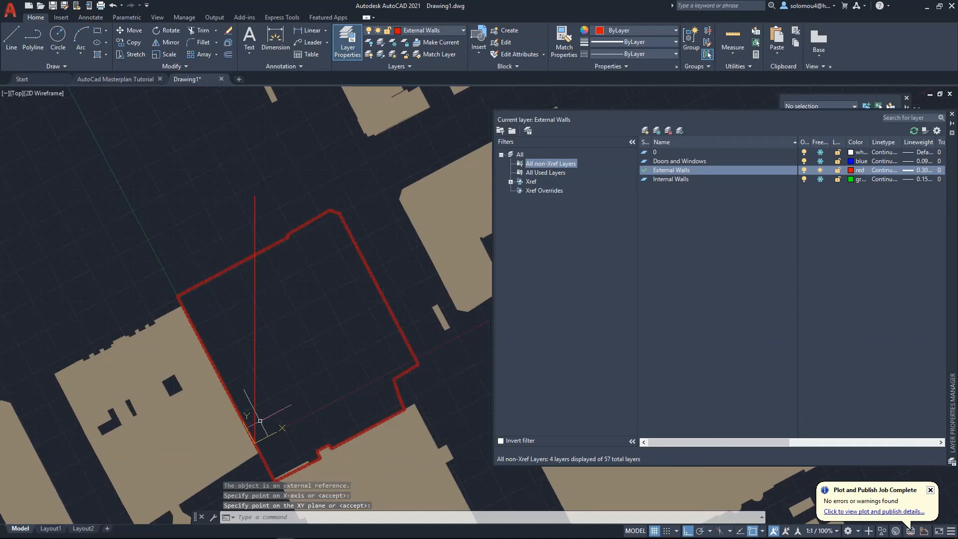
click(11, 40)
click(219, 315)
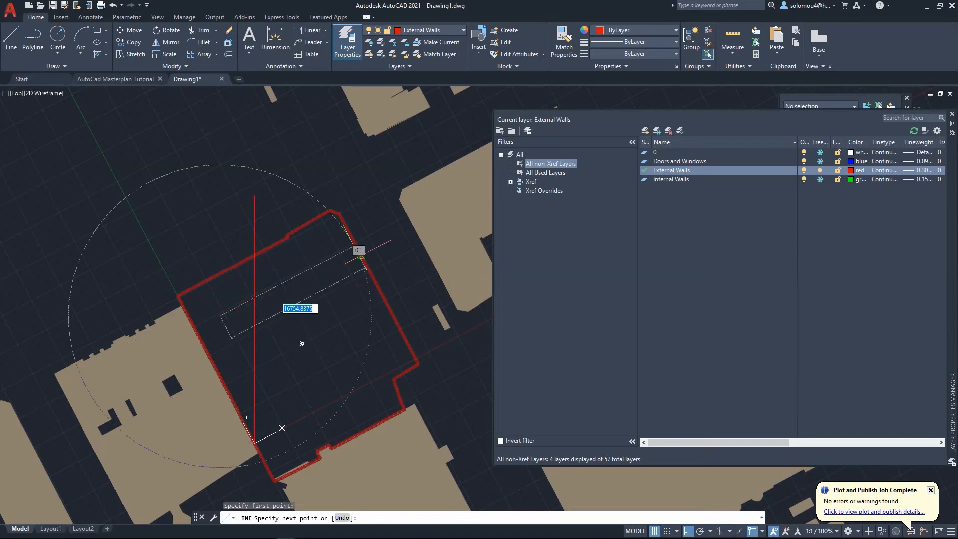
key(Escape)
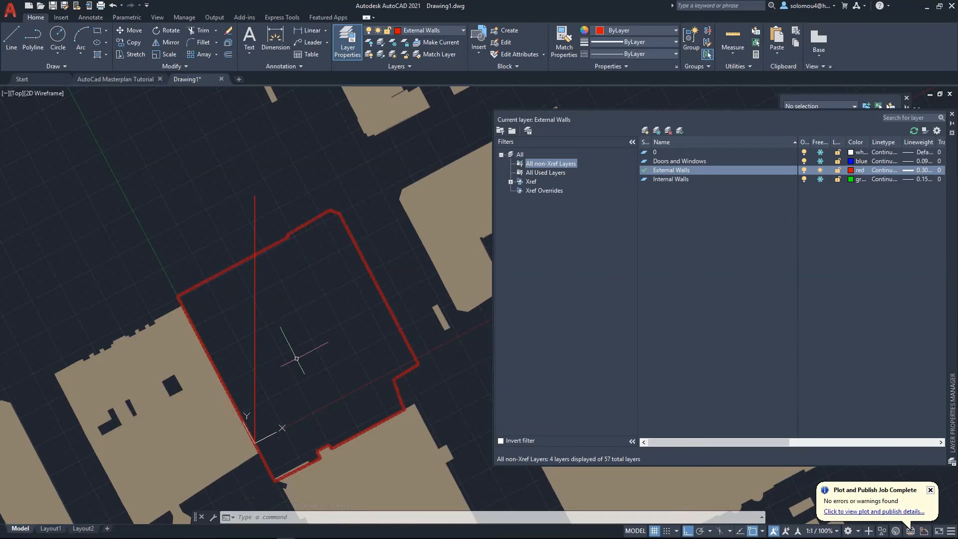
Step: Rotate the drawing to the plan view of the current UCS and frame the red building outline
text(plan)
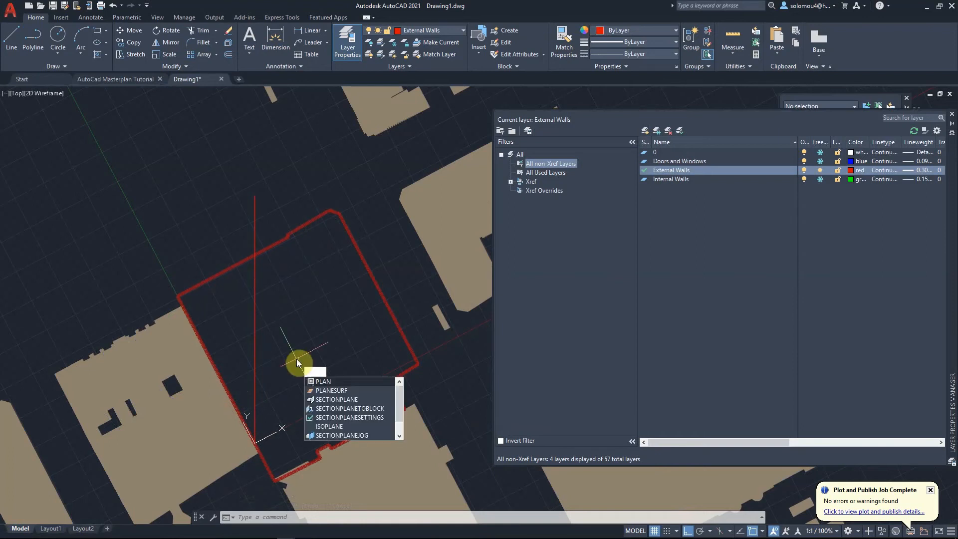
key(Return)
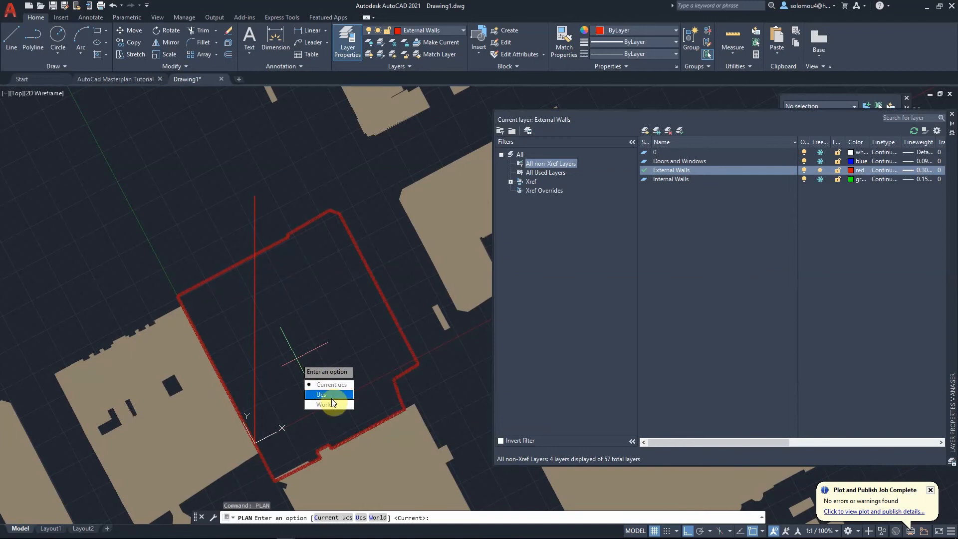
click(329, 385)
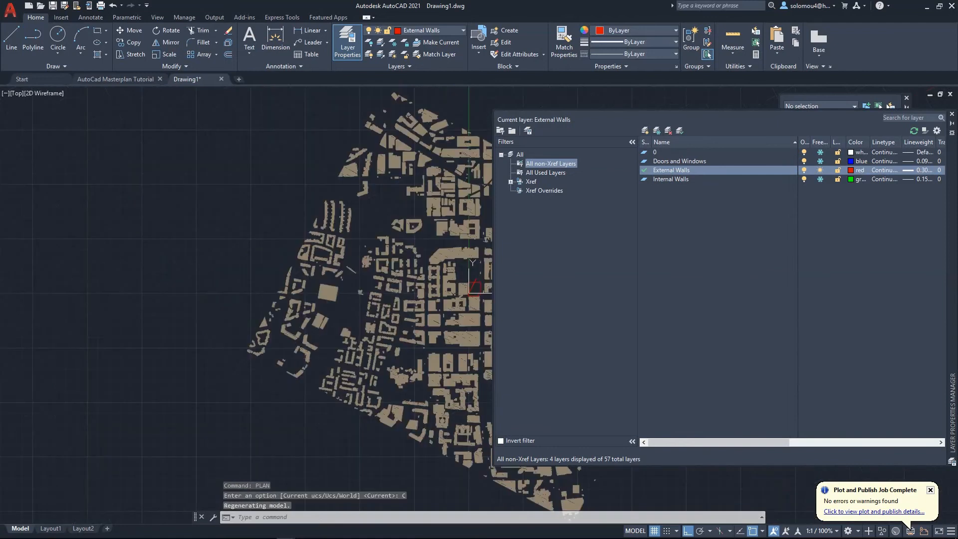
scroll(117, 337, down, 2)
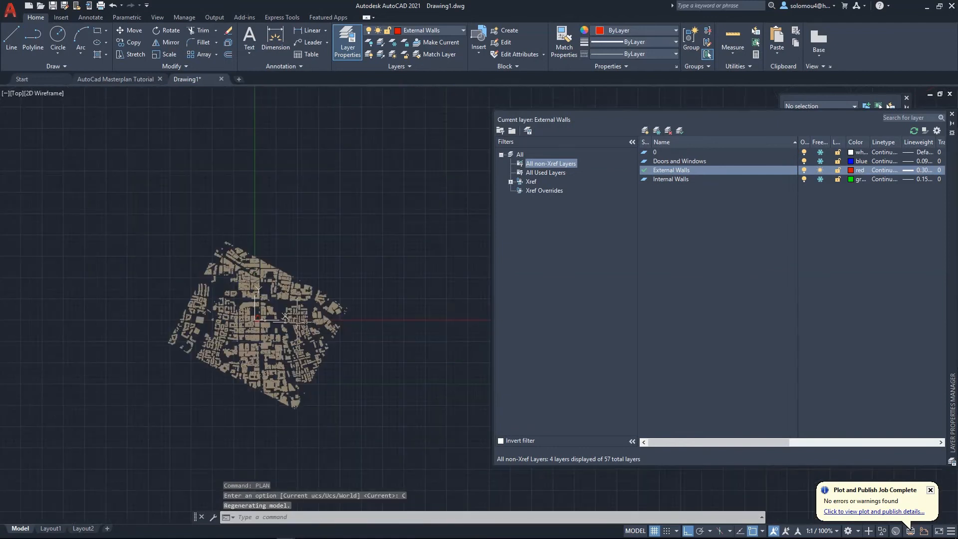
scroll(298, 321, up, 4)
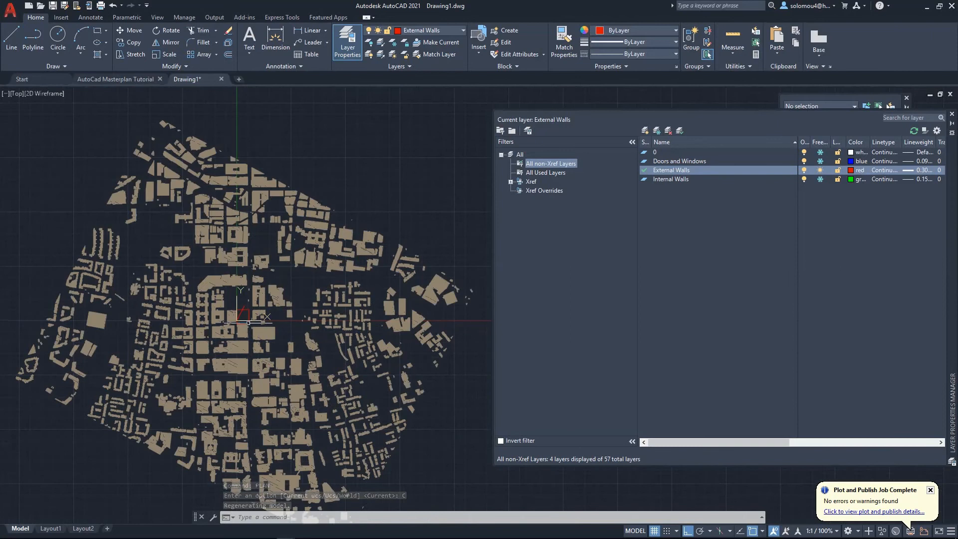
scroll(250, 316, up, 6)
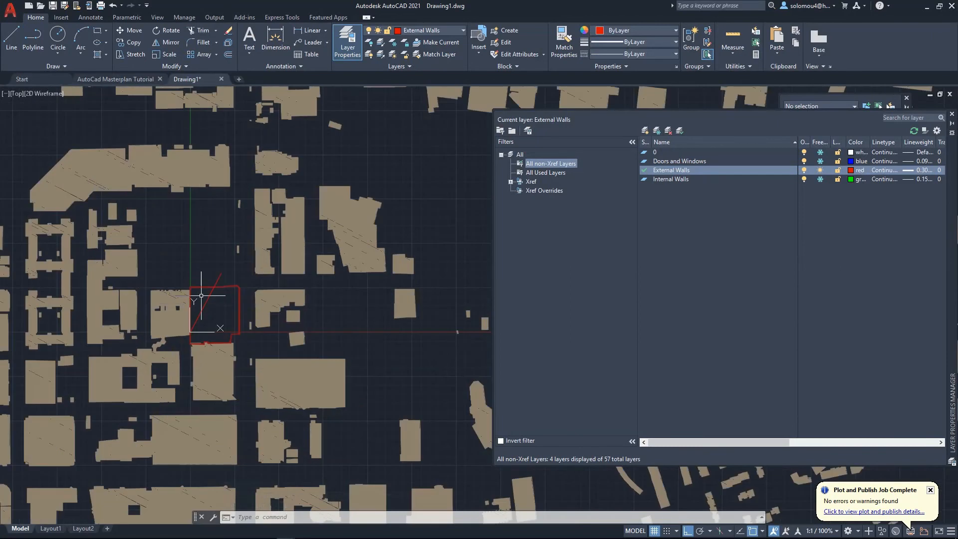
scroll(212, 294, up, 4)
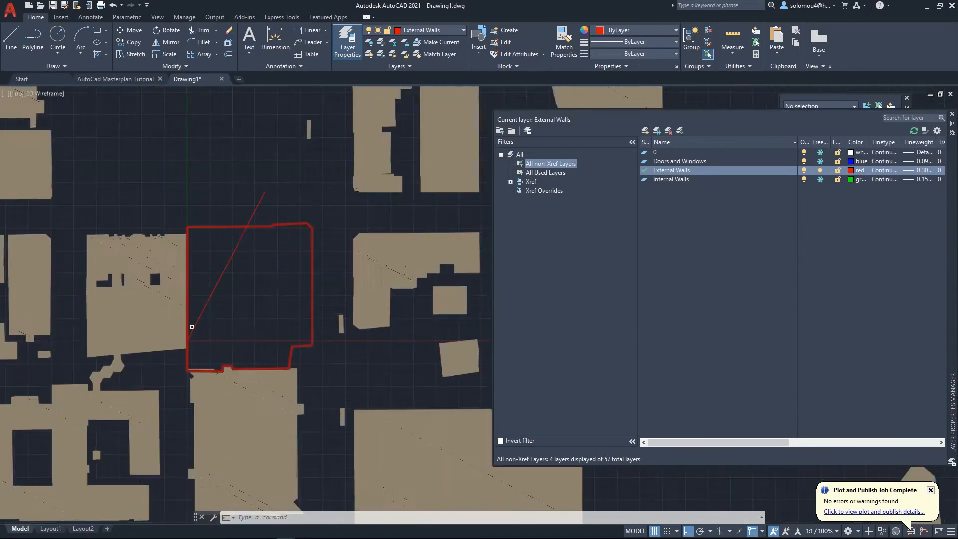
scroll(197, 326, down, 4)
scroll(224, 297, up, 8)
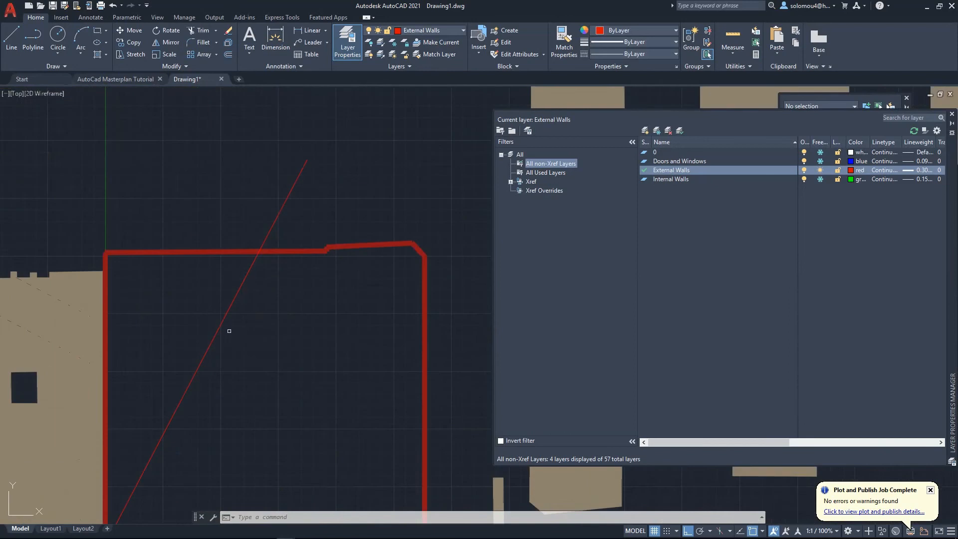
scroll(229, 331, down, 4)
click(223, 337)
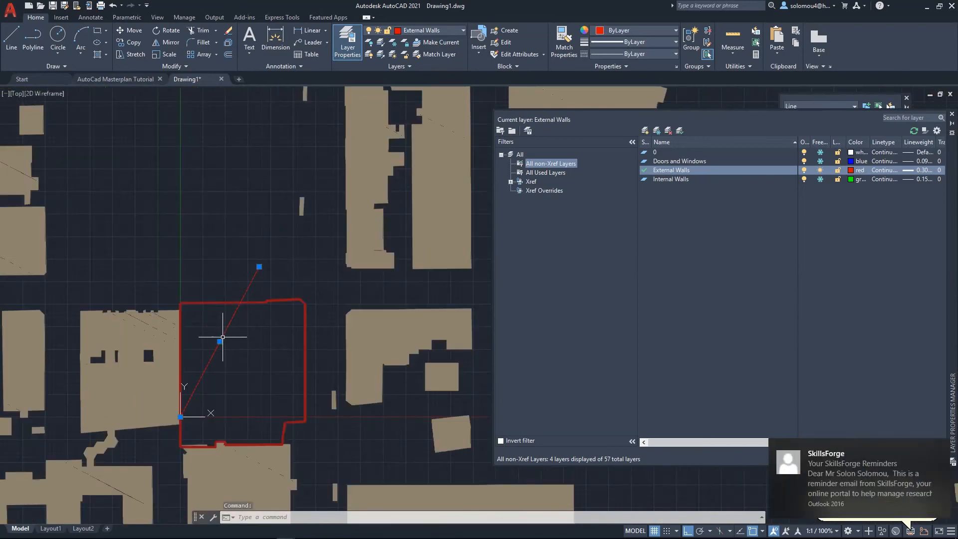
click(126, 34)
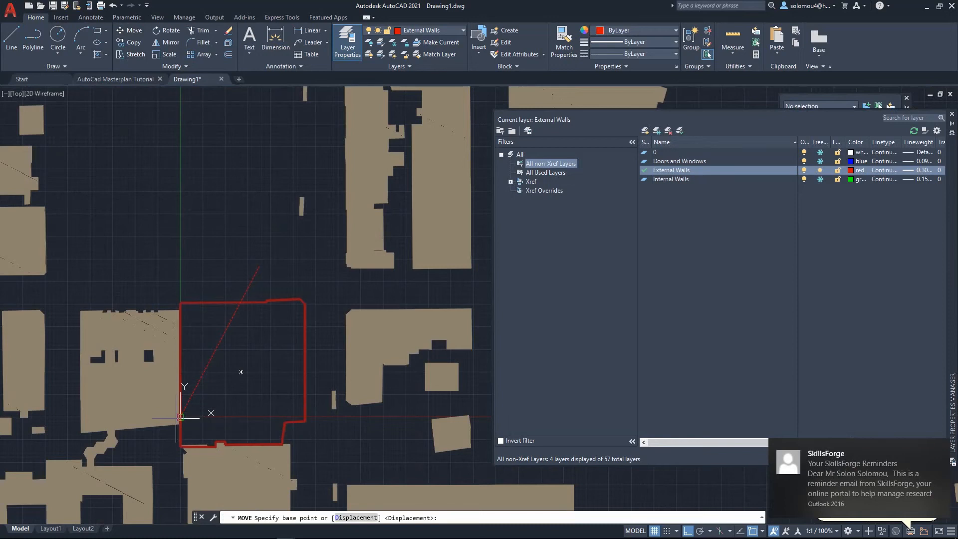
key(Escape)
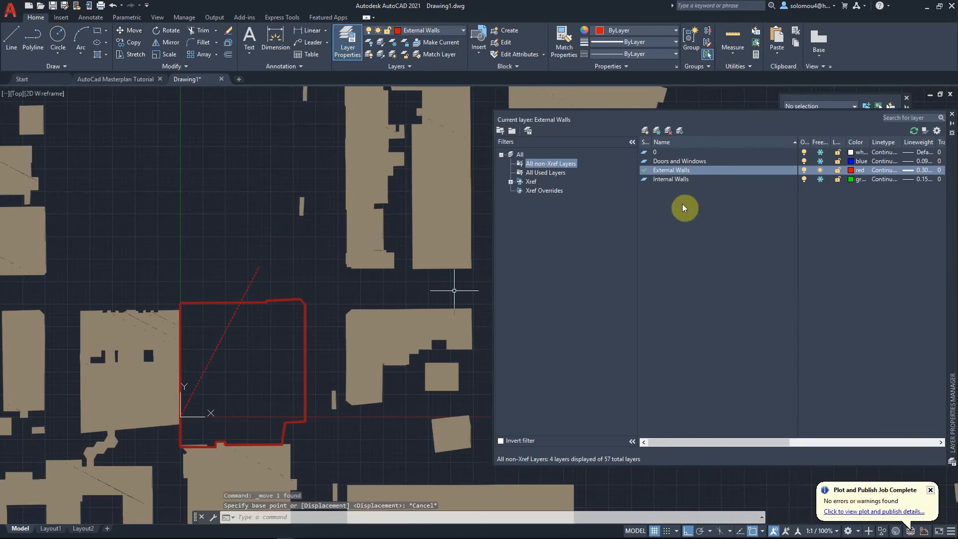
Step: Move the diagonal red line up along the Y axis, clear of the building outline
click(215, 346)
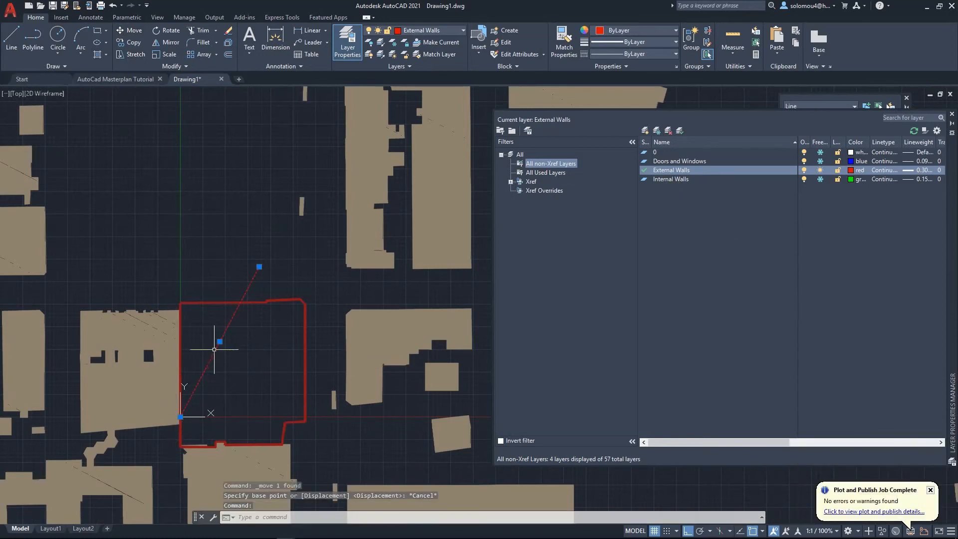
click(120, 31)
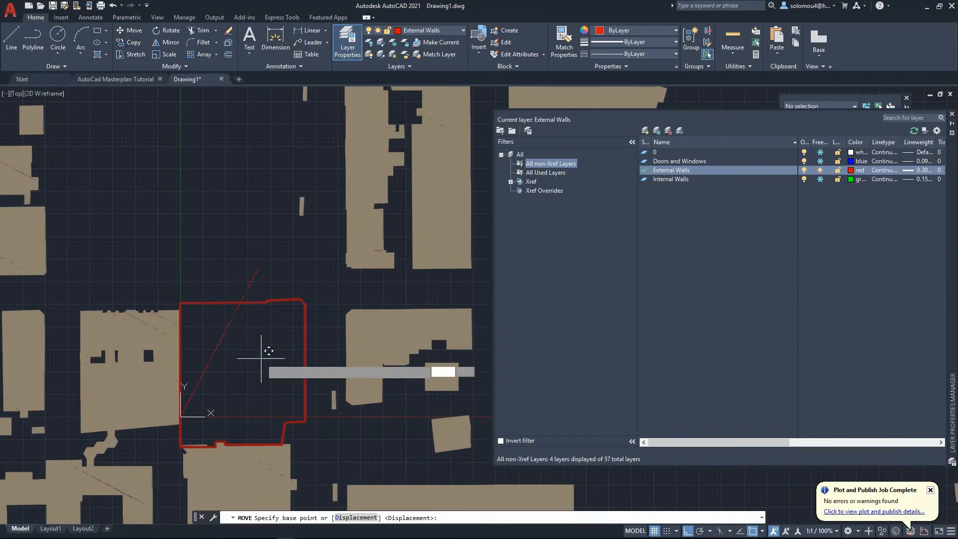
click(261, 357)
key(Escape)
scroll(221, 329, down, 2)
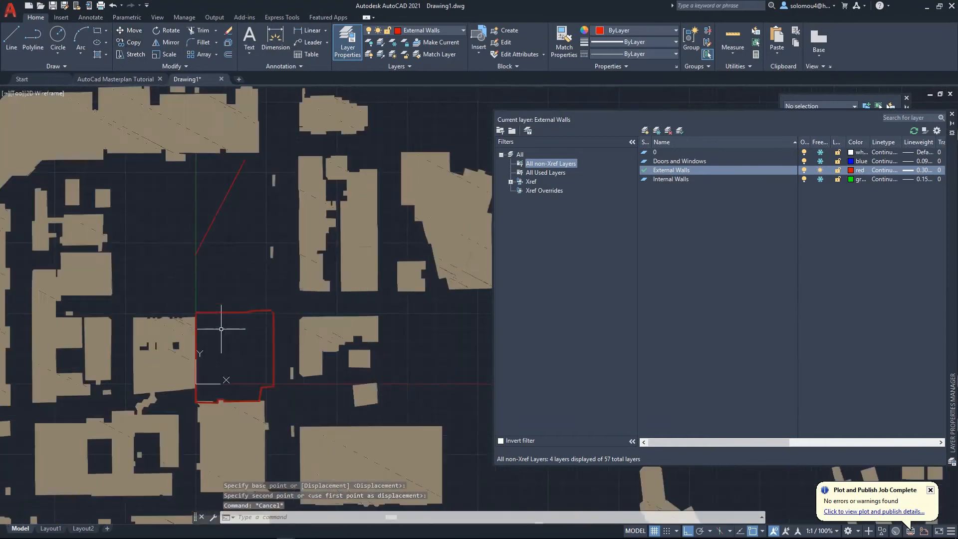
scroll(217, 374, up, 4)
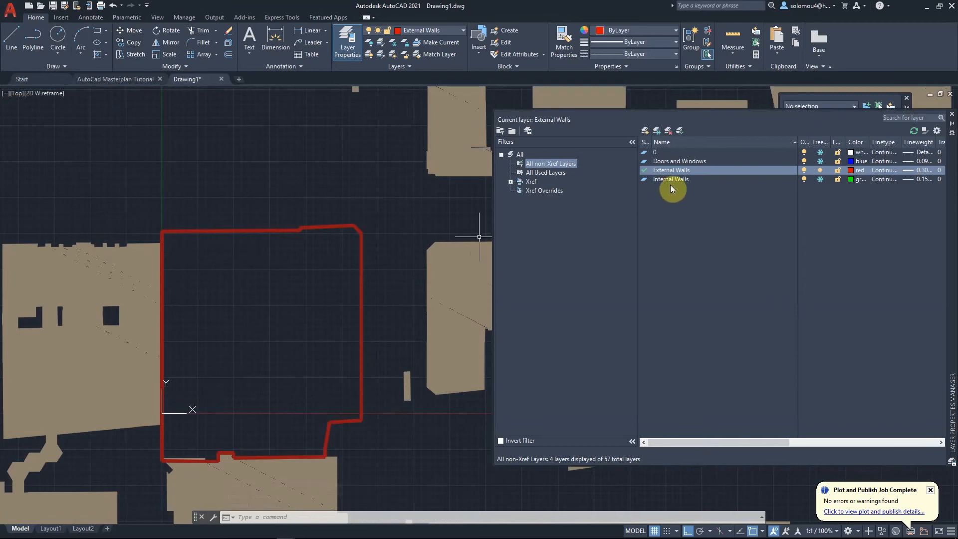
click(12, 36)
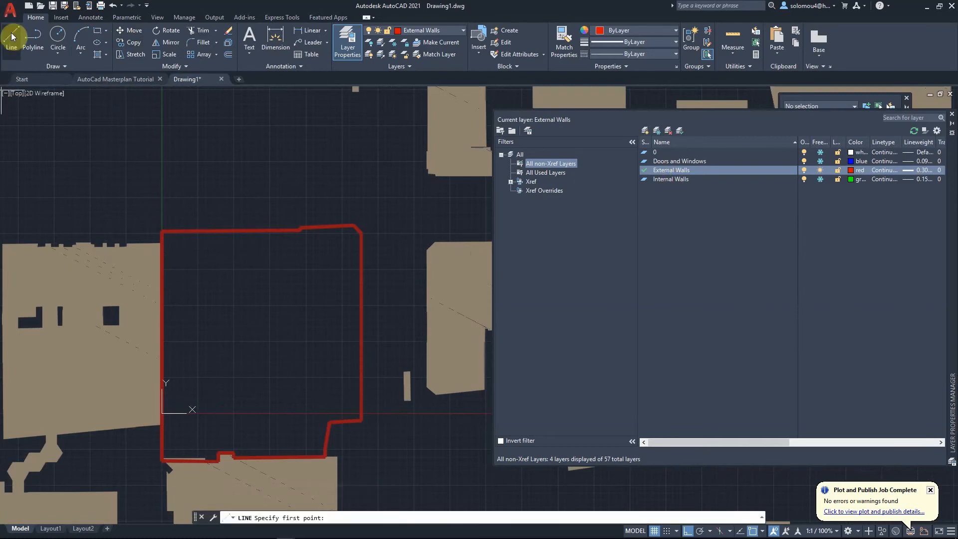
click(33, 38)
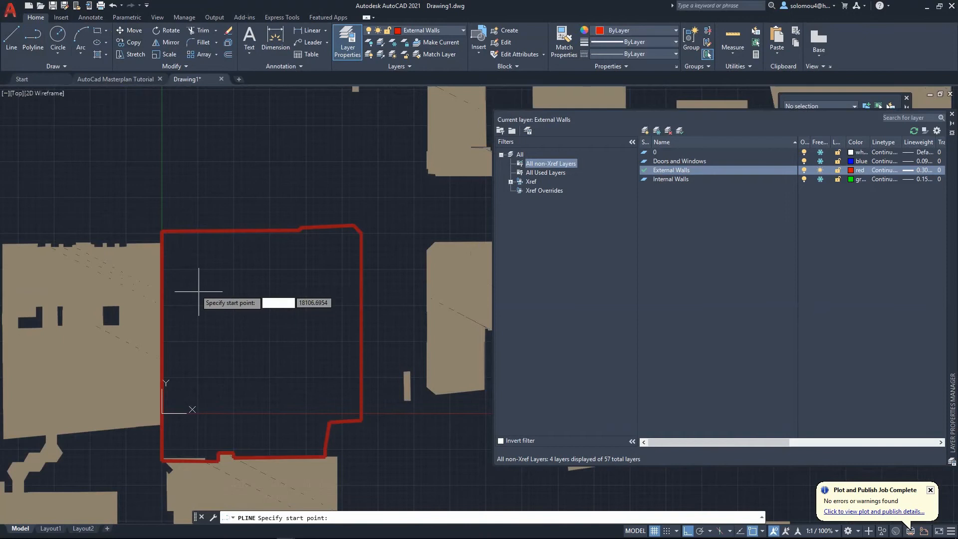
scroll(195, 284, up, 2)
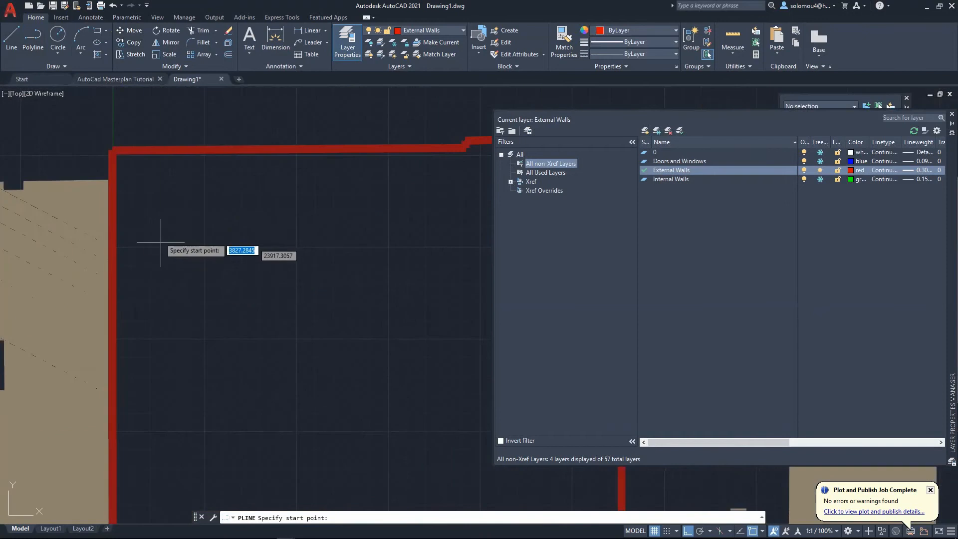
click(203, 249)
scroll(179, 314, down, 2)
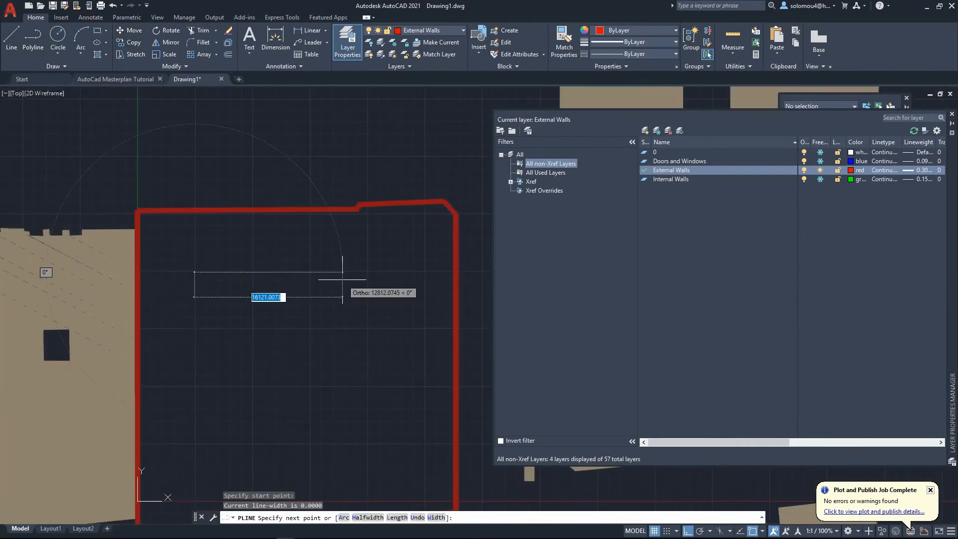
key(Escape)
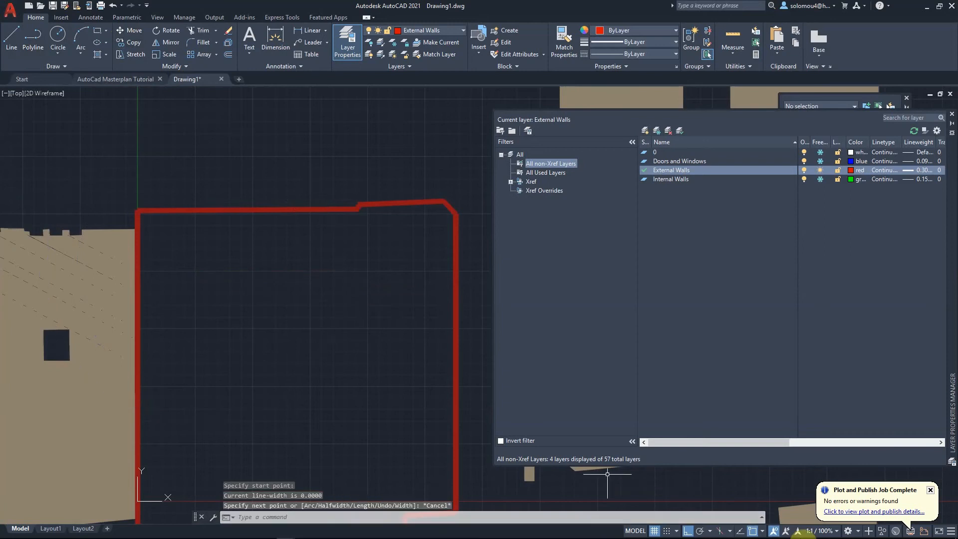
Step: Turn on polar tracking, switch back to Ortho mode, and look over the object snap options
mouse_move(809, 535)
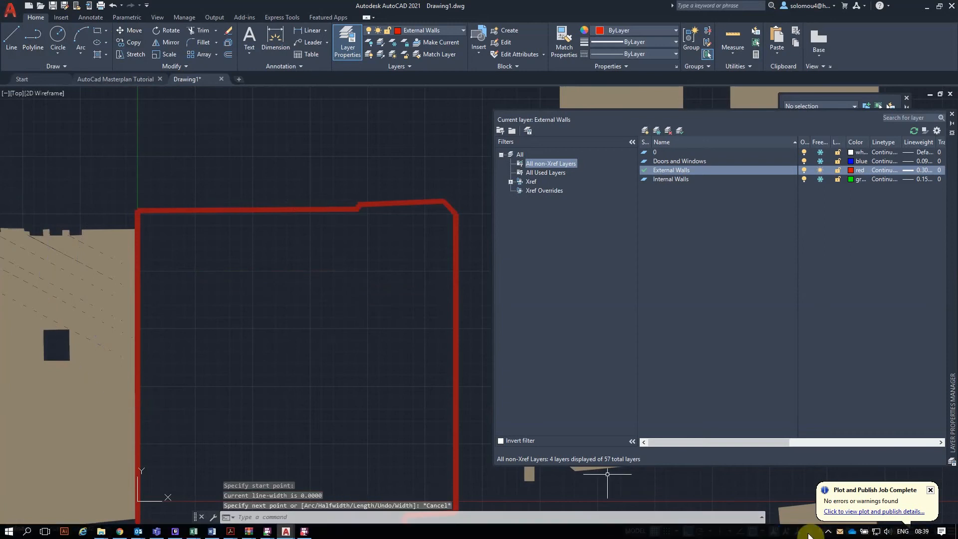
click(700, 531)
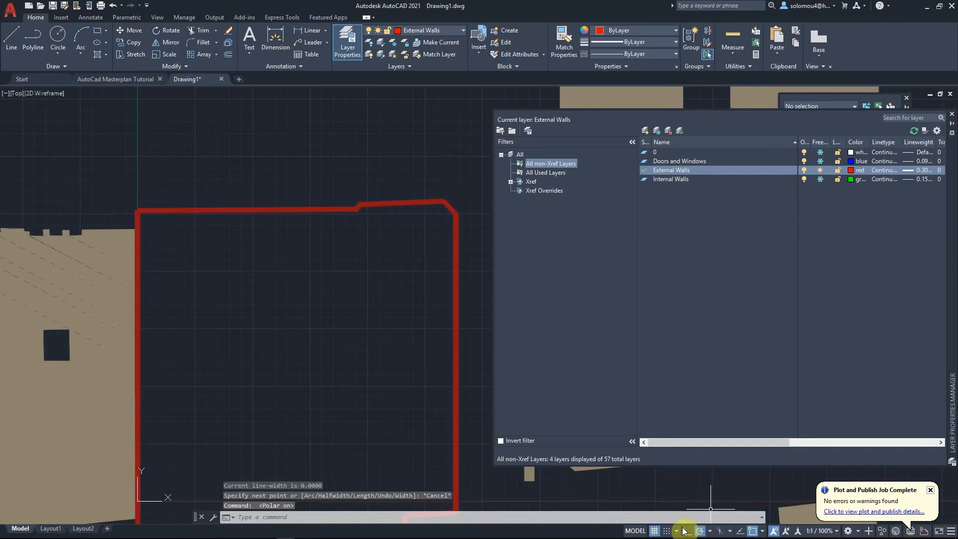
click(685, 531)
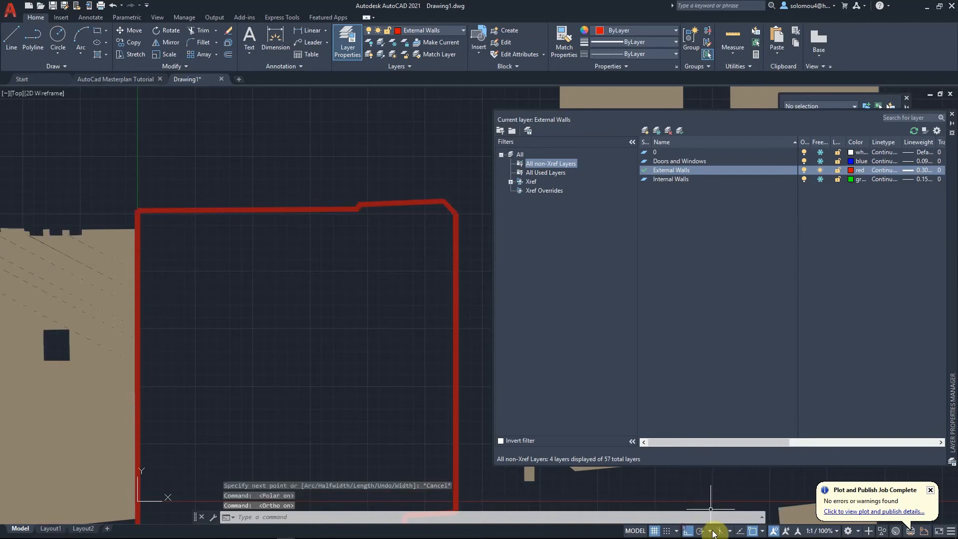
right_click(754, 532)
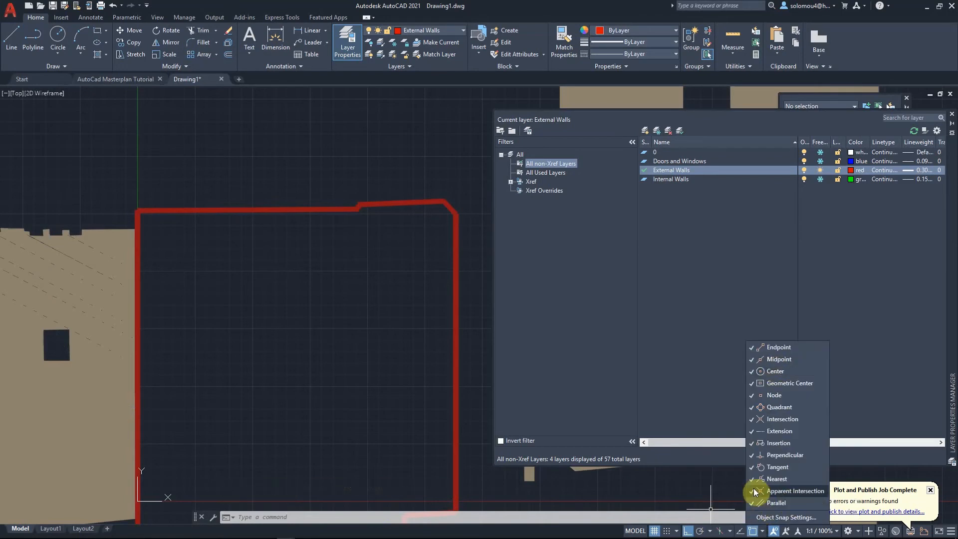
click(193, 282)
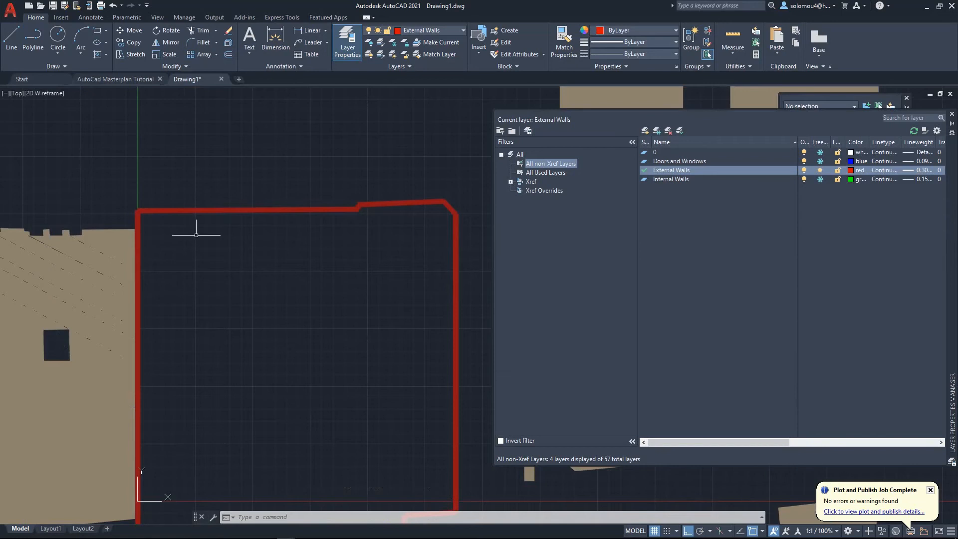
Step: Draw a closed square polyline with 20000-unit sides inside the red building outline on the External Walls layer
click(32, 37)
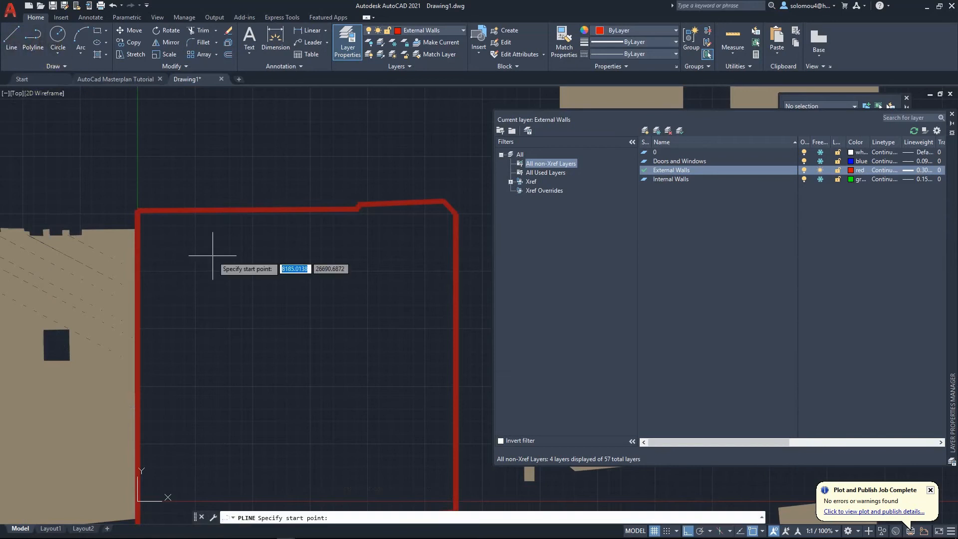
click(179, 257)
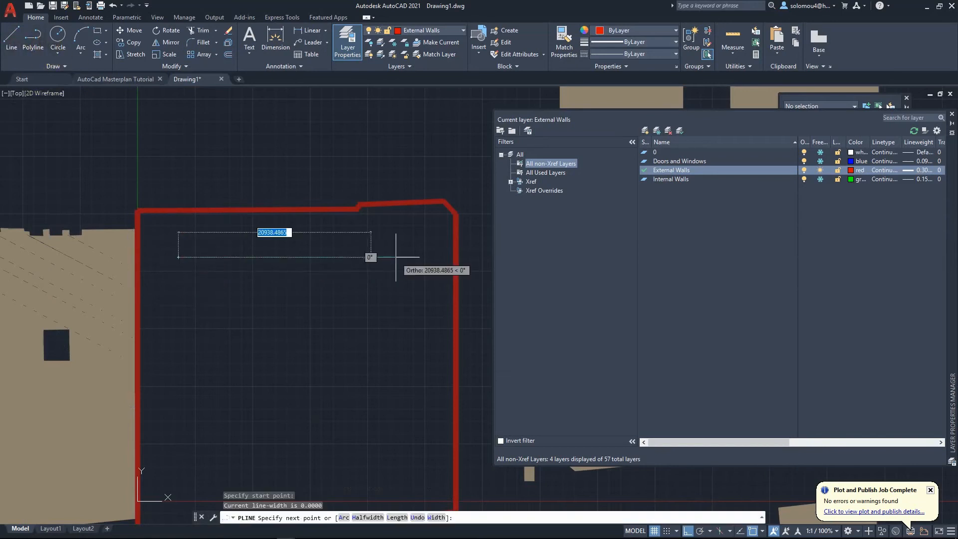
text(2000)
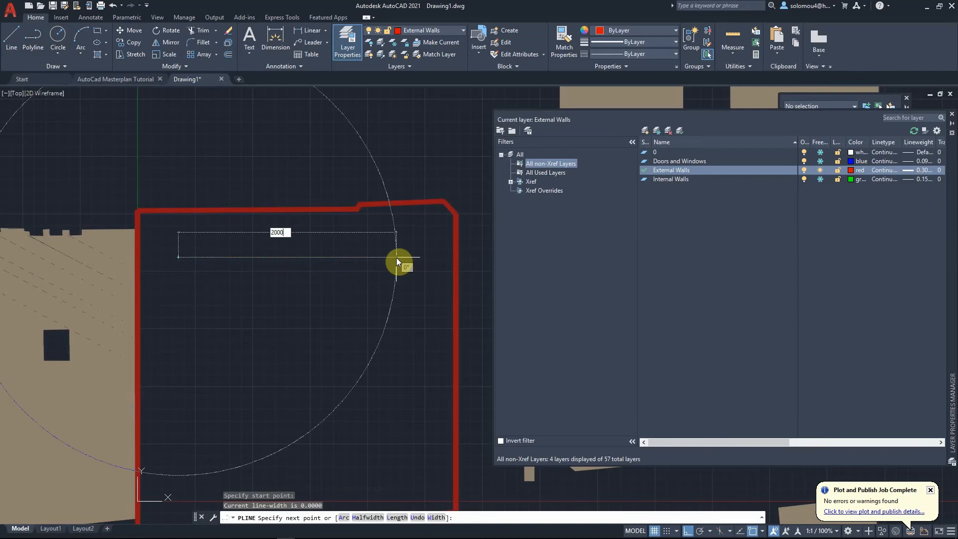
text(0)
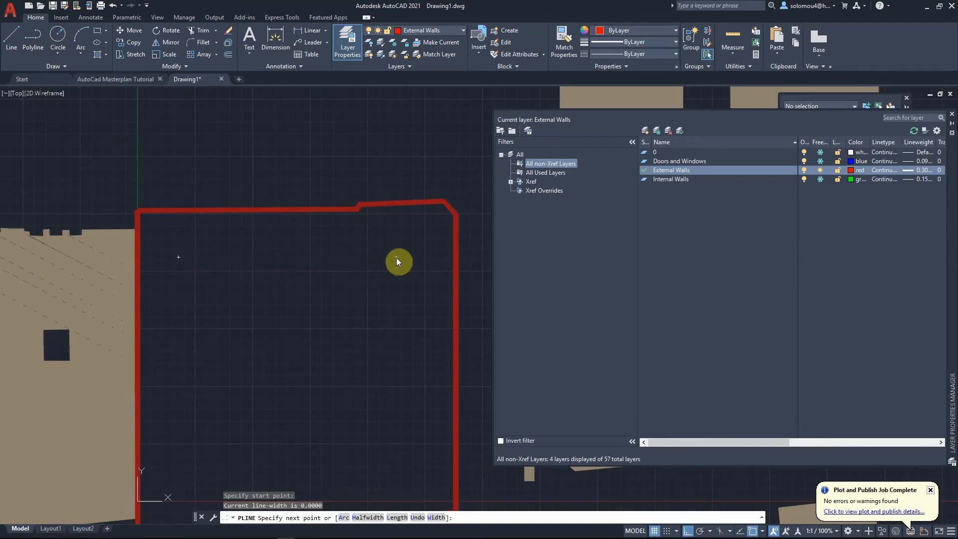
key(Return)
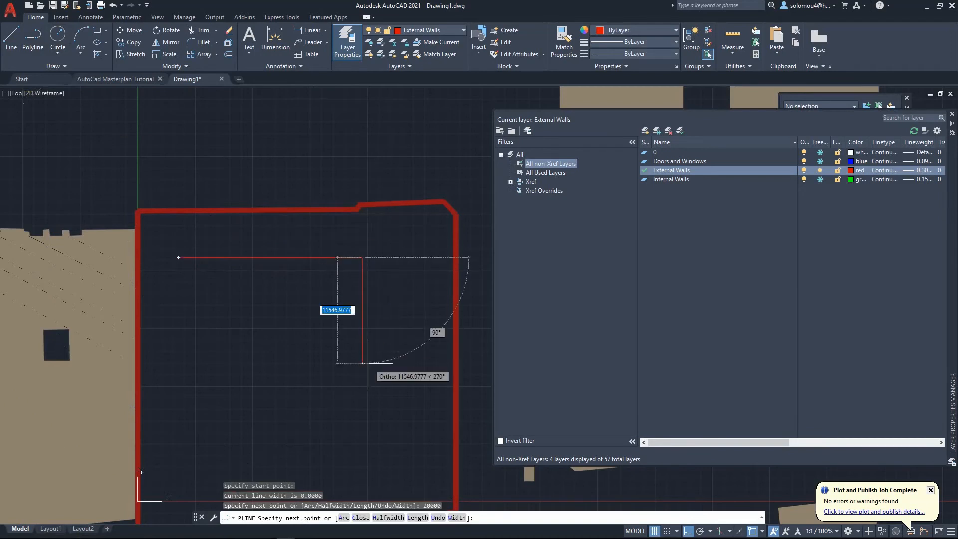
text(20)
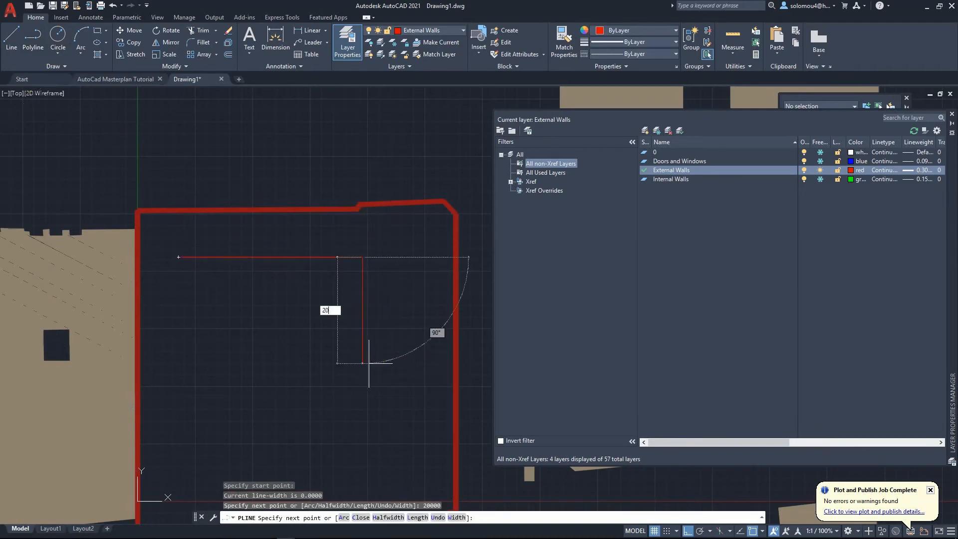
text(000)
key(Return)
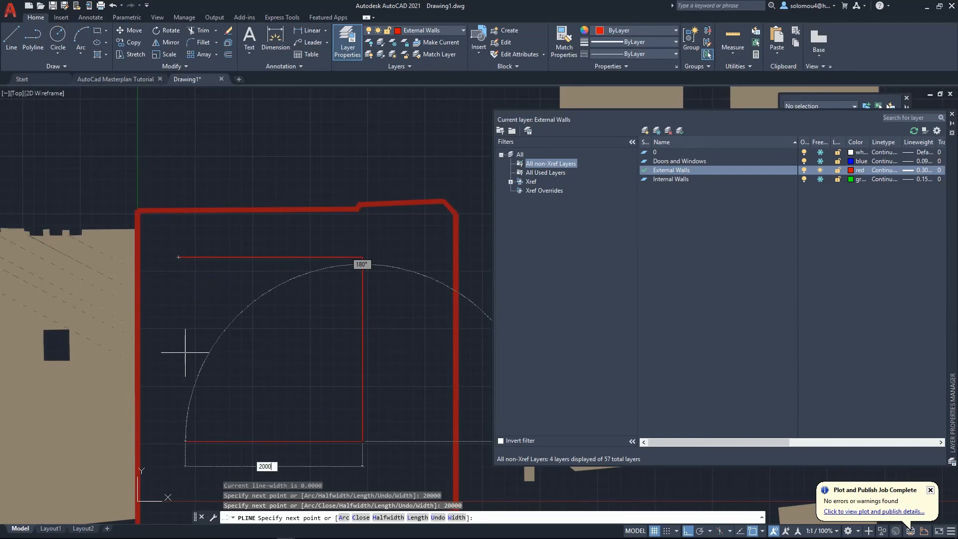
click(185, 352)
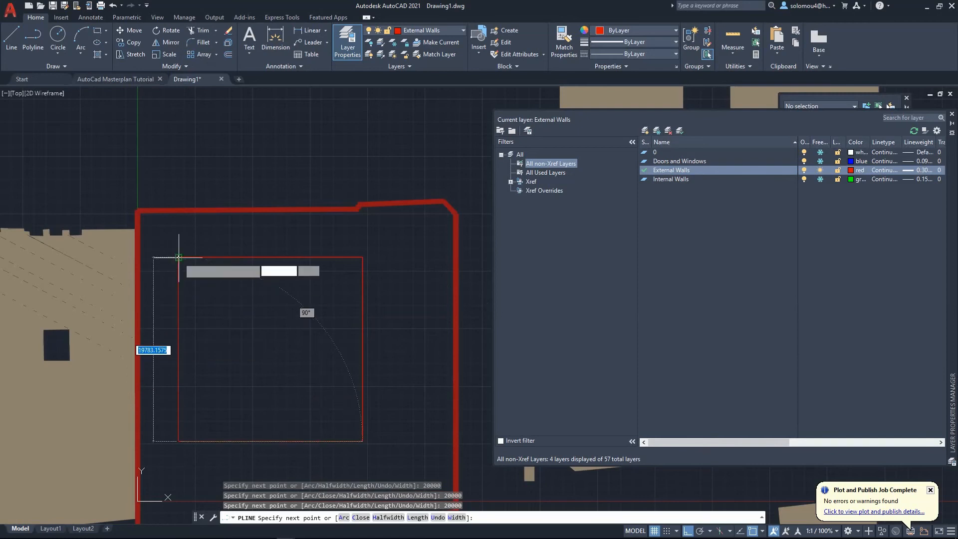
click(178, 258)
key(Escape)
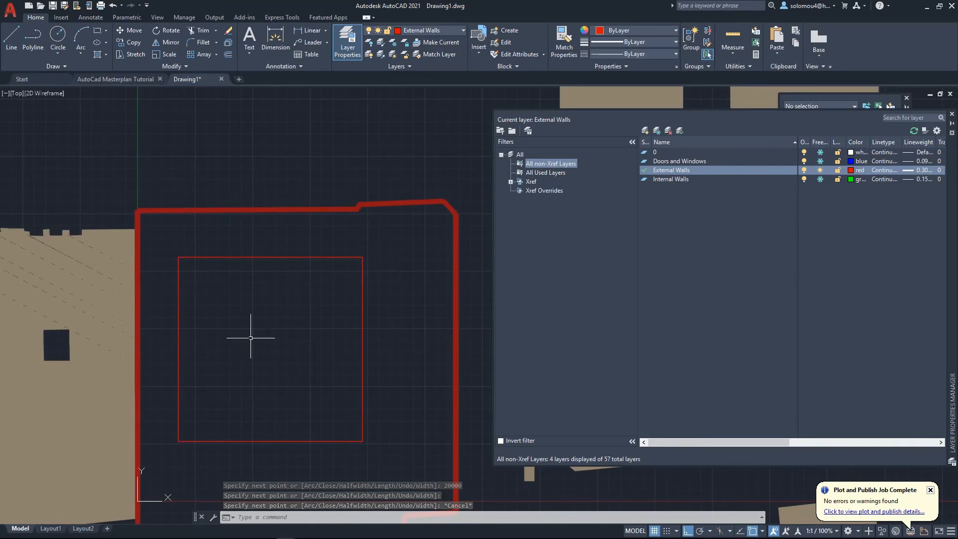
Step: Offset the square polyline 300 units inward to form the external wall thickness
scroll(275, 378, up, 2)
scroll(247, 312, down, 2)
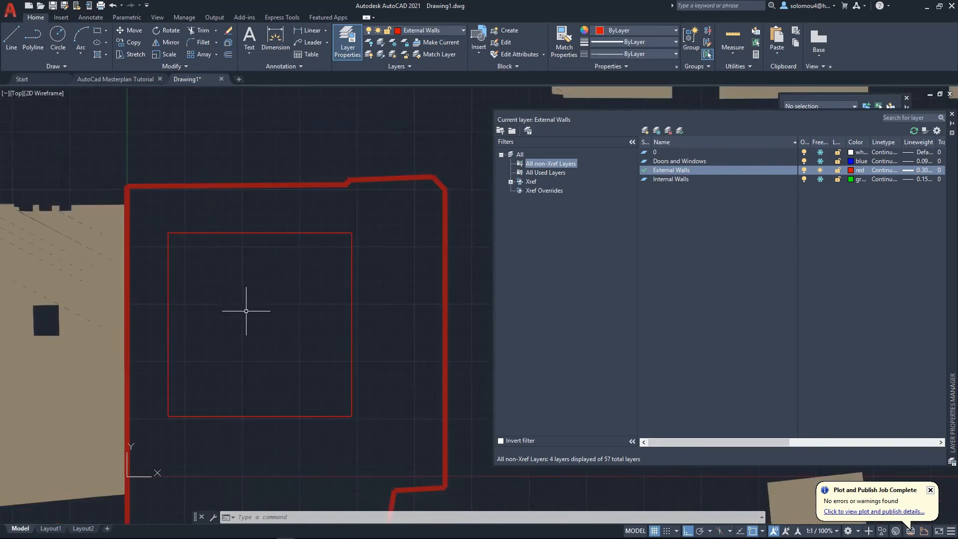
scroll(247, 312, up, 2)
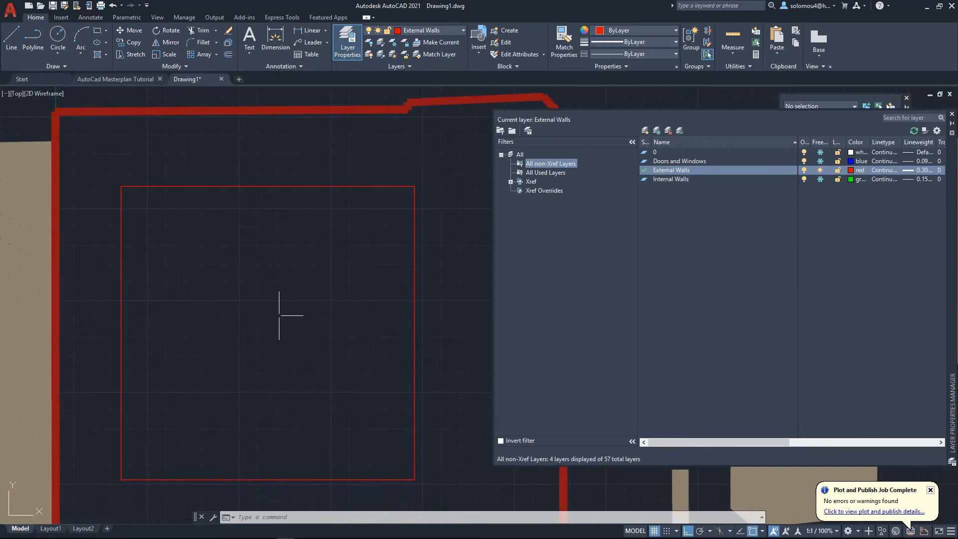
click(228, 55)
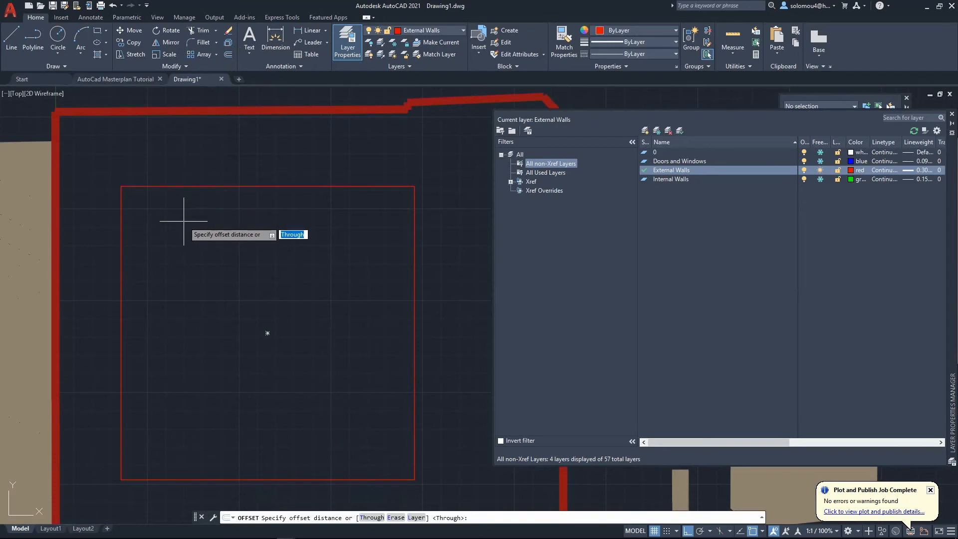
text(300)
key(Return)
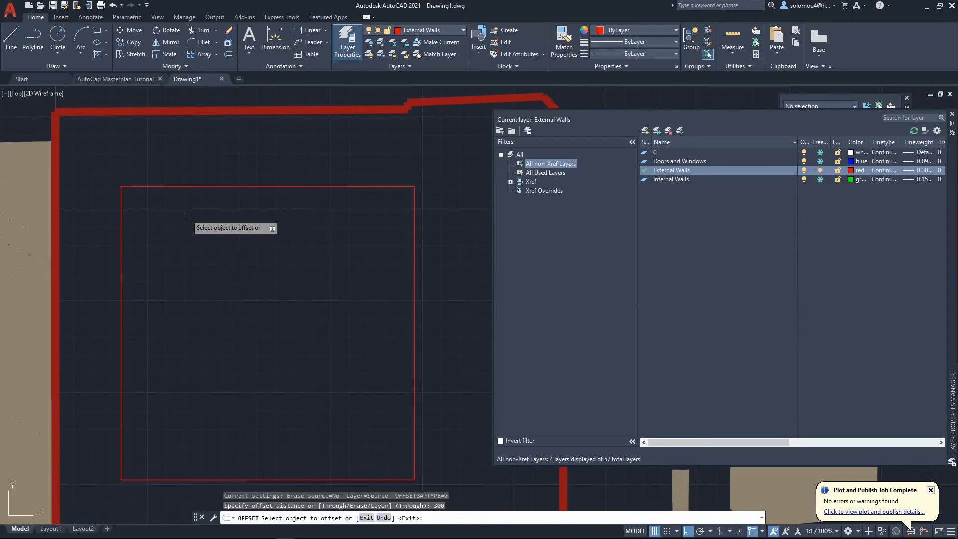
click(169, 187)
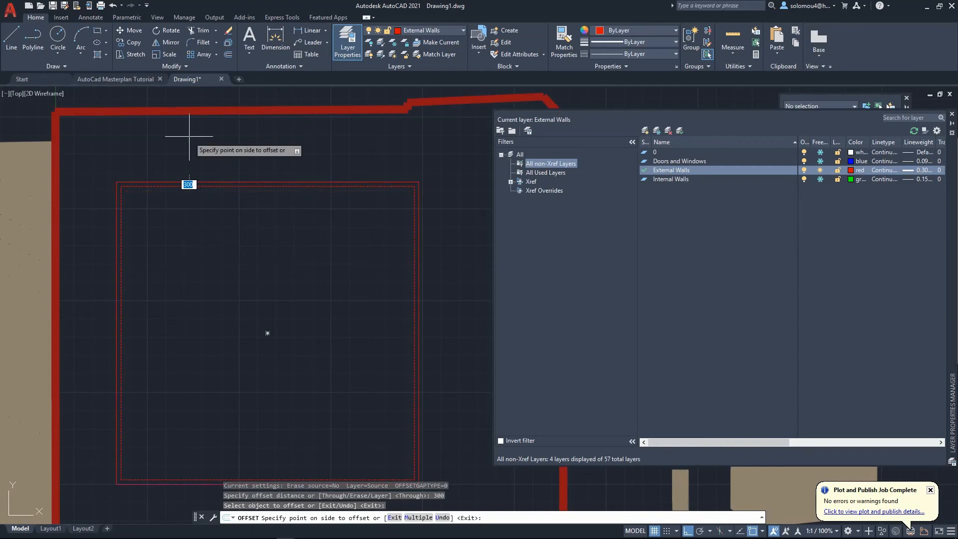
click(205, 235)
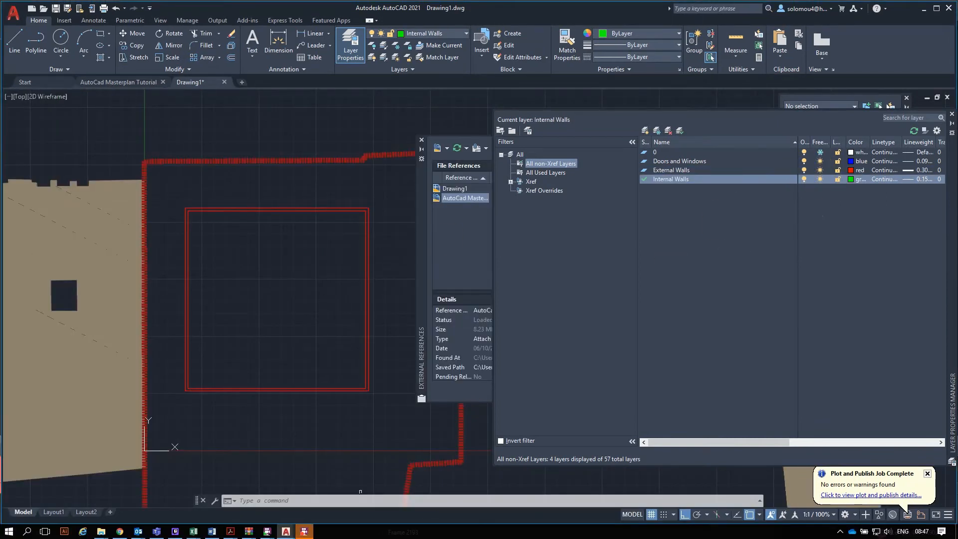
Step: Draw Internal Walls lines from the midpoint of the inner top wall line down to the square's centre, then left to the outer wall line
click(303, 532)
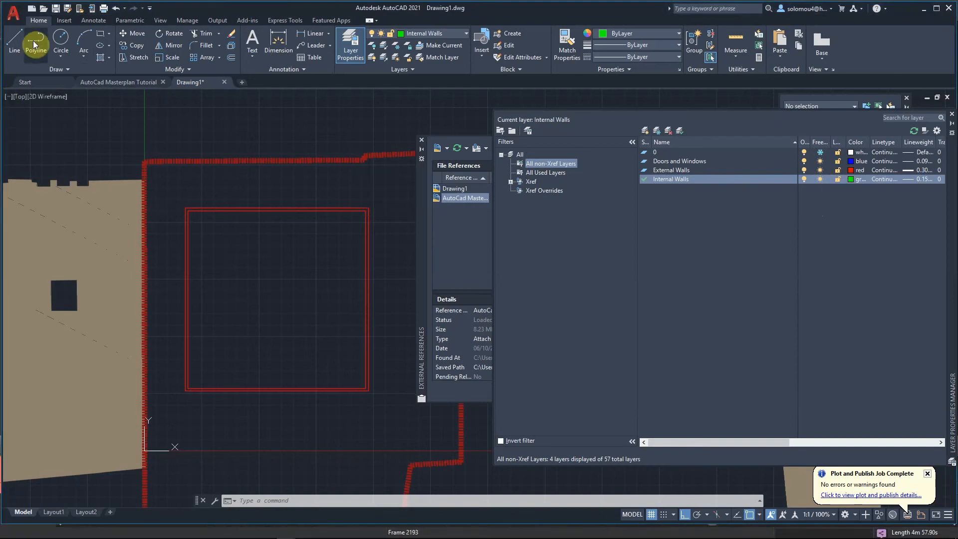
click(14, 44)
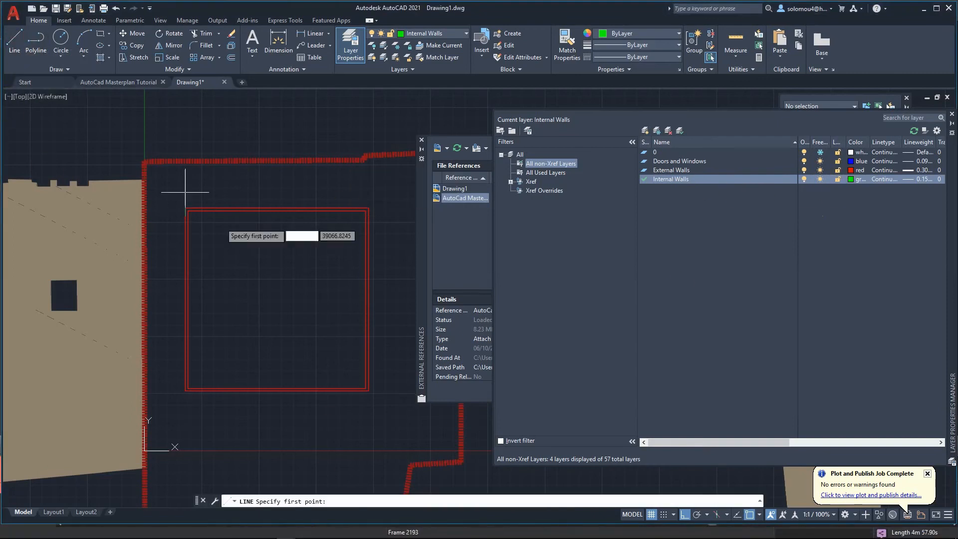
click(276, 210)
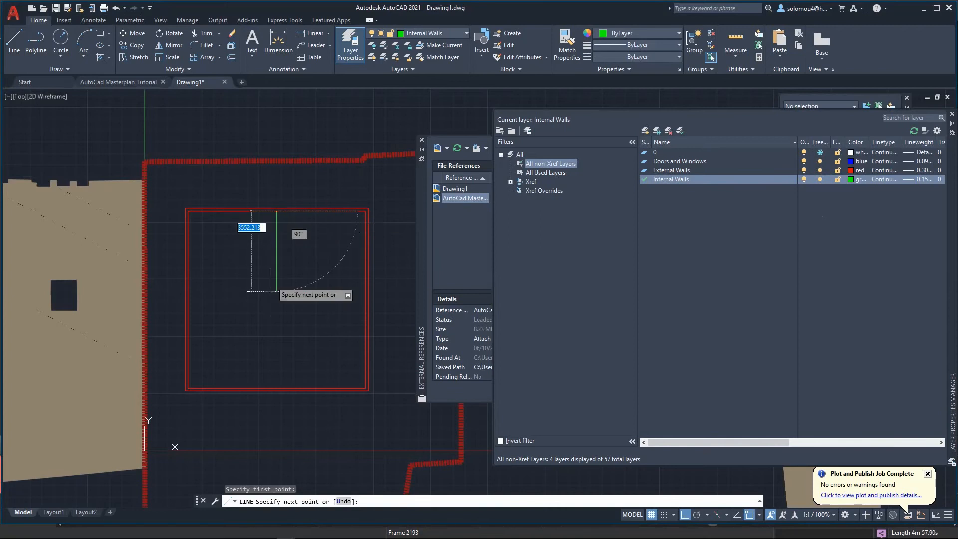
click(277, 299)
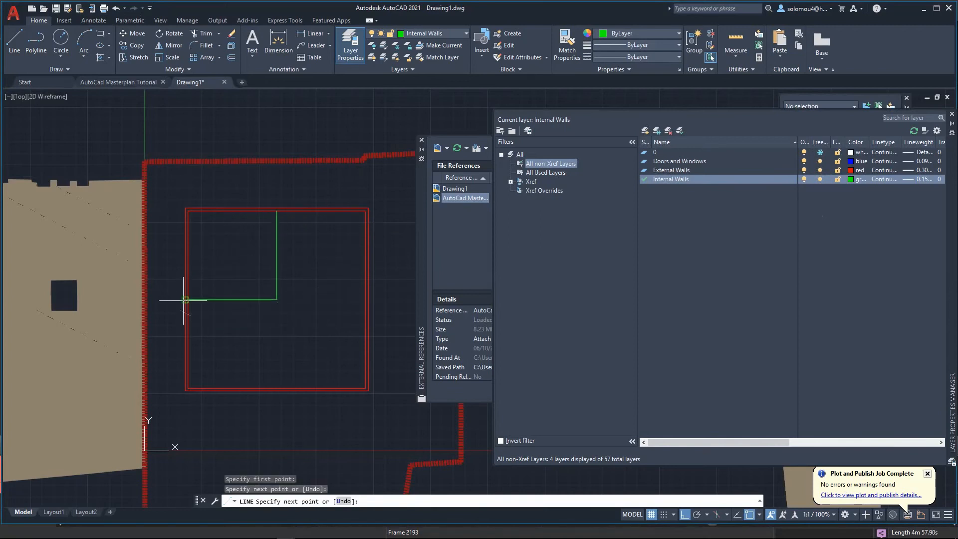
click(185, 300)
key(Escape)
Step: Stretch the vertical green line's upper end about 770 units upward, past the outer line of the top wall
scroll(173, 313, up, 6)
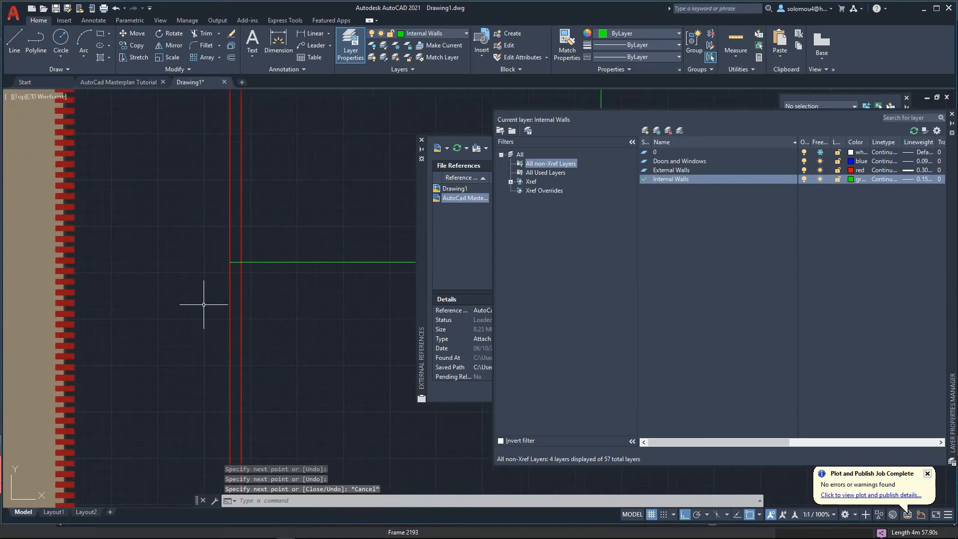
scroll(149, 277, down, 2)
scroll(225, 281, down, 2)
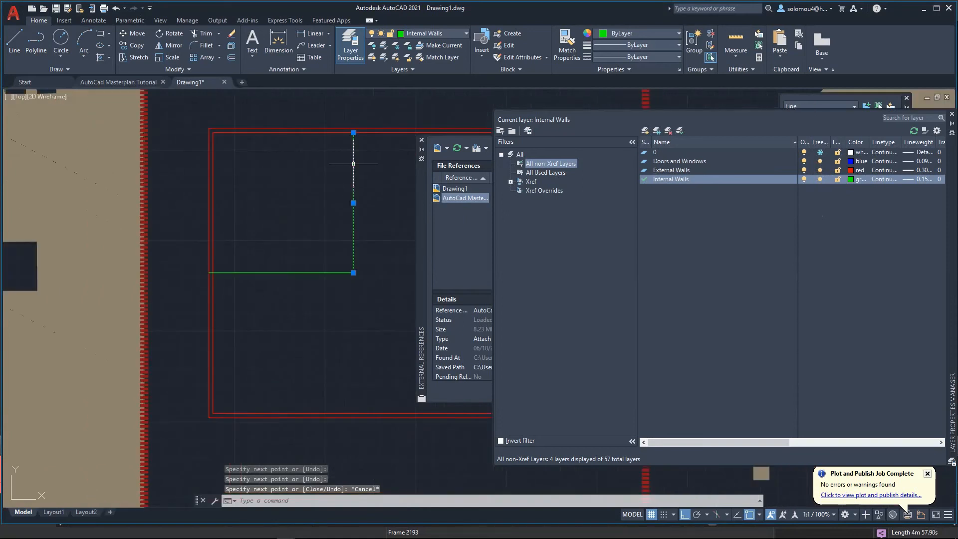
click(353, 132)
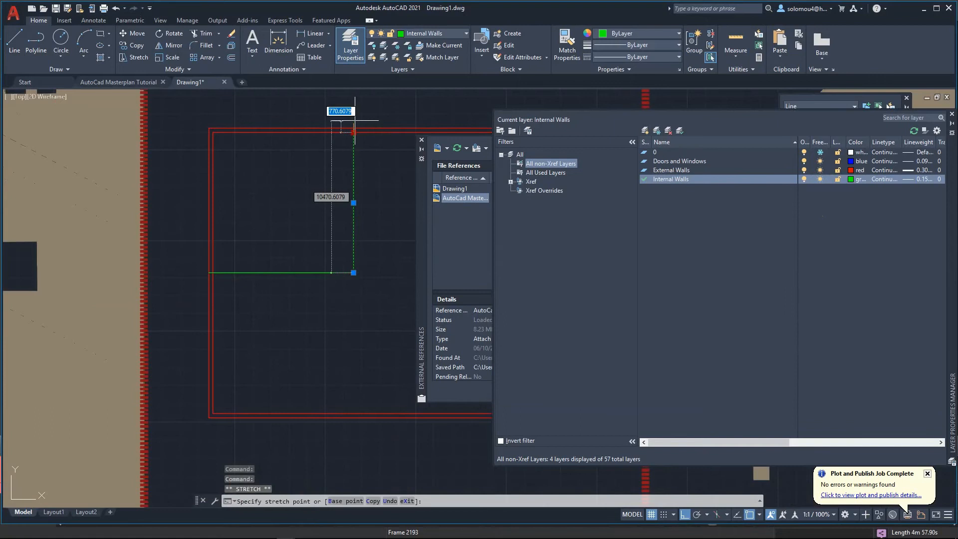
key(Escape)
key(Escape)
scroll(350, 125, up, 5)
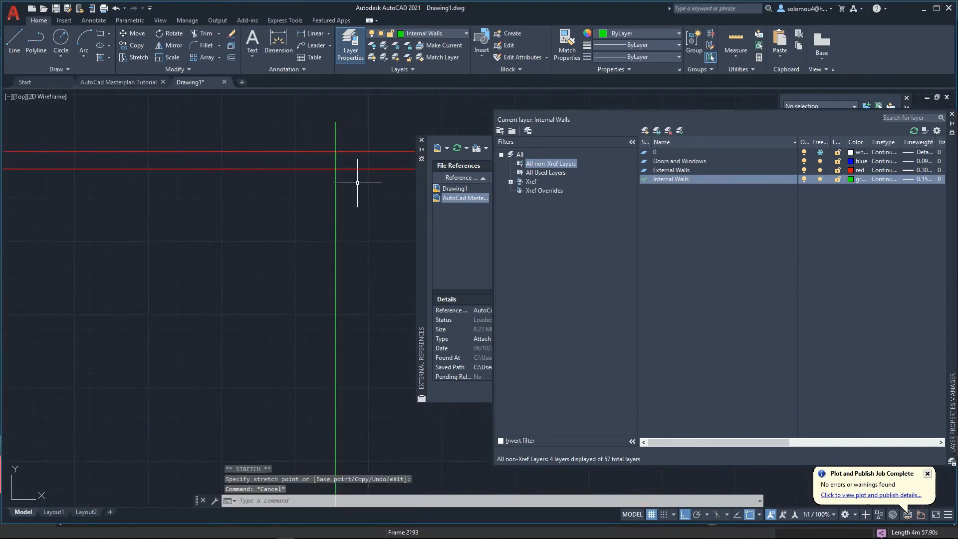
scroll(324, 172, down, 3)
scroll(289, 175, down, 4)
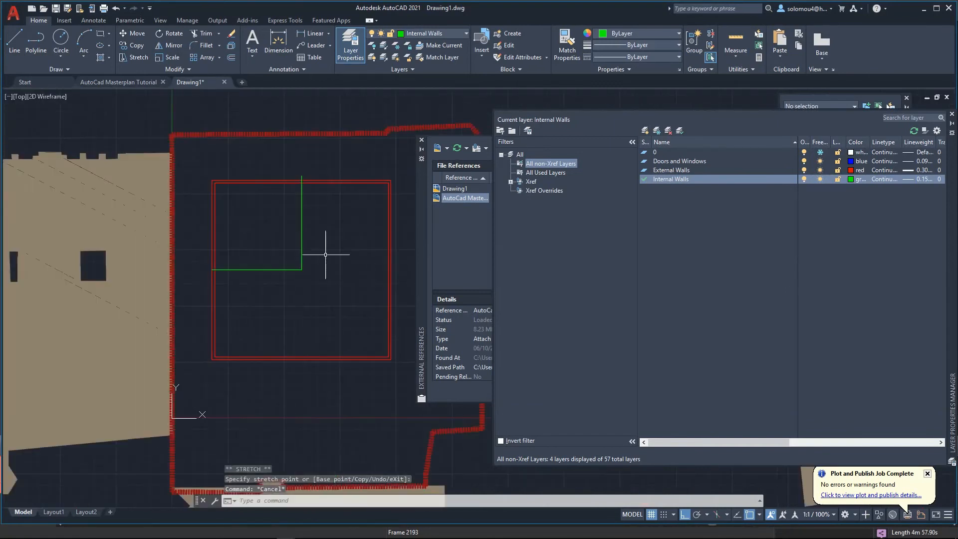
Step: Offset the vertical green line 150 units to the right and the horizontal green line 150 units downward
click(230, 58)
text(150)
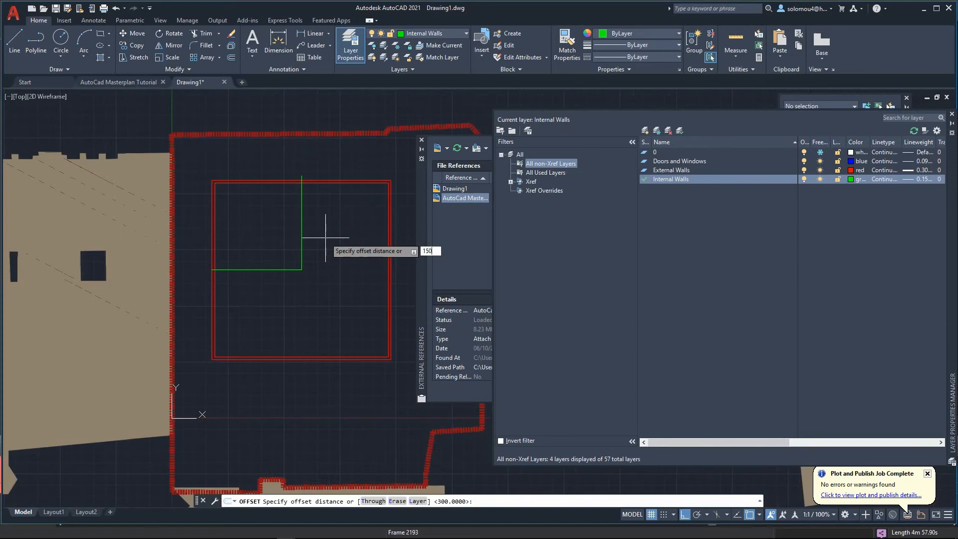
key(Return)
click(301, 228)
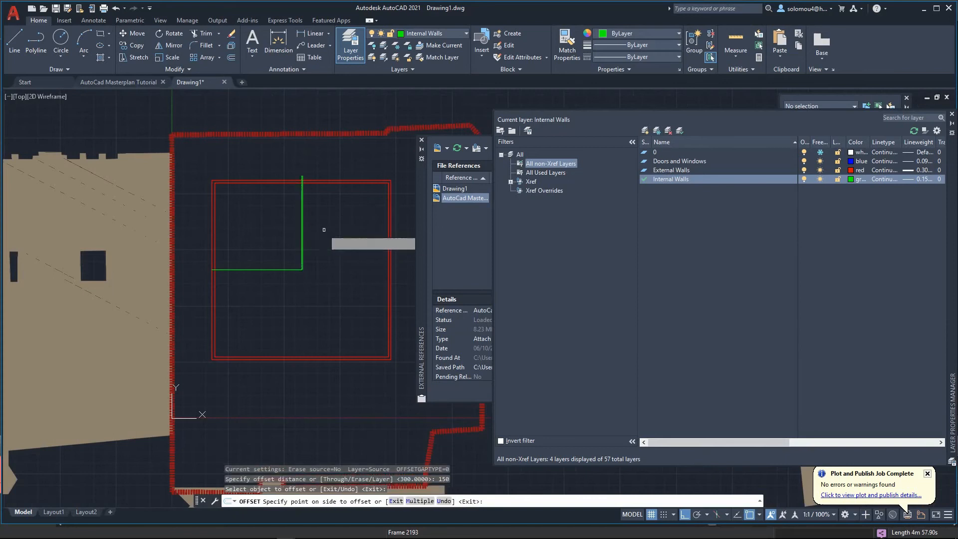
click(324, 229)
click(266, 270)
click(270, 288)
key(Escape)
scroll(314, 268, up, 7)
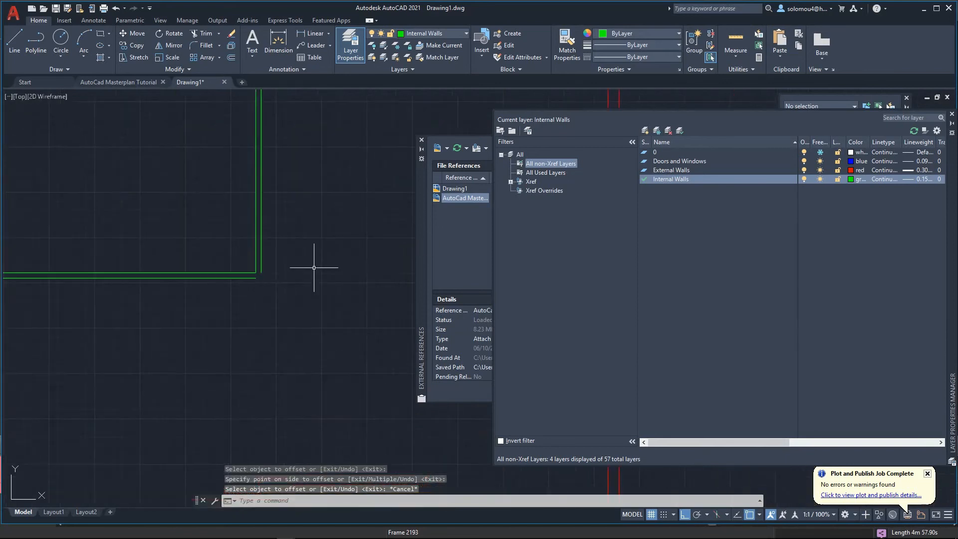
scroll(259, 289, down, 3)
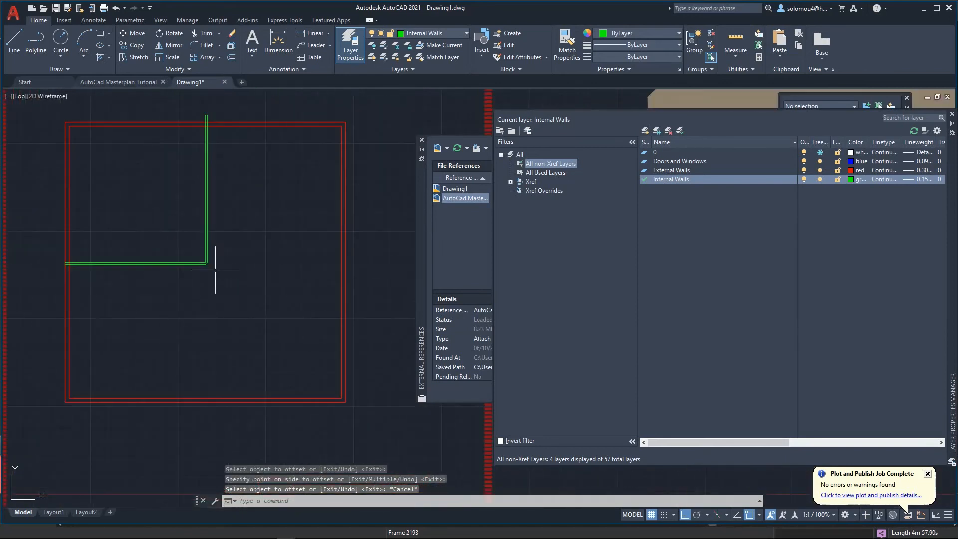
scroll(133, 213, up, 2)
scroll(133, 214, down, 2)
click(23, 52)
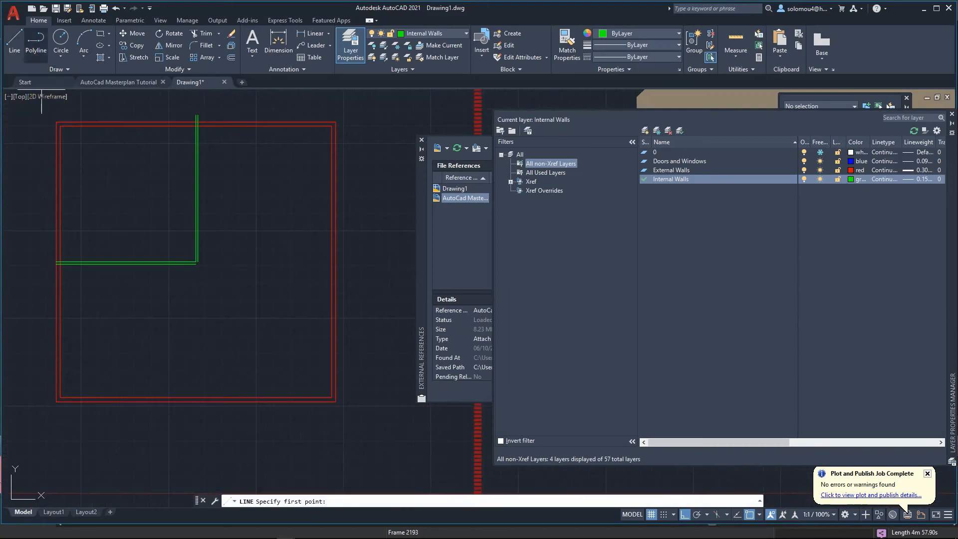
click(195, 264)
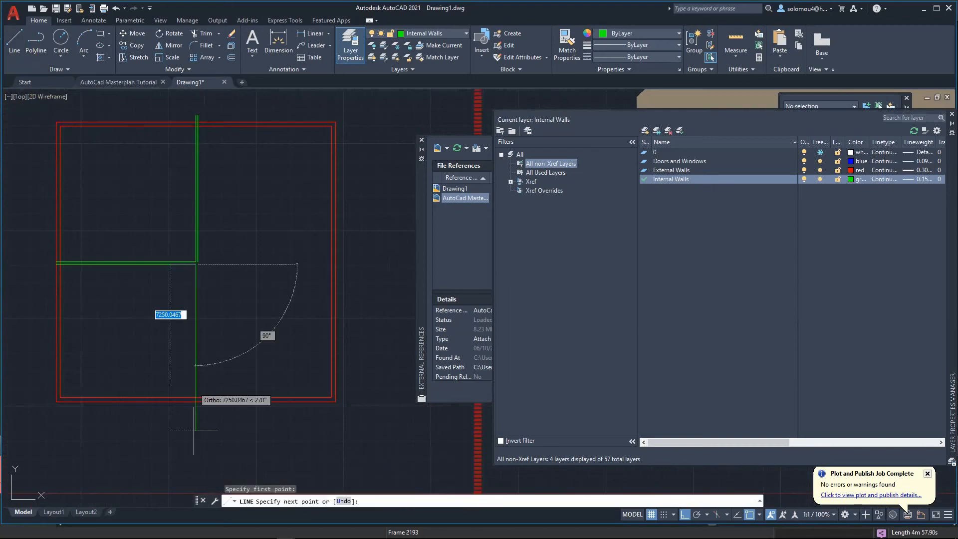
key(Escape)
click(194, 437)
key(Escape)
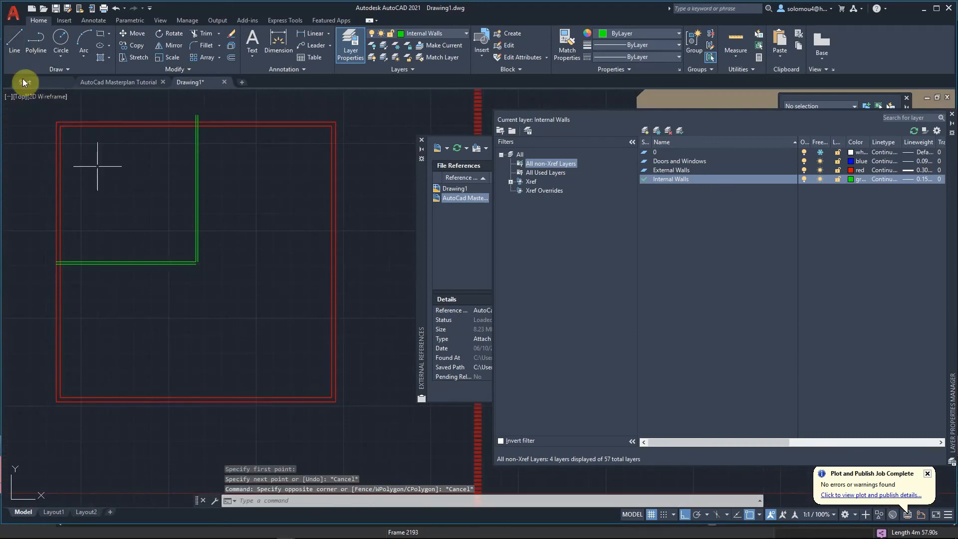
Step: Draw a vertical line from the right end of the lower horizontal green line down past the bottom external wall
click(15, 46)
click(196, 263)
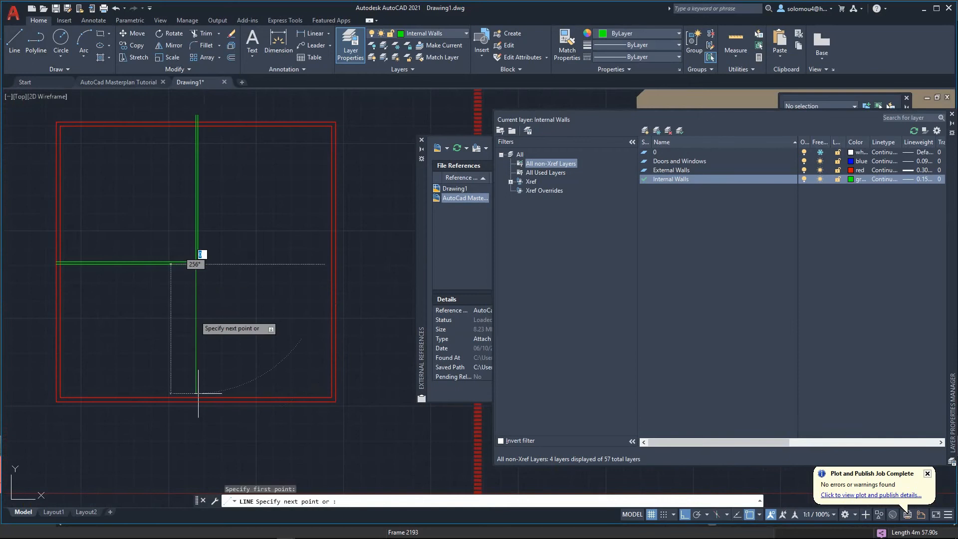
click(196, 434)
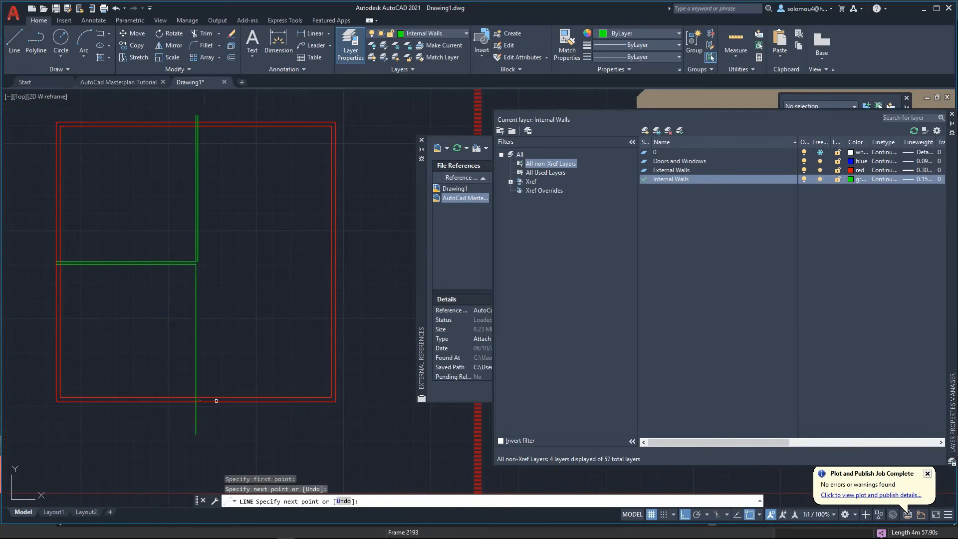
key(Escape)
Step: Draw a horizontal Internal Walls line from the lower end of the upper partition's right line to beyond the right external wall
key(space)
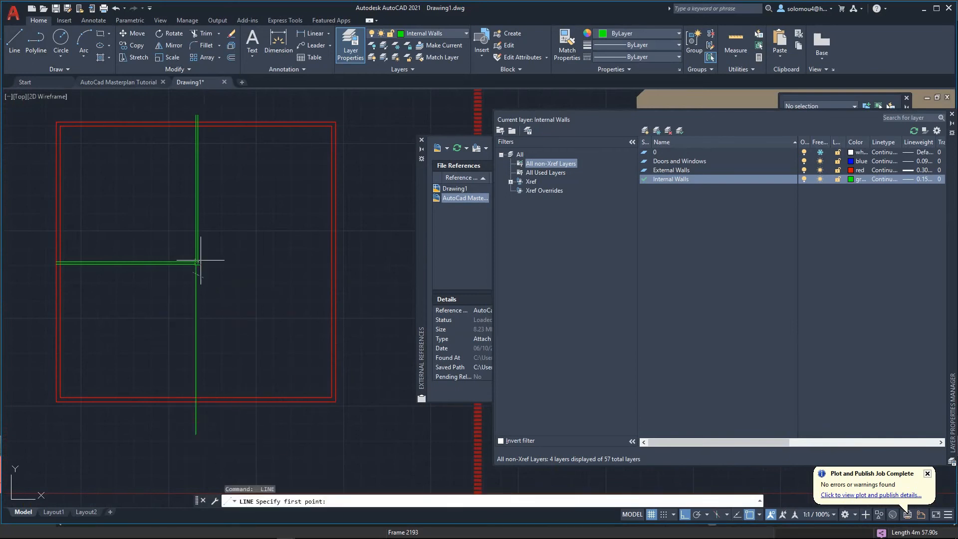
click(197, 262)
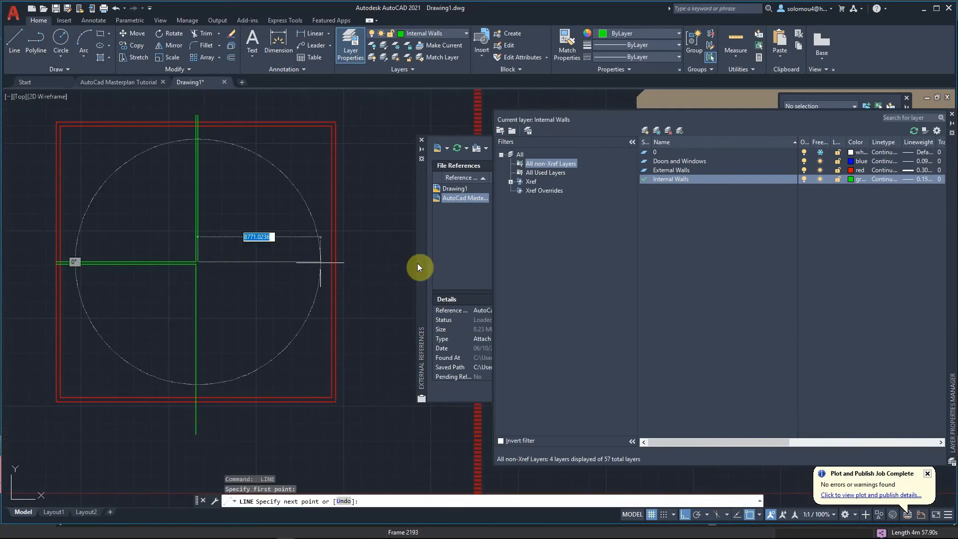
click(373, 261)
key(Escape)
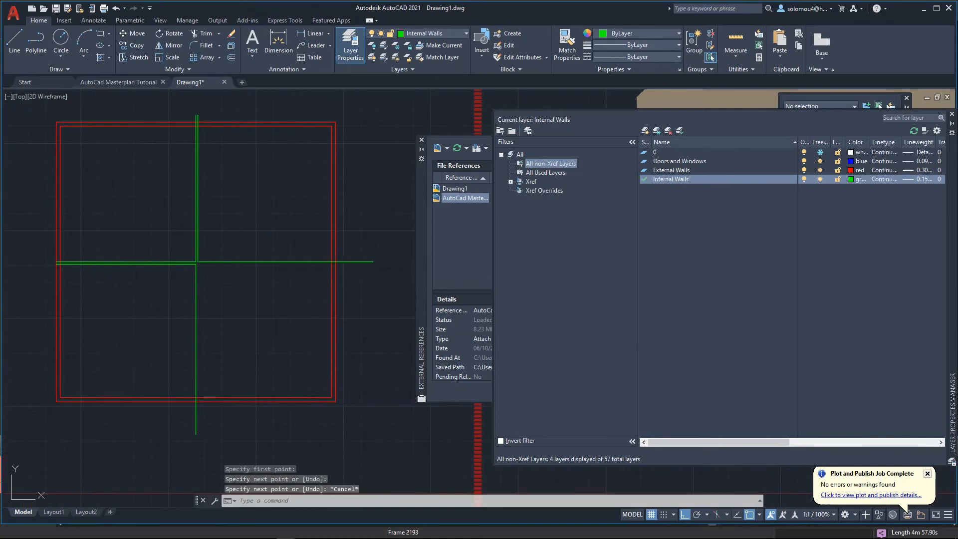
Step: Offset the new horizontal partition line 150 units downward and the lower vertical partition line 150 units to the right
click(232, 59)
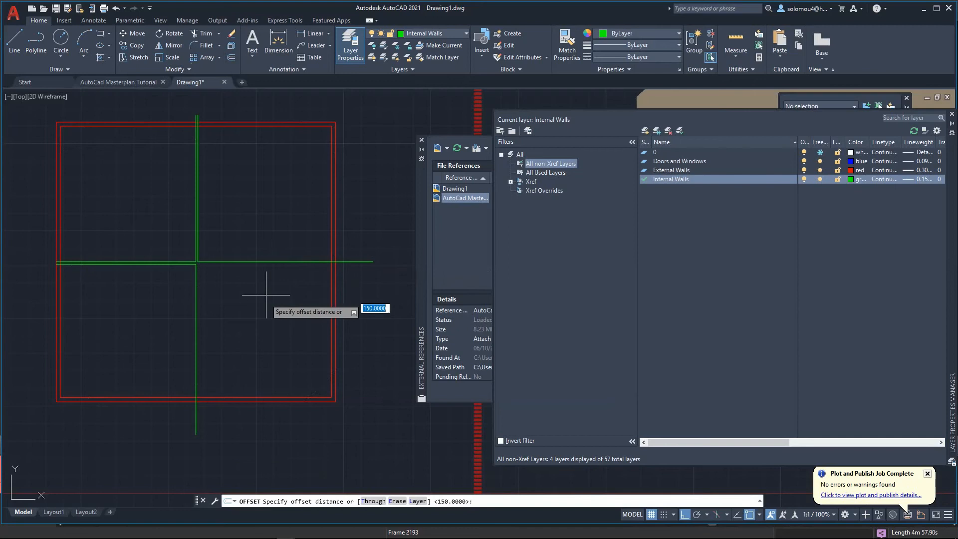
key(Return)
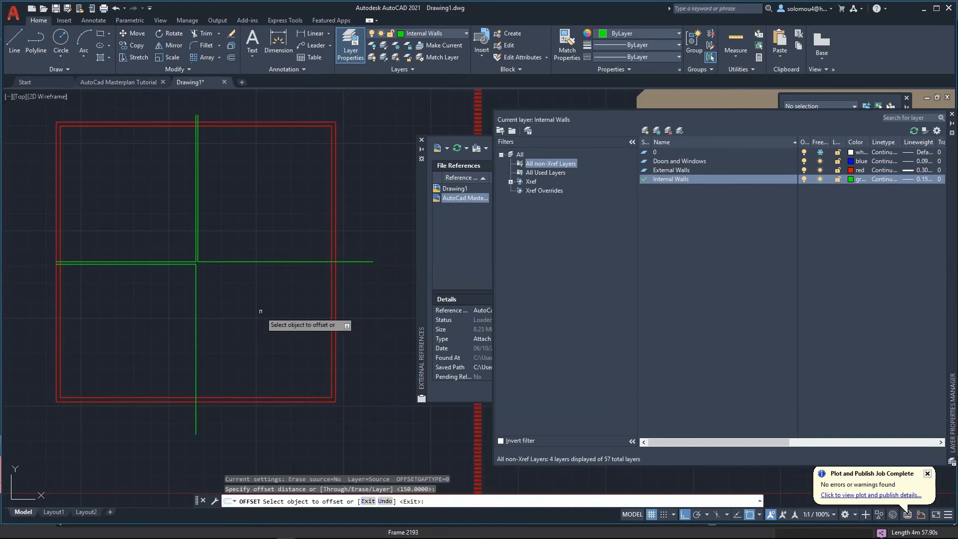
click(229, 261)
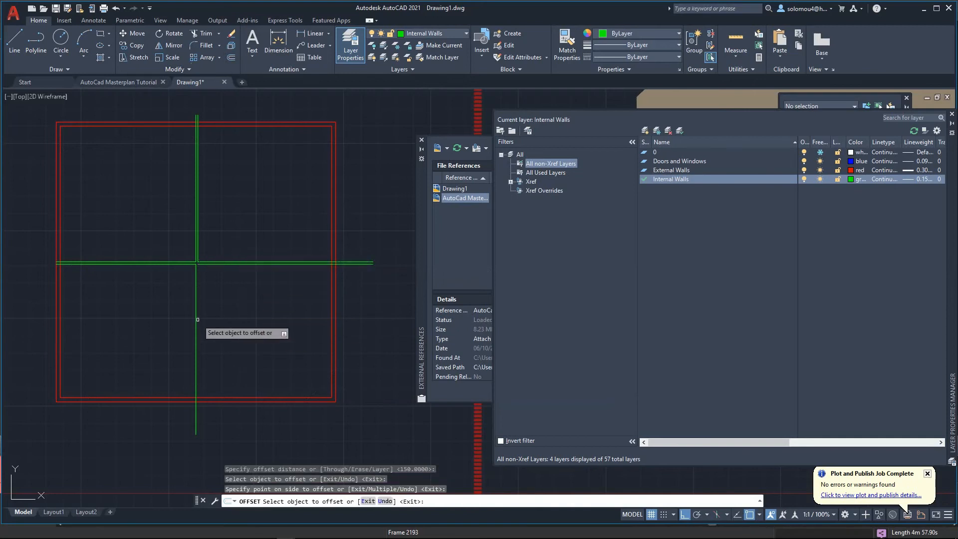
key(Escape)
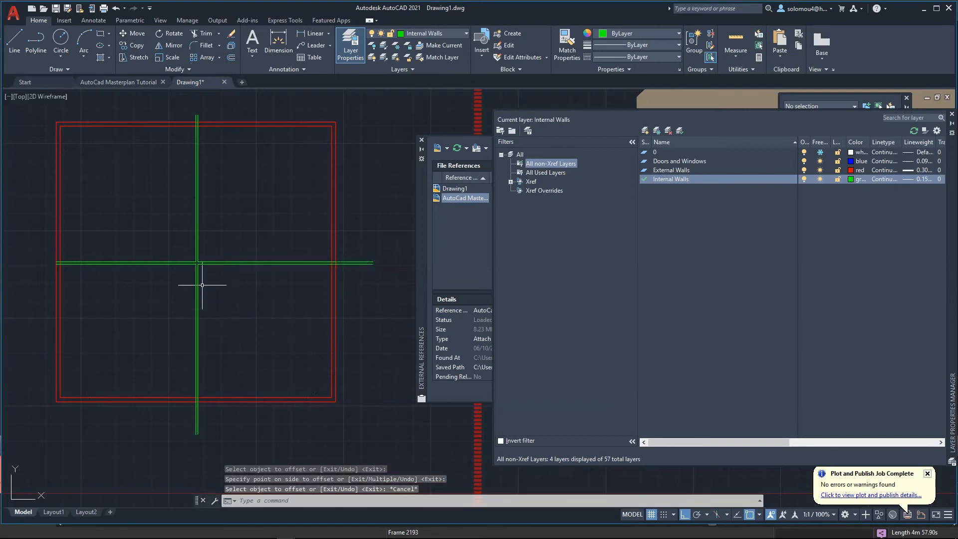
Step: Using all wall lines as cutting edges, trim the vertical partition ends that project above the top external wall
scroll(45, 232, up, 2)
middle_drag(49, 232, 66, 250)
scroll(66, 250, down, 2)
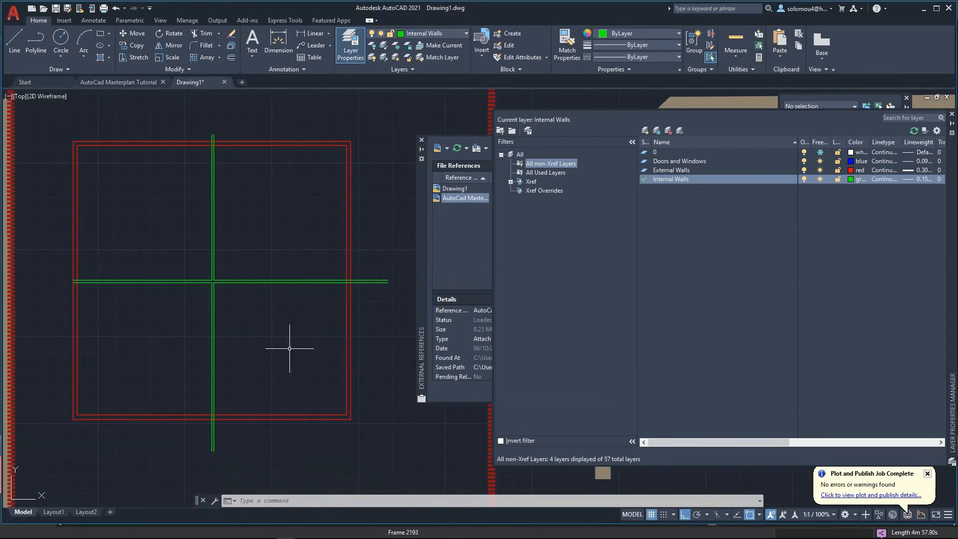
scroll(246, 312, down, 2)
click(117, 185)
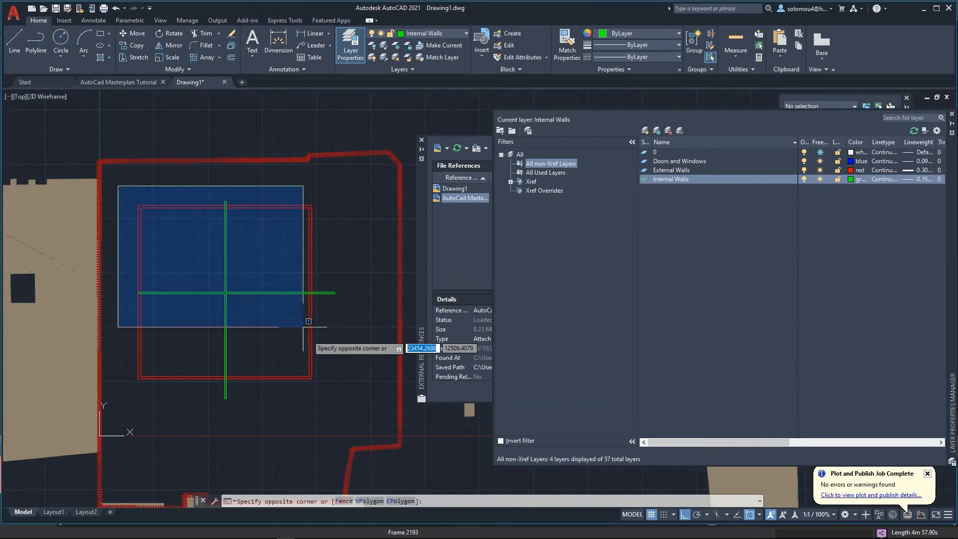
click(354, 417)
scroll(354, 417, up, 2)
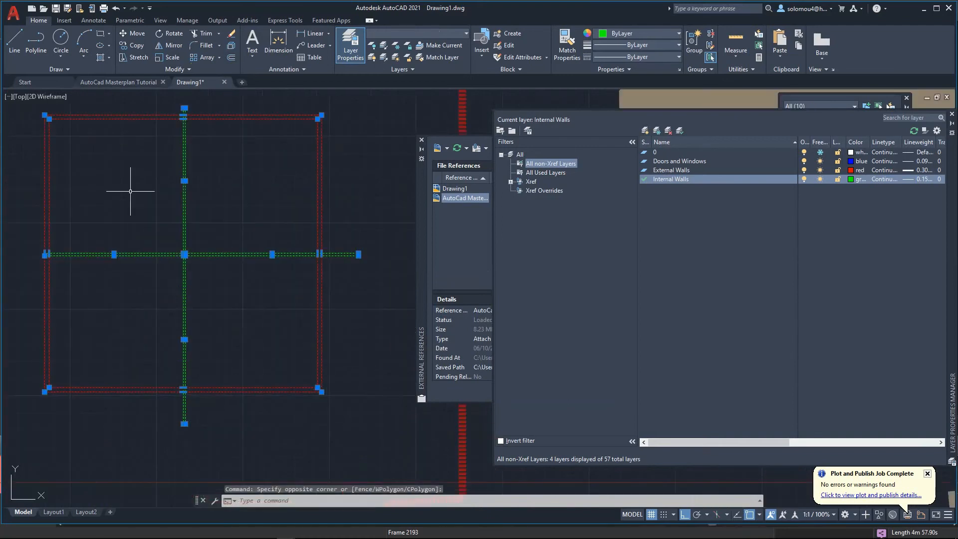
click(208, 35)
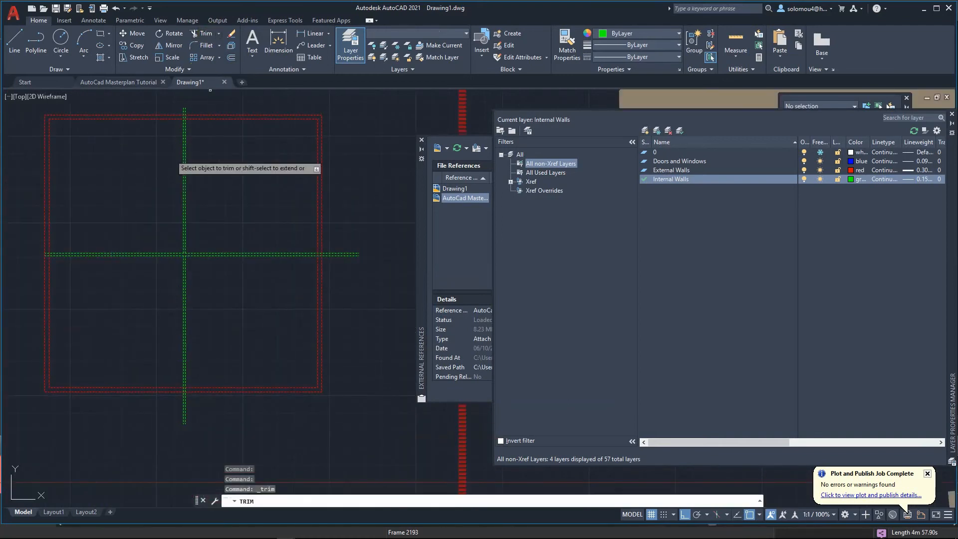
scroll(215, 160, up, 5)
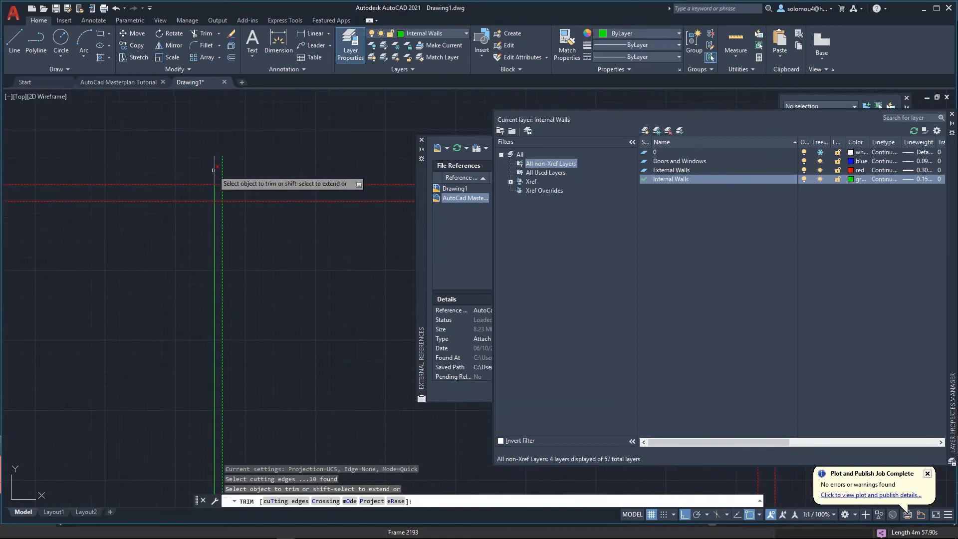
click(214, 169)
click(222, 162)
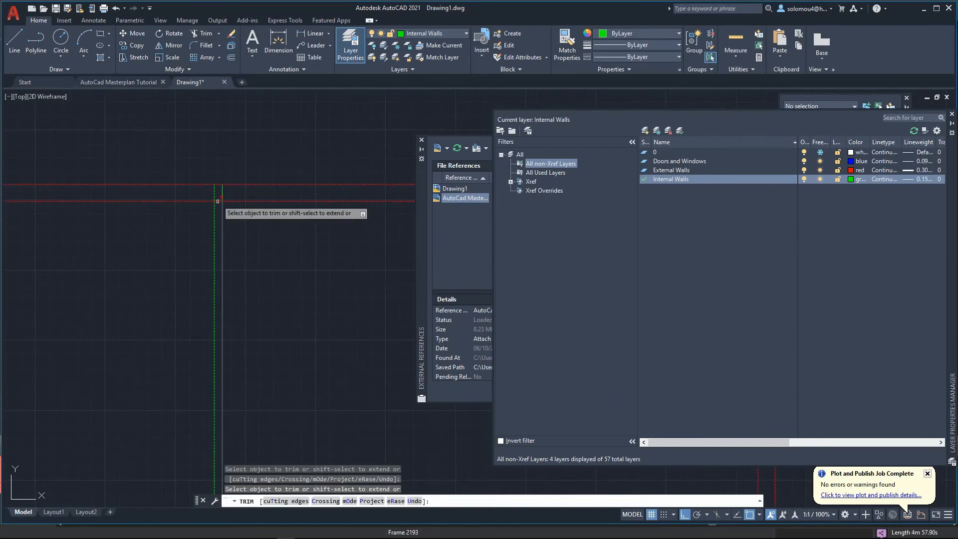
Step: Trim both top wall lines between the partition lines, and trim the partition lines within the top wall's thickness
scroll(221, 165, up, 5)
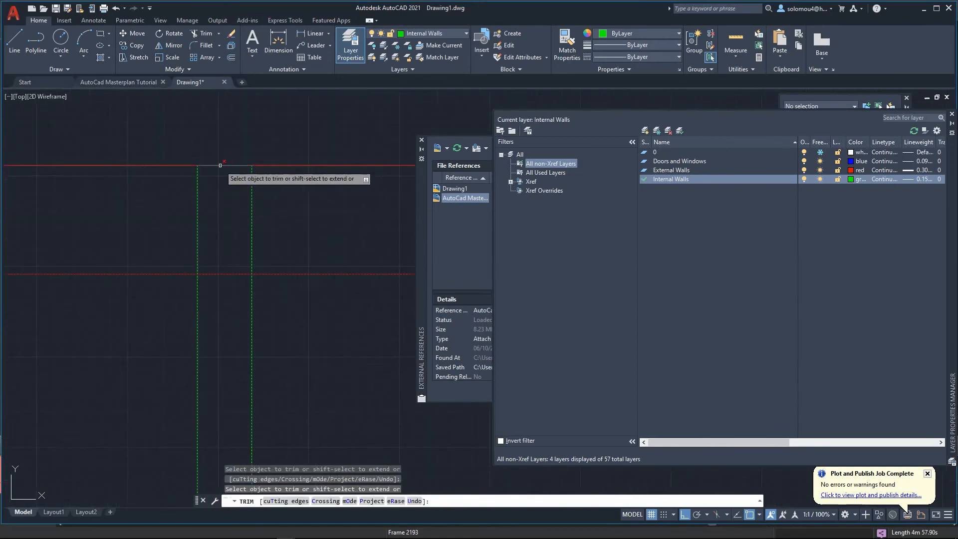
click(221, 166)
click(223, 274)
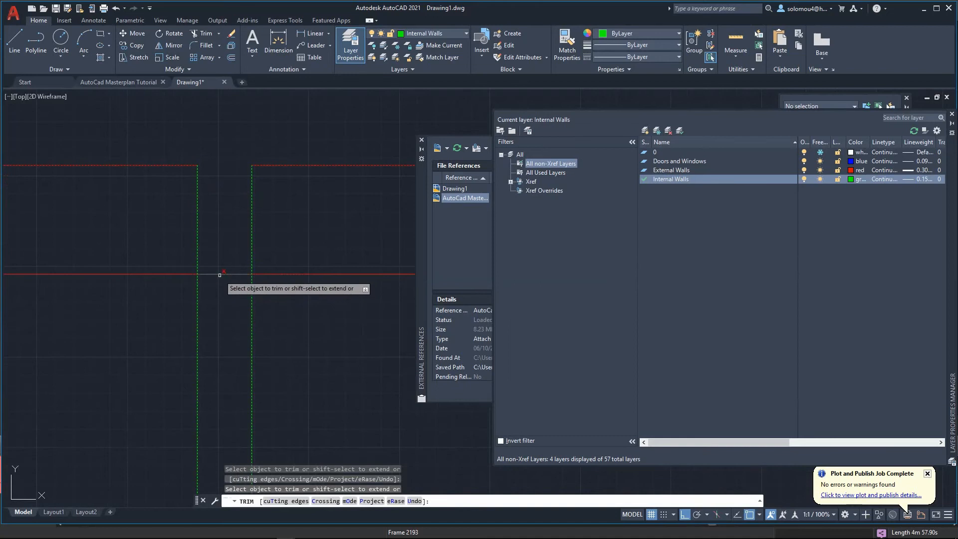
click(197, 233)
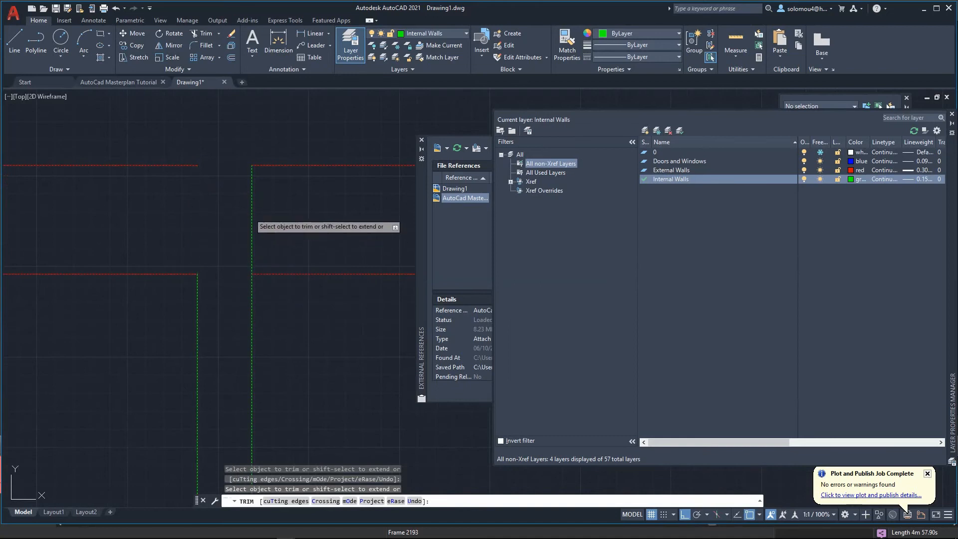
click(249, 213)
click(252, 213)
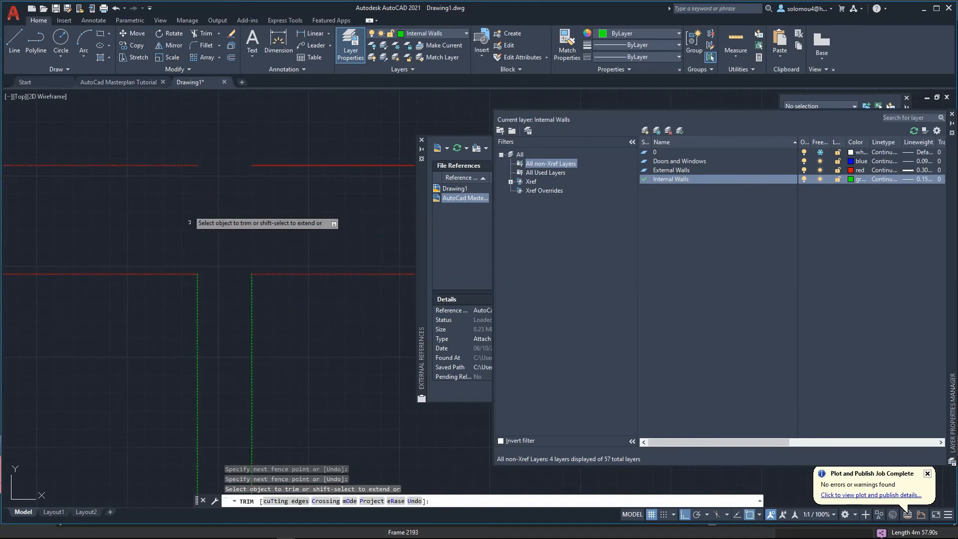
Step: Trim the horizontal partition lines back to the right wall's inner line and trim that inner line between them
scroll(180, 200, down, 5)
scroll(324, 345, up, 7)
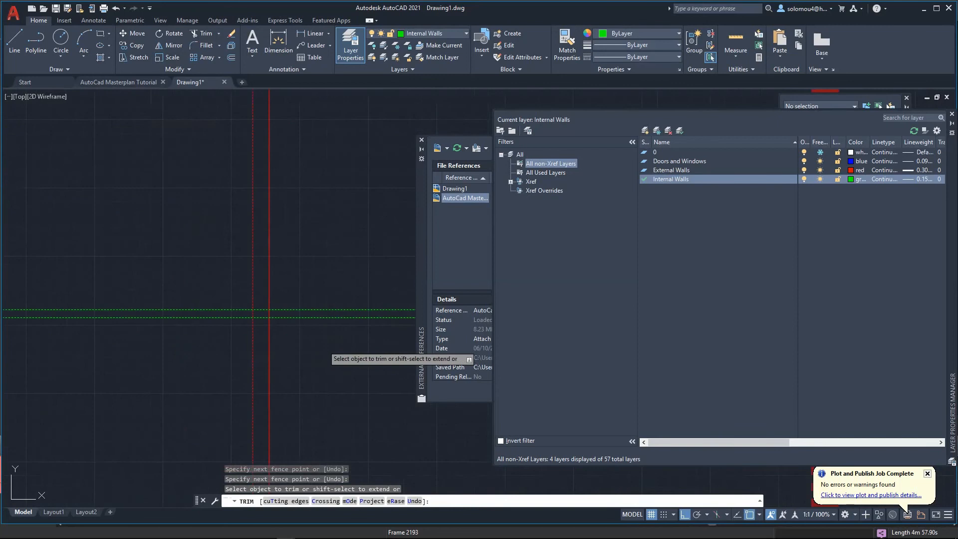
click(352, 366)
click(291, 259)
scroll(210, 305, up, 6)
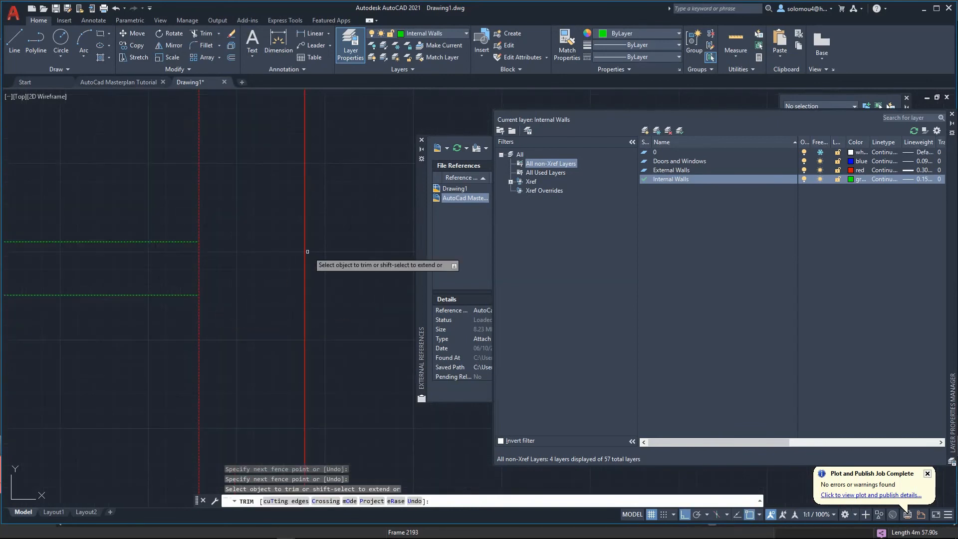
click(198, 259)
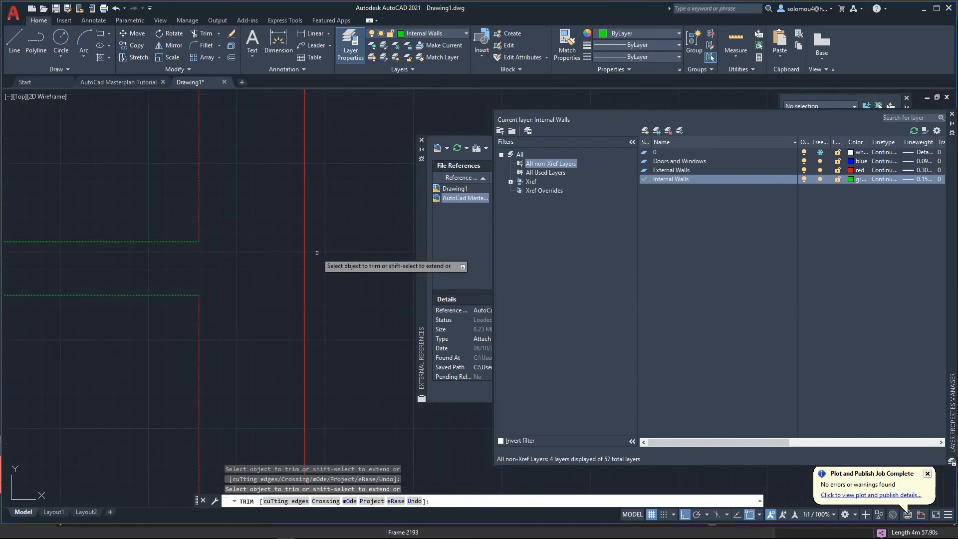
scroll(315, 256, down, 8)
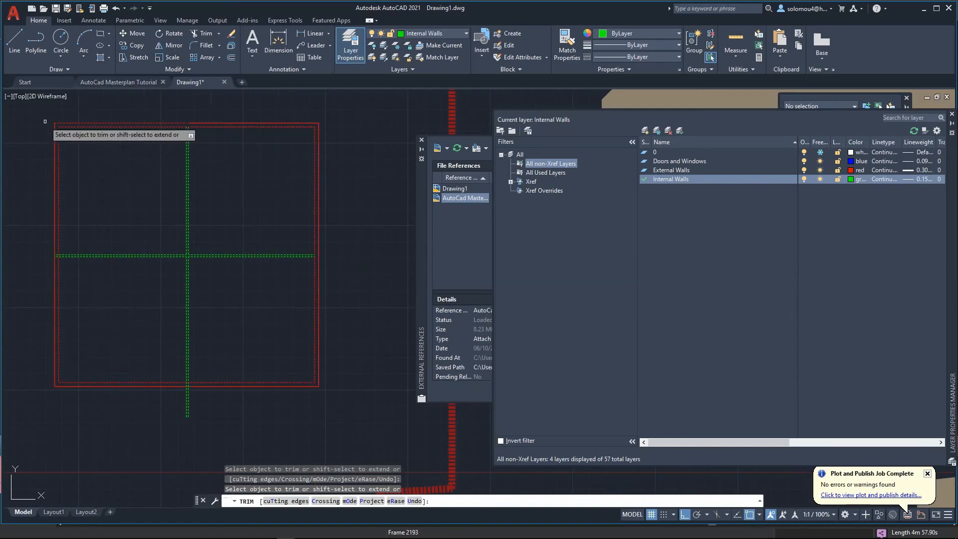
scroll(53, 287, up, 5)
mouse_move(4, 311)
mouse_down()
mouse_move(22, 291)
mouse_move(13, 238)
mouse_up()
key(ctrl+z)
scroll(189, 285, down, 6)
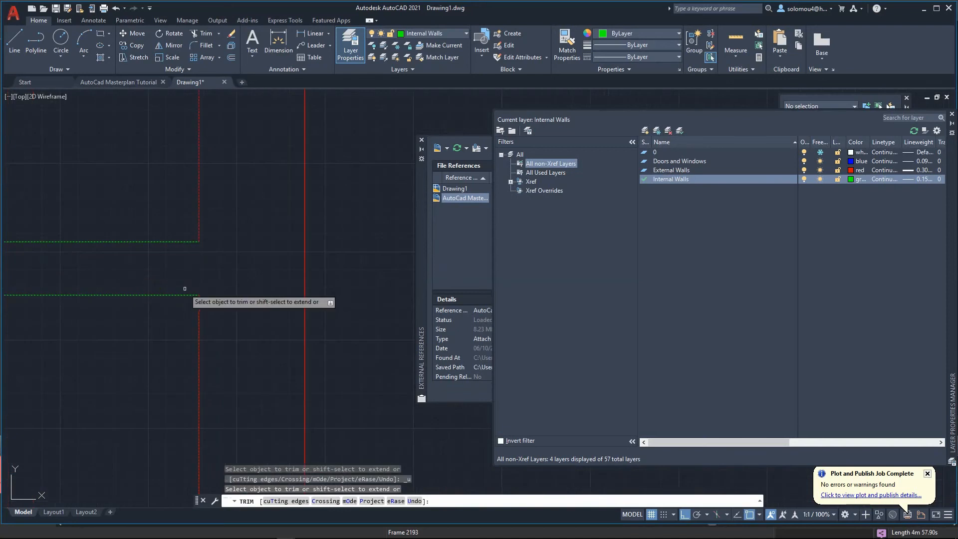
Step: Trim the partition lines back to the bottom and left walls' inner lines, and trim those inner lines between the partition lines
scroll(135, 357, up, 3)
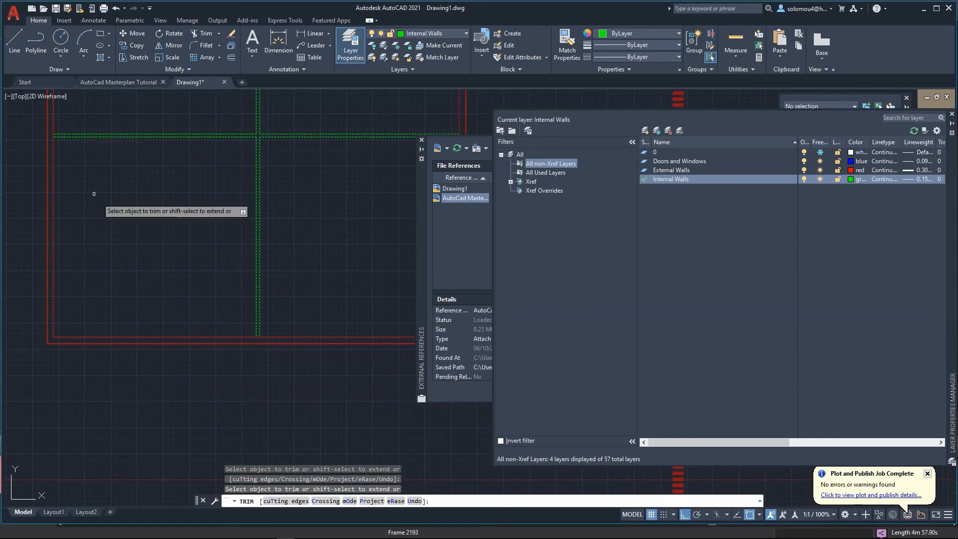
scroll(128, 329, down, 2)
scroll(187, 337, up, 7)
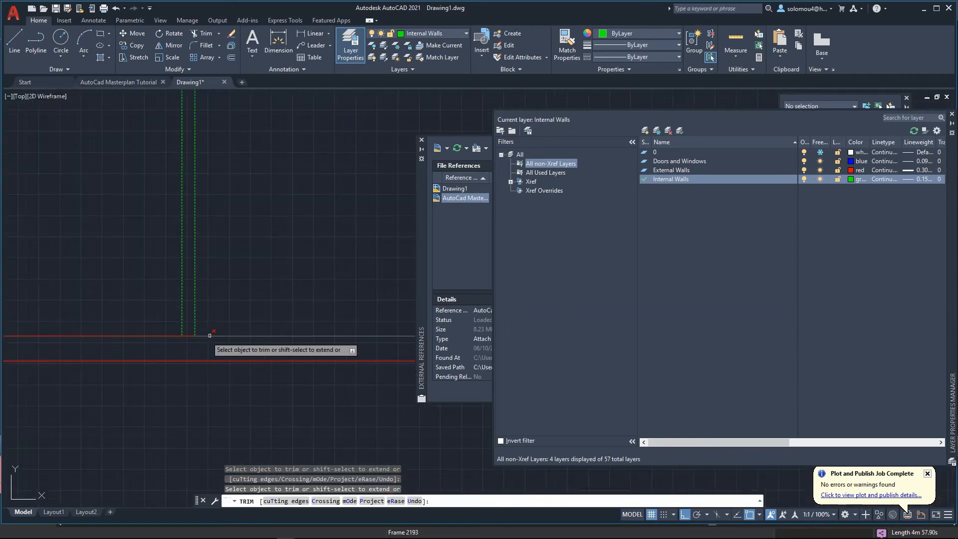
click(187, 334)
scroll(192, 386, down, 7)
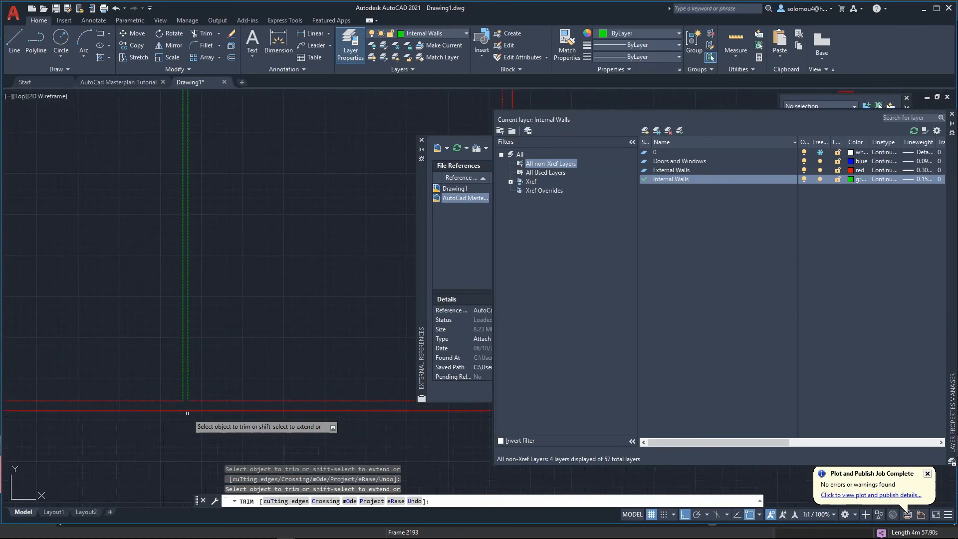
scroll(91, 260, up, 7)
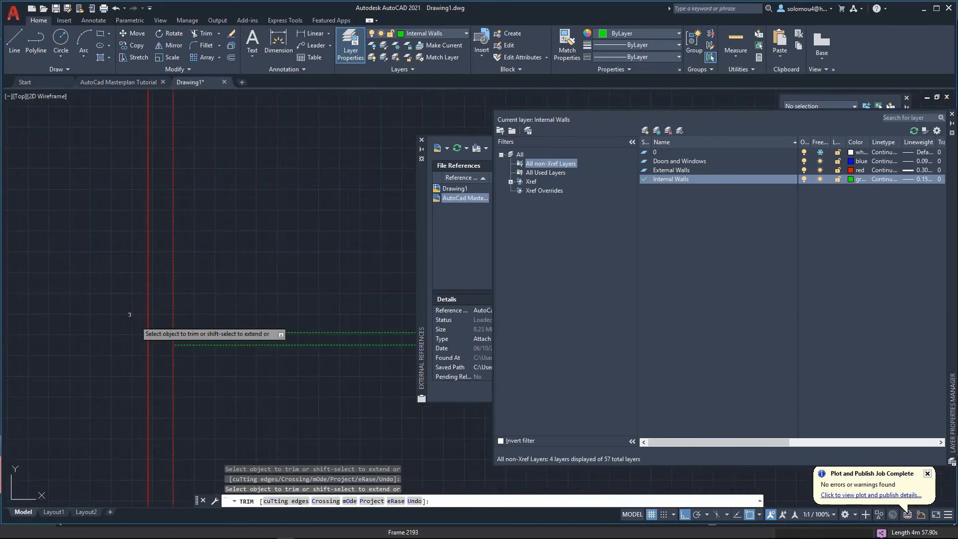
key(Escape)
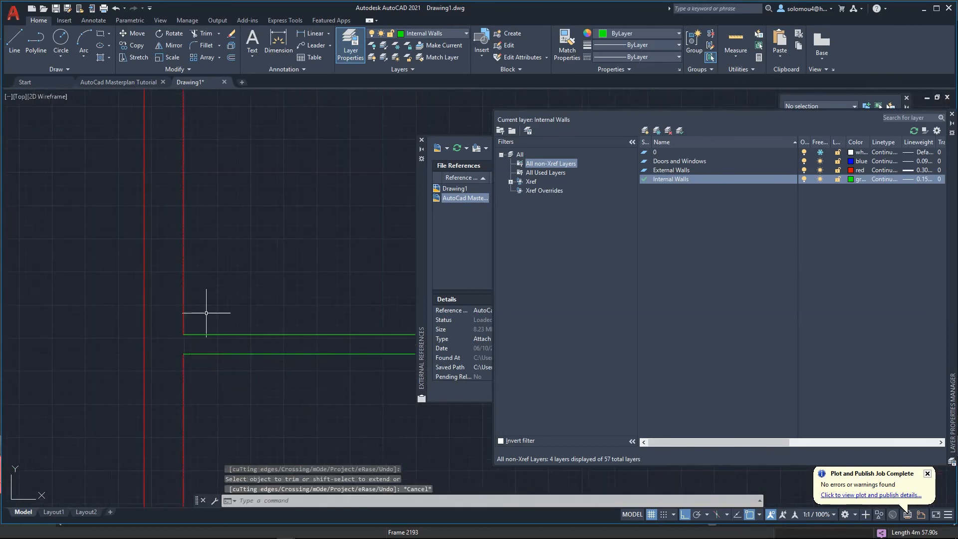
Step: Make External Walls the current layer
scroll(207, 314, down, 6)
scroll(345, 184, up, 6)
scroll(345, 183, up, 4)
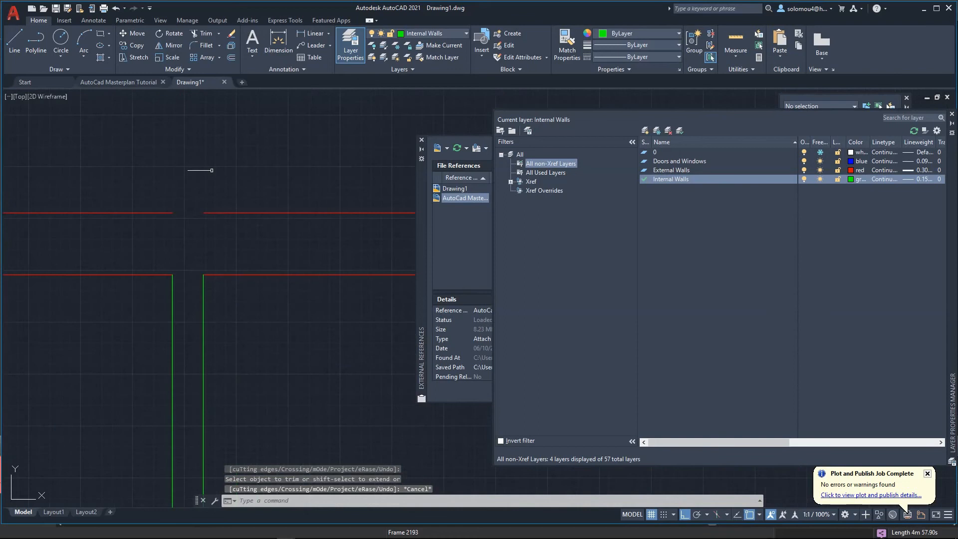
double_click(684, 169)
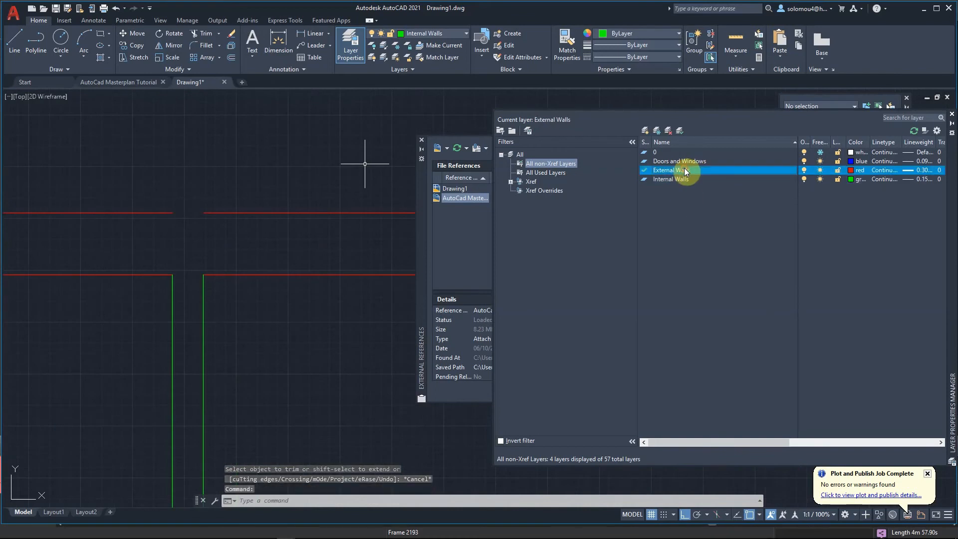
click(14, 43)
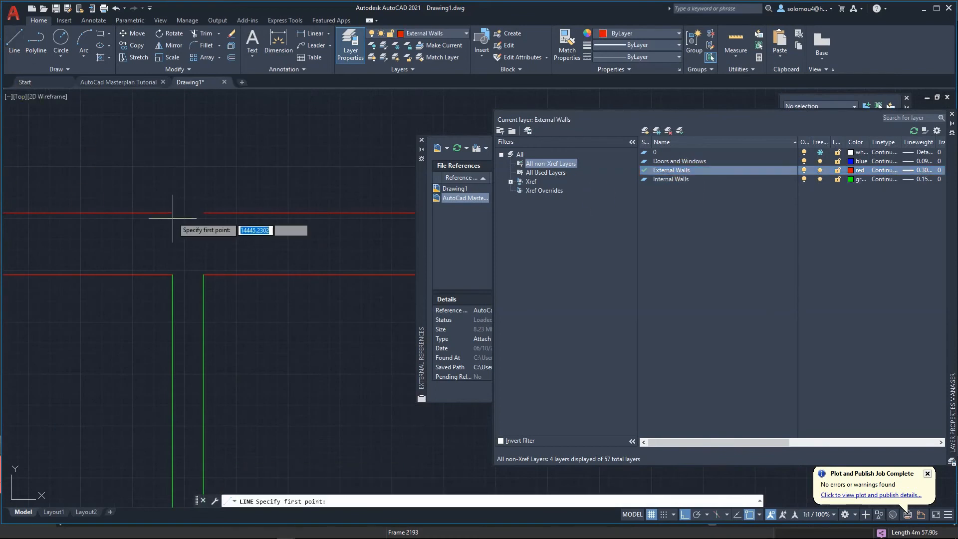
click(172, 213)
key(Escape)
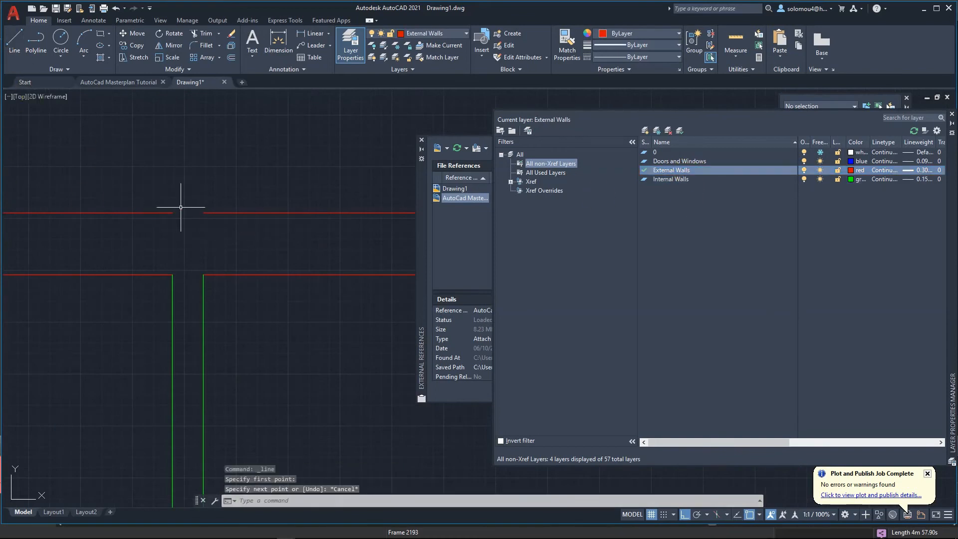
click(175, 213)
click(173, 214)
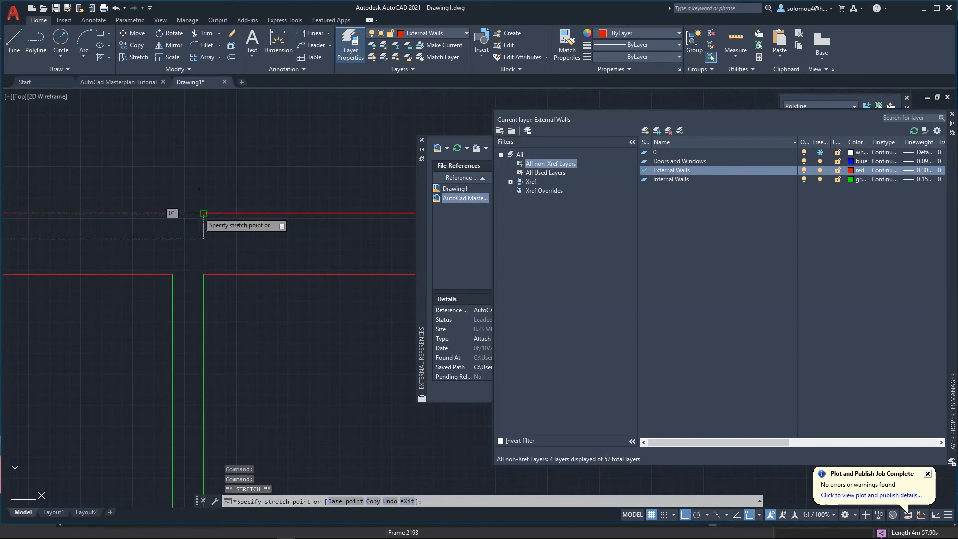
key(Escape)
click(200, 178)
key(Escape)
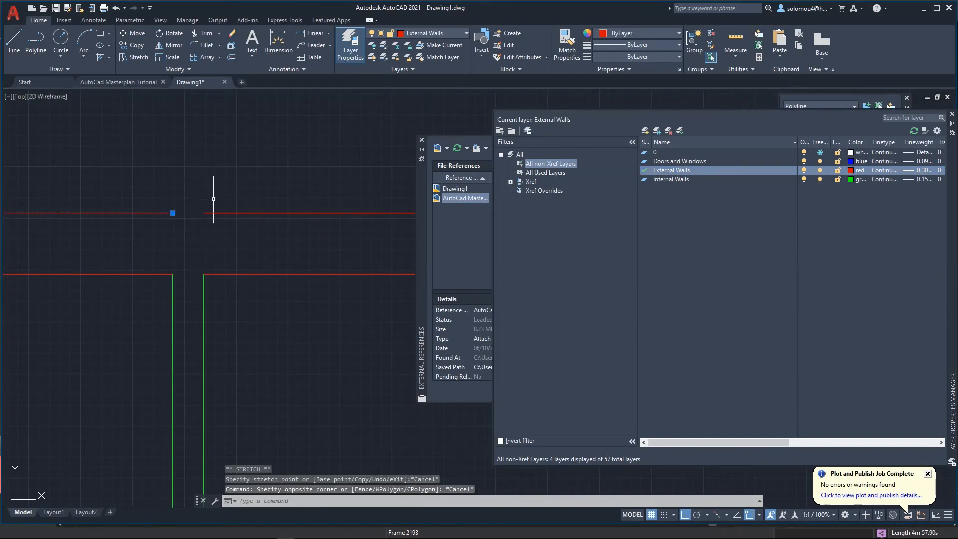
key(Escape)
Step: Draw a line closing the gap in the top wall's outer line above the vertical partition
click(15, 50)
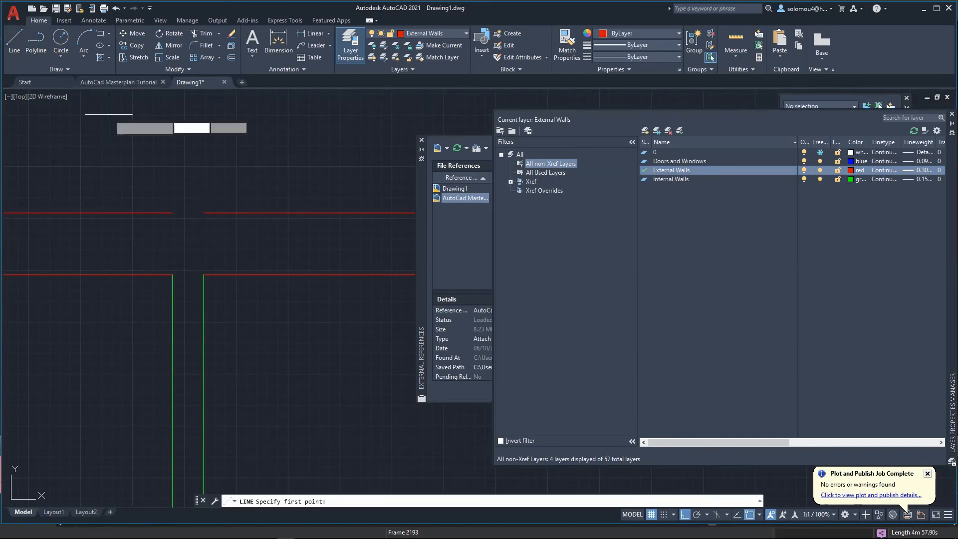
click(204, 212)
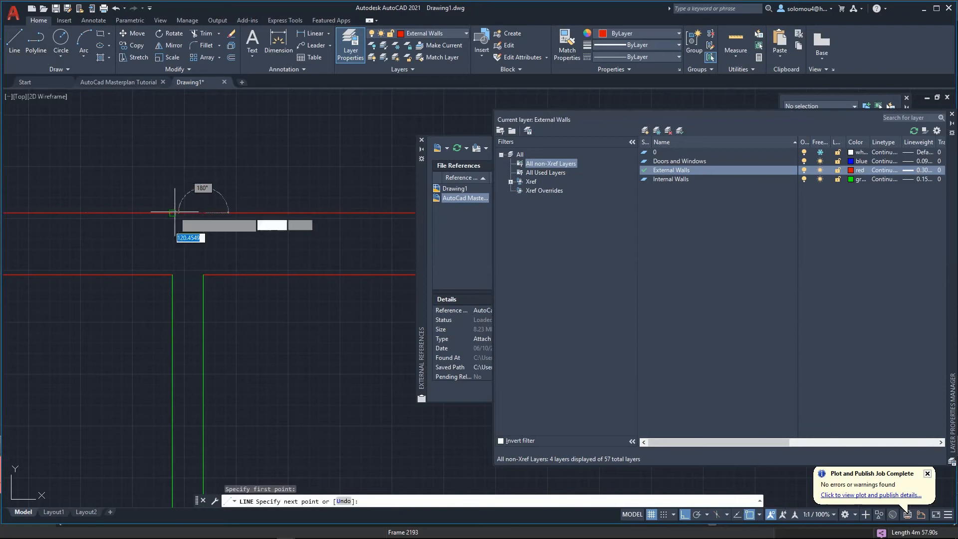
key(Escape)
Step: Draw a horizontal line across the thickness of the left external wall, above the horizontal partition
scroll(197, 148, down, 5)
scroll(216, 162, down, 4)
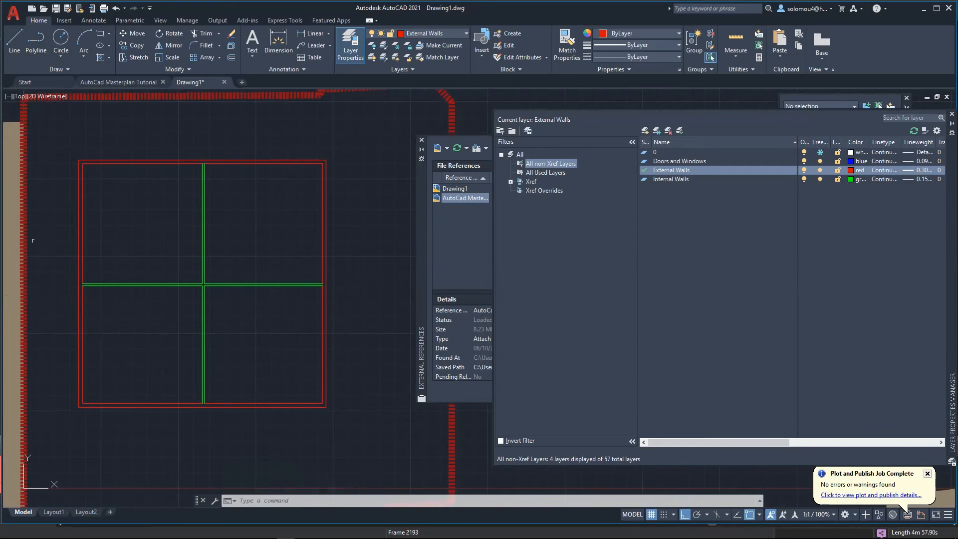
click(21, 44)
scroll(90, 221, up, 6)
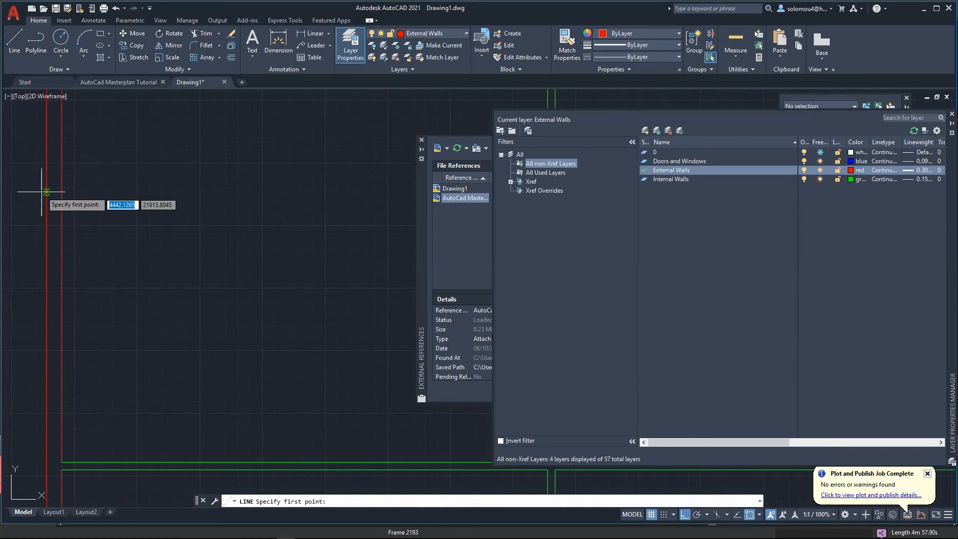
click(46, 189)
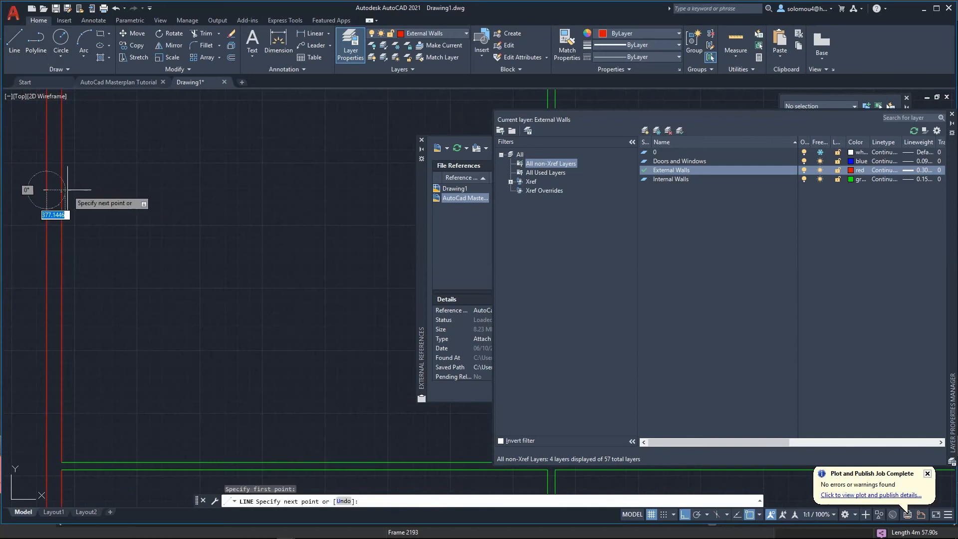
click(62, 189)
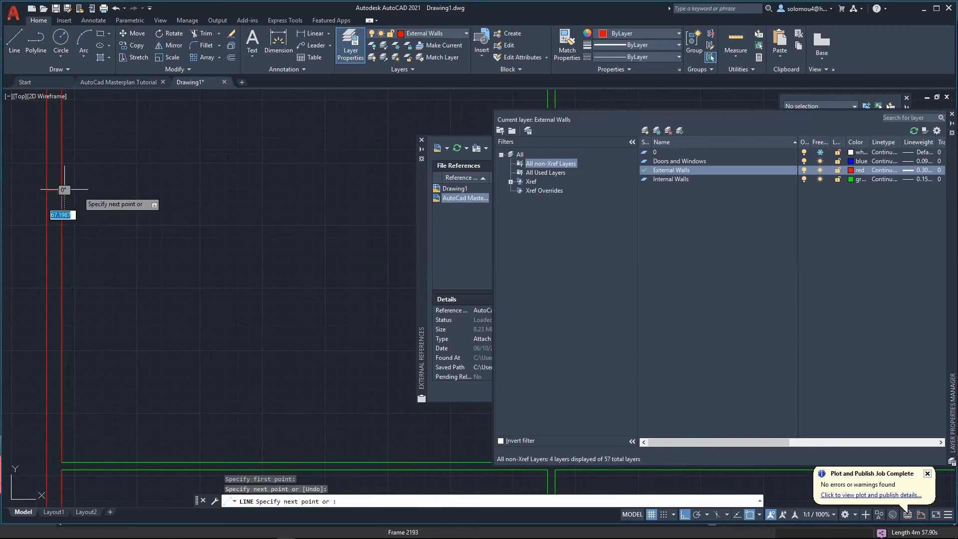
key(Escape)
scroll(26, 217, up, 3)
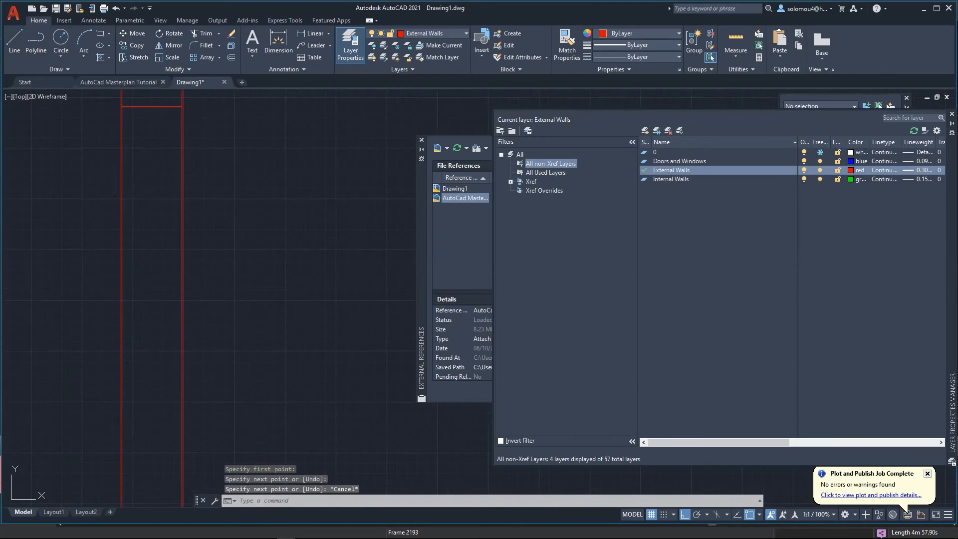
scroll(139, 264, down, 2)
scroll(150, 195, up, 4)
click(152, 243)
click(139, 208)
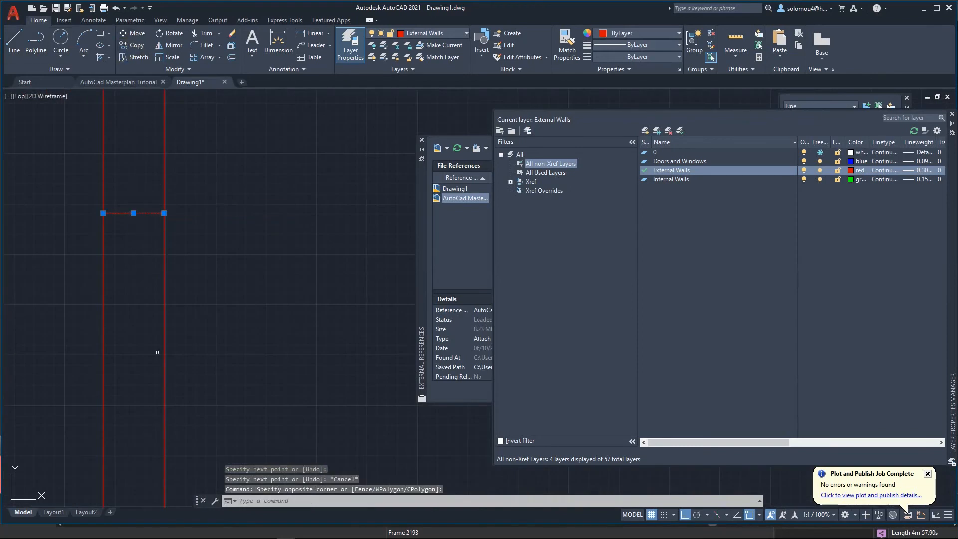
scroll(148, 252, down, 2)
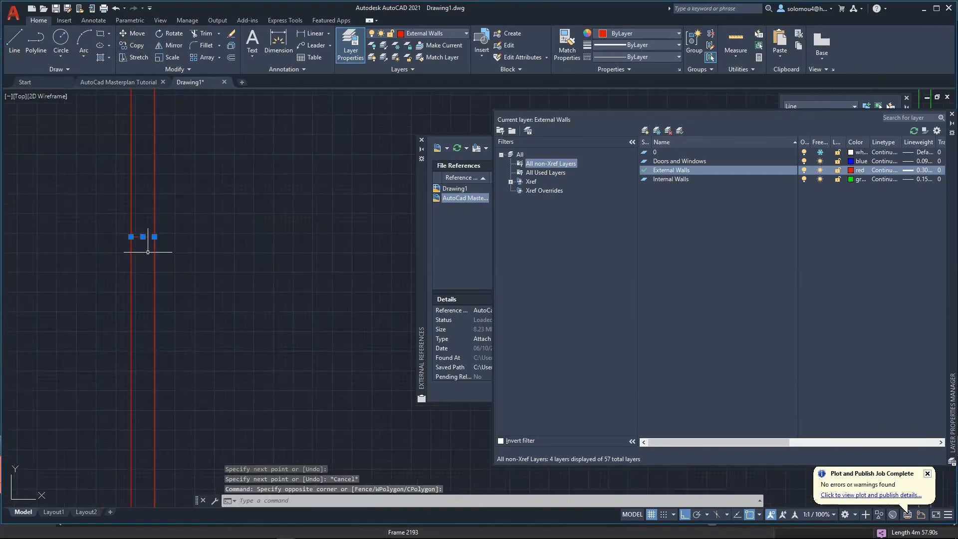
click(133, 45)
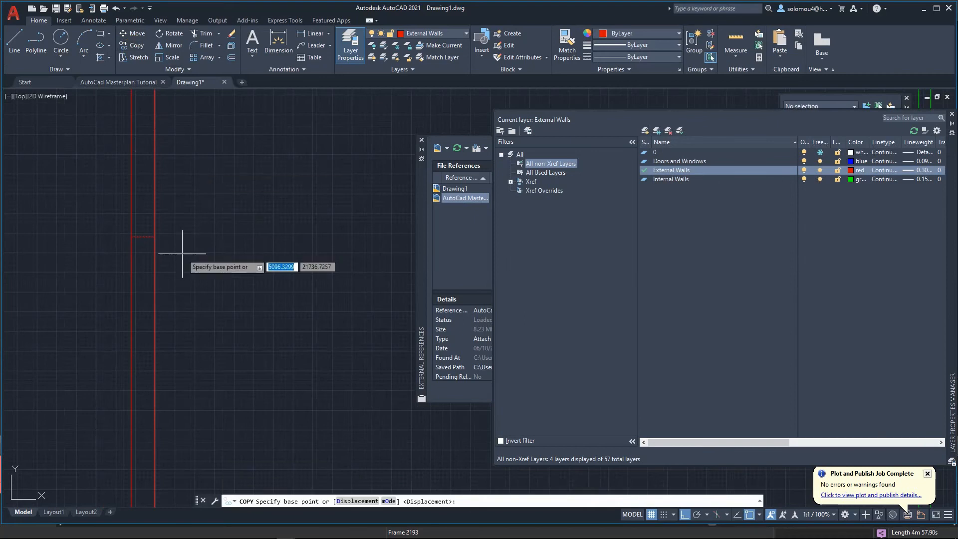
key(Escape)
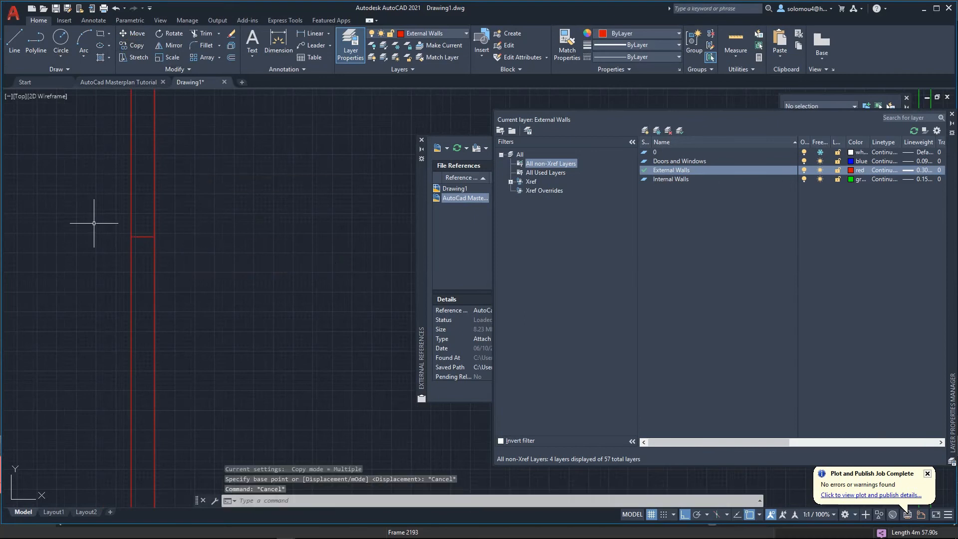
Step: Copy the short line across the left wall 1000 units straight down
click(93, 223)
click(207, 267)
click(135, 46)
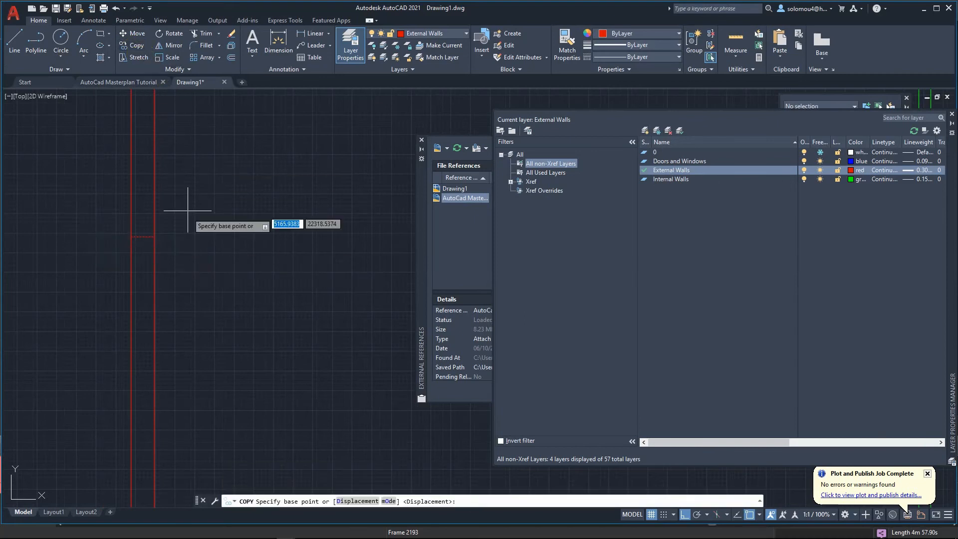
click(155, 236)
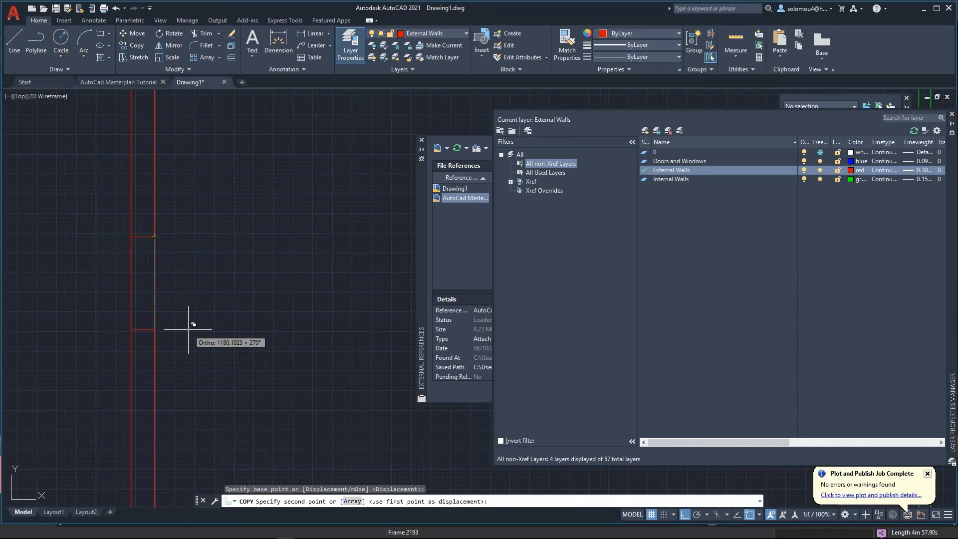
text(1000)
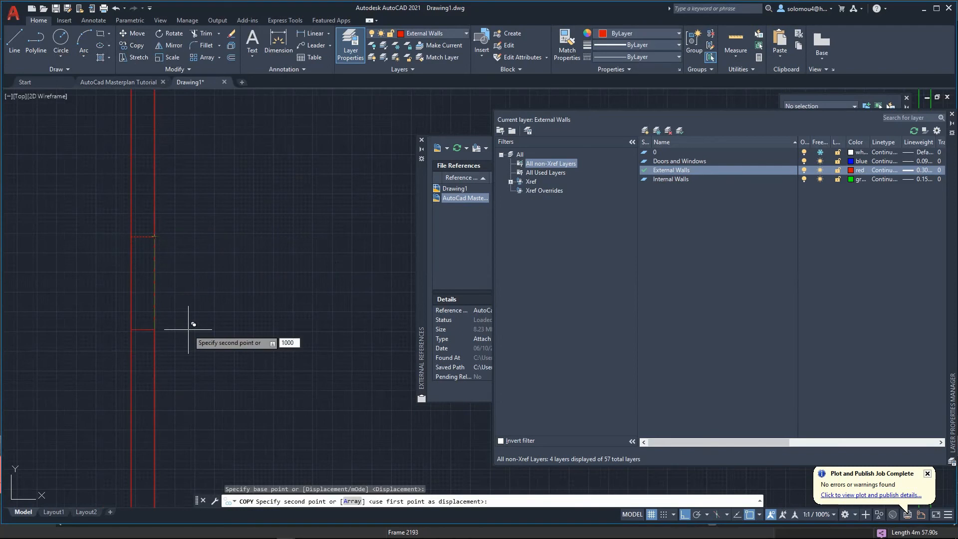
key(Return)
key(Escape)
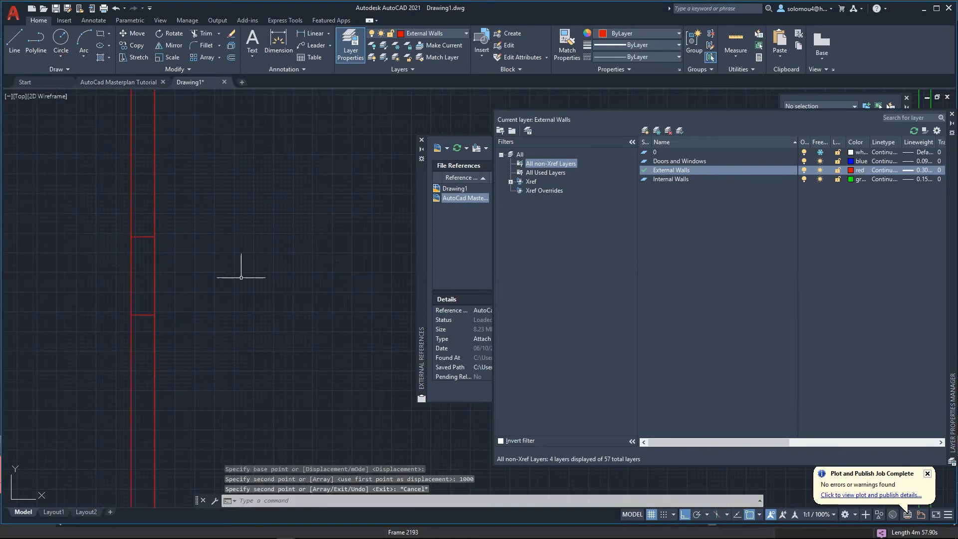
Step: Trim both left wall lines between the two short cross lines to form an opening
click(146, 325)
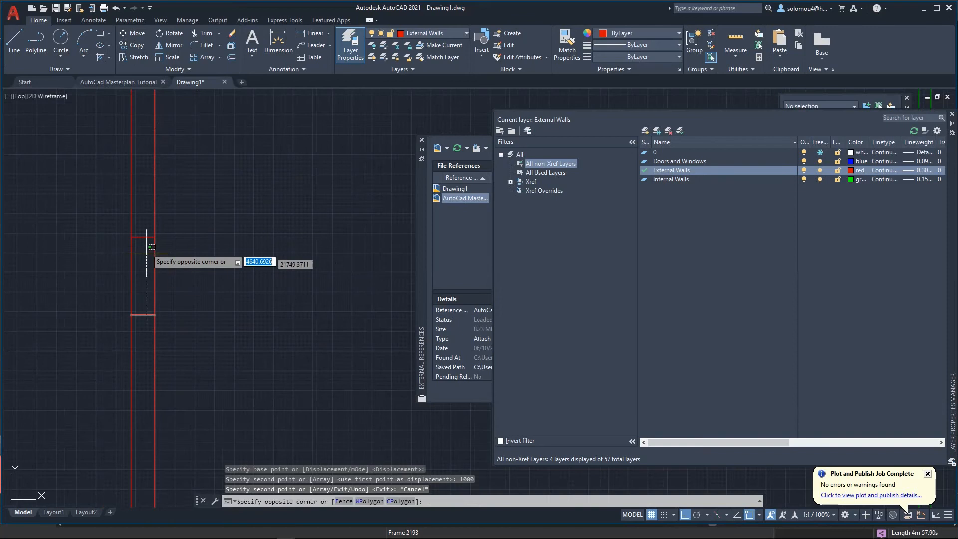
key(Escape)
click(88, 216)
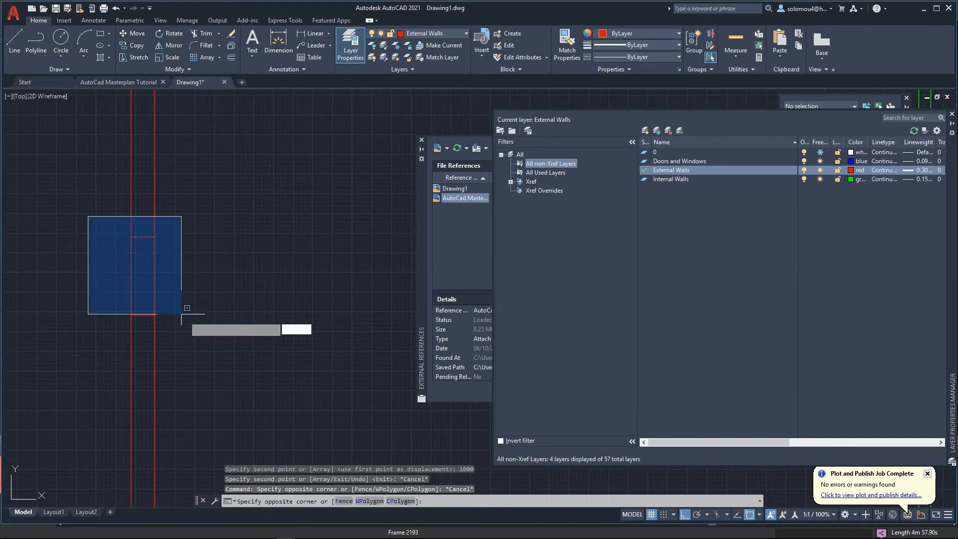
click(218, 345)
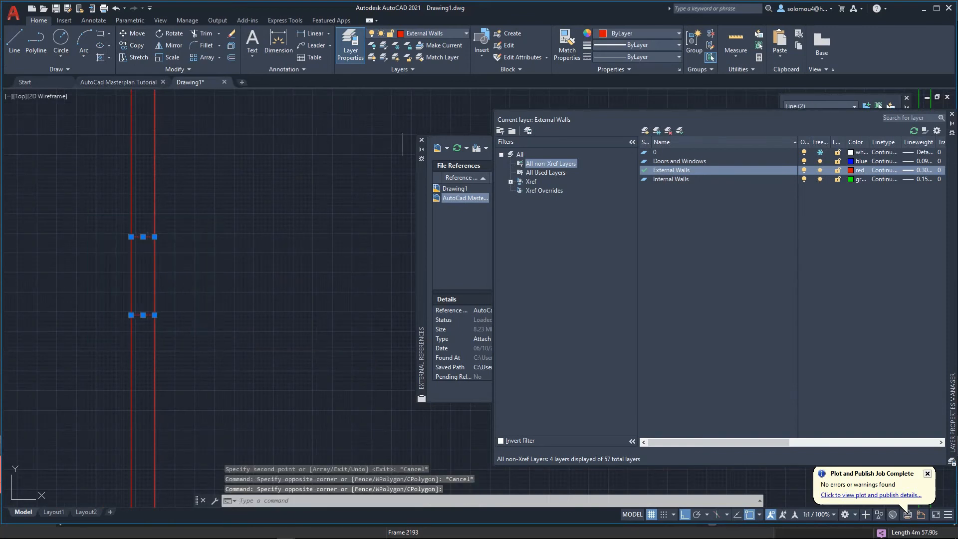
click(202, 34)
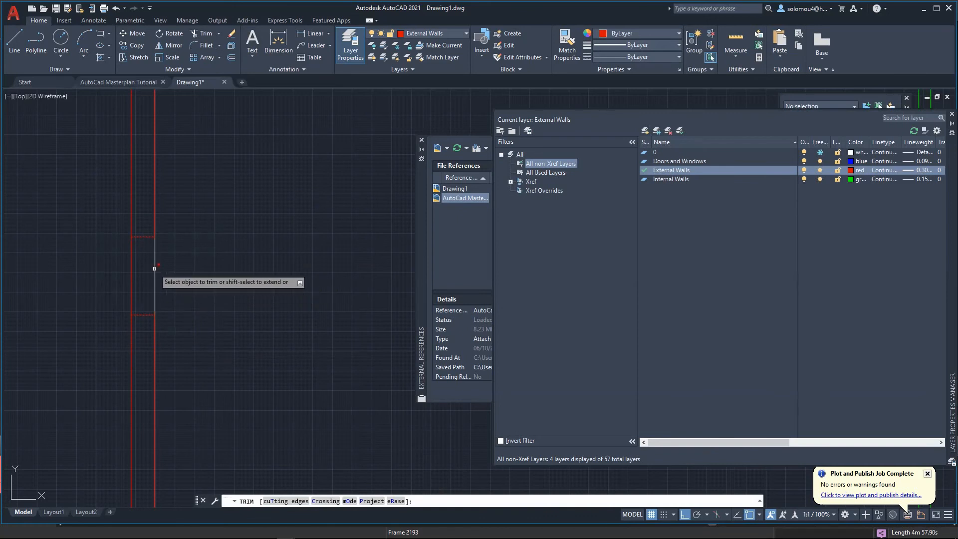
click(154, 269)
click(131, 272)
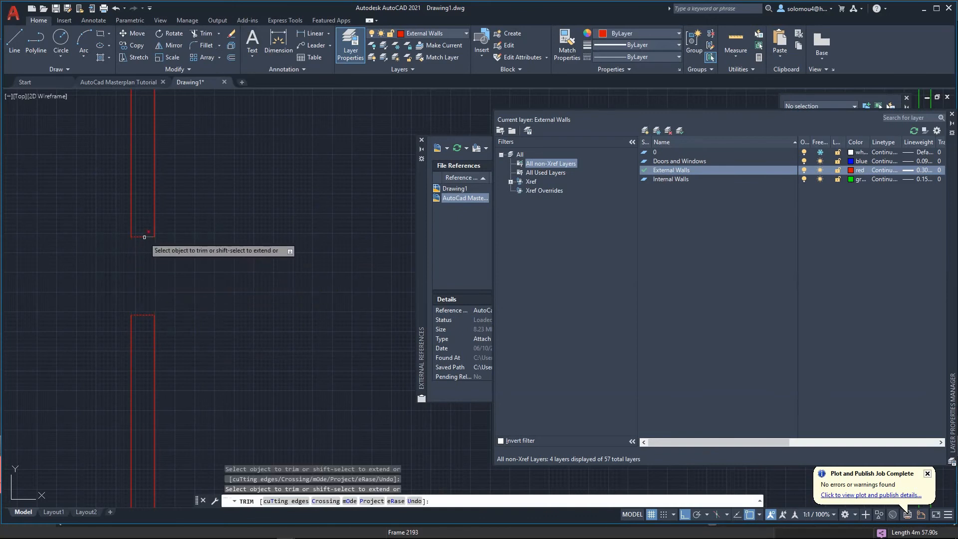
key(Escape)
Step: Make Doors and Windows the current layer for work at the left wall opening
scroll(205, 288, down, 5)
scroll(220, 288, down, 2)
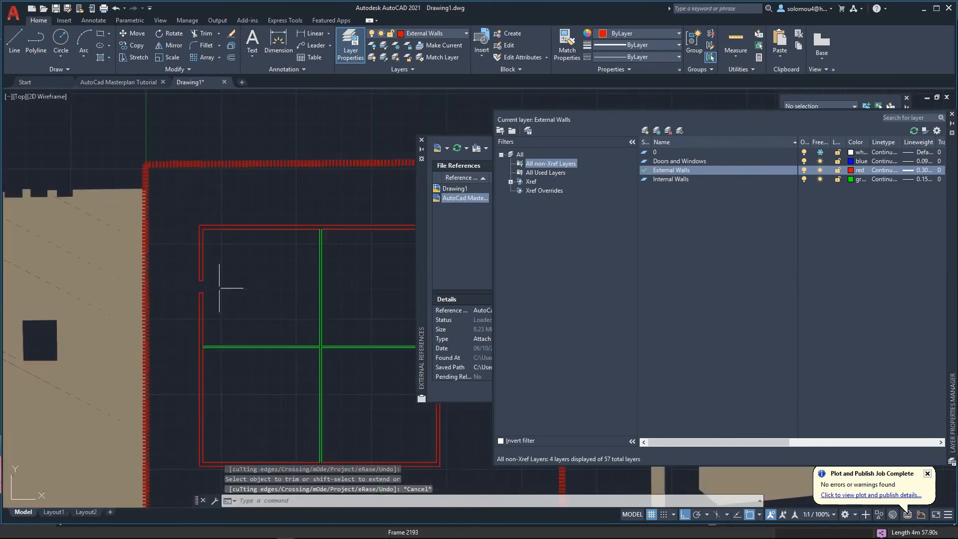
scroll(189, 292, up, 10)
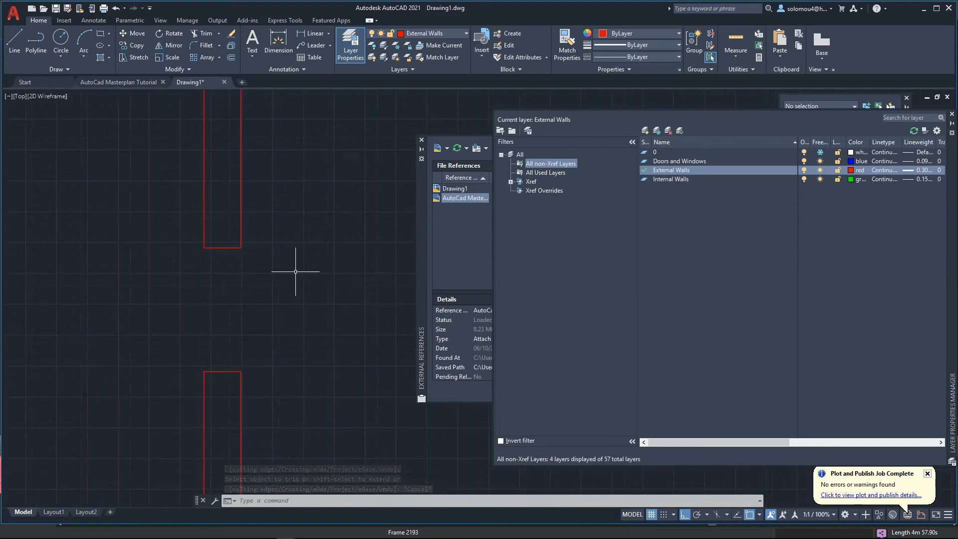
scroll(295, 270, up, 2)
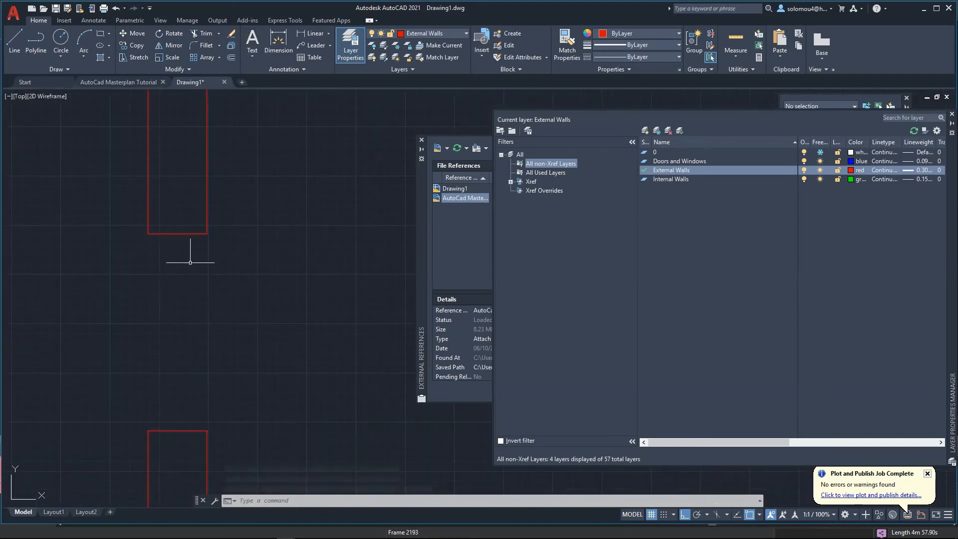
double_click(685, 163)
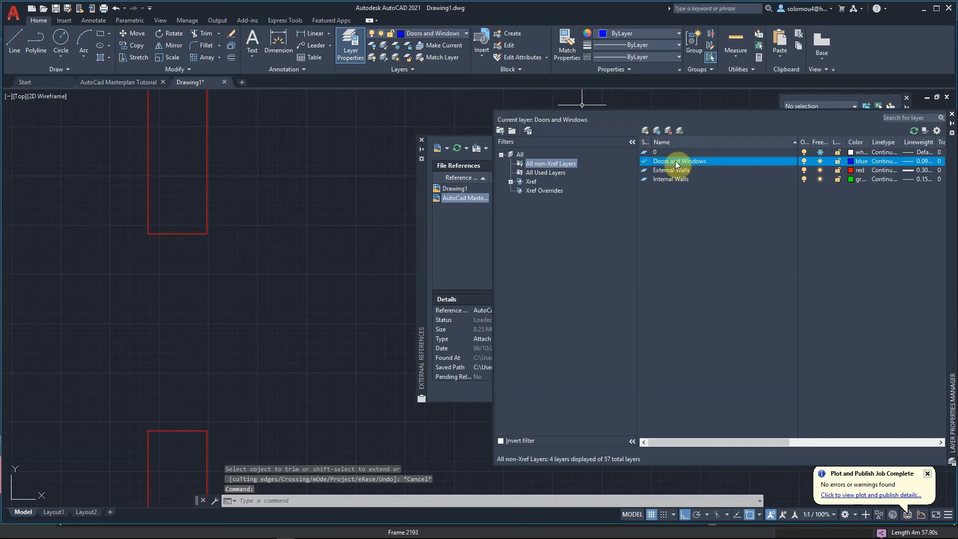
Step: Draw a closed rectangular polyline 80 units deep across the full wall thickness, against the opening's upper edge
click(36, 42)
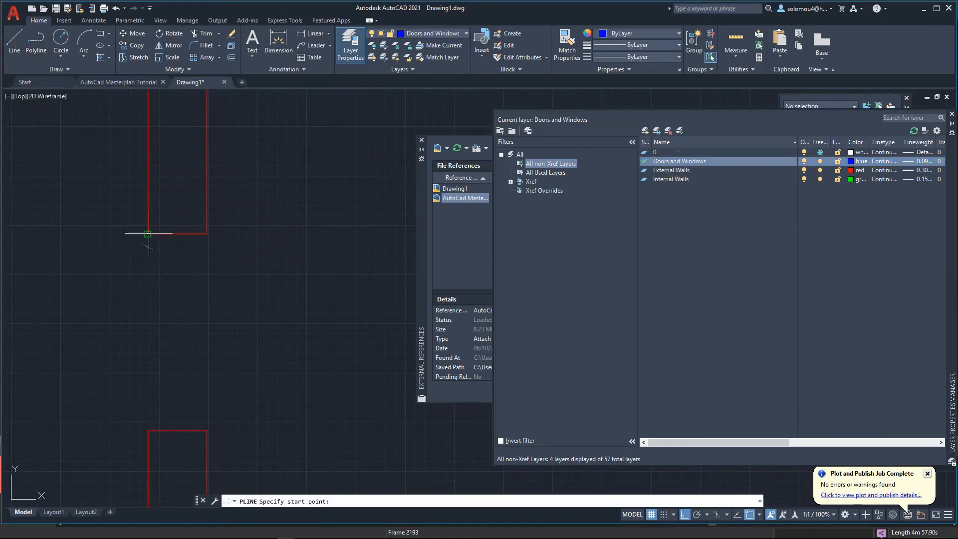
click(148, 233)
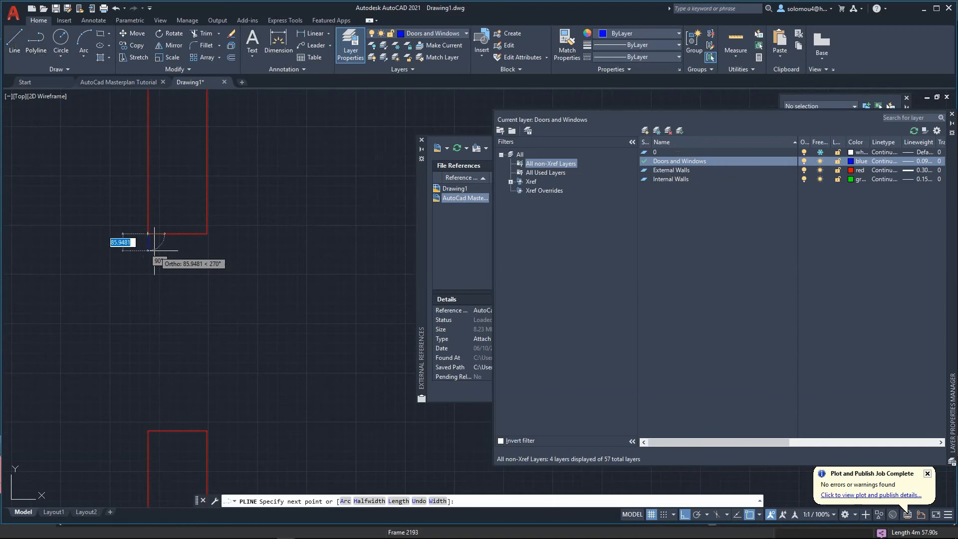
text(80)
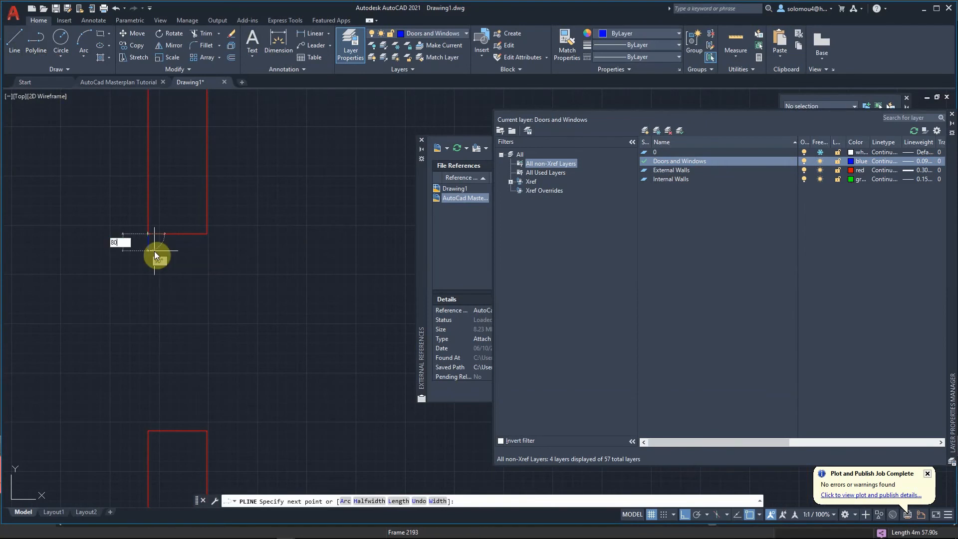
click(155, 255)
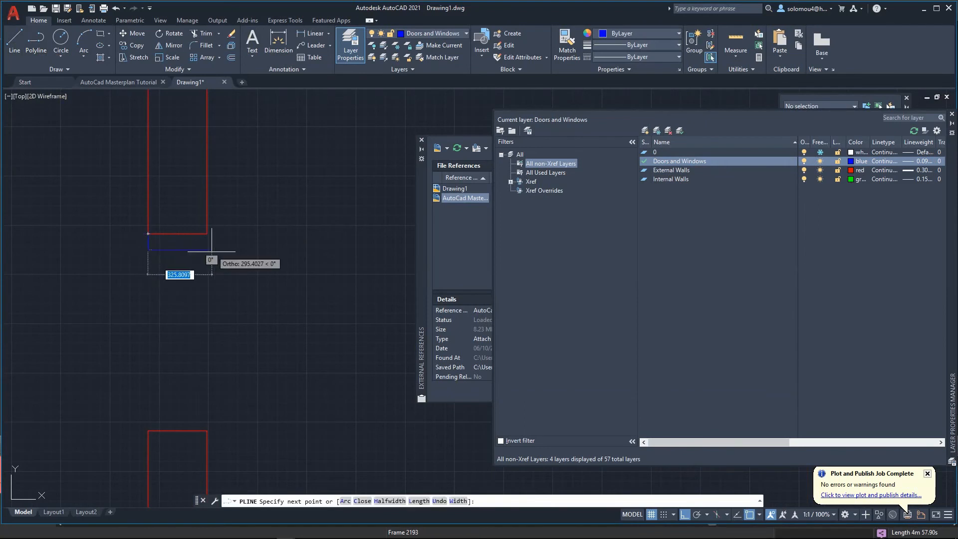
click(208, 249)
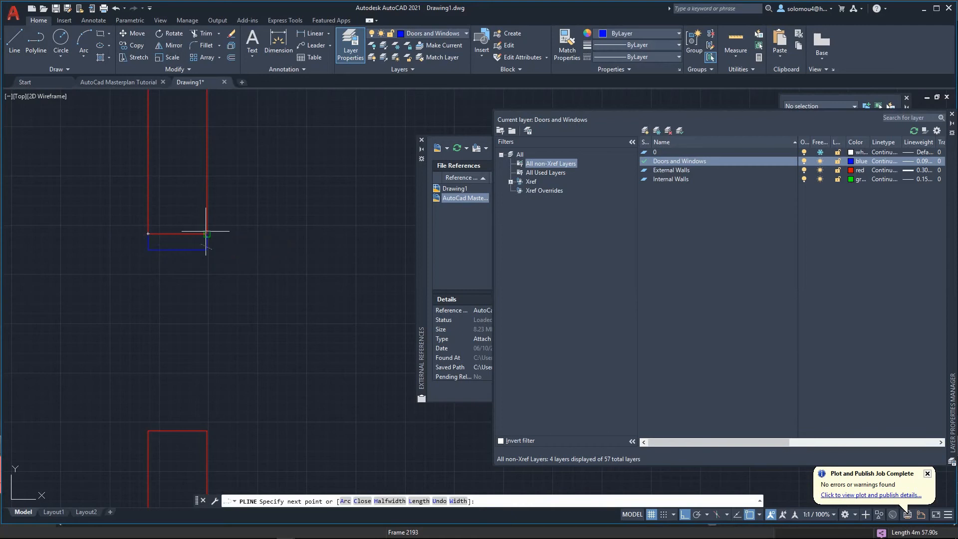
click(207, 233)
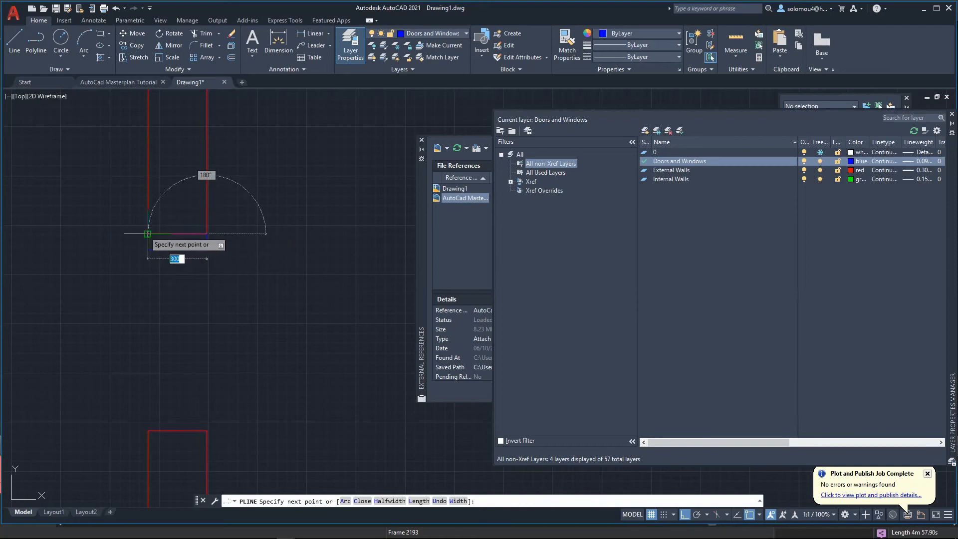
click(148, 234)
key(Return)
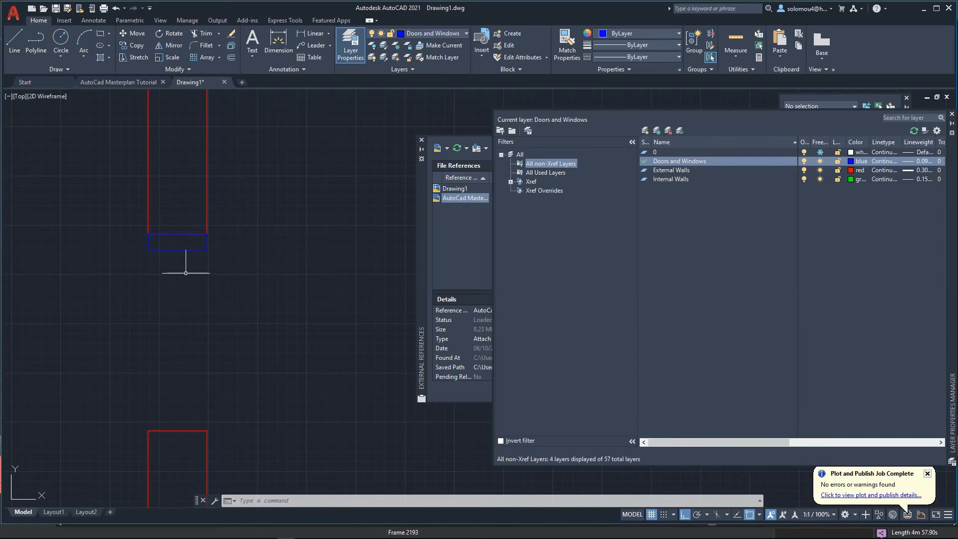
click(186, 249)
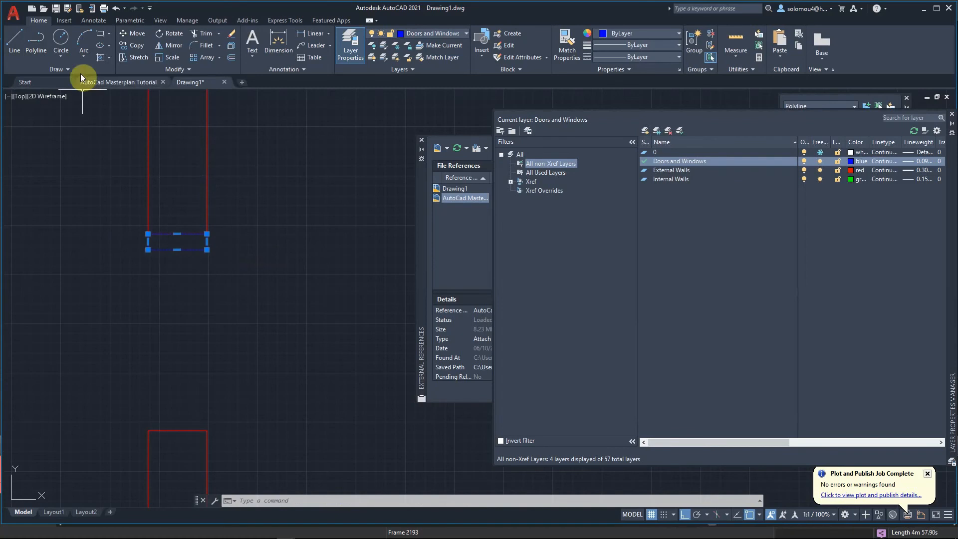
click(138, 45)
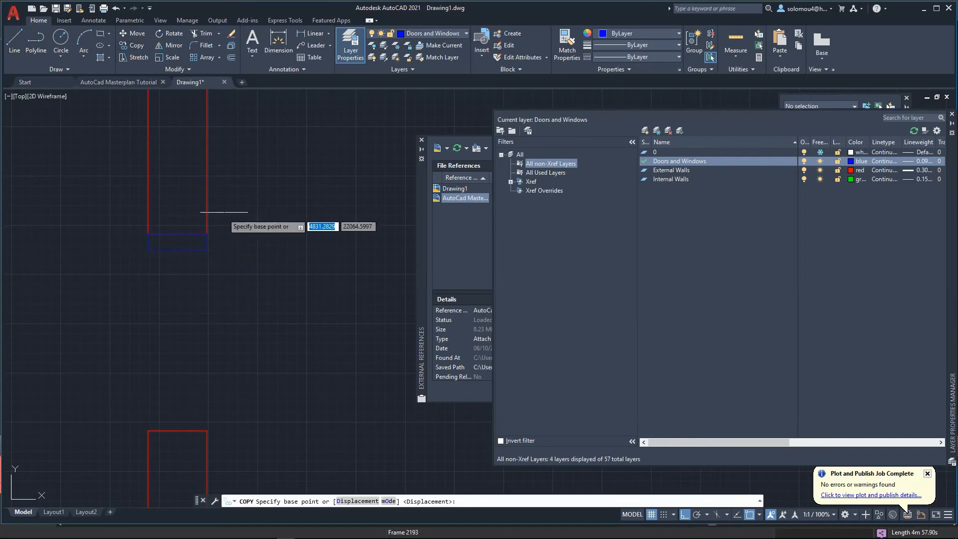
click(207, 234)
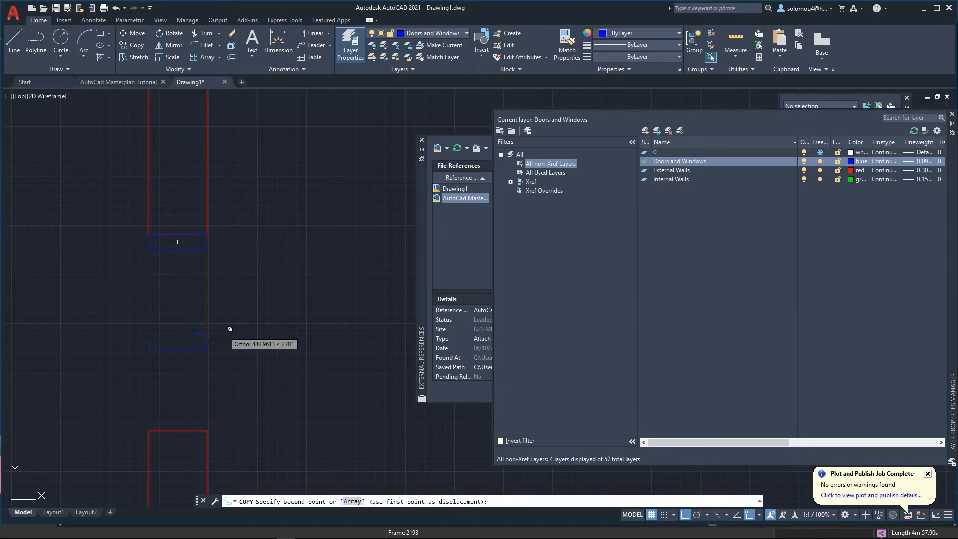
click(207, 424)
key(Escape)
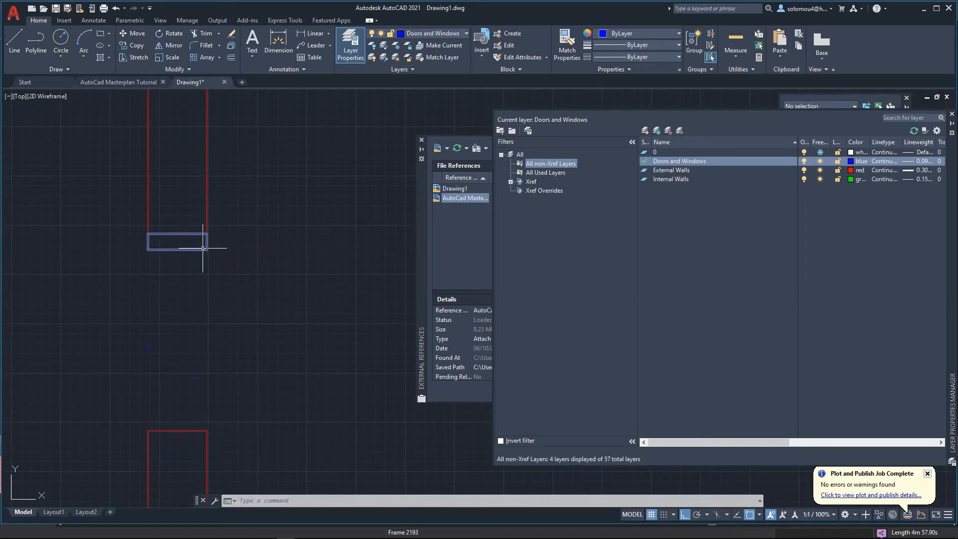
Step: Copy the blue rectangle at the opening's upper edge straight down onto the opening's lower edge
click(190, 281)
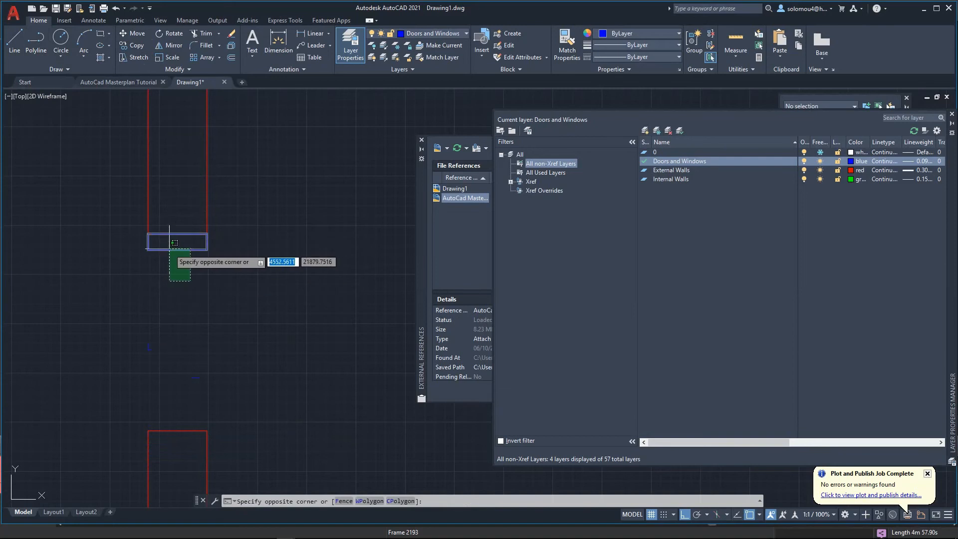
key(Escape)
click(165, 252)
click(150, 242)
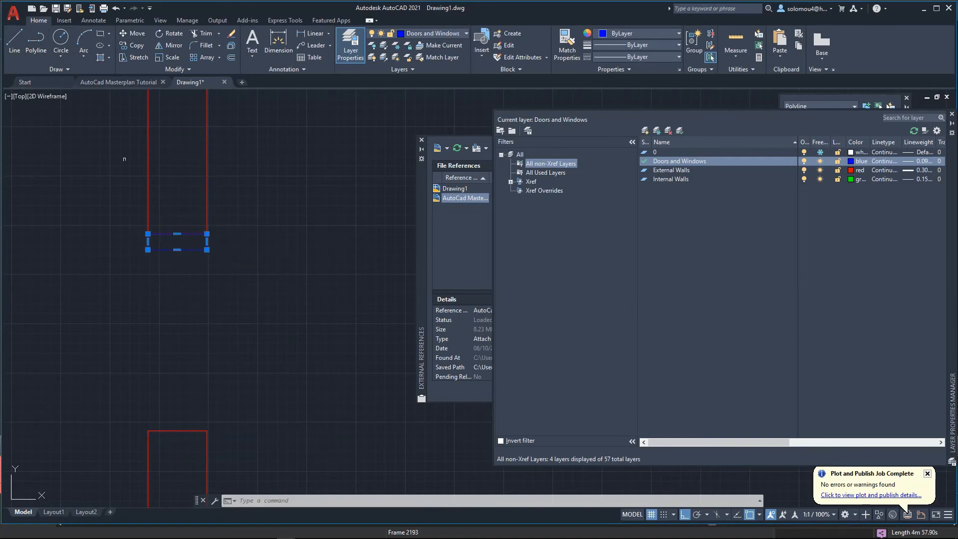
click(123, 51)
click(177, 242)
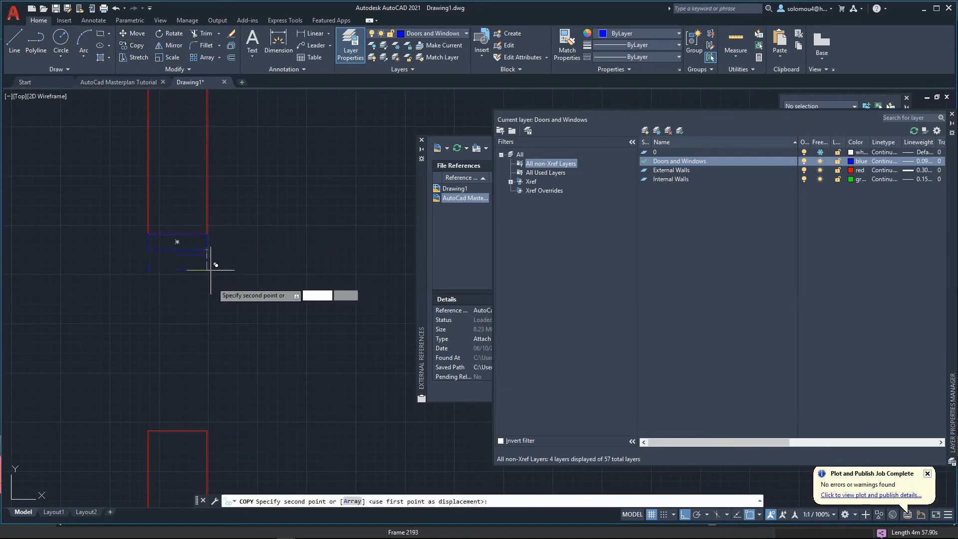
click(209, 429)
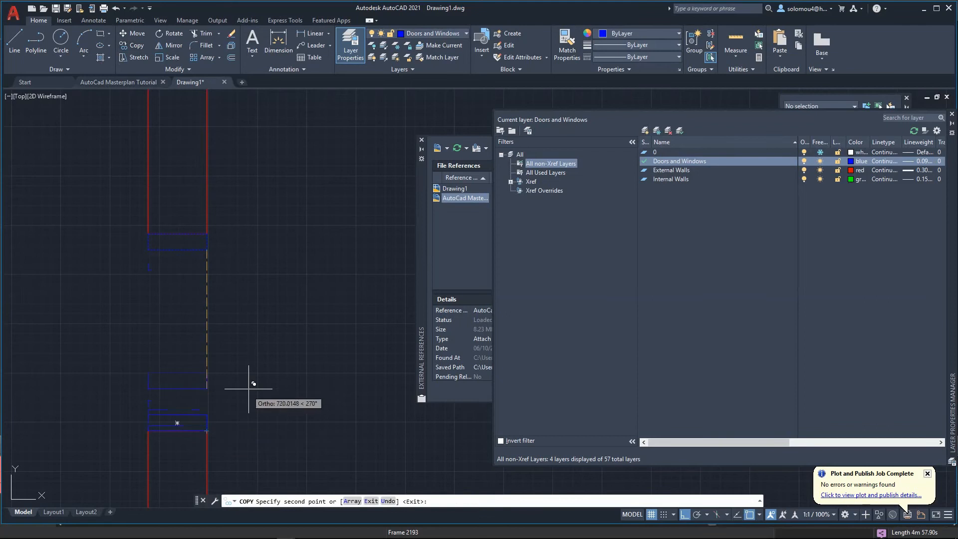
key(Return)
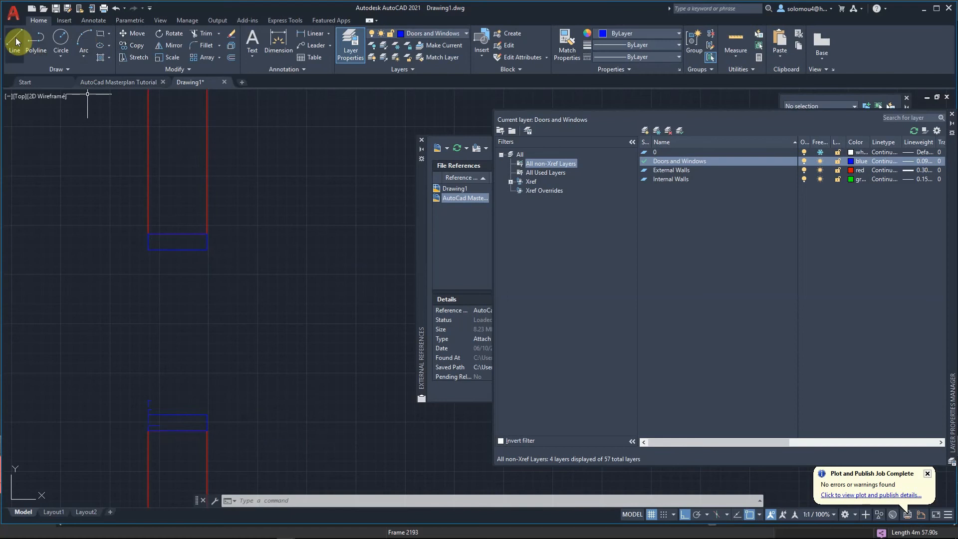
Step: Draw a rectangle 50 units wide along the wall's outer face, from the upper frame piece down towards the lower one
click(37, 39)
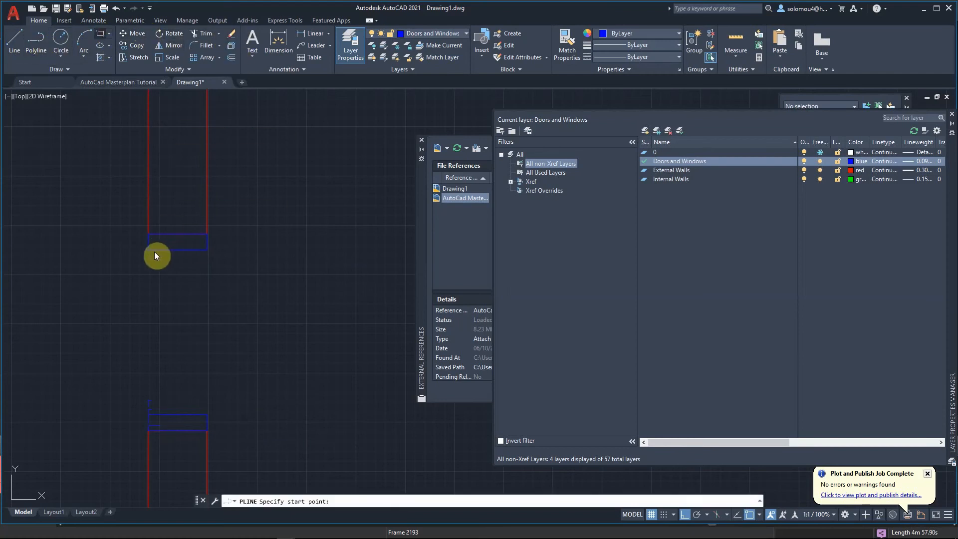
click(101, 34)
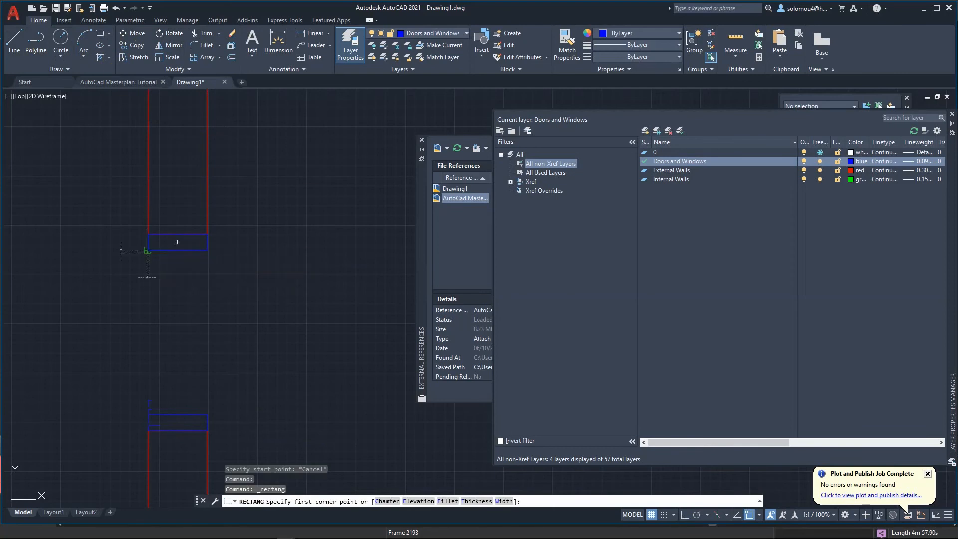
click(148, 249)
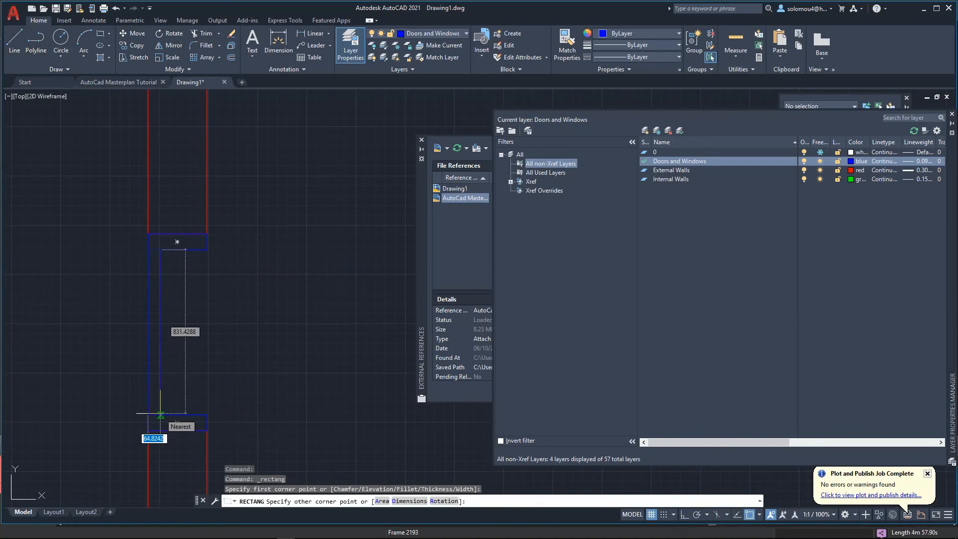
text(50)
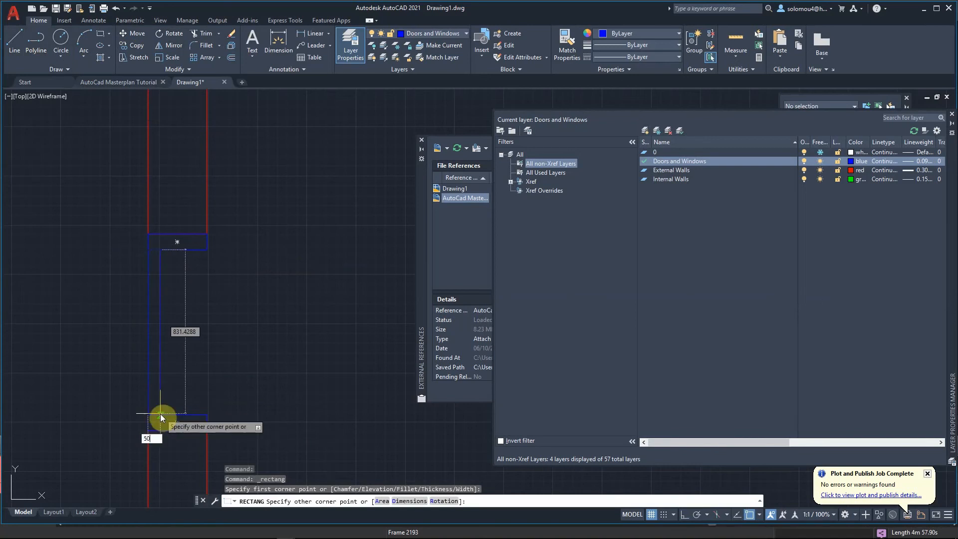
key(Return)
Step: Stretch the narrow door leaf's lower edge down to meet the lower frame piece
scroll(173, 416, up, 5)
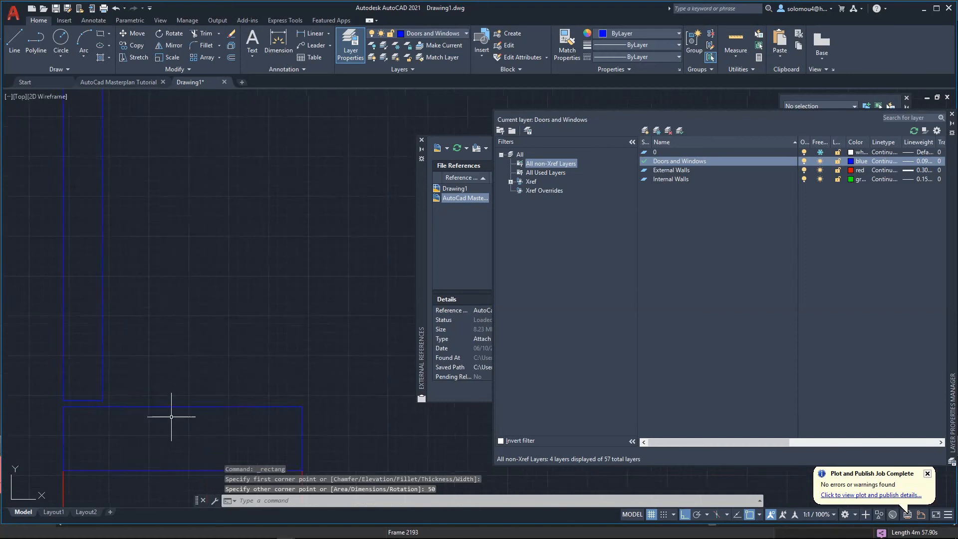
scroll(42, 391, down, 4)
scroll(22, 322, up, 8)
scroll(209, 229, down, 6)
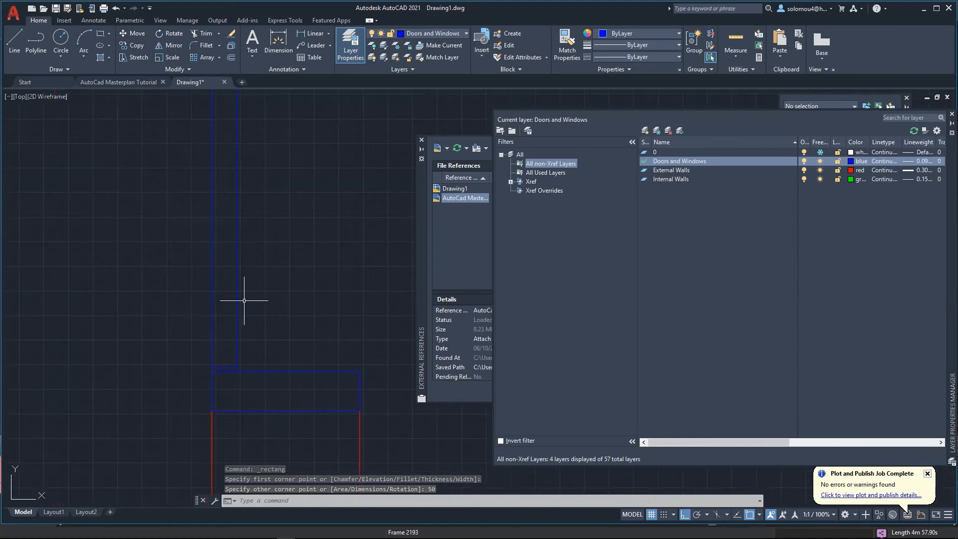
scroll(242, 334, up, 6)
click(253, 407)
click(43, 306)
scroll(135, 257, down, 2)
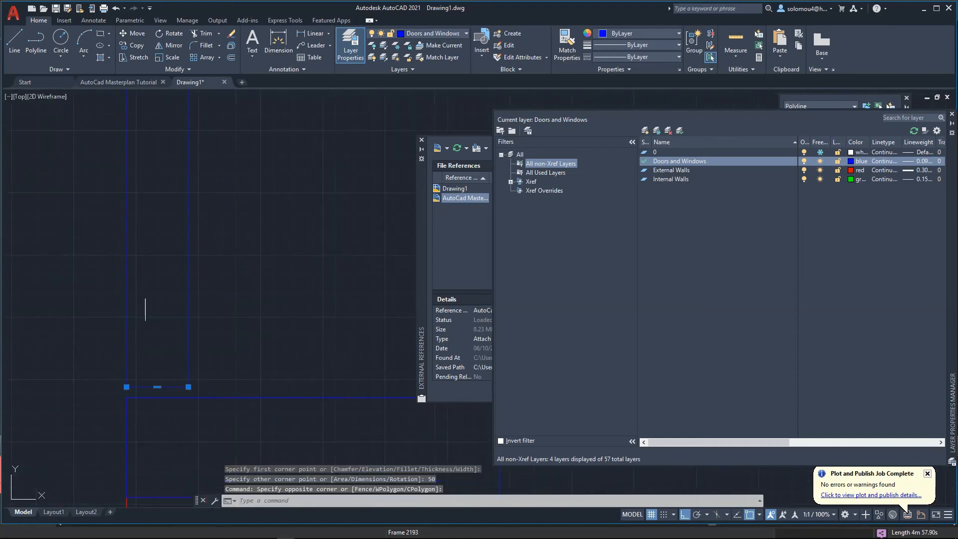
scroll(158, 422, up, 2)
click(156, 367)
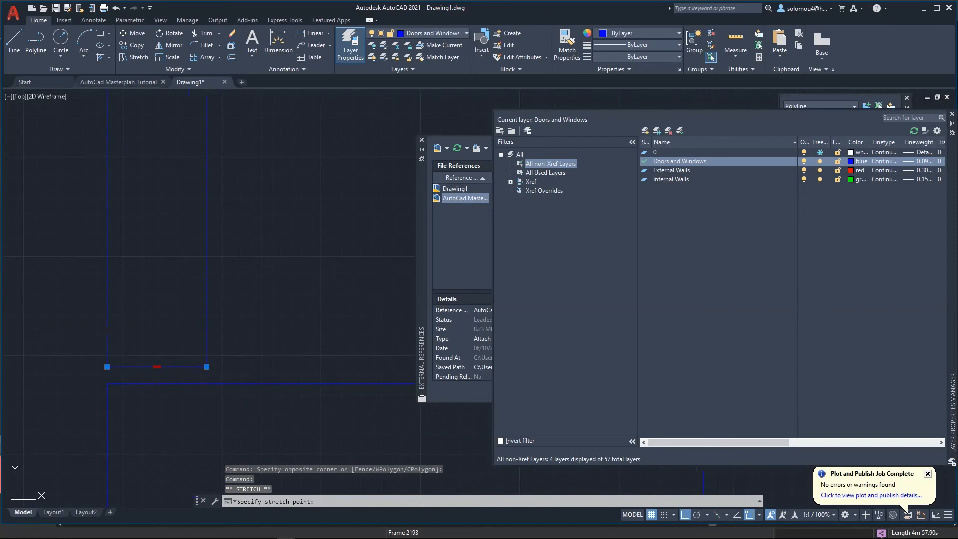
click(156, 384)
key(Escape)
scroll(253, 353, down, 6)
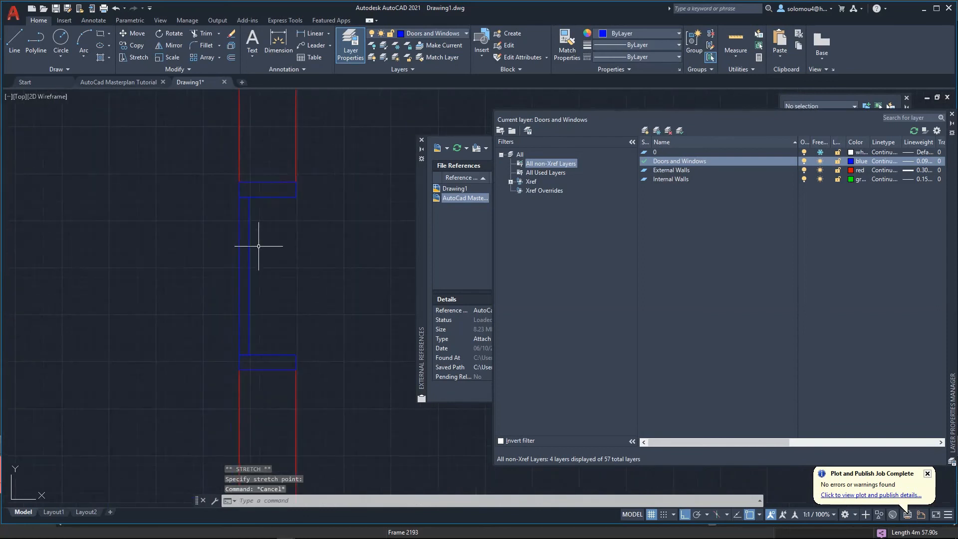
Step: Rotate the door leaf 90 degrees about its lower outer corner so that it opens outward
click(258, 248)
click(207, 246)
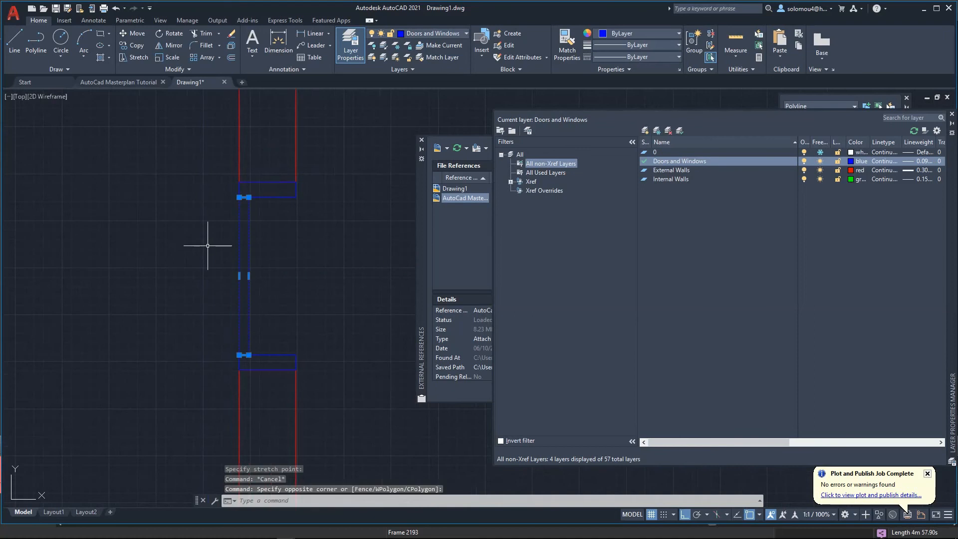
scroll(256, 317, down, 5)
scroll(248, 310, up, 4)
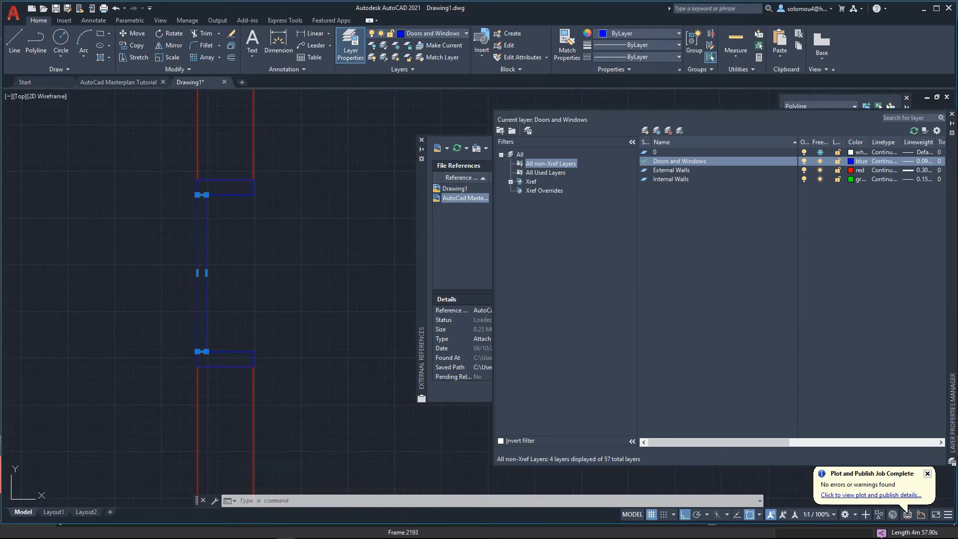
key(Escape)
click(257, 303)
click(154, 255)
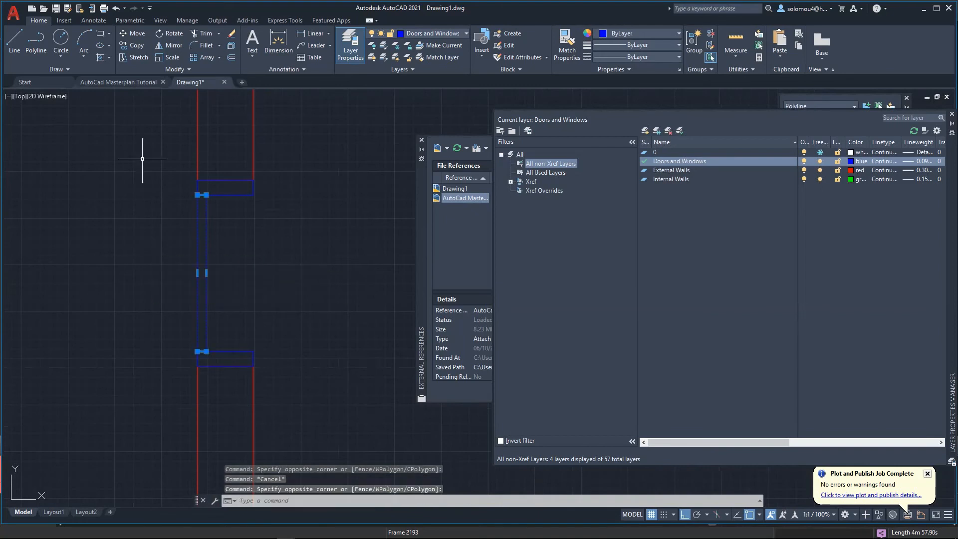
click(171, 36)
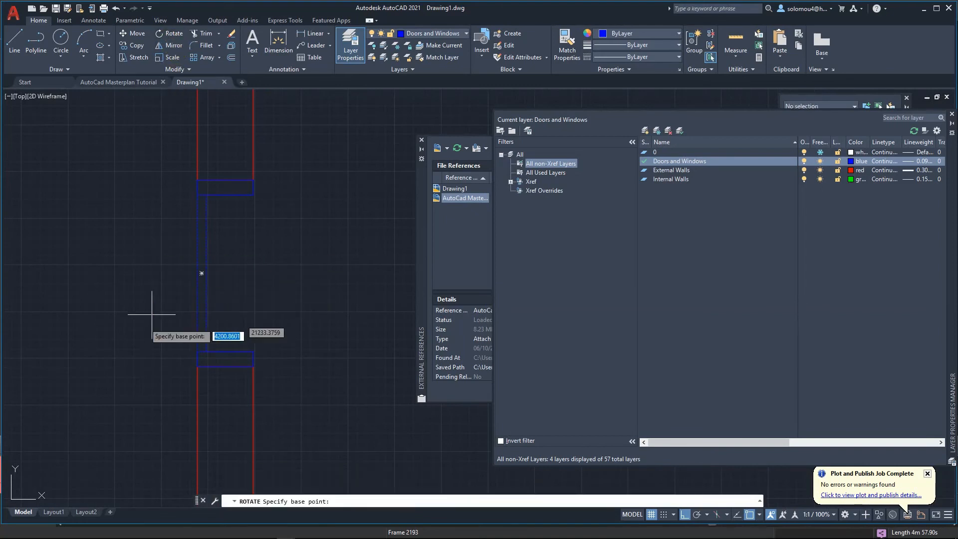
click(198, 351)
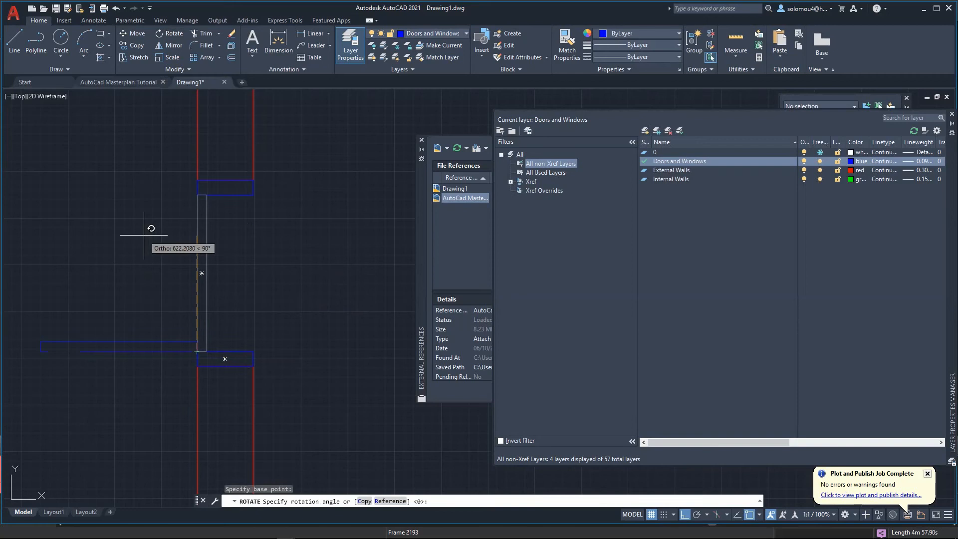
text(90)
key(Return)
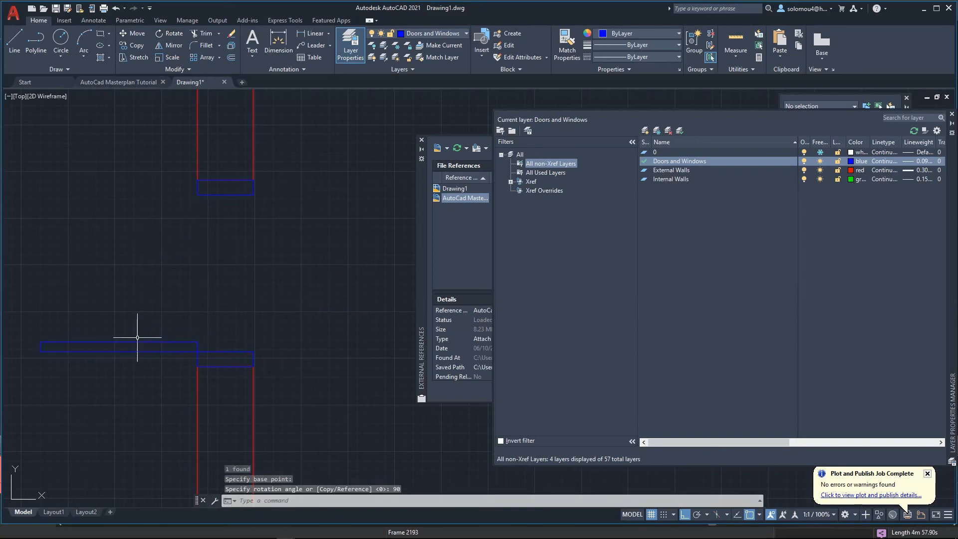
Step: Try to move the door leaf by its lower inner corner to the middle of the lower frame piece's upper edge
scroll(118, 306, up, 3)
scroll(235, 342, down, 4)
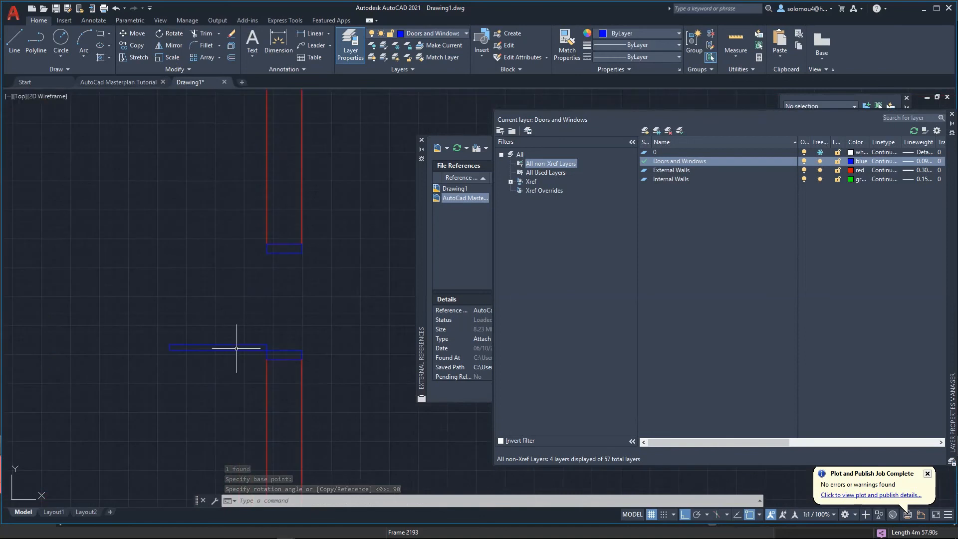
click(199, 322)
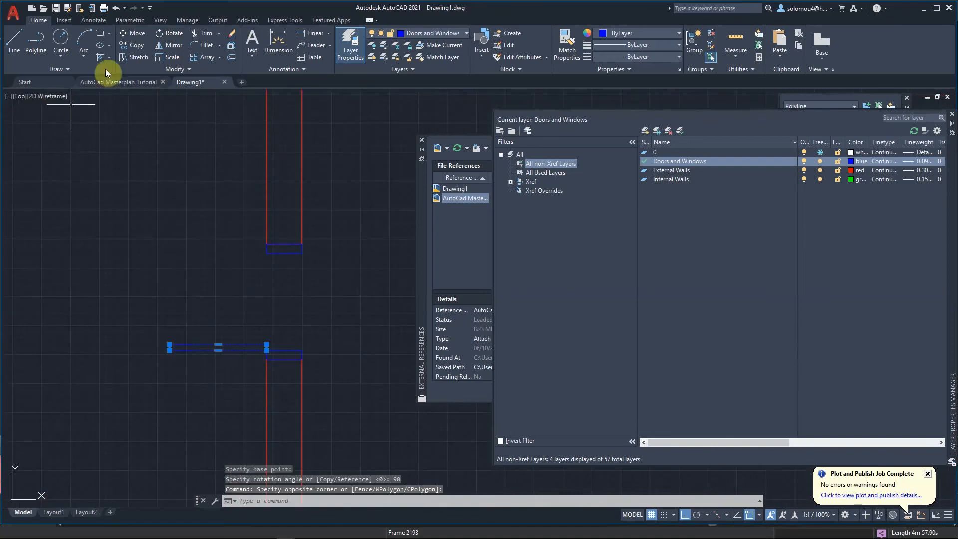
click(133, 34)
scroll(313, 352, up, 6)
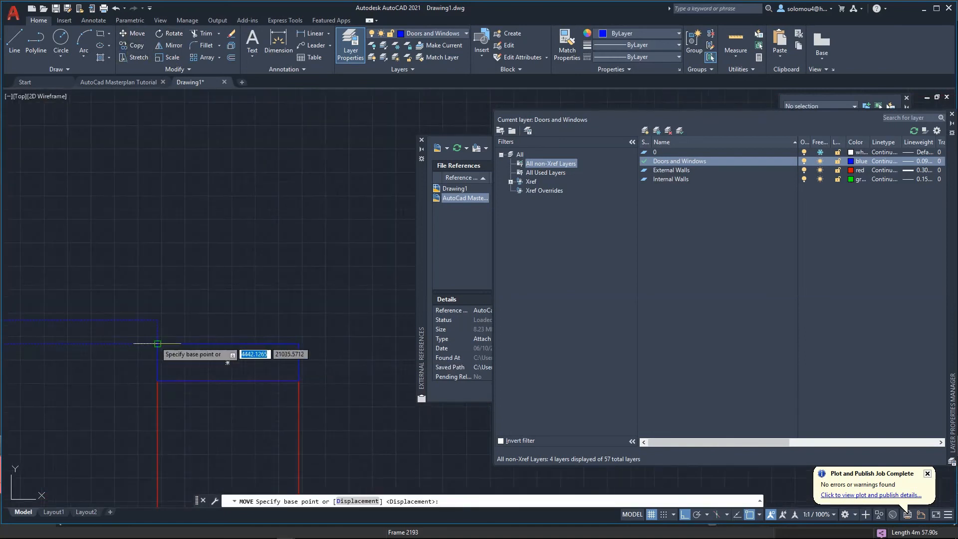
click(157, 344)
click(229, 337)
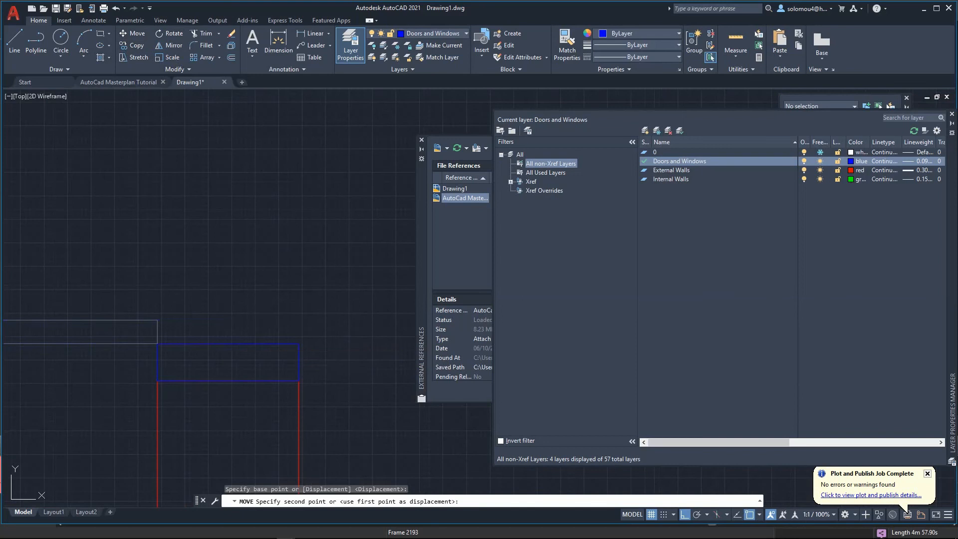
scroll(260, 274, down, 4)
key(Escape)
scroll(300, 294, down, 1)
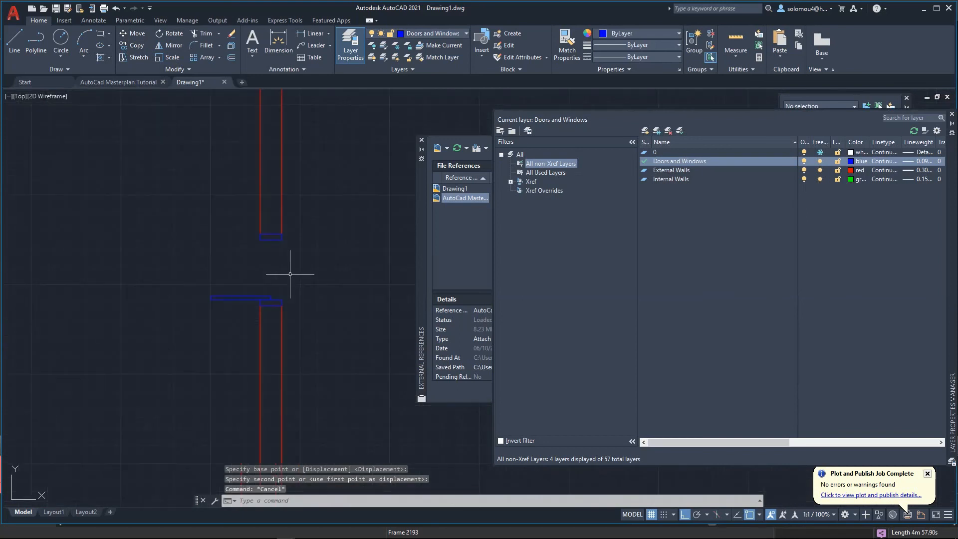
Step: Undo the door leaf's last move
scroll(231, 299, down, 3)
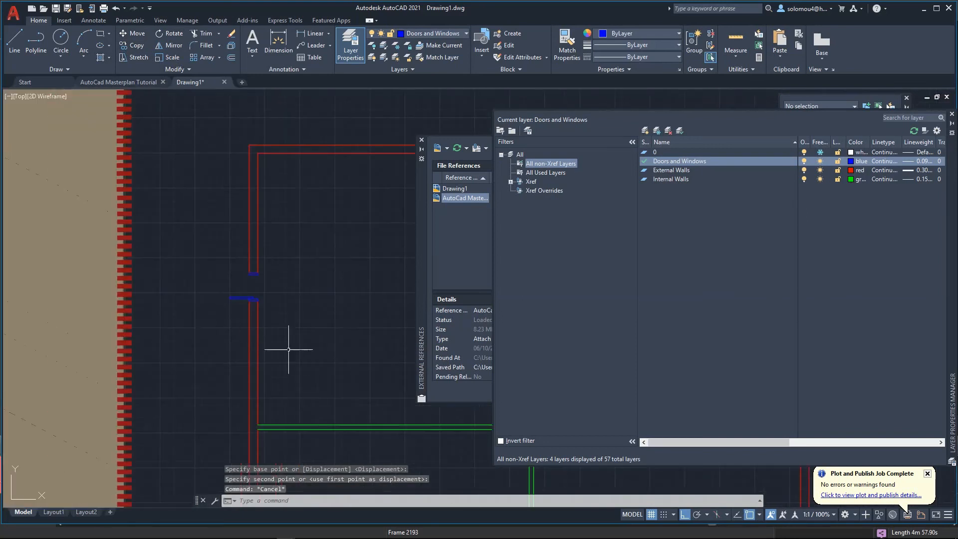
scroll(236, 275, up, 5)
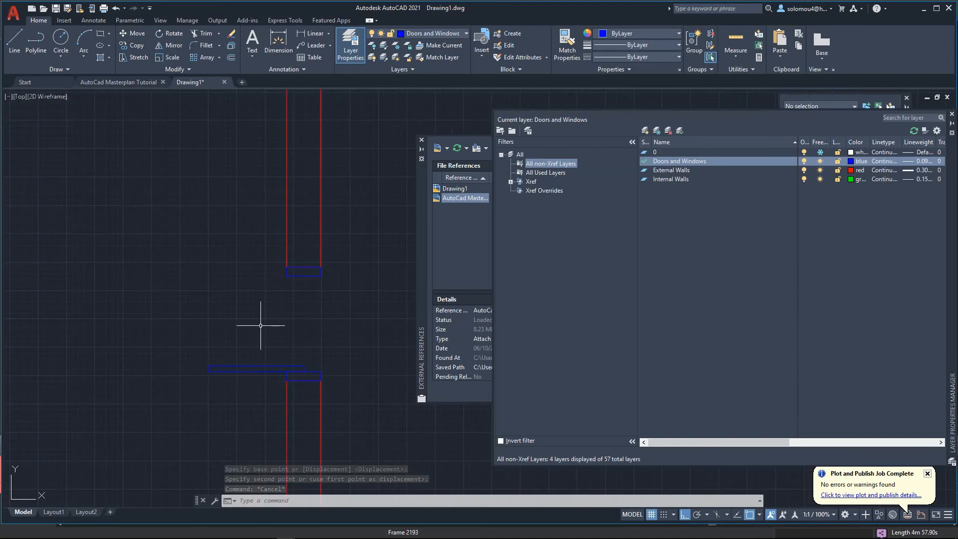
key(ctrl+z)
key(ctrl+z)
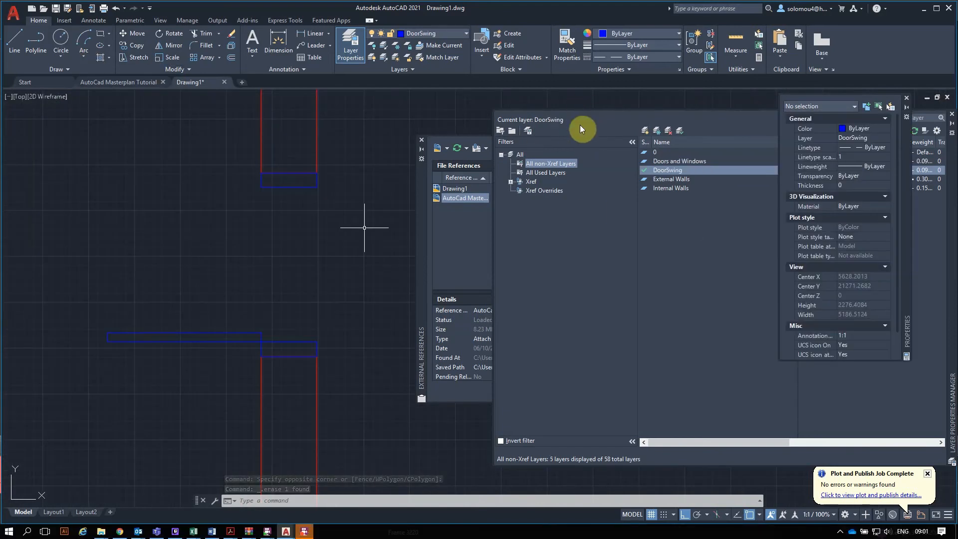
Step: Try to delete the DoorSwing layer and to make layer 0 current
click(580, 125)
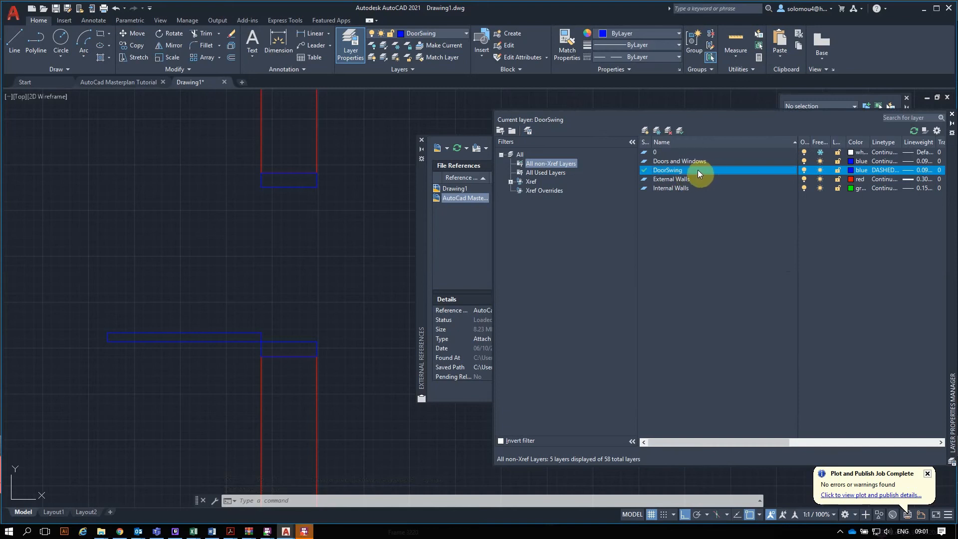
key(Delete)
click(537, 292)
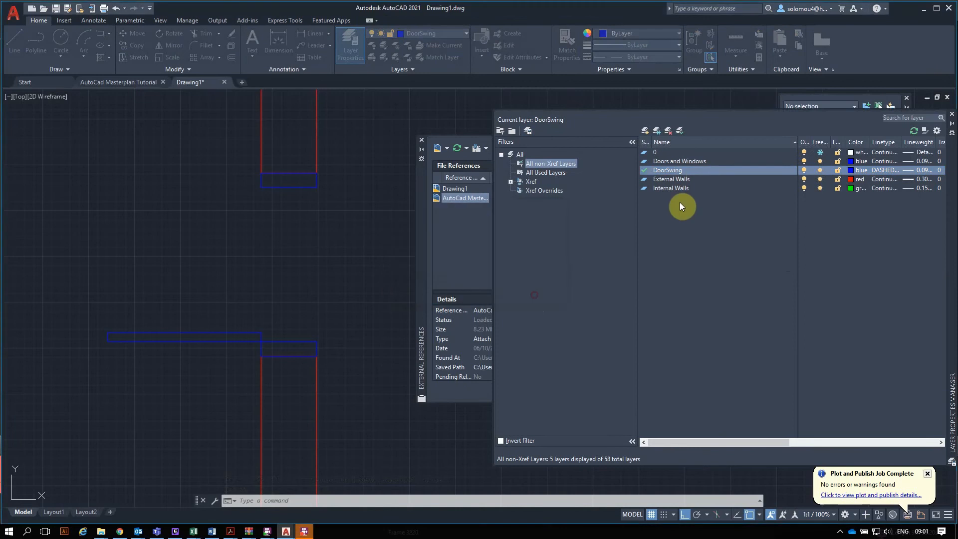
double_click(666, 151)
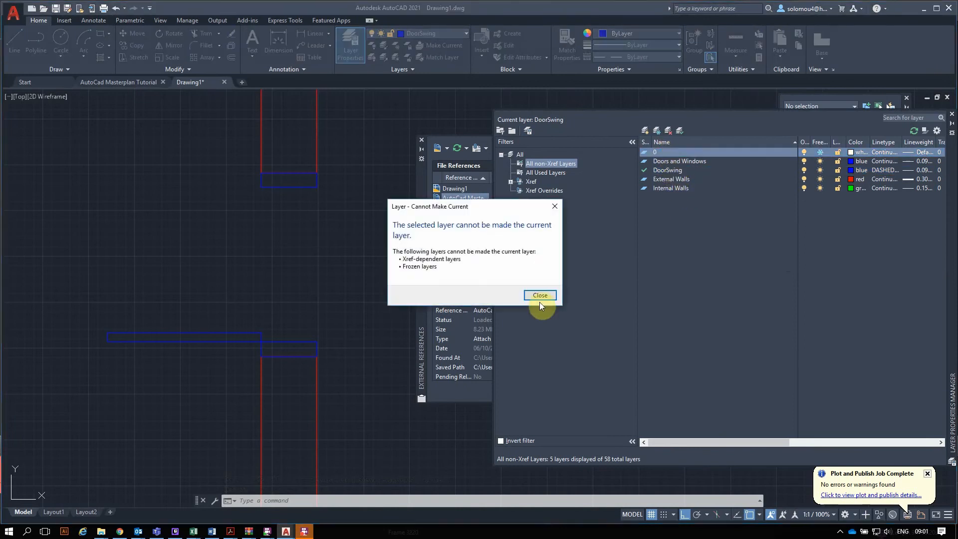
click(539, 296)
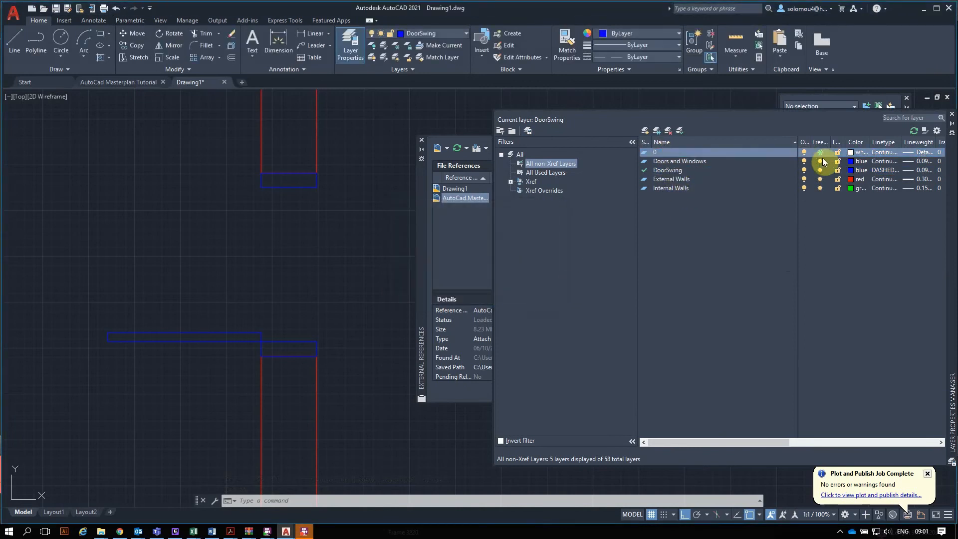
Step: Make Doors and Windows the current layer and delete the DoorSwing layer
double_click(715, 163)
click(681, 173)
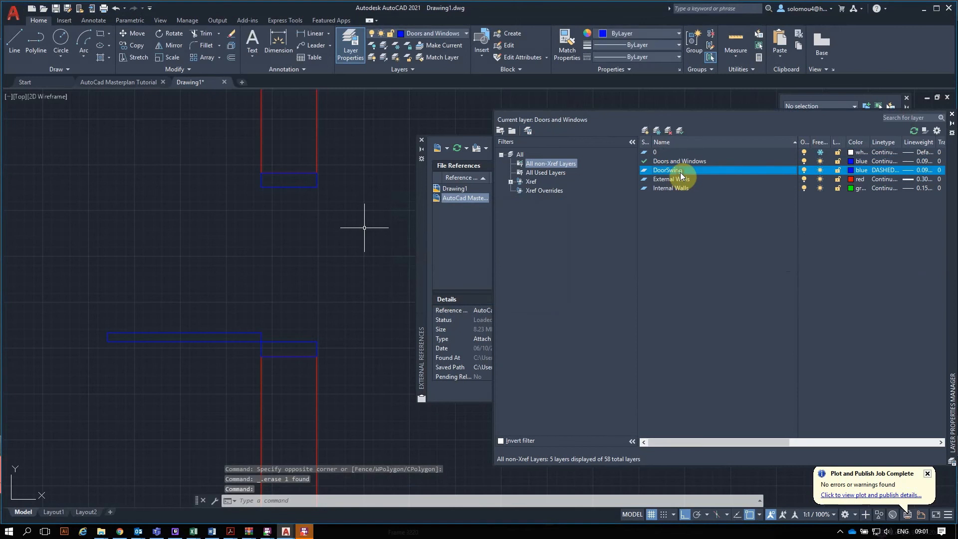
key(Delete)
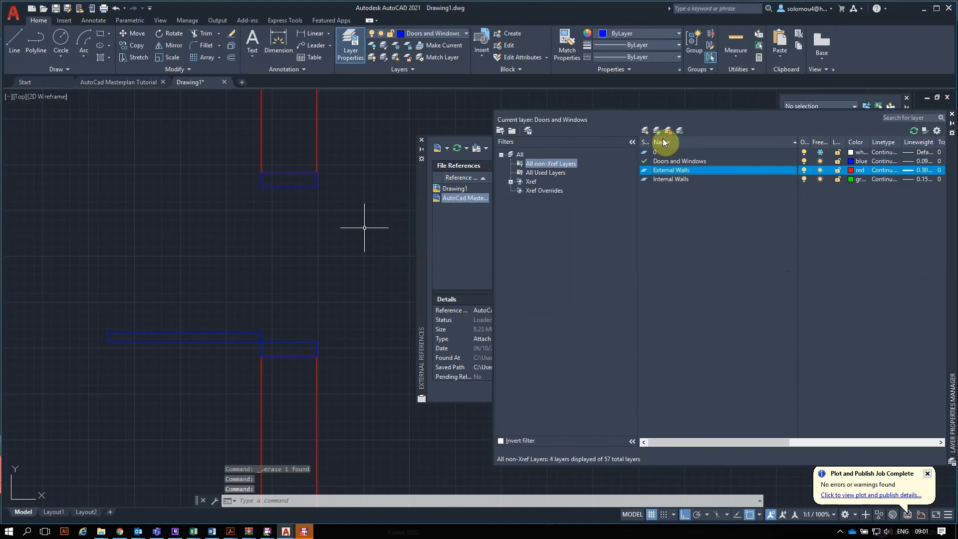
Step: Create a new layer named DoorSwing
click(645, 130)
key(Caps_Lock)
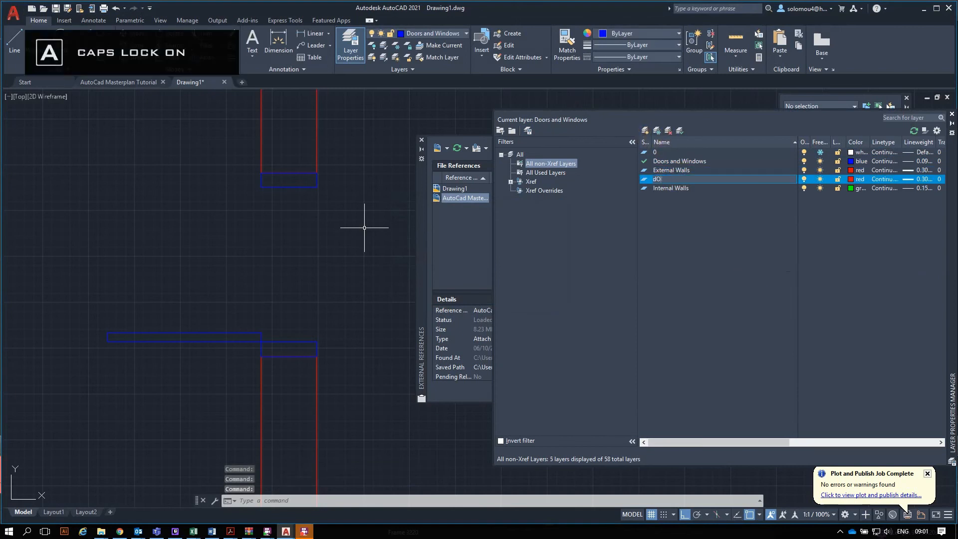
text(d)
key(Caps_Lock)
text(oor)
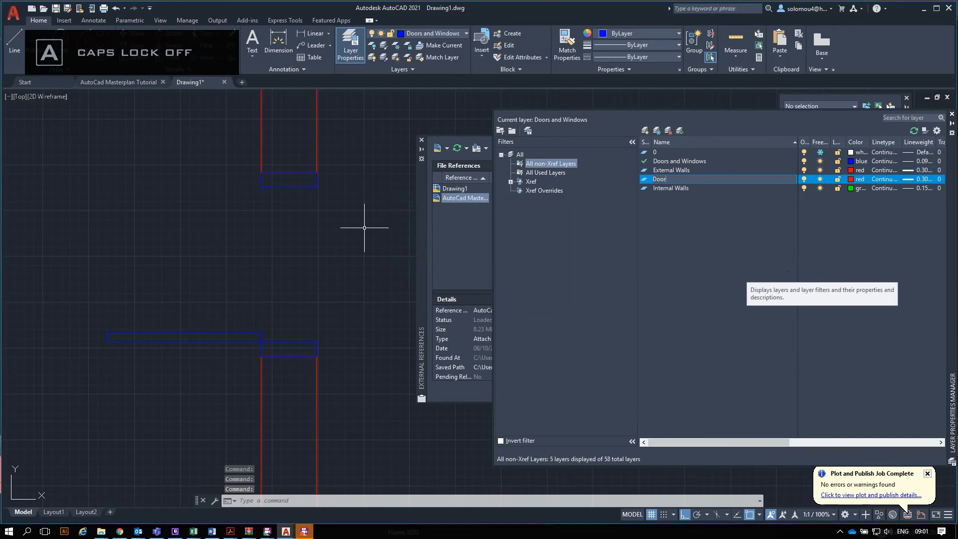
text(Swing)
key(Return)
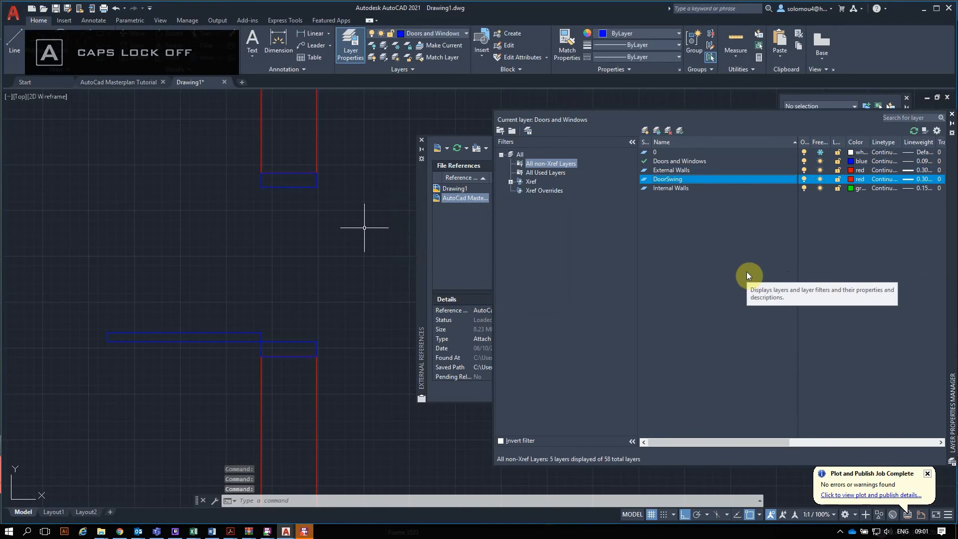
Step: Set the DoorSwing layer's color to blue and its lineweight to 0.09 mm
click(852, 181)
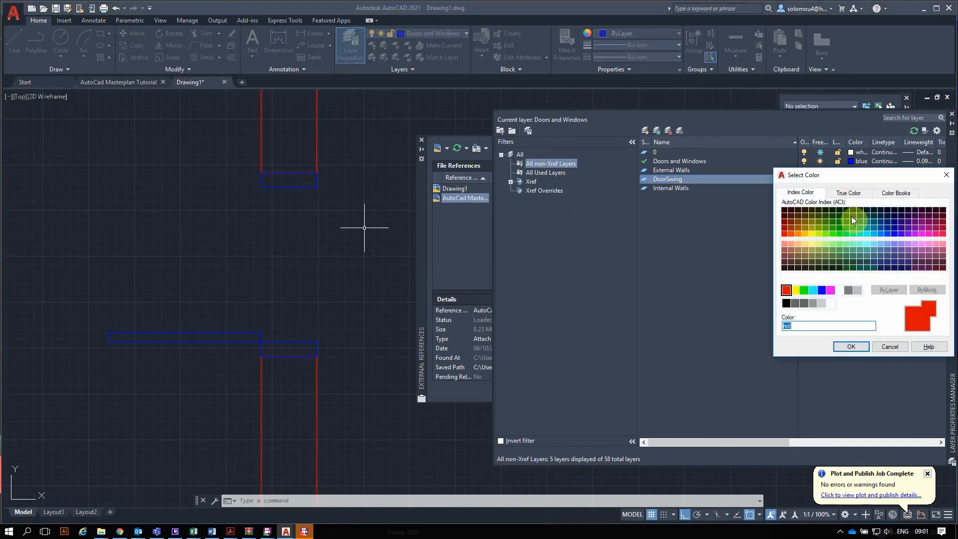
click(822, 291)
click(853, 348)
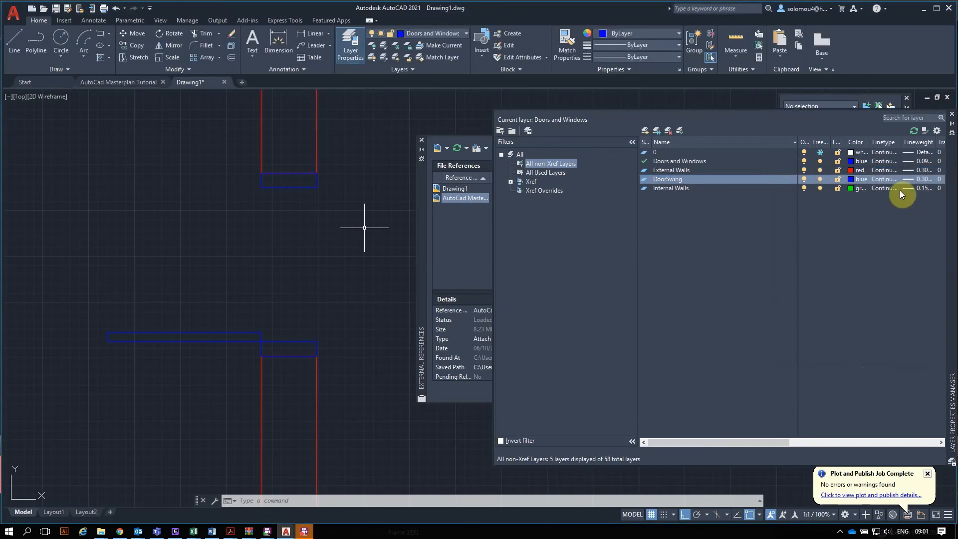
click(923, 179)
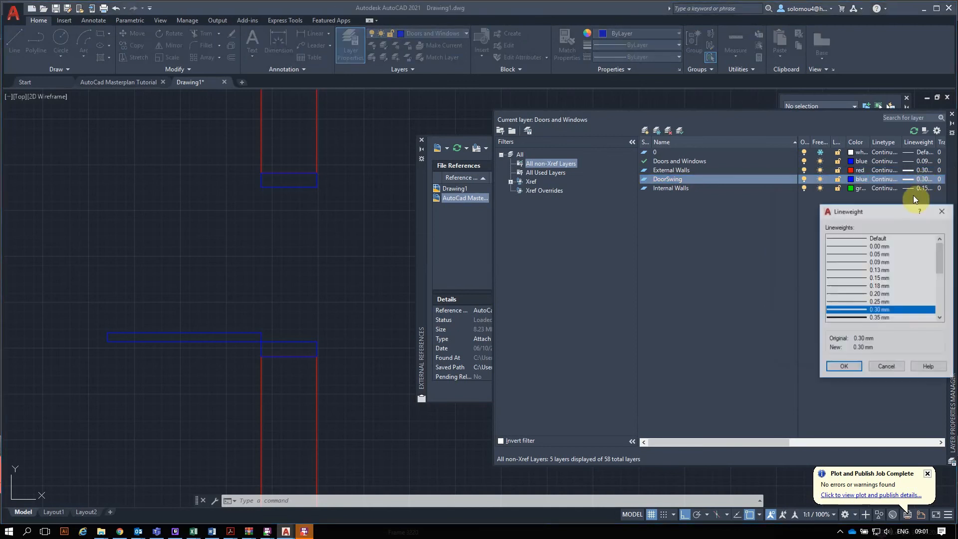
click(857, 262)
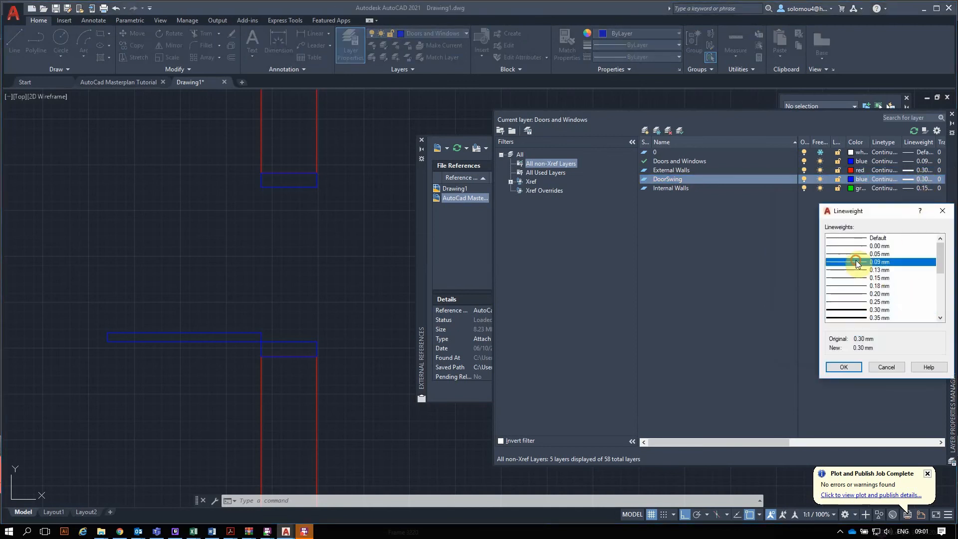
click(853, 367)
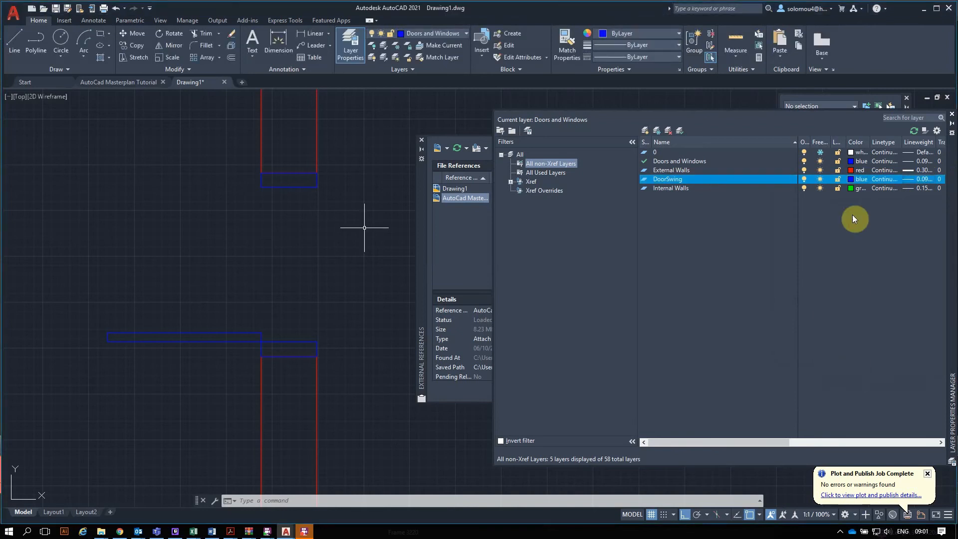
Step: Load the ACAD_ISO02W100 ISO dash linetype and assign it to the DoorSwing layer
click(886, 179)
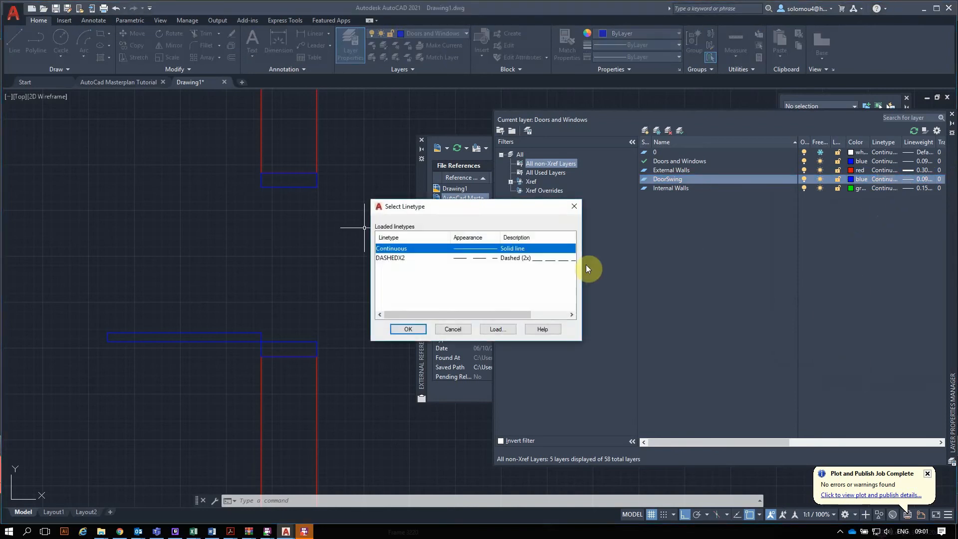
click(505, 330)
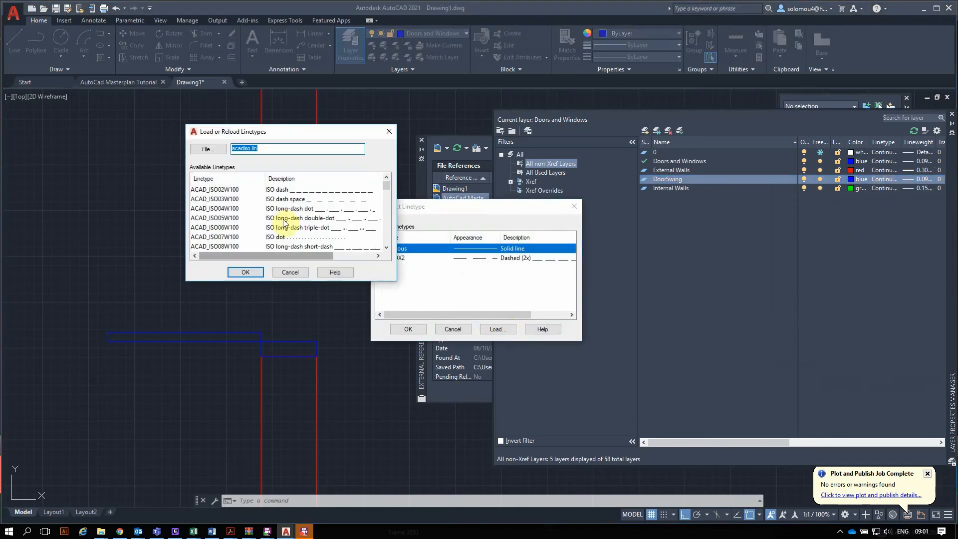
click(286, 190)
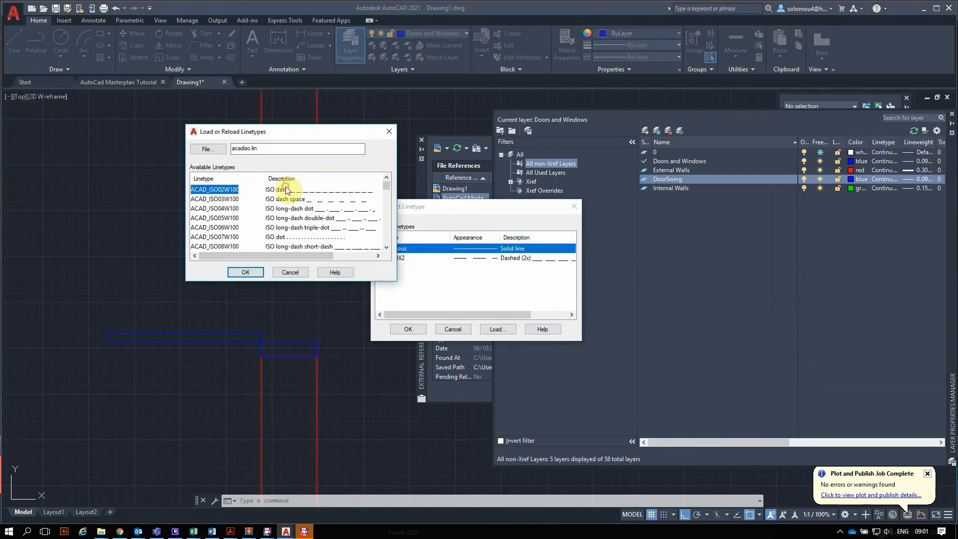
click(254, 272)
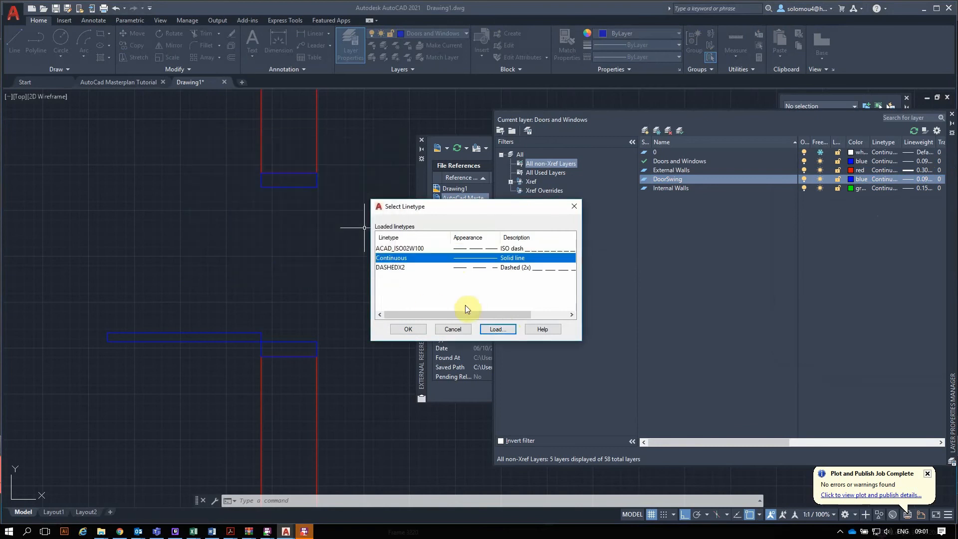
click(399, 248)
click(408, 329)
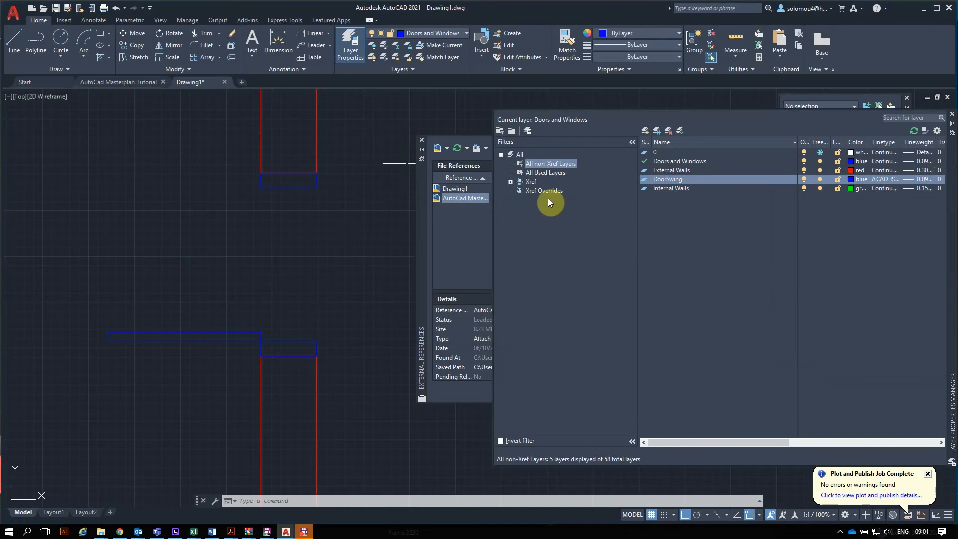
Step: On the DoorSwing layer, draw a 90° arc from the upper frame piece's lower outer corner to the door leaf's upper free corner
double_click(663, 182)
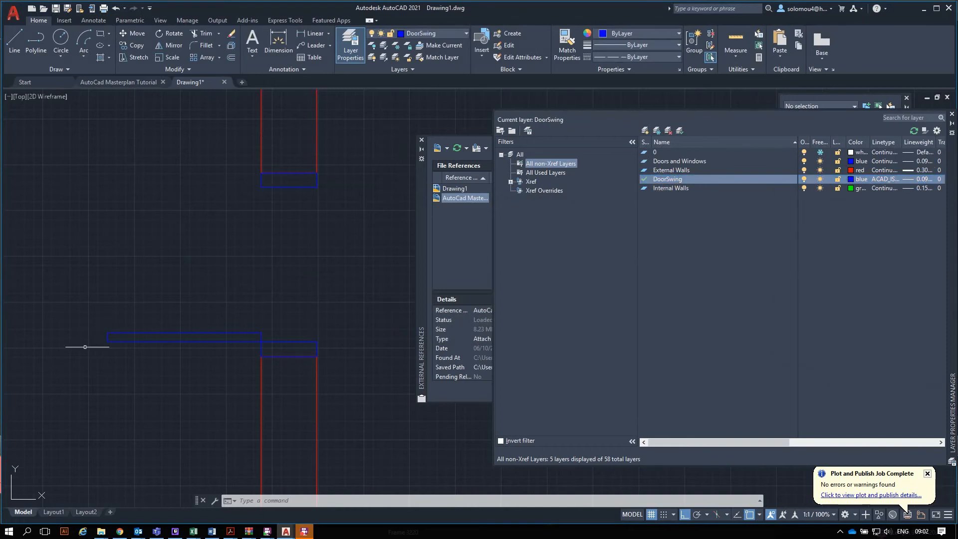
click(83, 40)
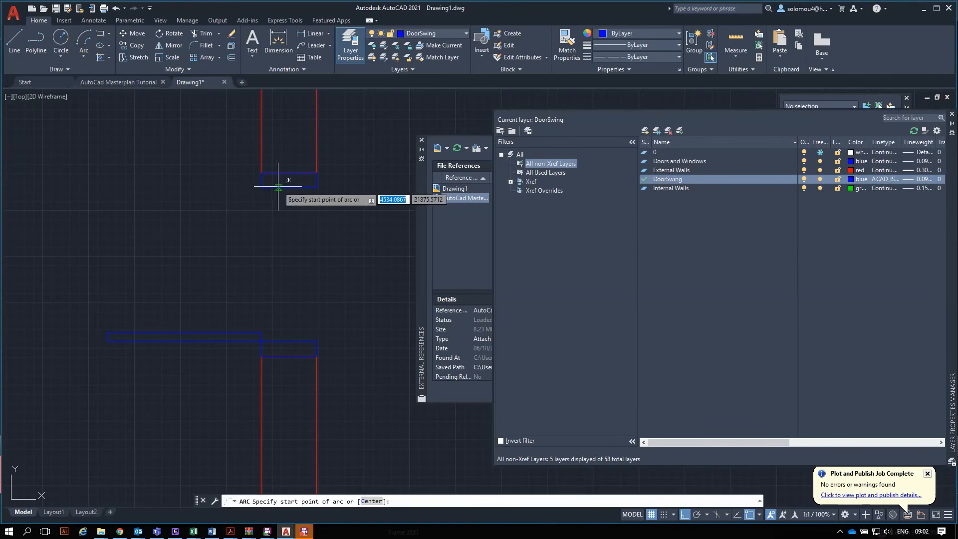
click(261, 187)
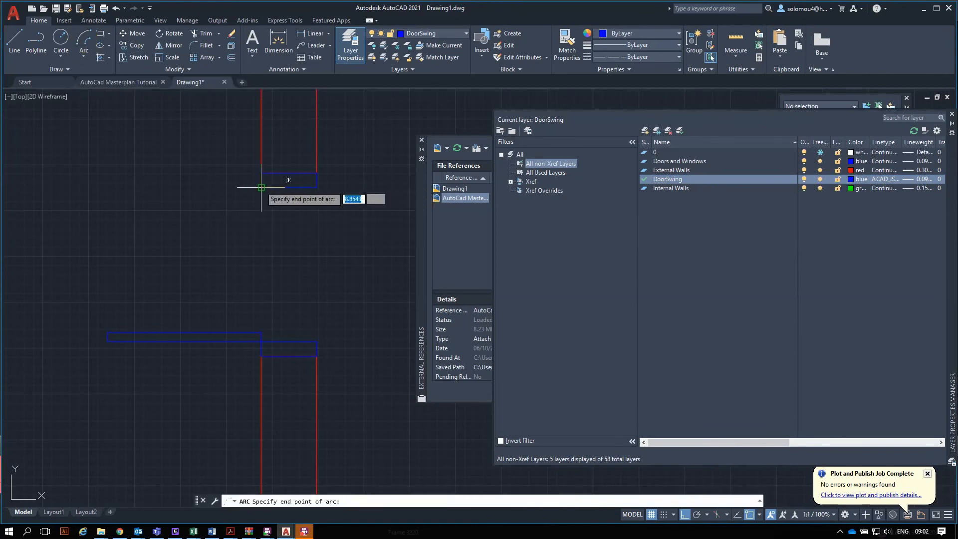
click(109, 333)
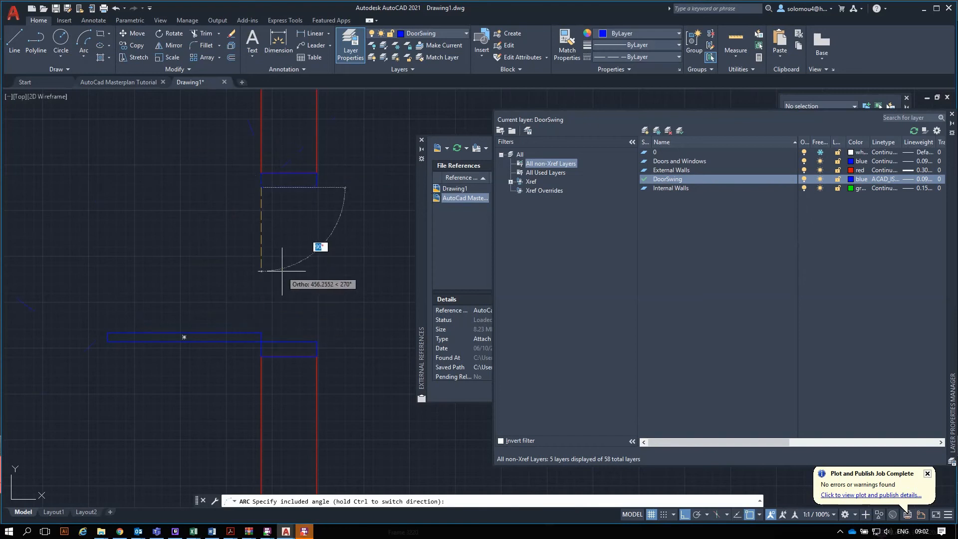
text(90)
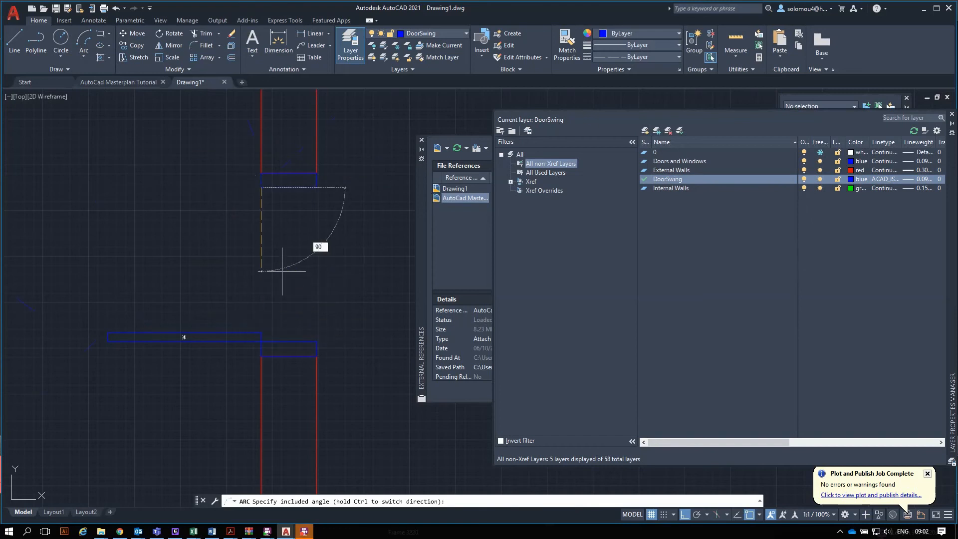
key(Return)
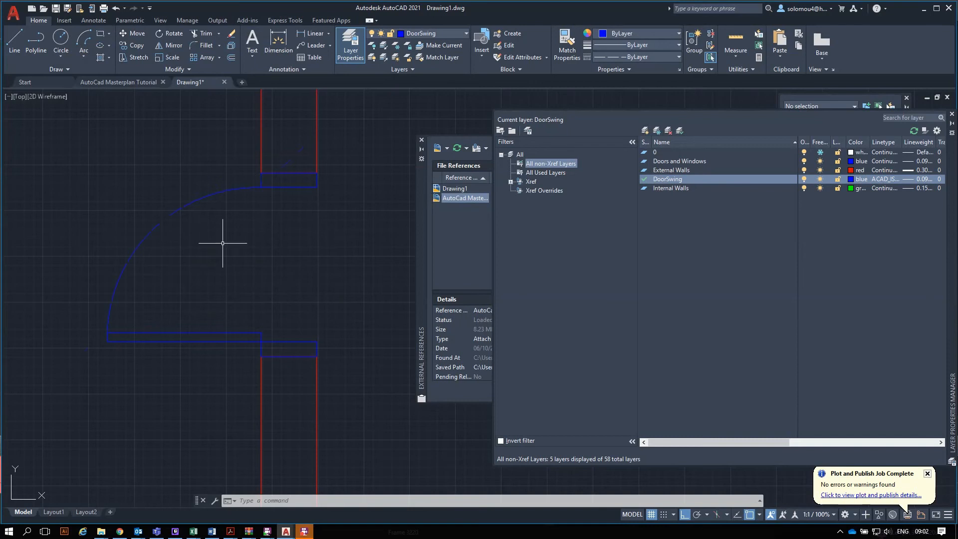
Step: Set the door swing arc's linetype scale to 10 and check its dashes up close
click(170, 216)
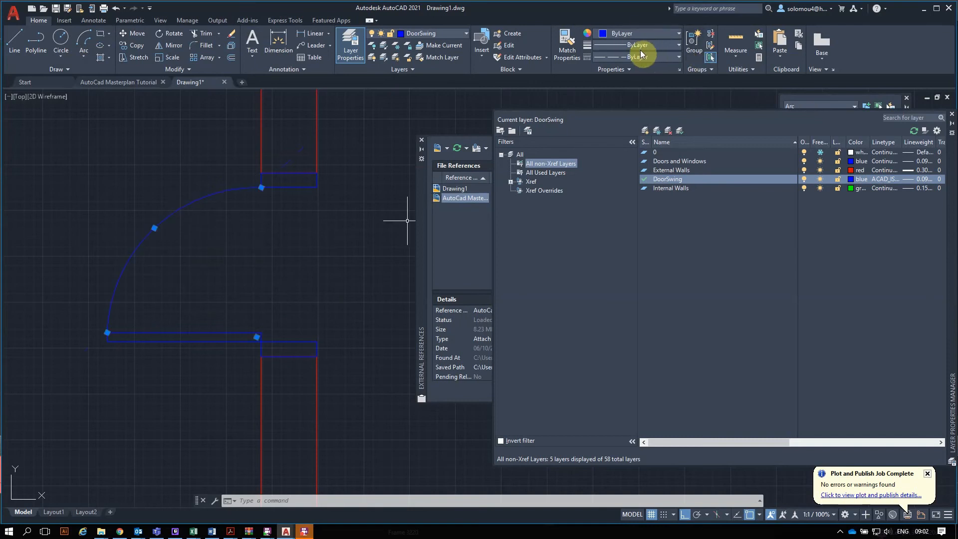
mouse_move(828, 96)
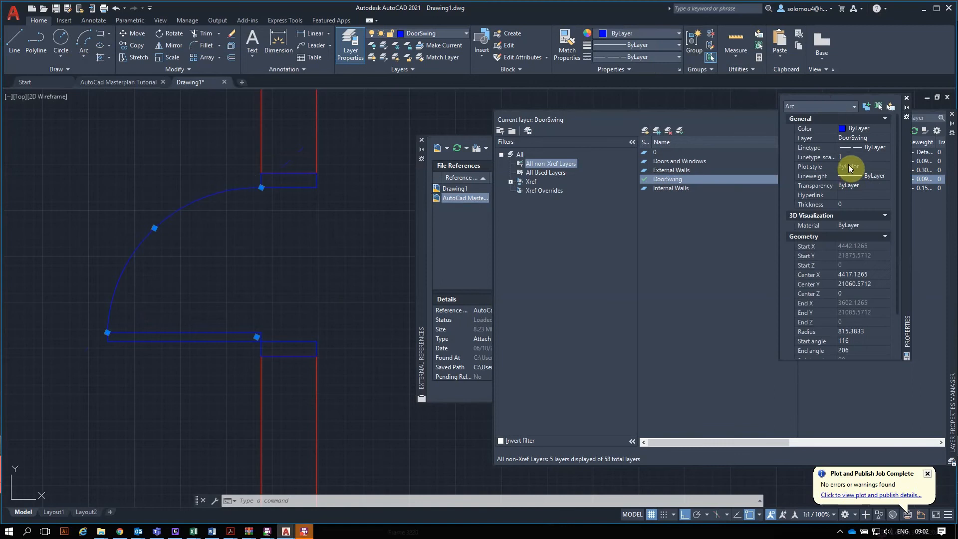
click(845, 158)
key(Return)
scroll(162, 212, up, 5)
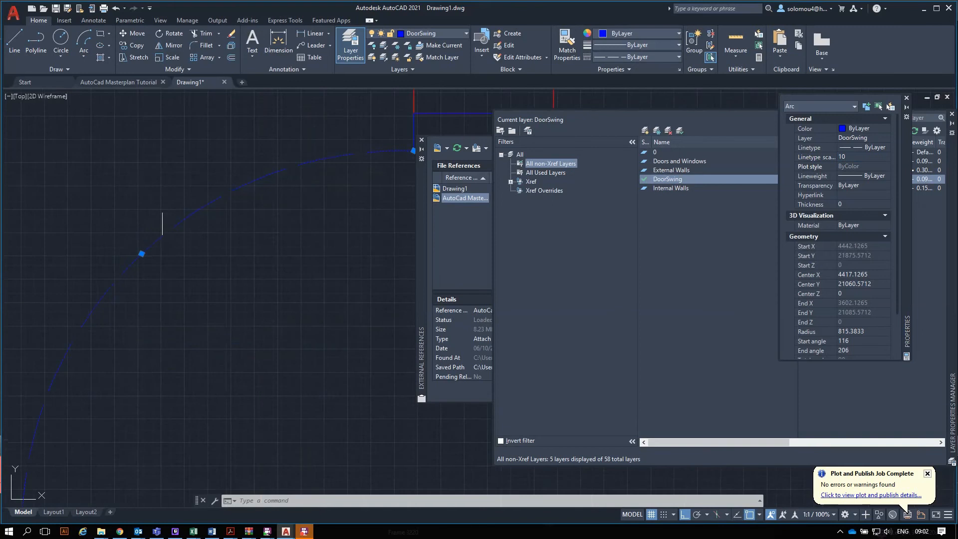
scroll(177, 222, down, 5)
key(Escape)
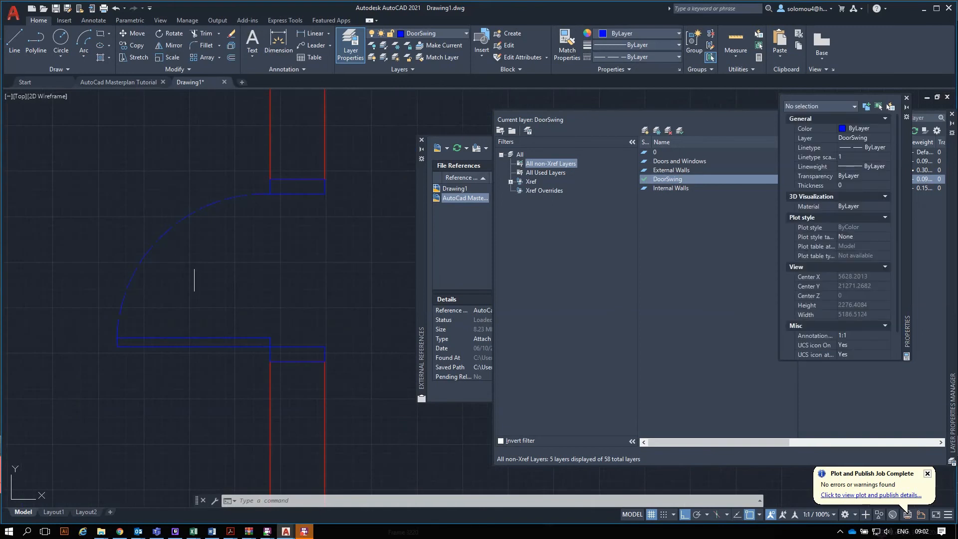
Step: Try a linetype scale of 20 on the door swing arc and return it to 10
click(162, 235)
click(857, 156)
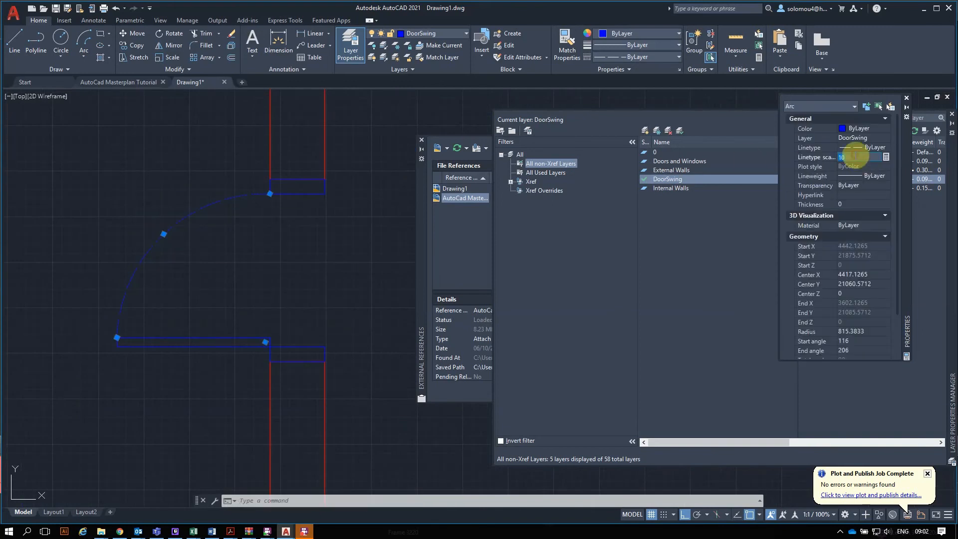
text(2)
key(Return)
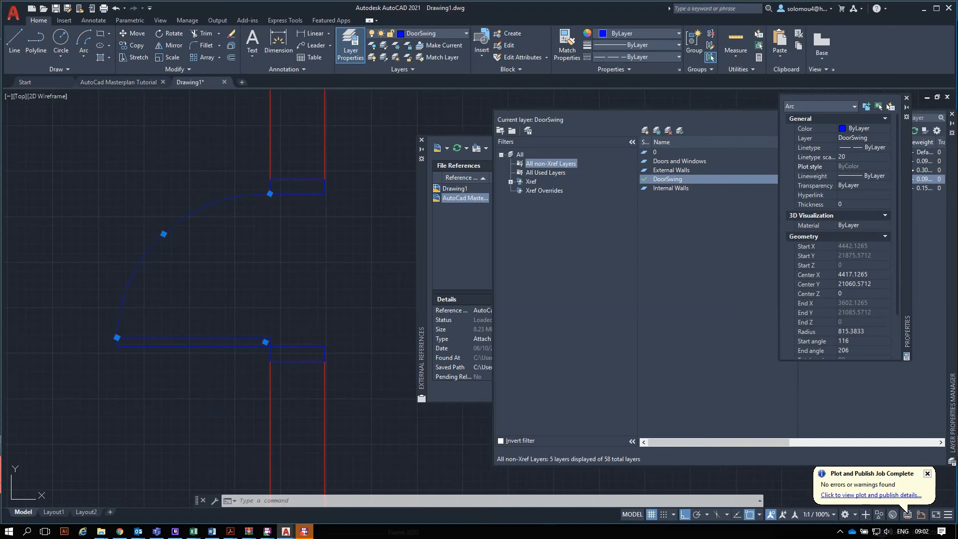
click(848, 157)
key(Return)
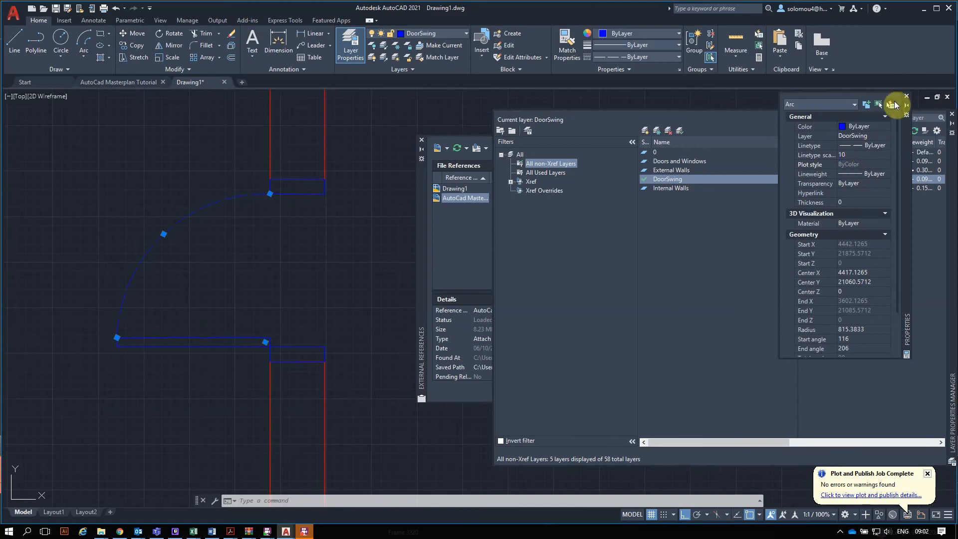
Step: Change the DoorSwing layer's linetype to DASHEDX2
click(730, 227)
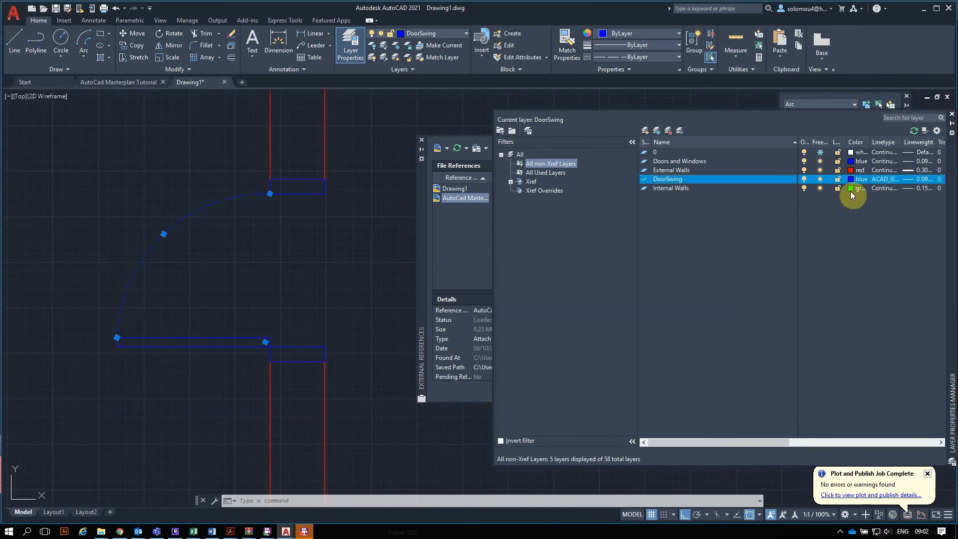
click(889, 180)
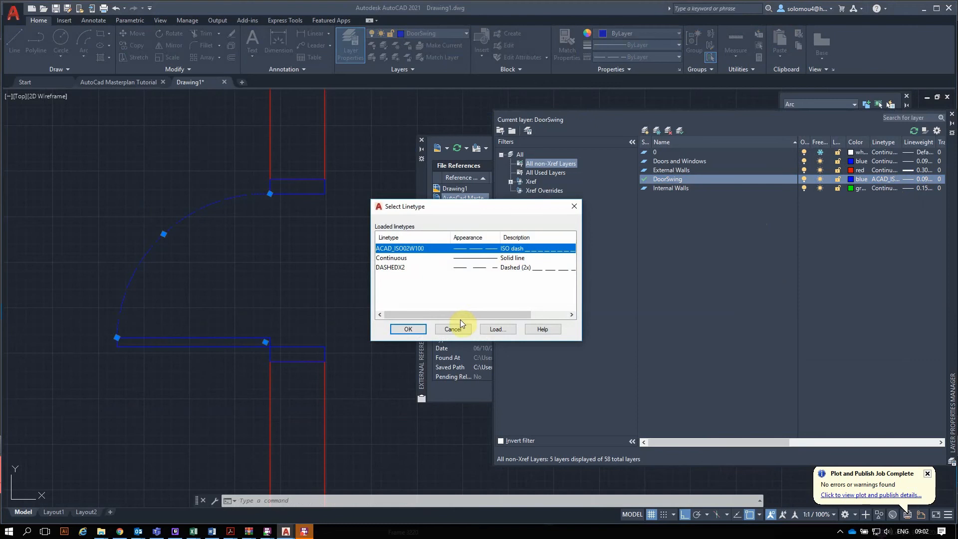
click(428, 267)
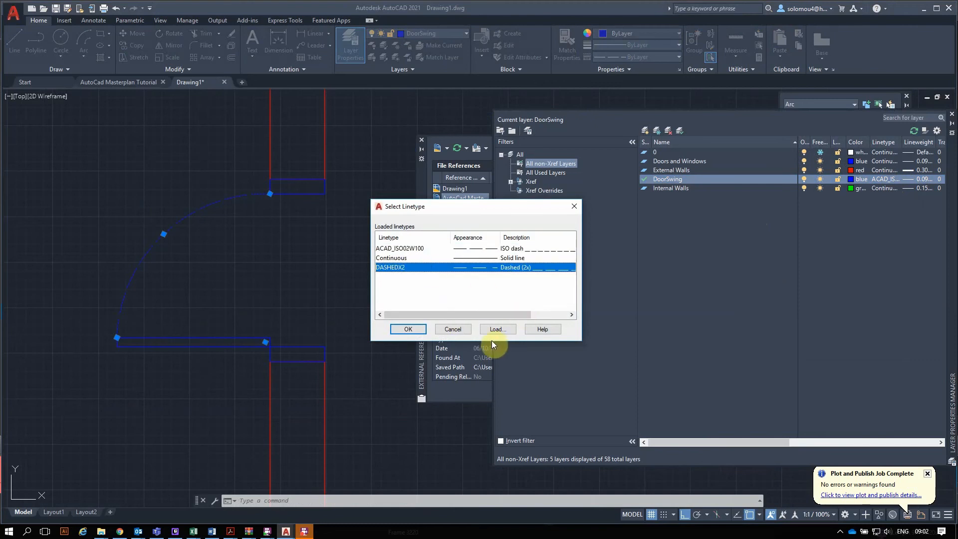
click(410, 328)
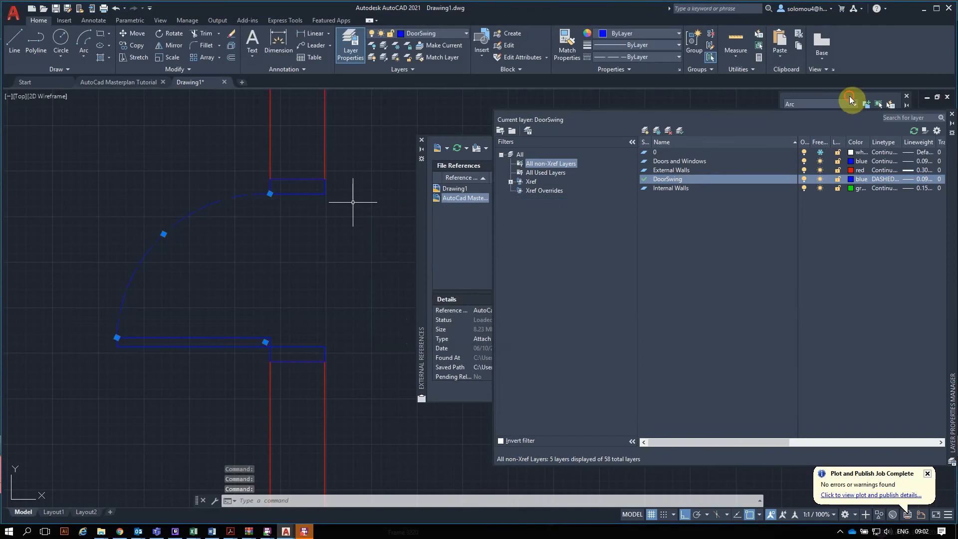
Step: Set the door swing arc's linetype scale to 5 and clear the selection
mouse_move(856, 103)
click(868, 156)
text(5)
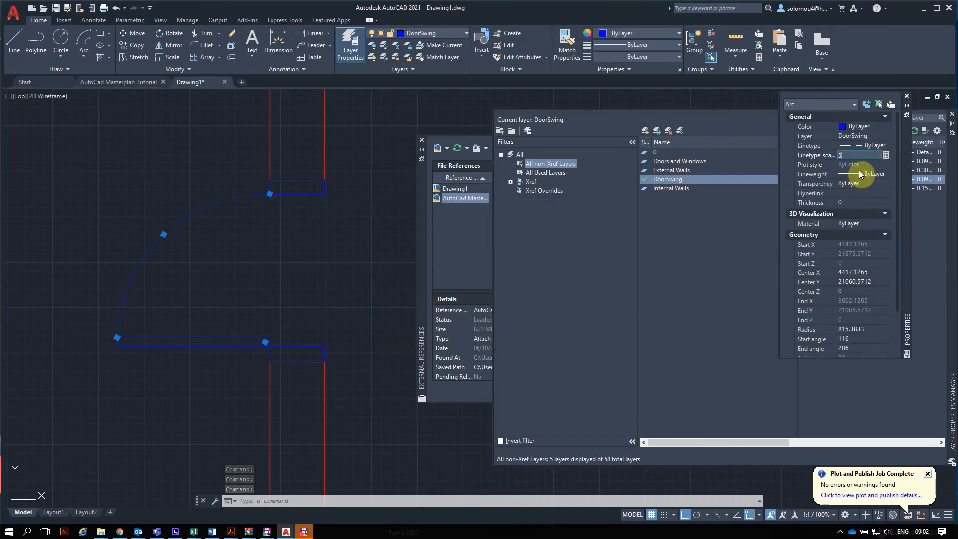
click(288, 256)
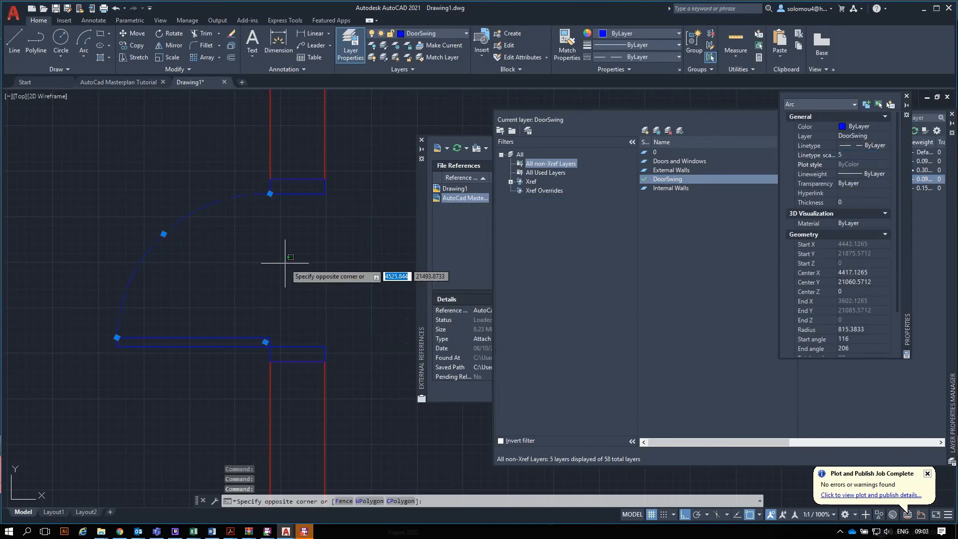
key(Escape)
key(Escape)
scroll(247, 304, down, 5)
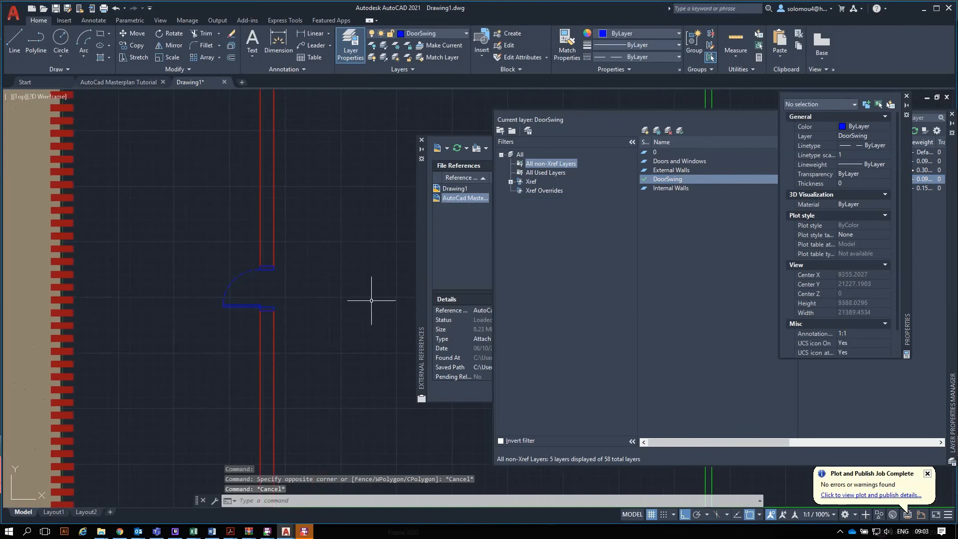
scroll(214, 331, down, 5)
scroll(214, 261, down, 2)
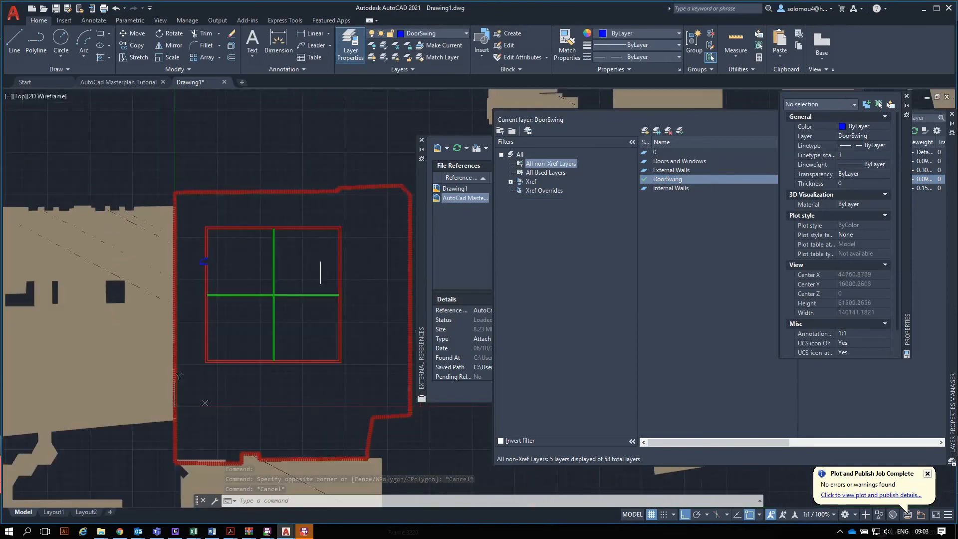
scroll(321, 267, up, 4)
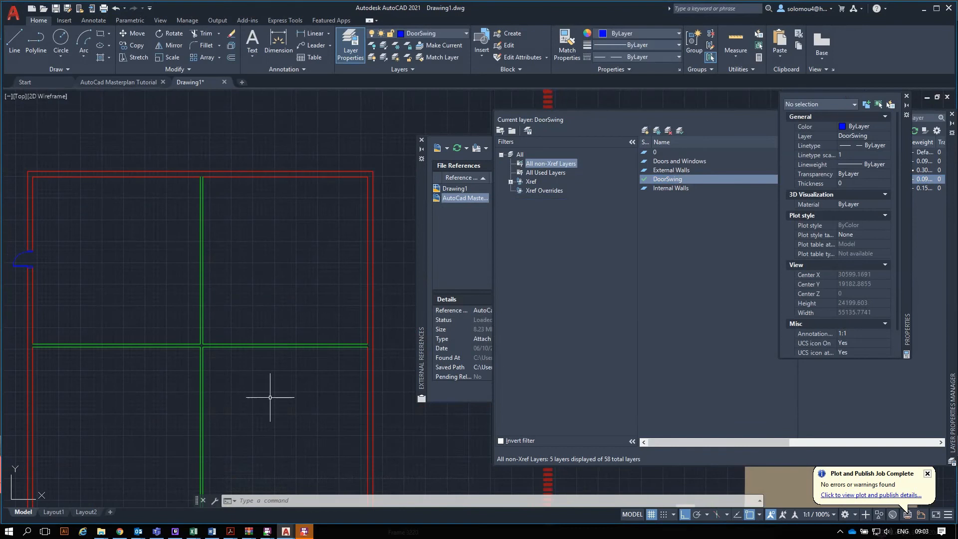
Step: Copy the external-wall door with its frames, leaf and swing onto the upper part of the vertical partition
scroll(131, 323, down, 2)
scroll(93, 300, up, 5)
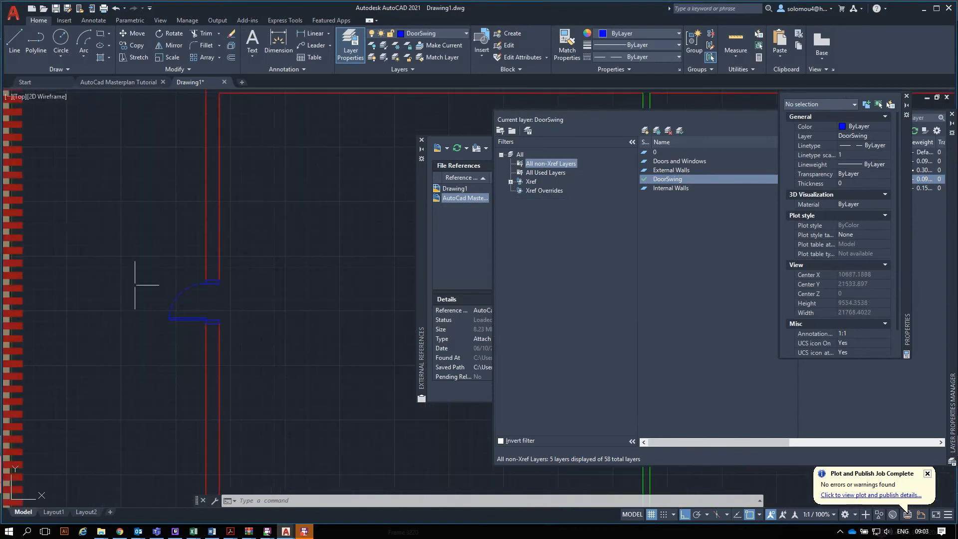
click(131, 243)
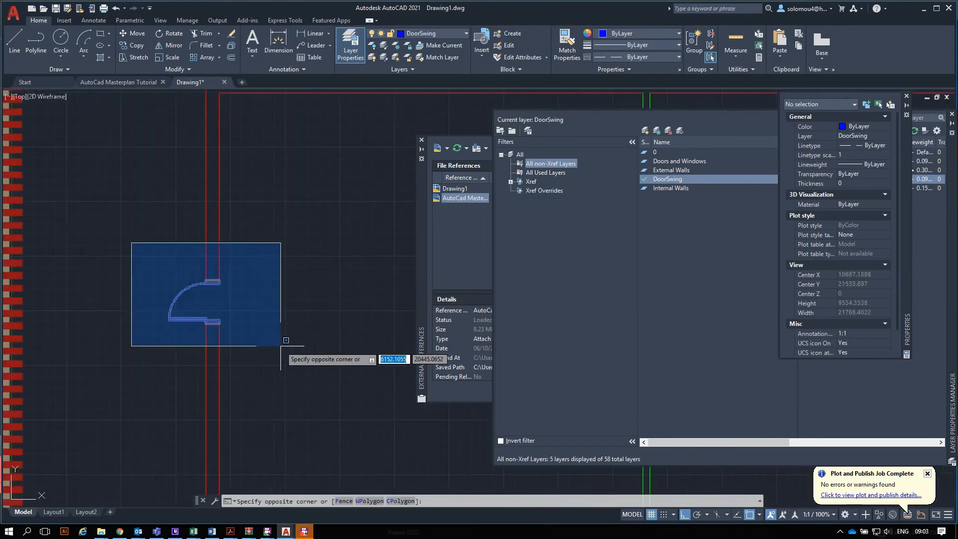
click(285, 341)
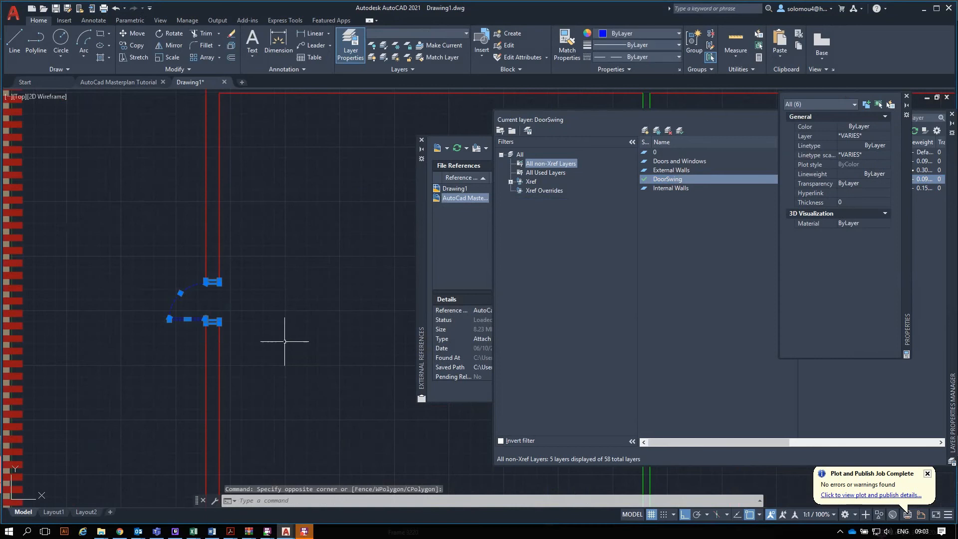
click(142, 48)
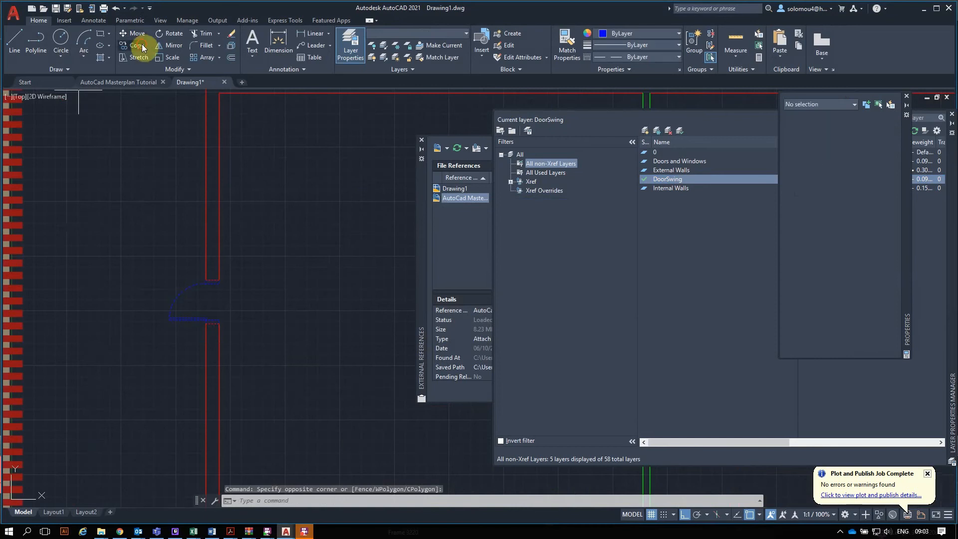
click(212, 281)
scroll(78, 280, down, 2)
scroll(324, 281, up, 3)
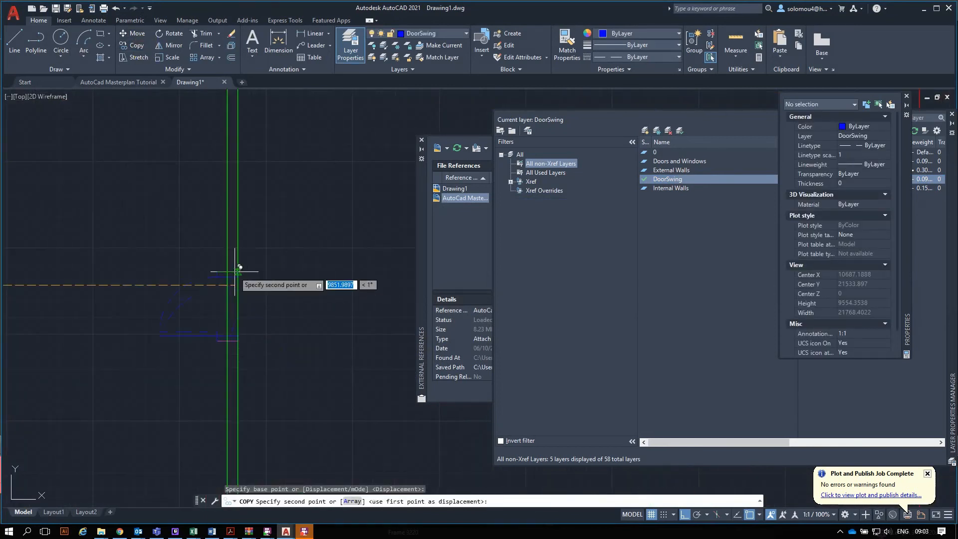
click(243, 282)
scroll(191, 214, down, 4)
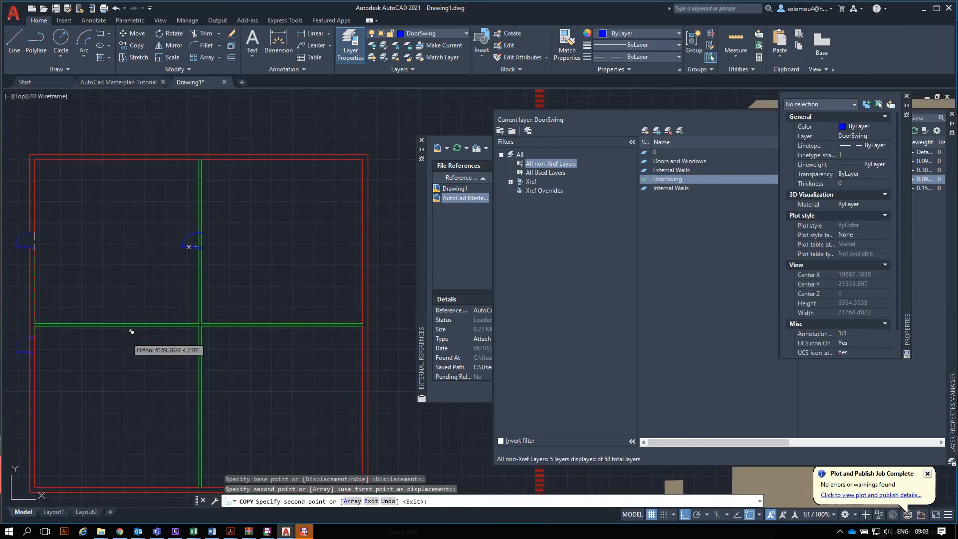
scroll(149, 319, up, 3)
click(213, 341)
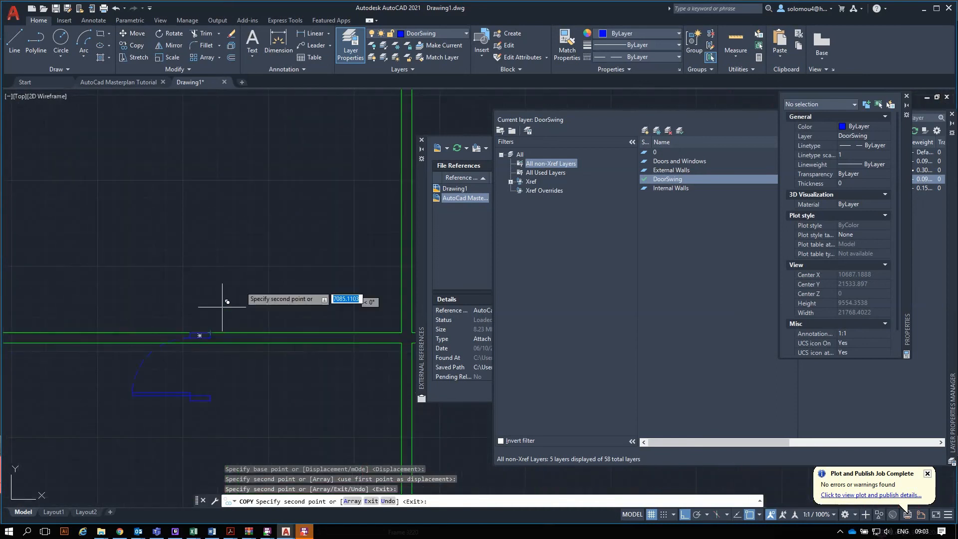
key(ctrl+z)
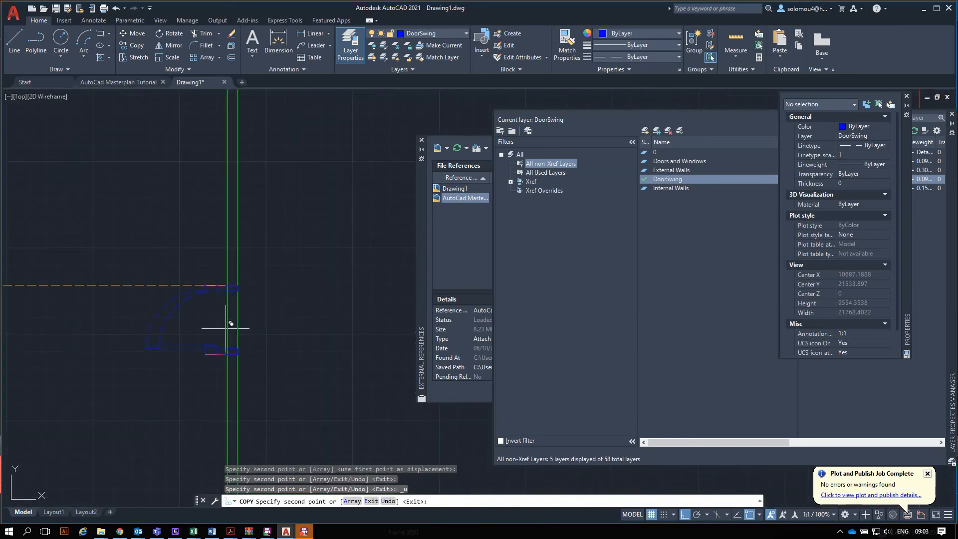
Step: Place one more door copy on the horizontal partition on each side of the vertical partition and finish copying
scroll(240, 249, down, 4)
scroll(215, 322, up, 5)
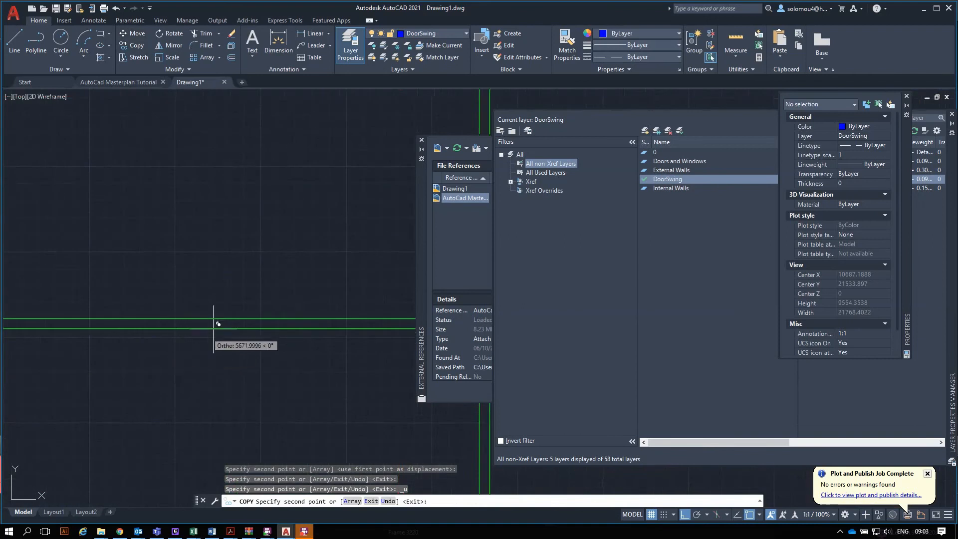
scroll(210, 278, down, 5)
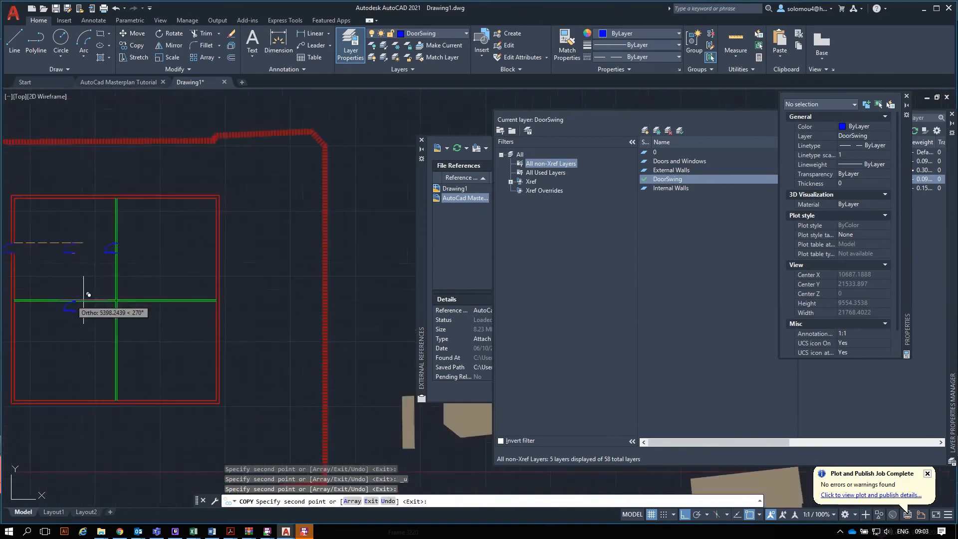
scroll(222, 274, up, 5)
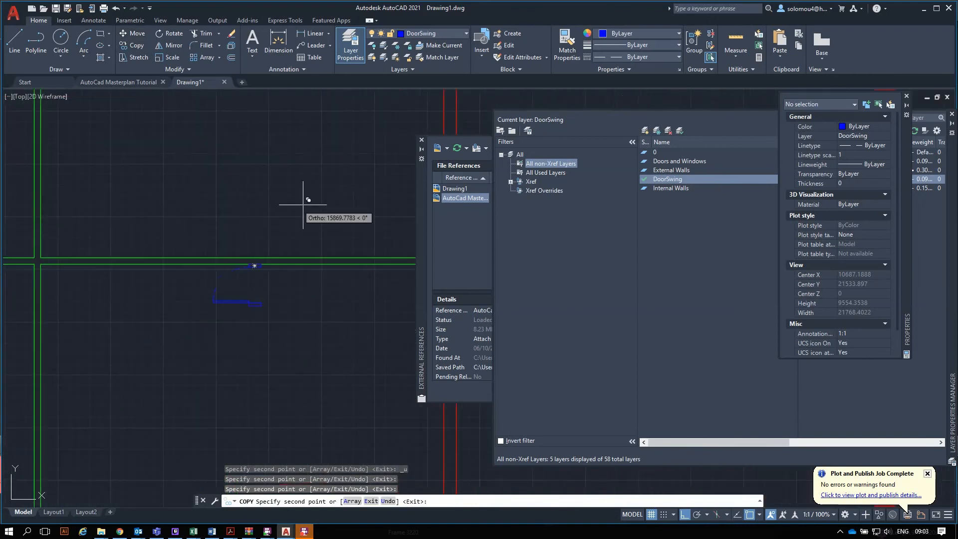
key(Escape)
scroll(319, 302, down, 3)
scroll(142, 176, up, 2)
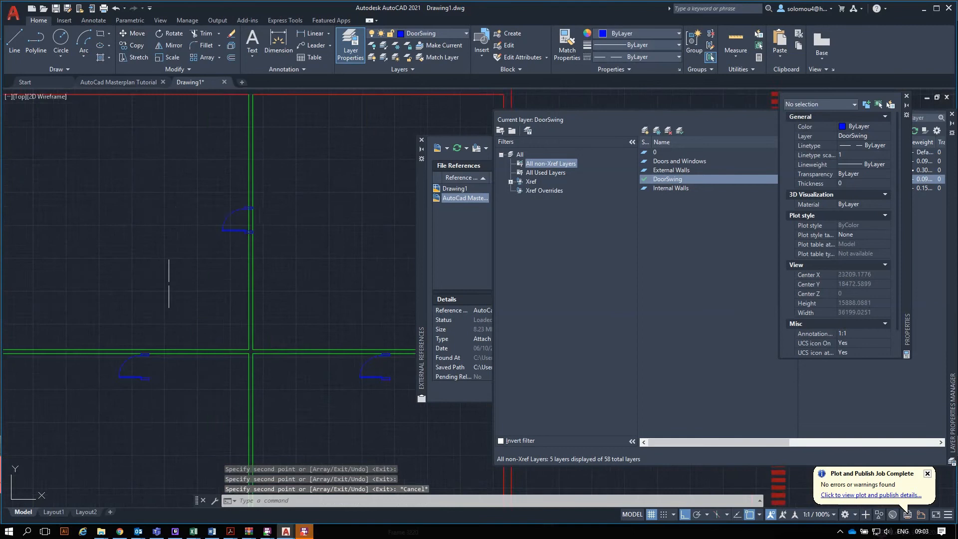
scroll(103, 405, up, 2)
scroll(75, 292, up, 4)
scroll(150, 225, down, 2)
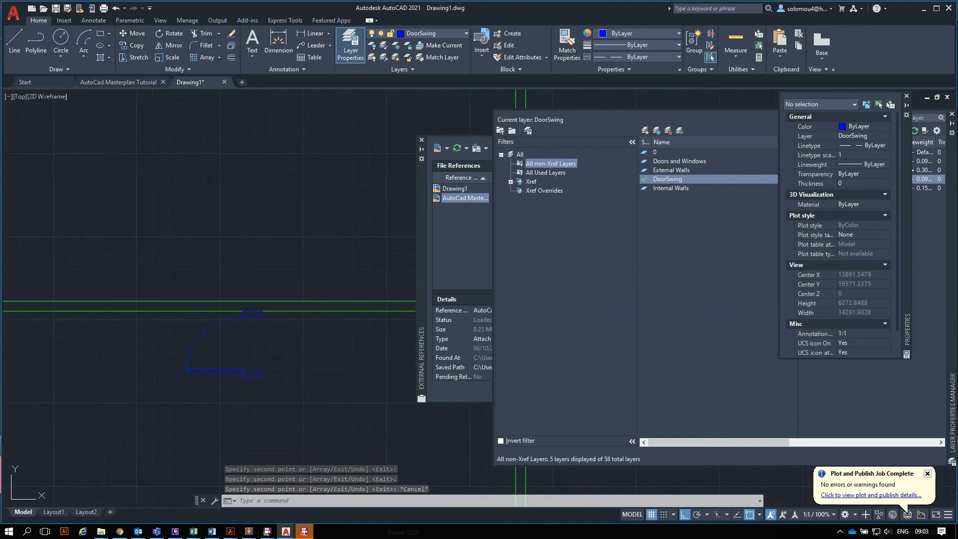
click(306, 532)
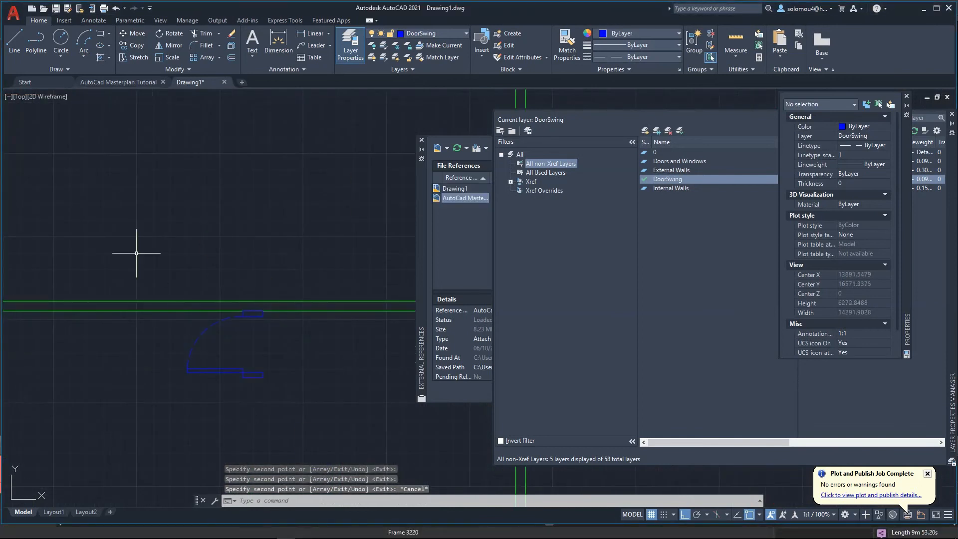
click(137, 253)
click(277, 402)
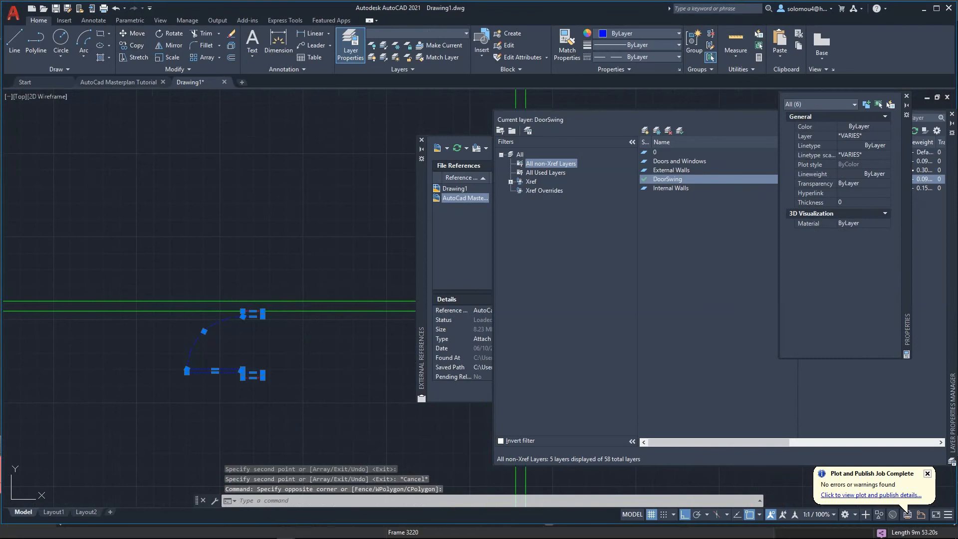
scroll(224, 333, up, 4)
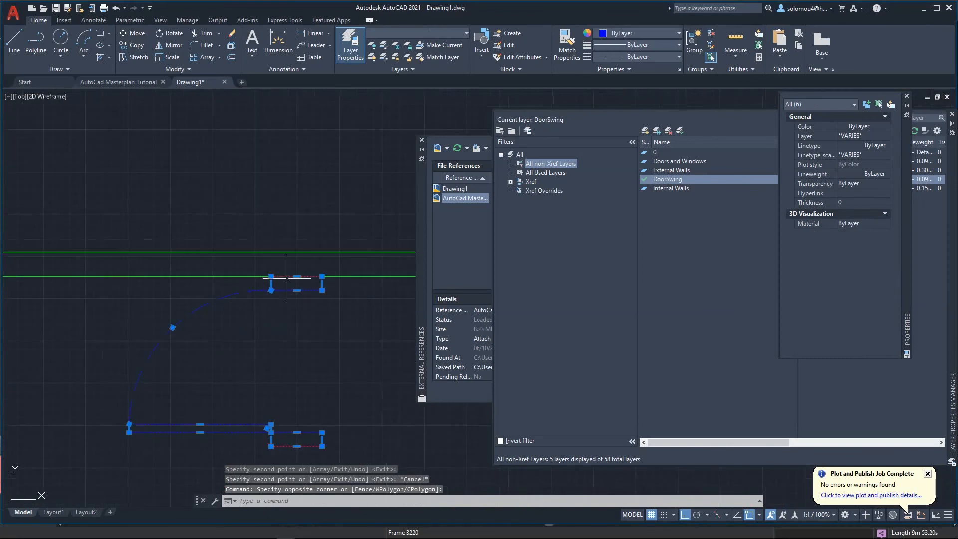
click(263, 264)
key(Escape)
key(Escape)
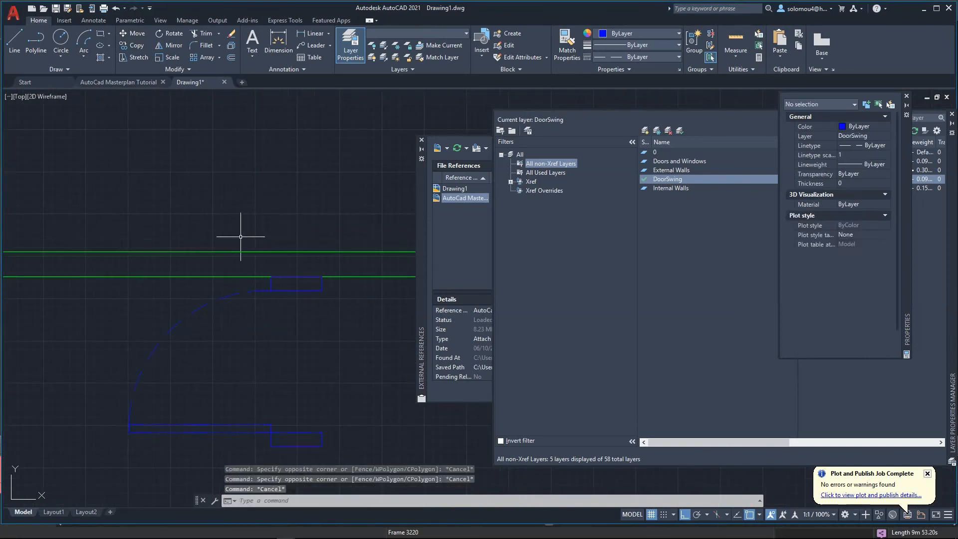
Step: Delete the two external-wall end lines copied along the frames of the door on the left half of the horizontal partition
click(238, 230)
click(365, 281)
key(Delete)
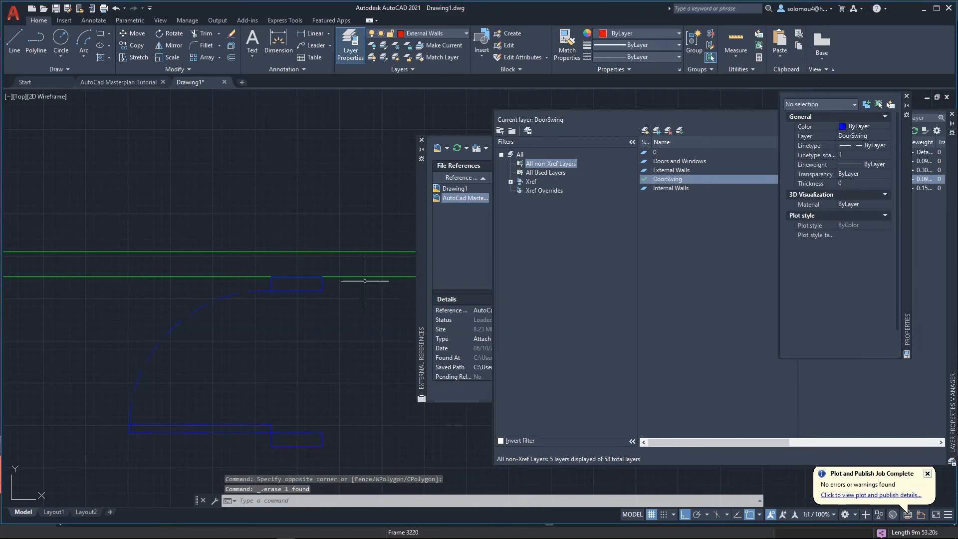
click(275, 438)
click(367, 453)
key(Delete)
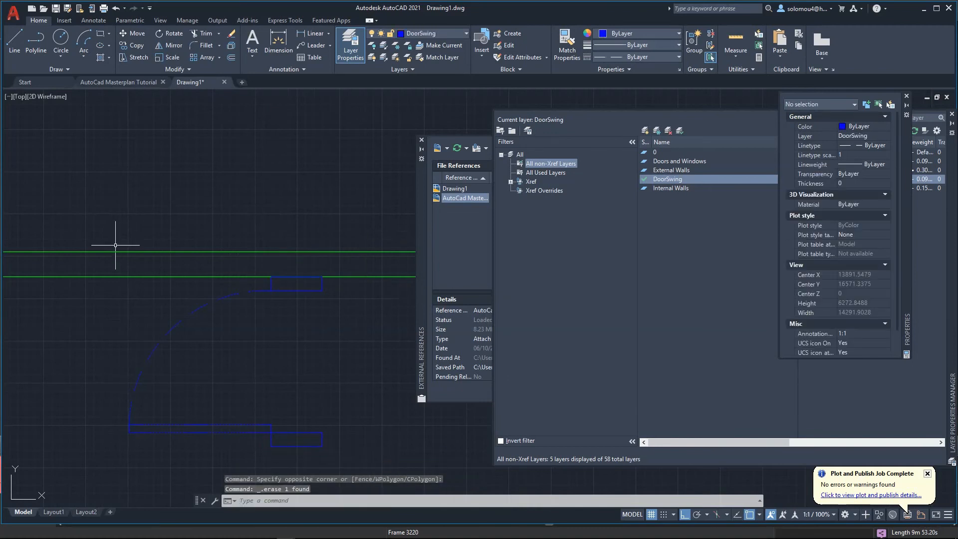
Step: Rotate the left door copy 90° clockwise about its upper frame's outer corner so its frames cross the horizontal partition
click(74, 179)
click(355, 451)
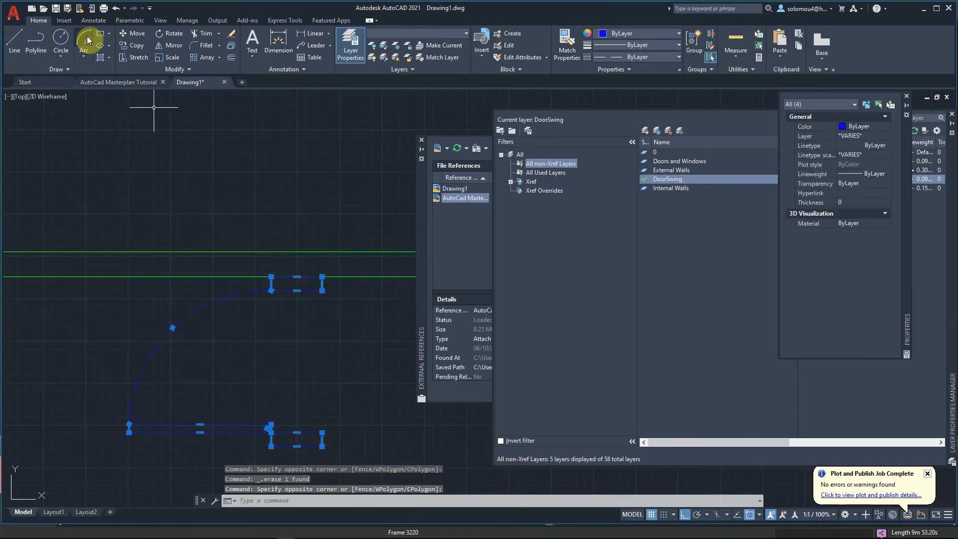
click(174, 34)
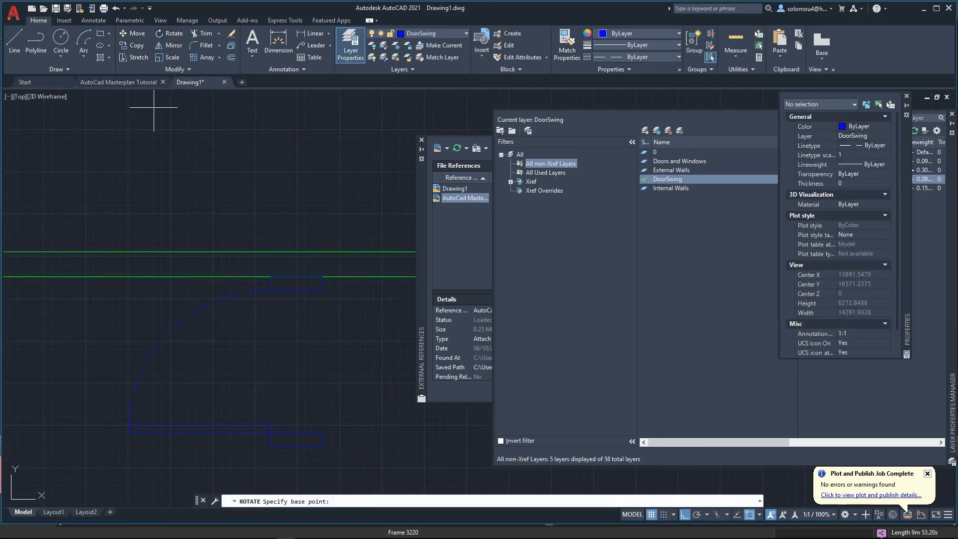
click(322, 277)
click(330, 343)
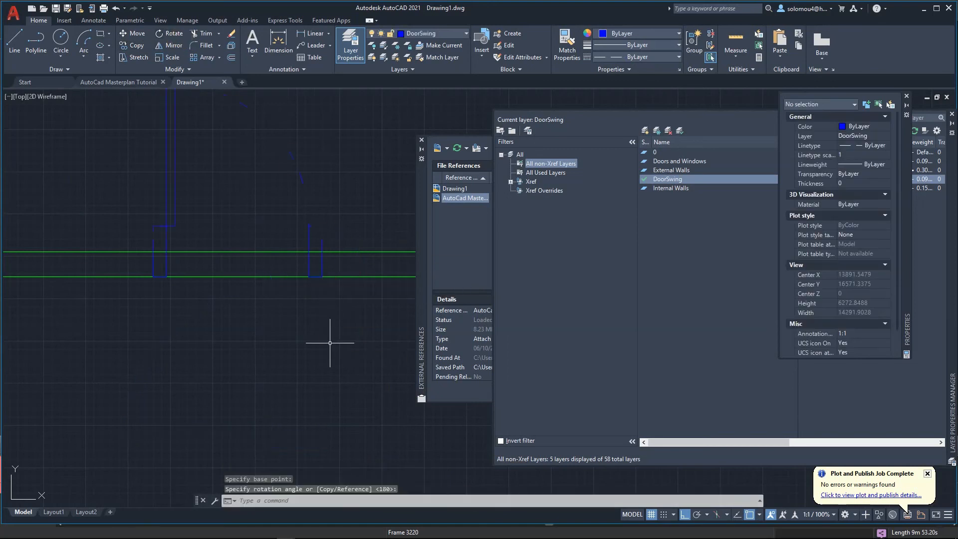
scroll(163, 214, up, 6)
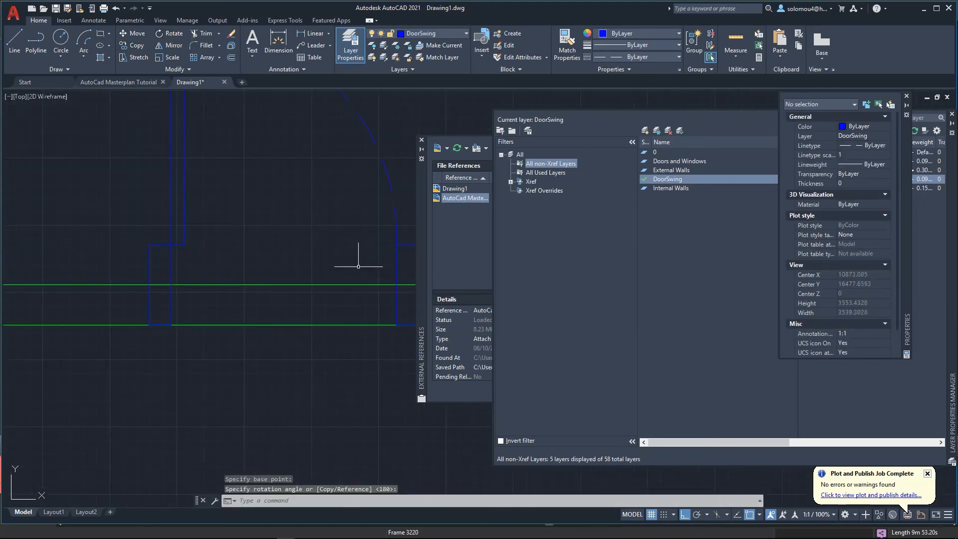
scroll(263, 240, down, 2)
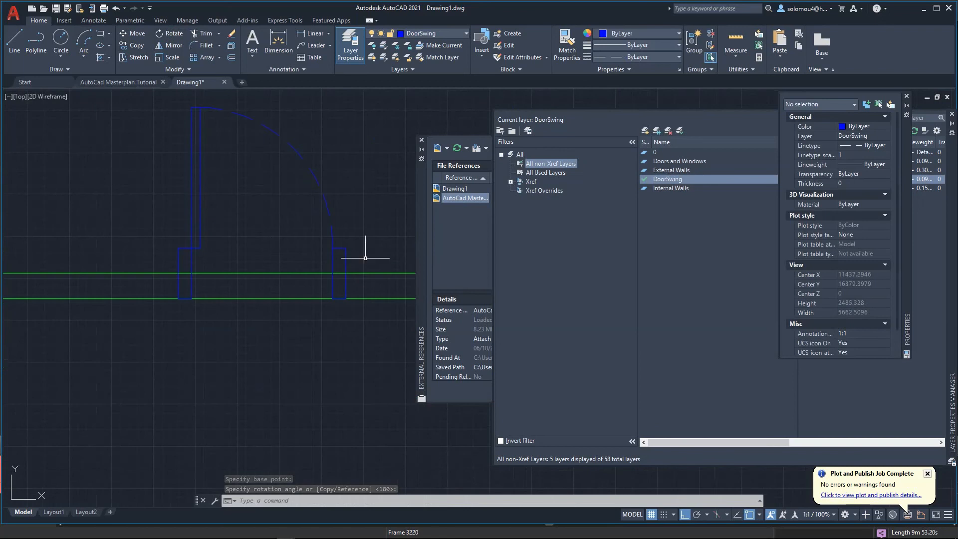
Step: Start a Stretch operation for the rotated door at the horizontal partition
click(348, 251)
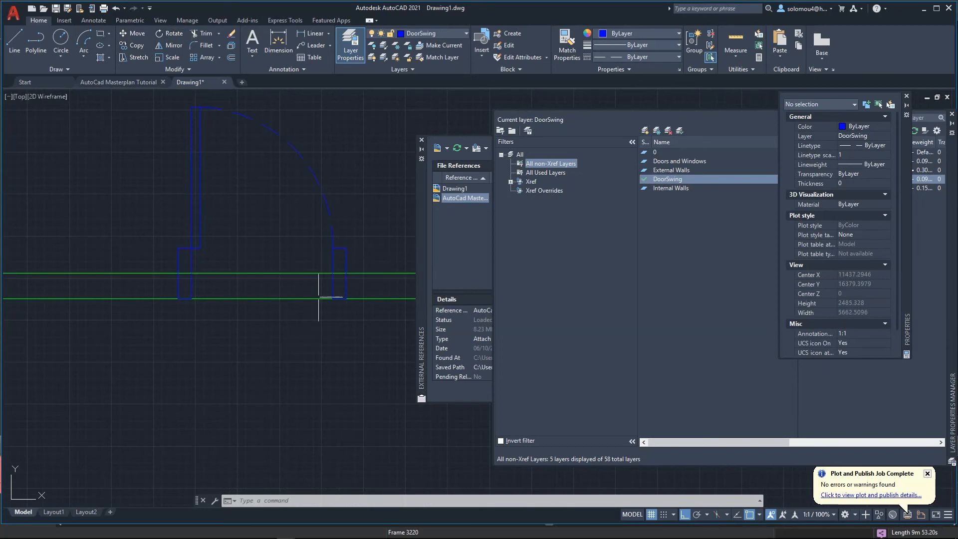
scroll(237, 364, down, 2)
scroll(267, 308, up, 2)
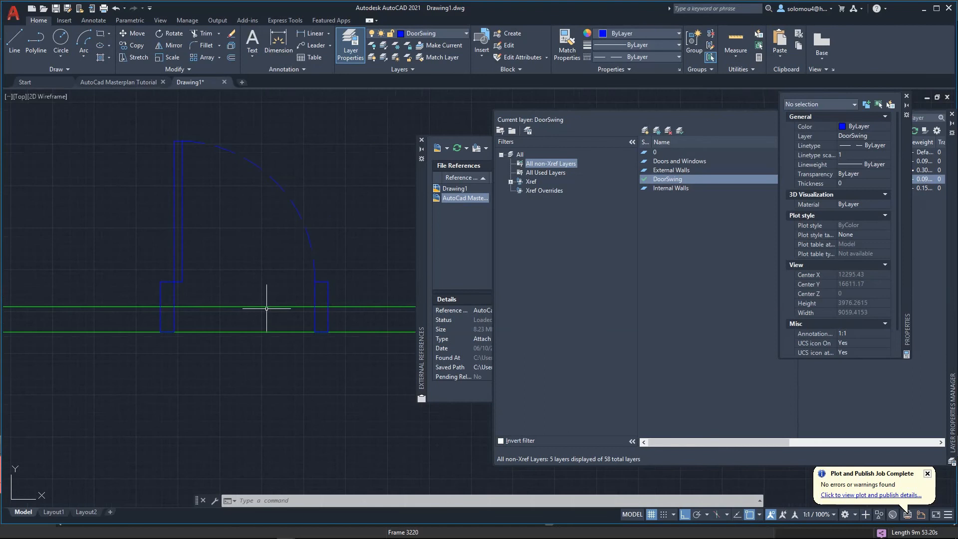
click(131, 58)
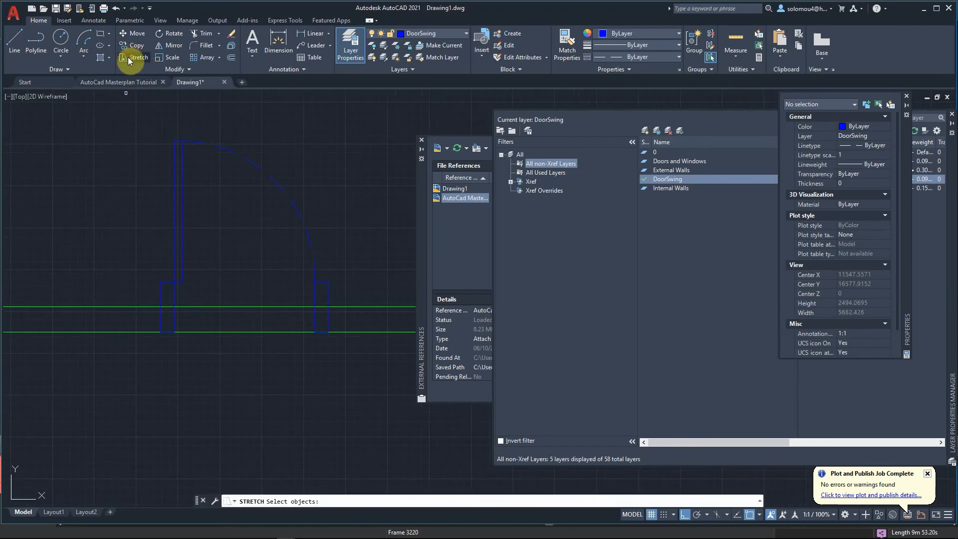
click(129, 59)
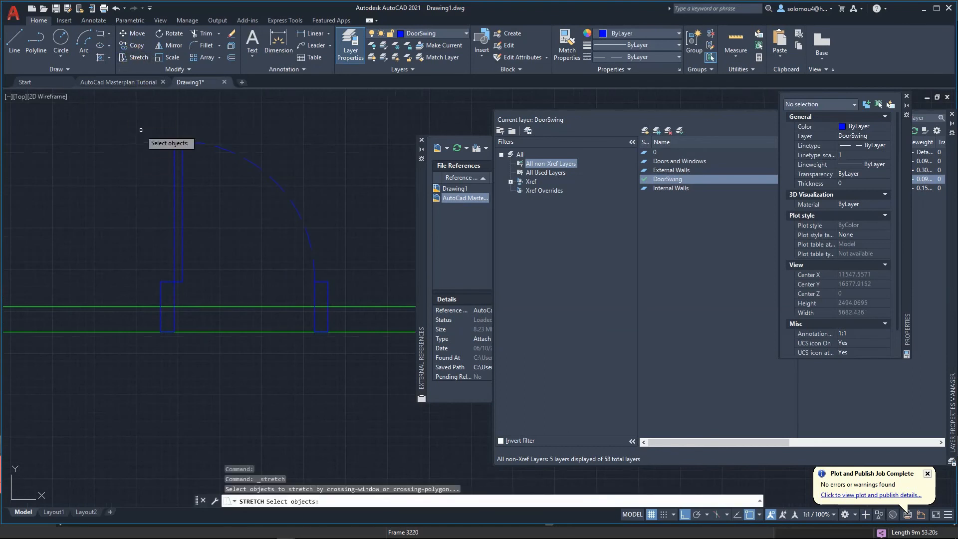
click(109, 110)
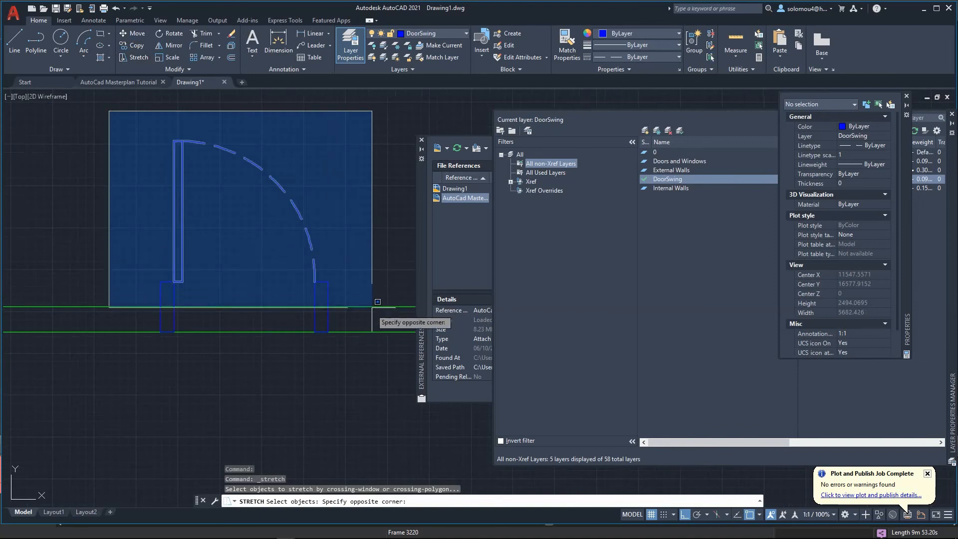
click(380, 367)
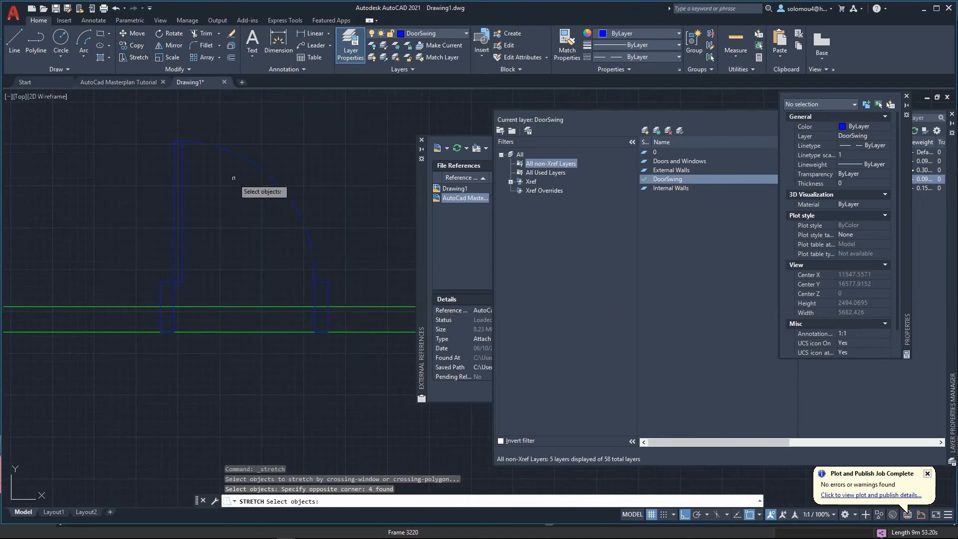
key(Return)
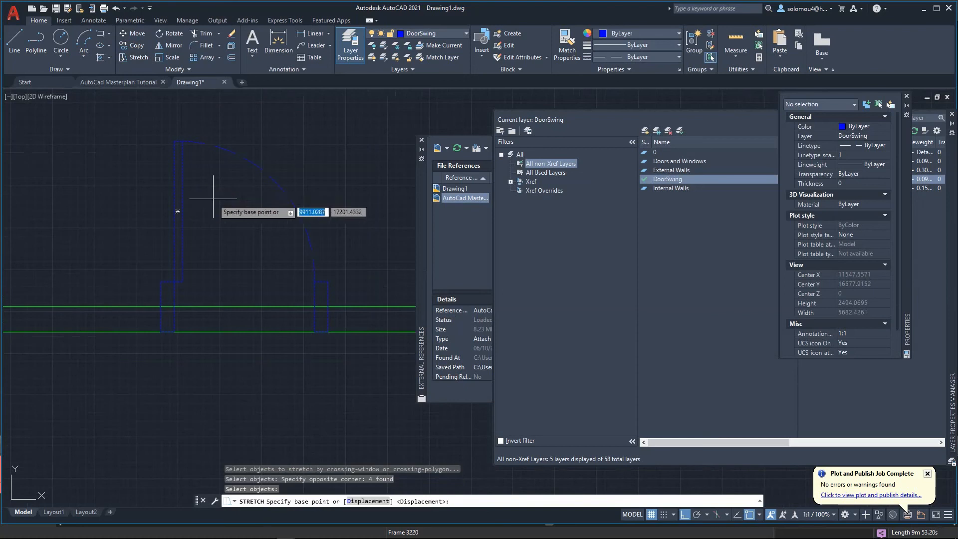
click(363, 291)
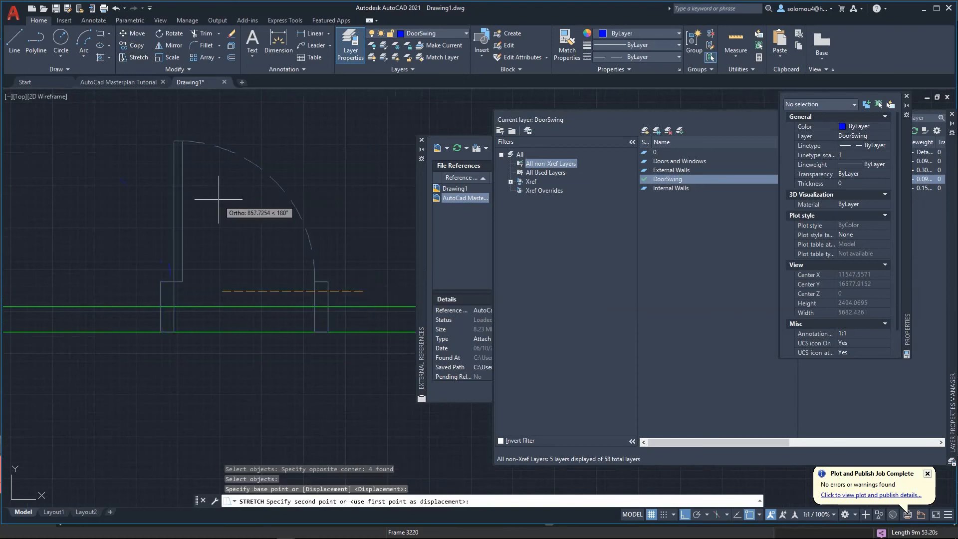
key(Escape)
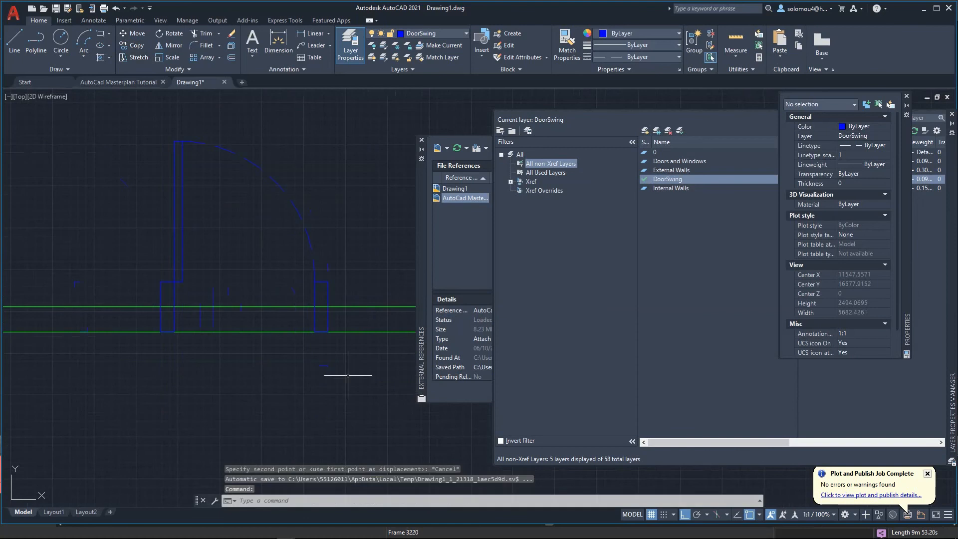
key(Escape)
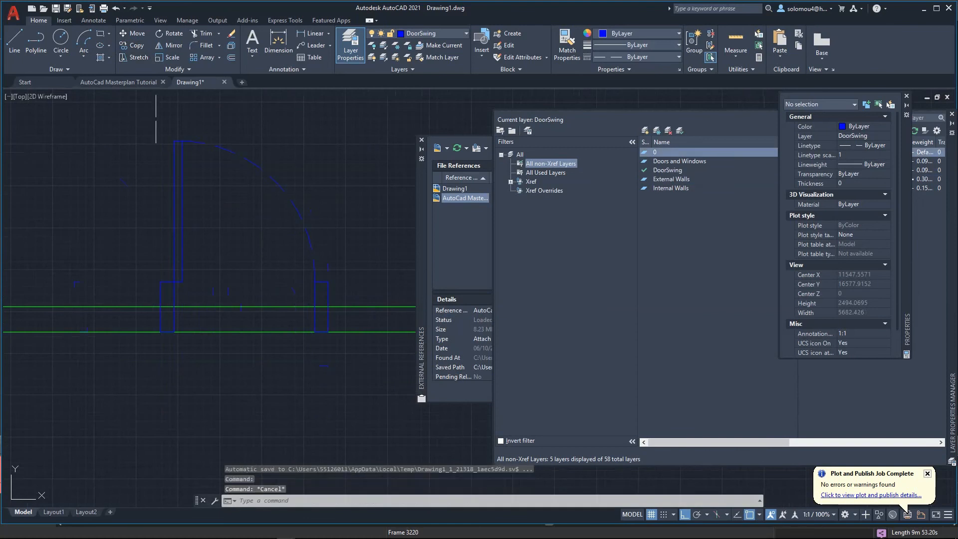
Step: Try to stretch the door leaf, swing arc and frame tops down to the wall, then undo the stretch
click(134, 57)
click(105, 121)
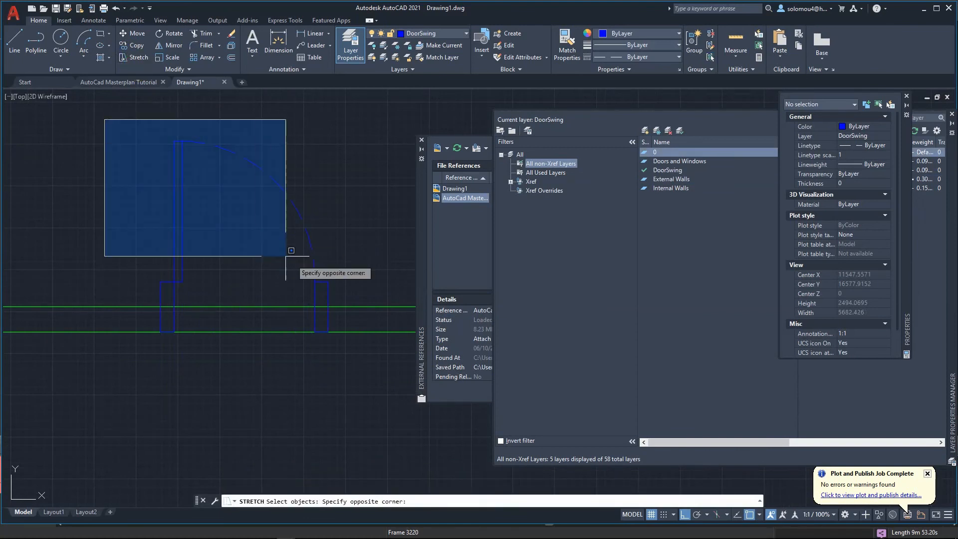
key(Escape)
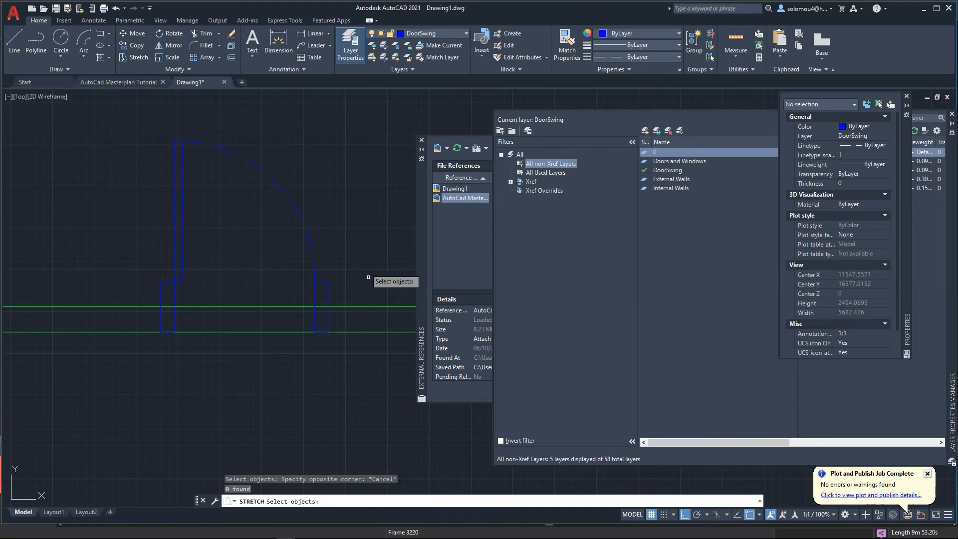
click(381, 114)
click(115, 294)
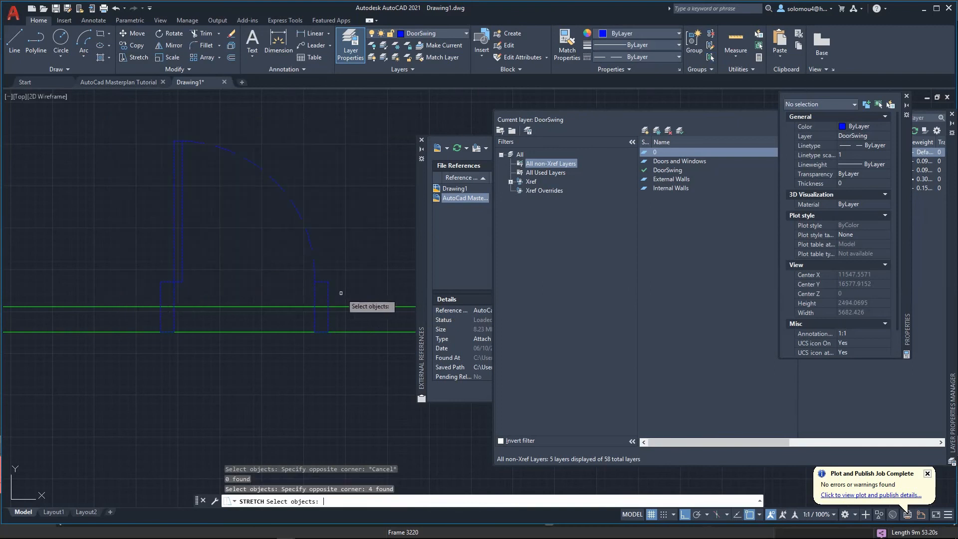
key(Return)
click(321, 306)
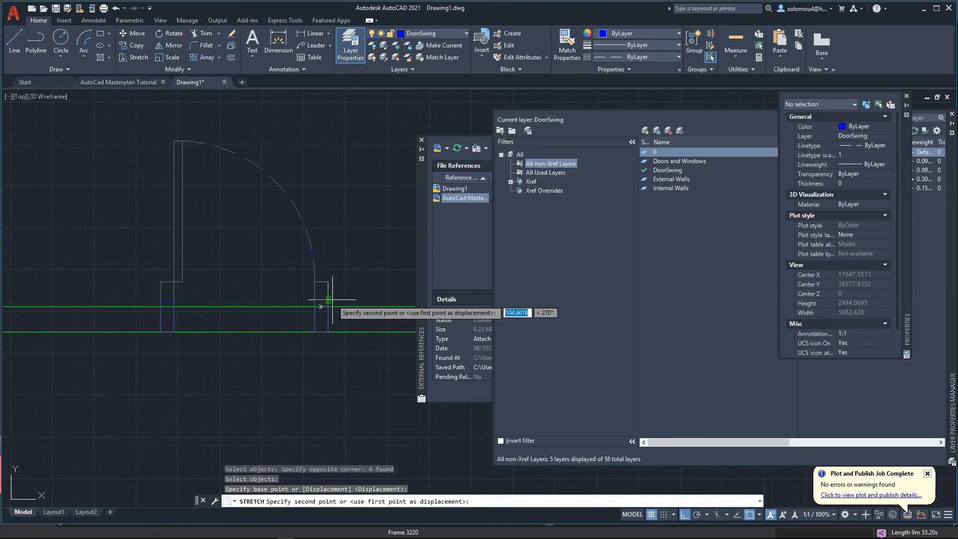
key(Return)
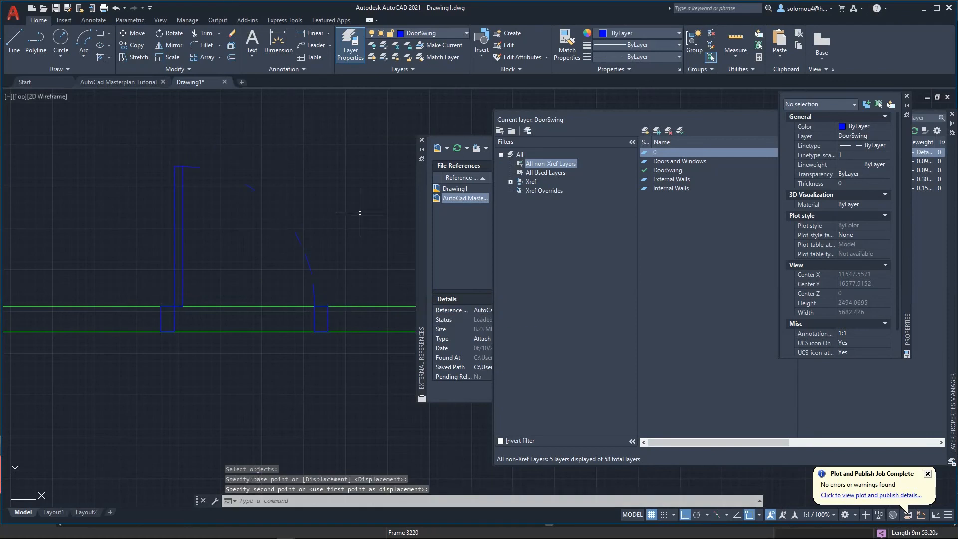
key(ctrl+z)
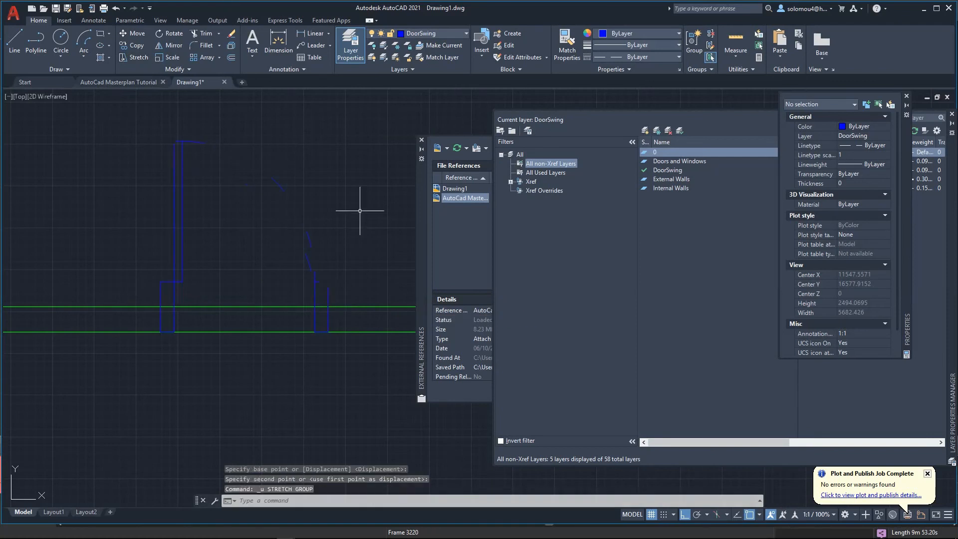
Step: Stretch the door leaf, swing arc and frame tops down so both frames end flush with the wall's upper line
click(128, 57)
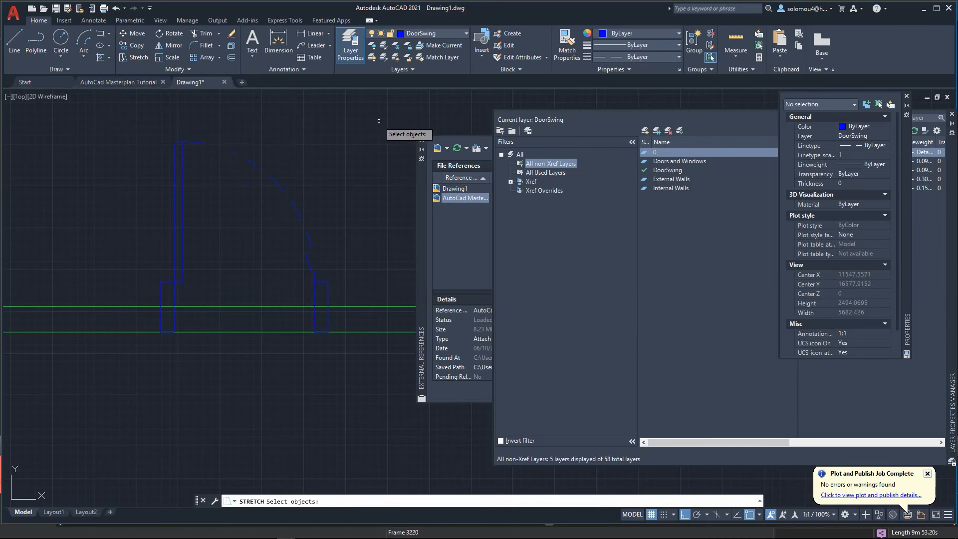
click(384, 120)
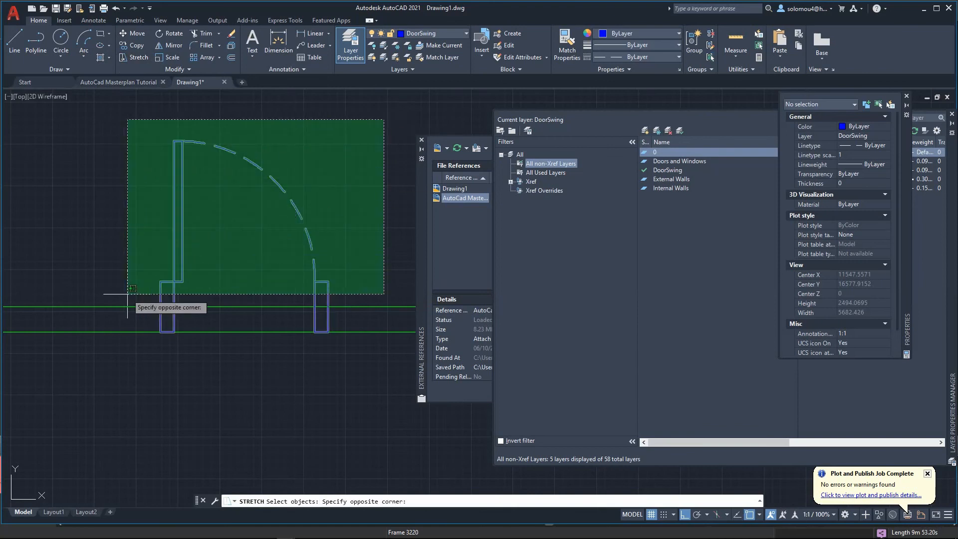
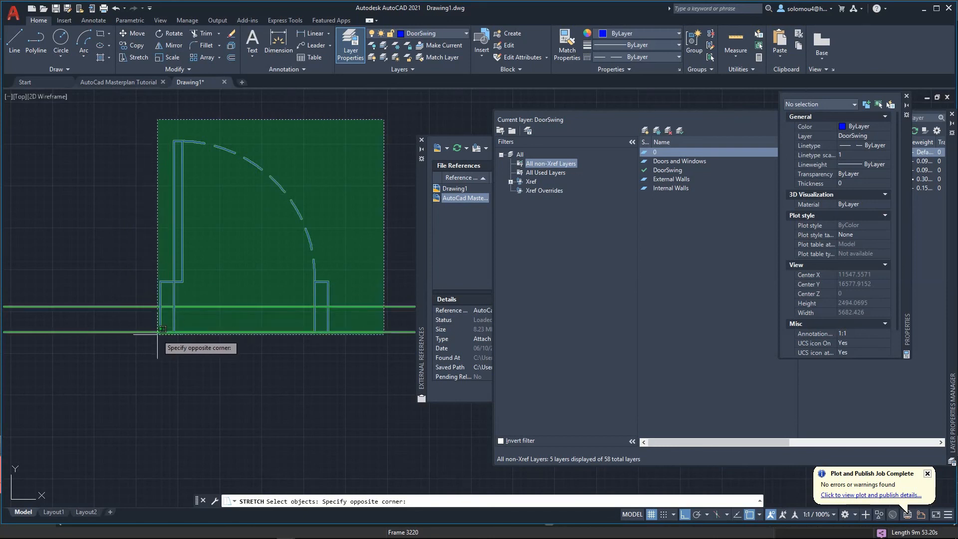
click(93, 291)
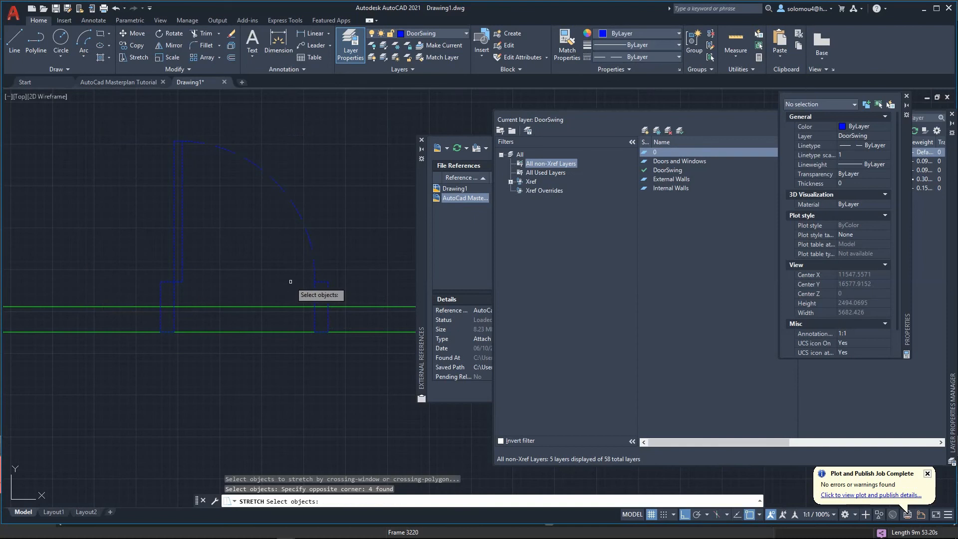
key(Return)
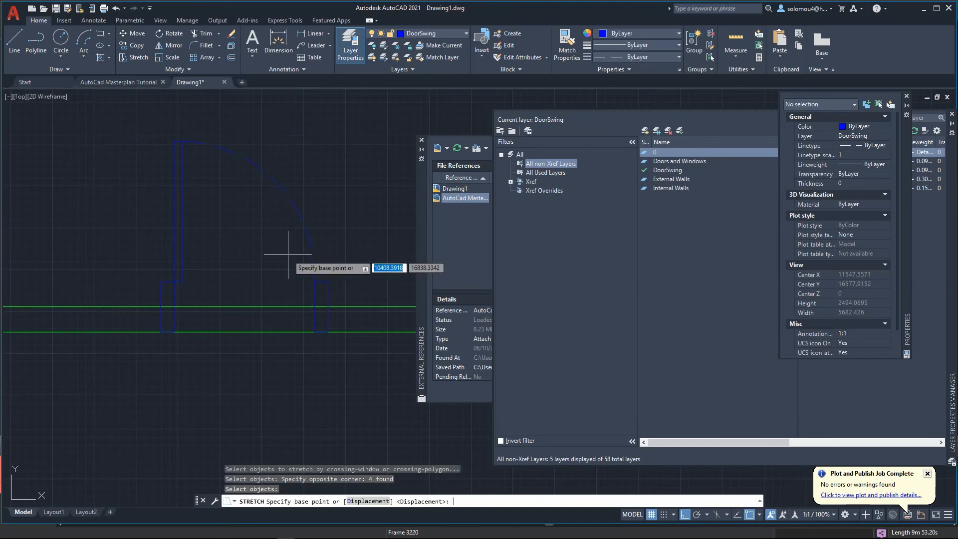
click(328, 281)
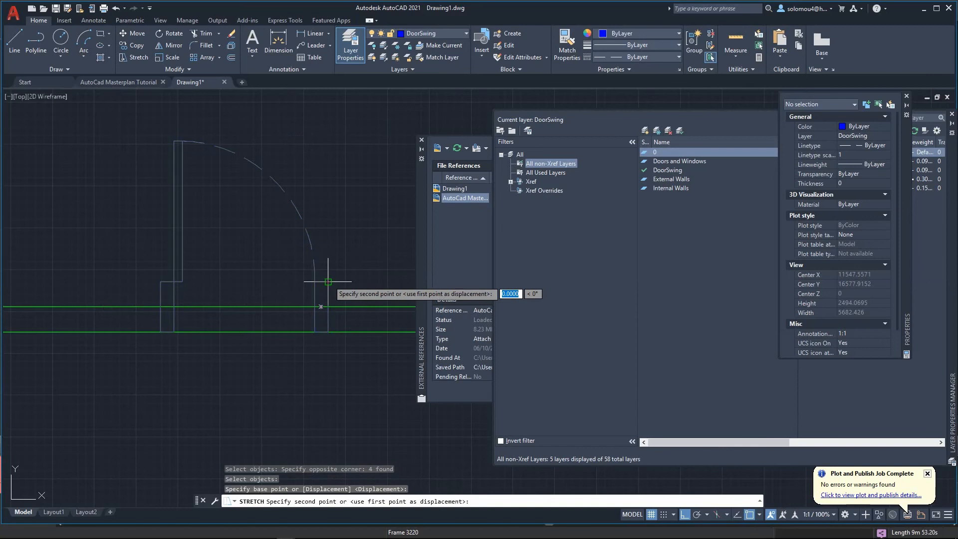
click(328, 304)
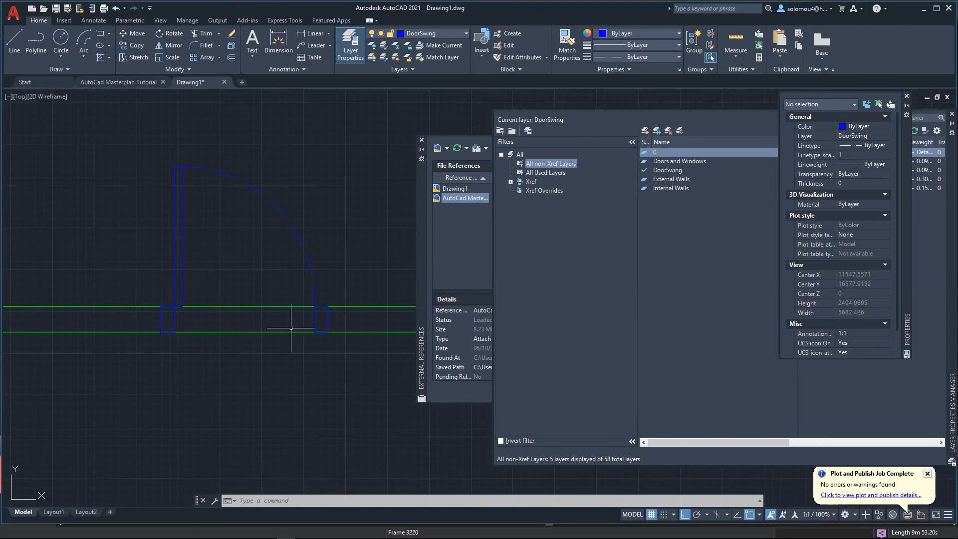
Step: Trim both internal wall lines out of the door opening, using the two door frames as the selected boundaries
click(160, 315)
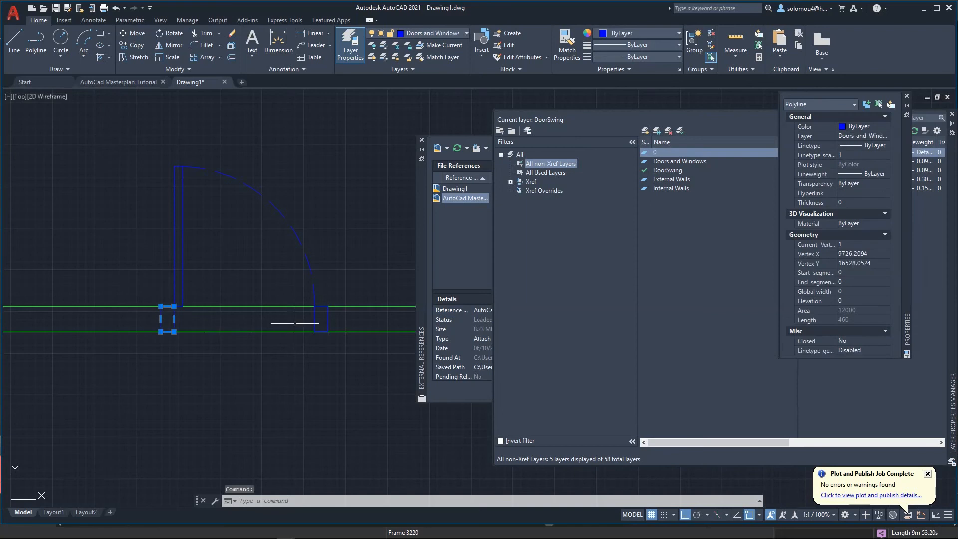
click(327, 317)
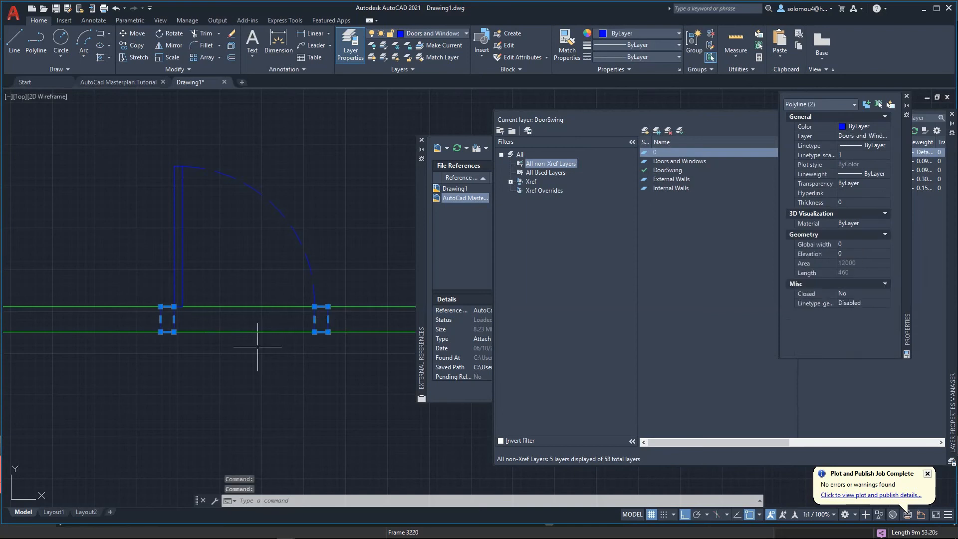
click(203, 33)
click(235, 332)
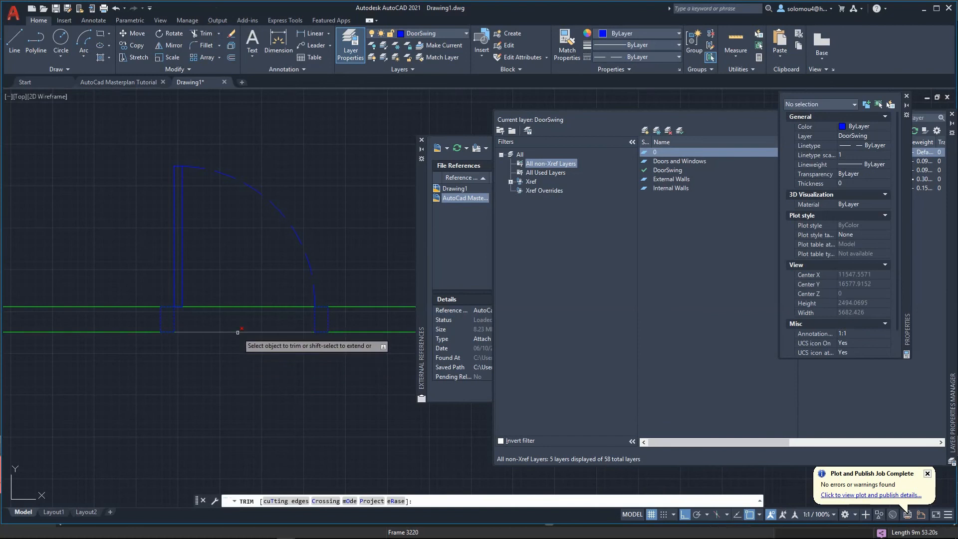
click(234, 307)
key(Escape)
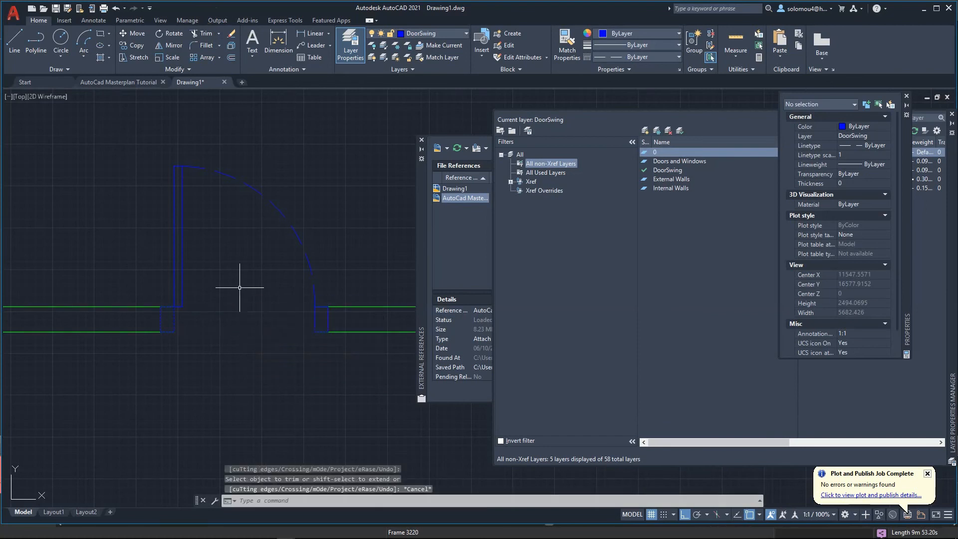
Step: Shorten the upper wall line left of the door so it ends at the left frame's outer edge
click(140, 374)
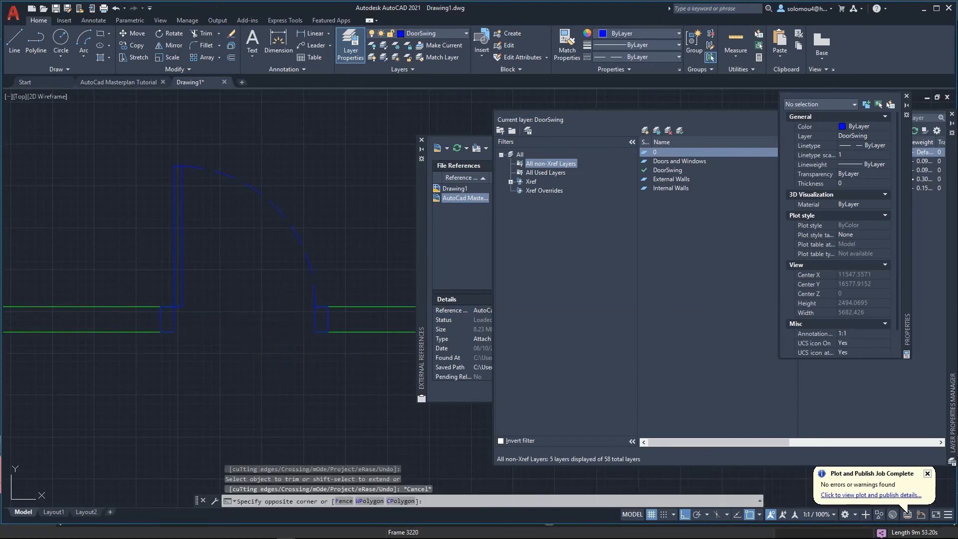
click(129, 287)
scroll(162, 310, up, 6)
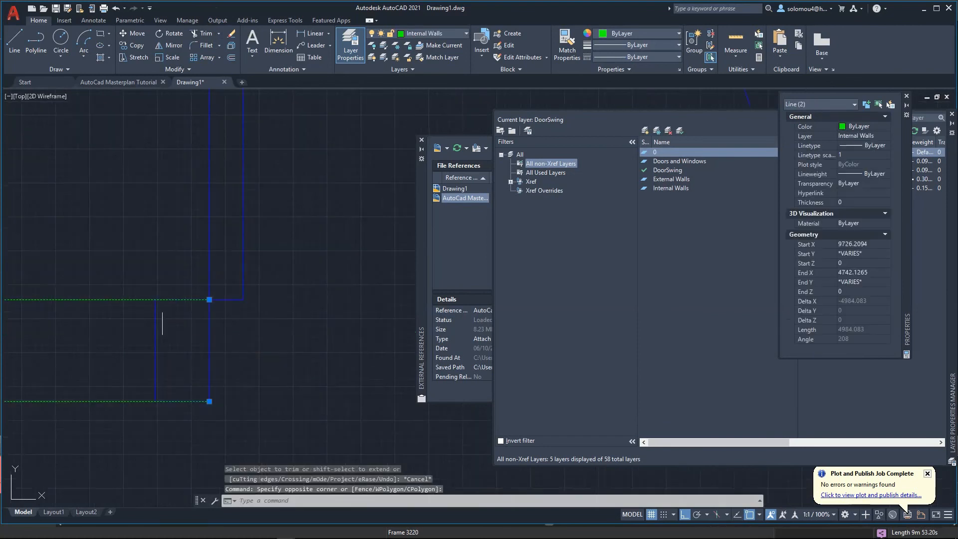
click(209, 299)
click(209, 299)
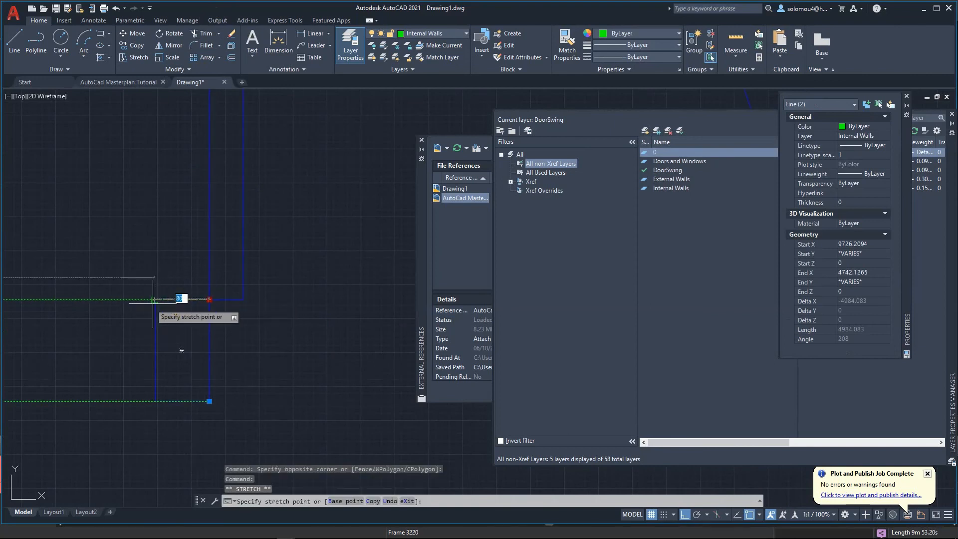
key(Escape)
key(Escape)
Step: Shorten the lower wall line left of the door to the left frame's outer edge
click(145, 405)
click(128, 377)
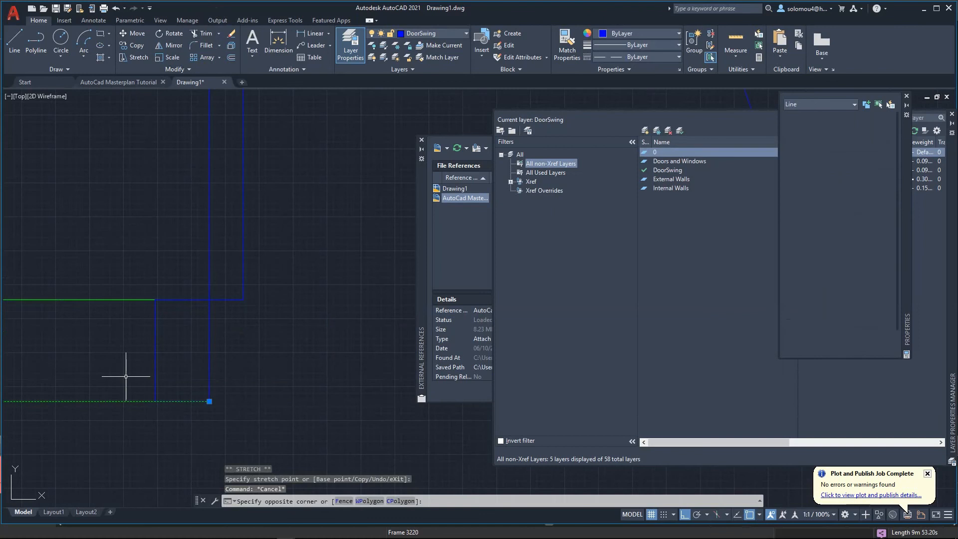
click(209, 401)
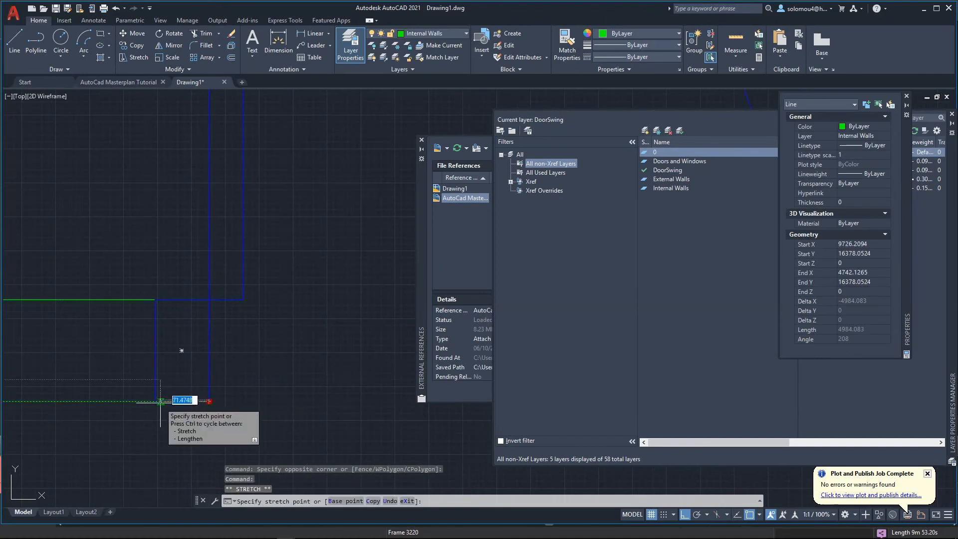
key(Escape)
key(Escape)
Step: Shorten both wall lines right of the door so they end at the right frame's outer edge
scroll(175, 270, down, 4)
scroll(175, 270, down, 4)
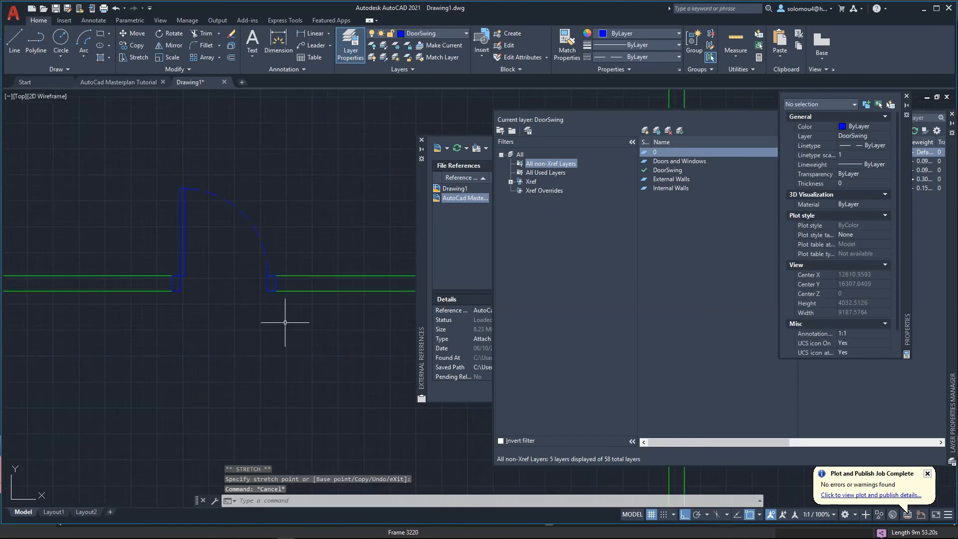
scroll(278, 296, up, 4)
click(321, 327)
click(299, 219)
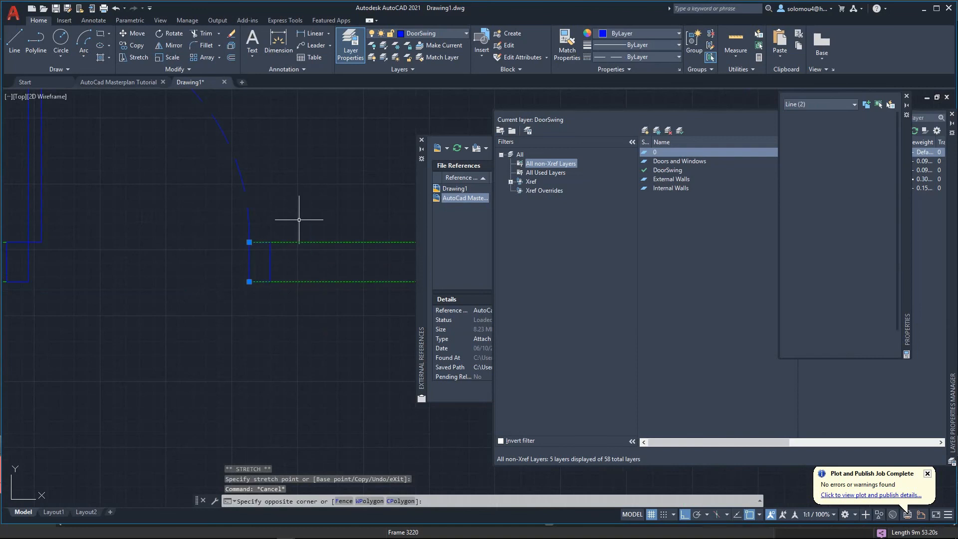
click(250, 242)
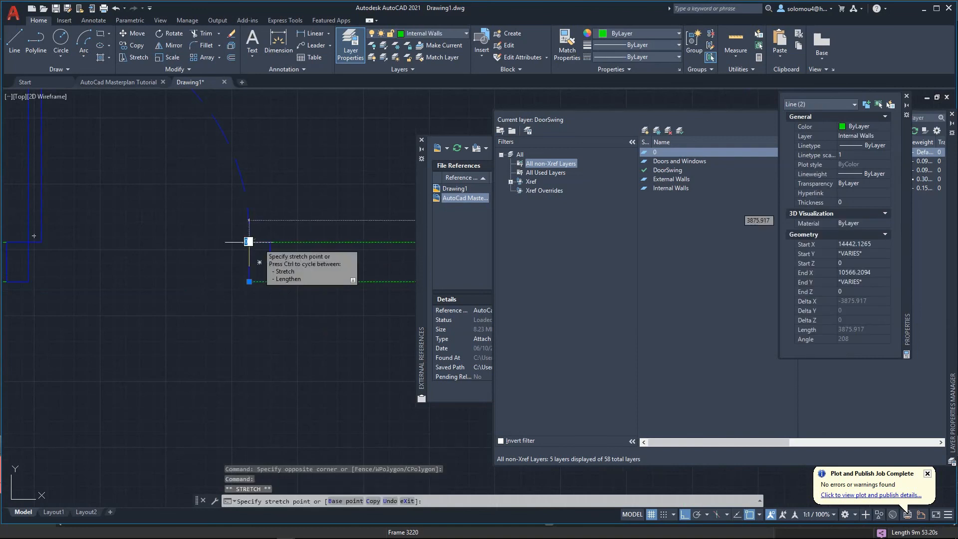
click(270, 242)
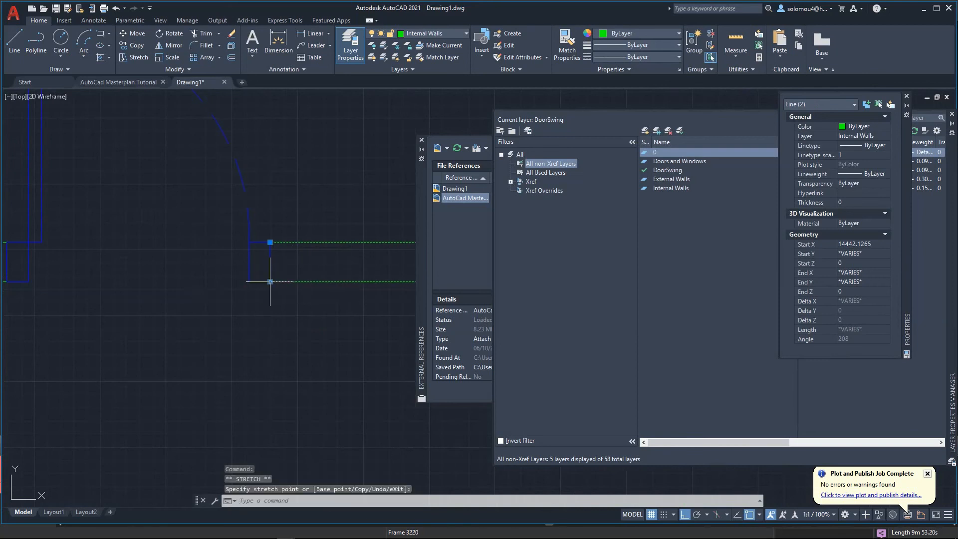
key(Escape)
Step: Erase the unfitted door copies on the upper vertical internal wall and on the right half of the horizontal wall
scroll(279, 320, down, 4)
scroll(230, 302, down, 4)
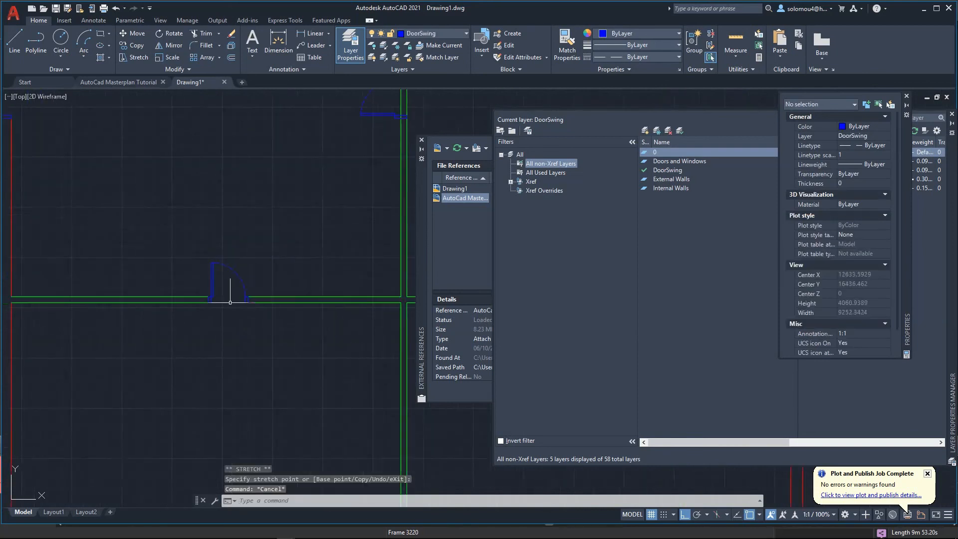
scroll(248, 362, down, 2)
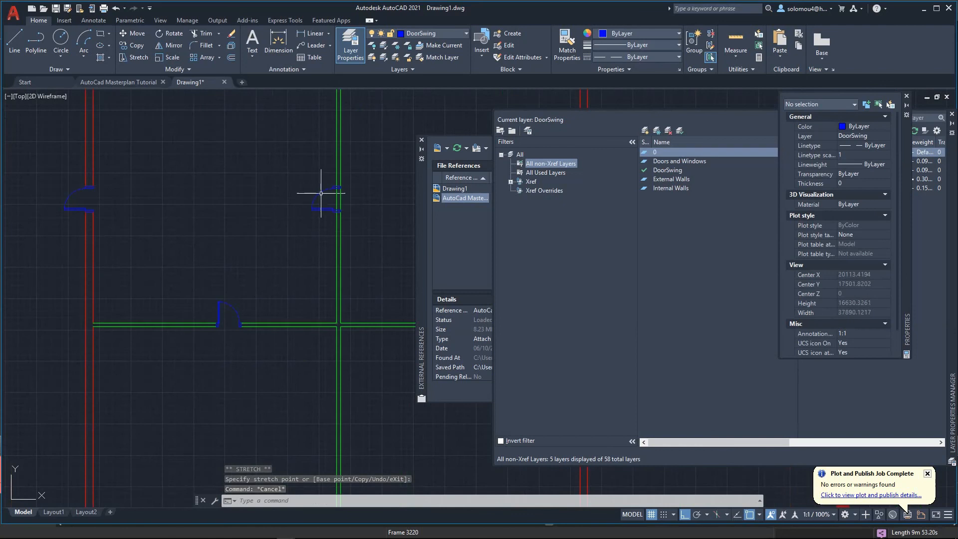
scroll(253, 233, down, 2)
click(275, 192)
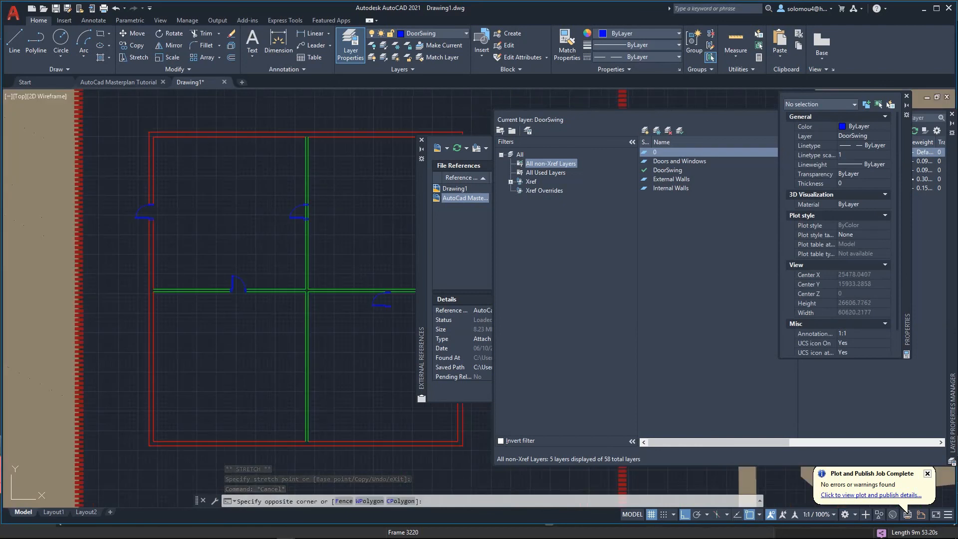
click(359, 236)
key(Delete)
click(357, 254)
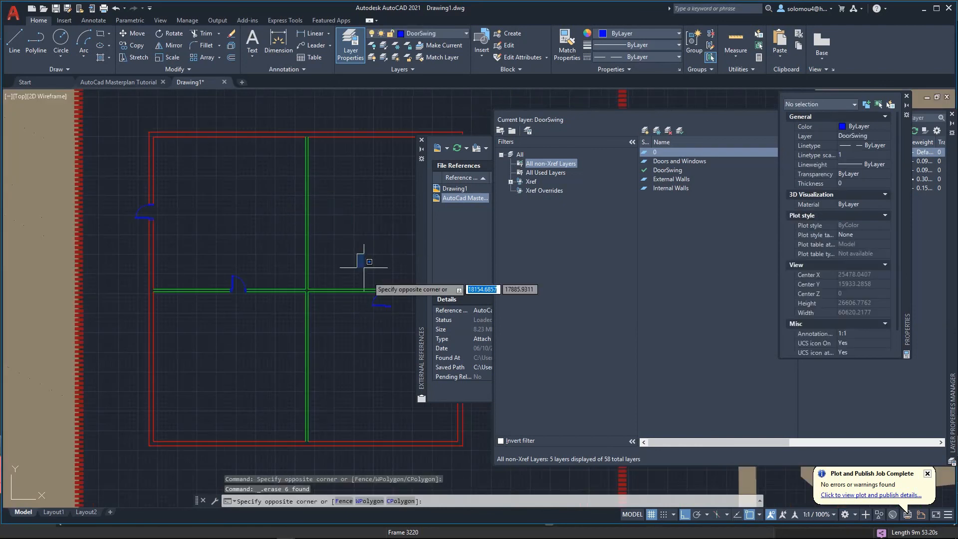
click(401, 328)
key(Delete)
scroll(294, 285, up, 3)
scroll(137, 283, up, 2)
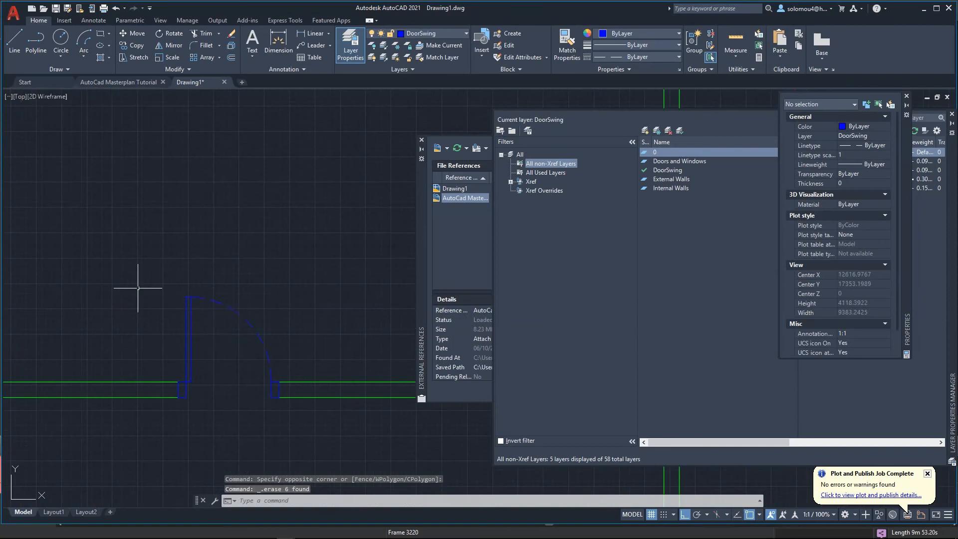
click(130, 275)
click(318, 450)
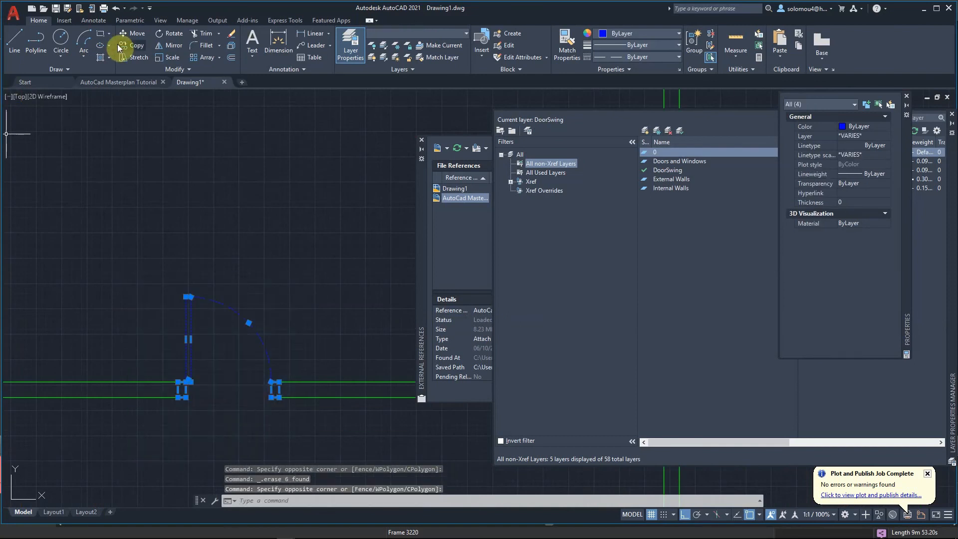
key(Escape)
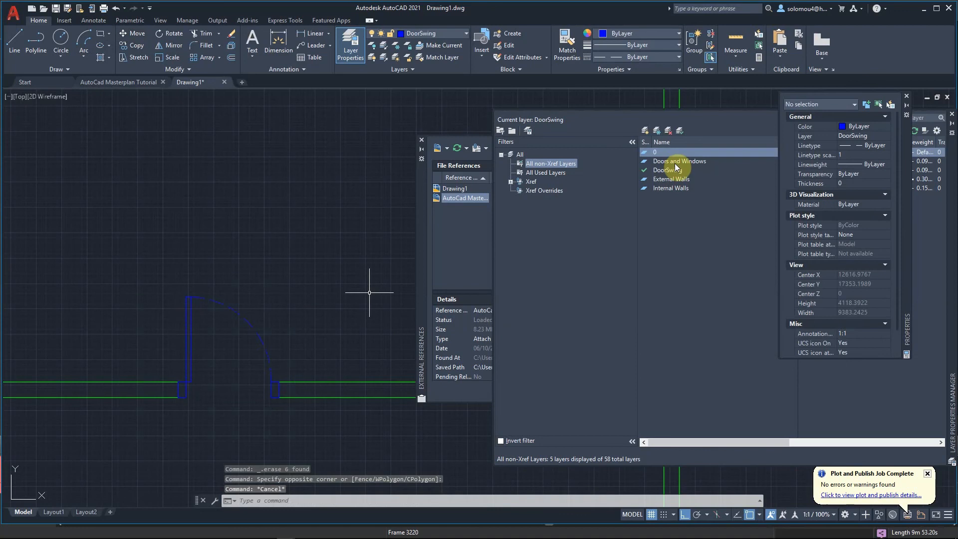
Step: Make Internal Walls the current layer and close both wall ends beside the fitted door with short vertical lines
click(672, 189)
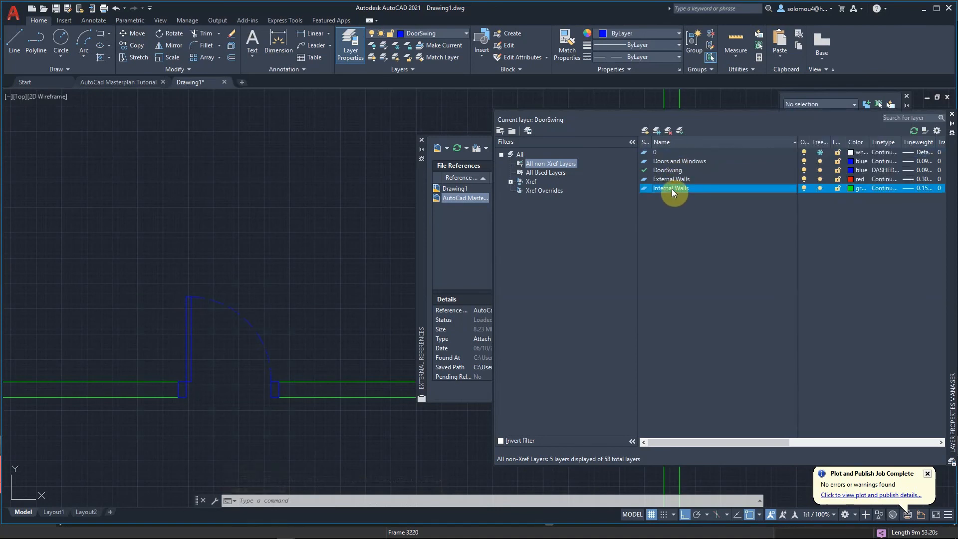
double_click(671, 188)
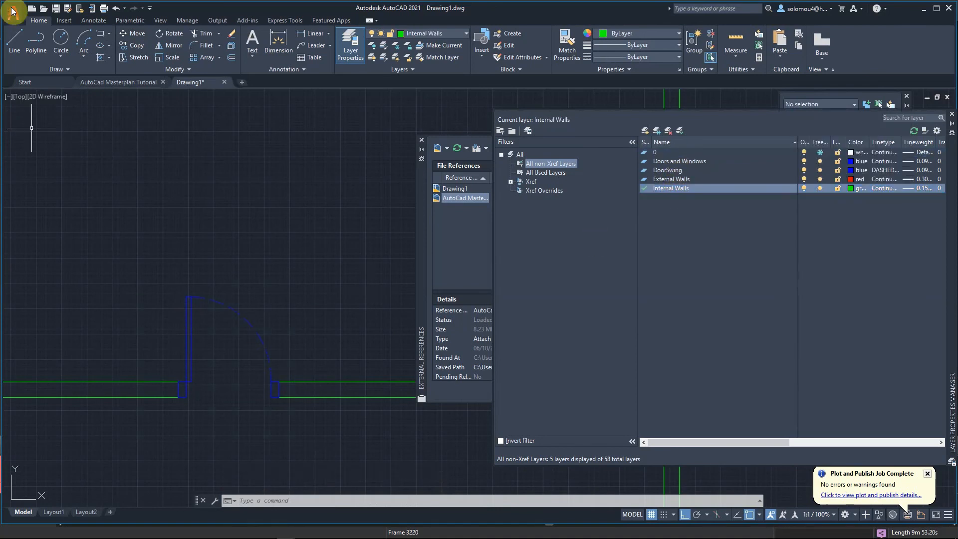
click(15, 50)
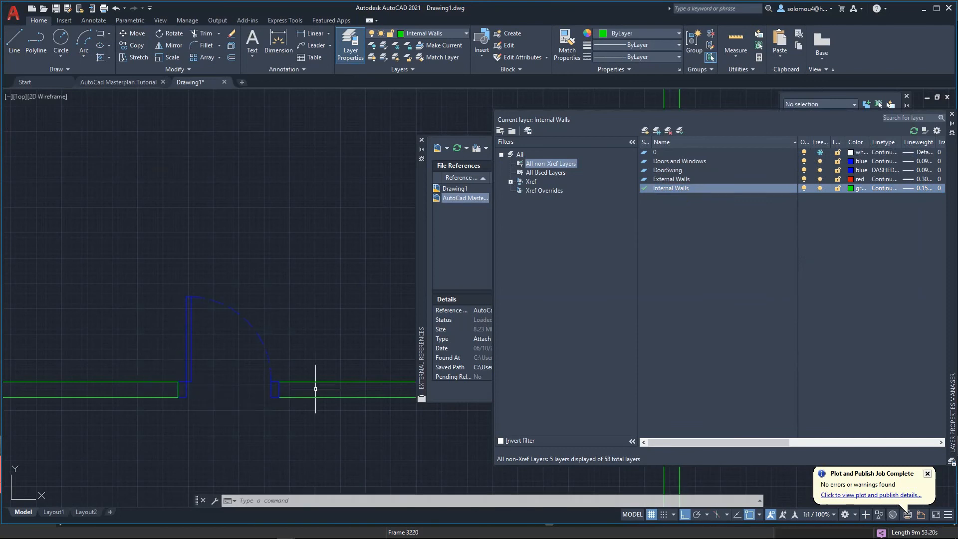
click(276, 390)
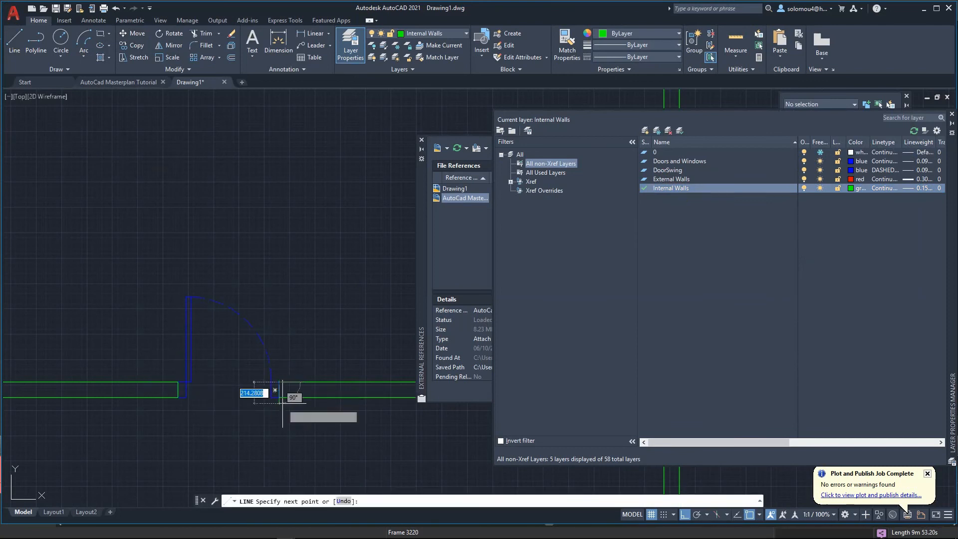
click(279, 398)
key(Escape)
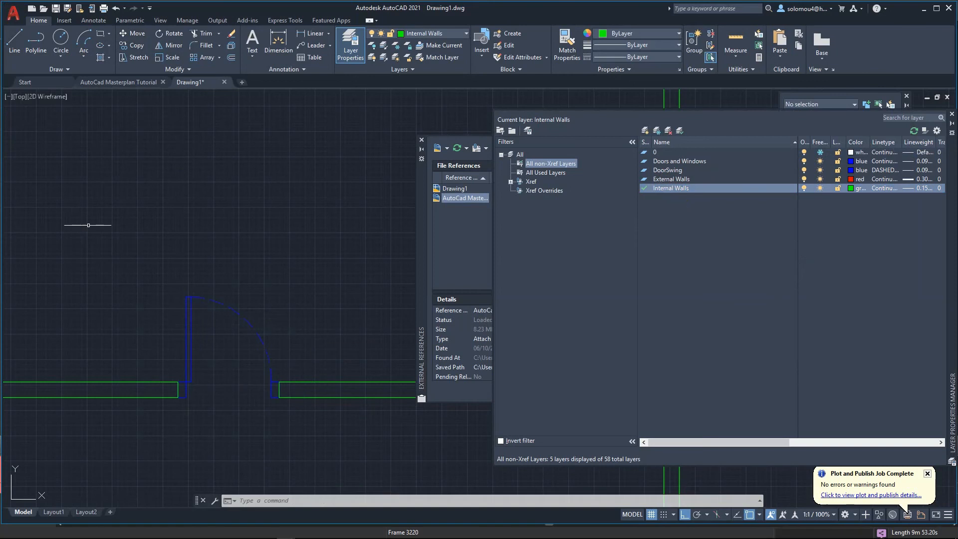
Step: Copy the fitted door with its wall end lines about 9174 units right along the horizontal internal wall
click(124, 227)
click(295, 474)
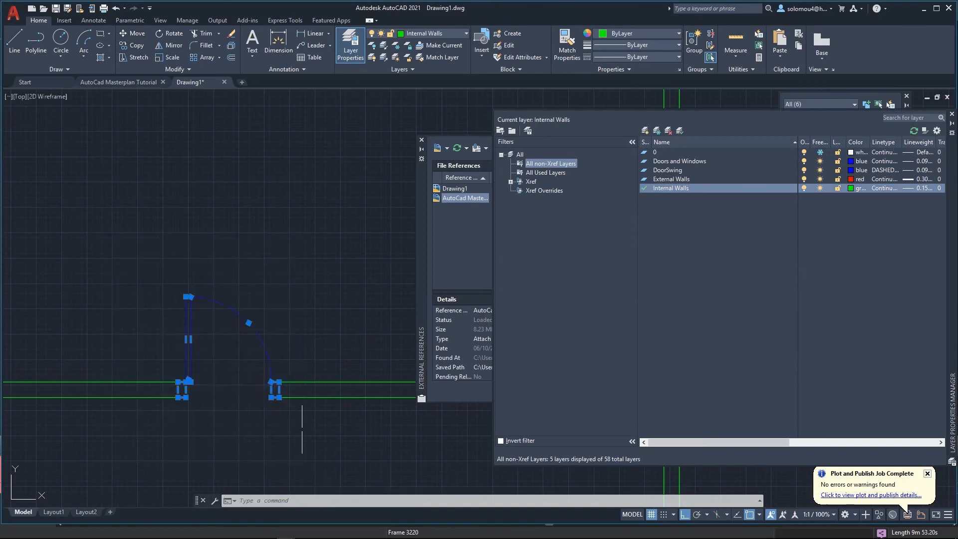
click(133, 47)
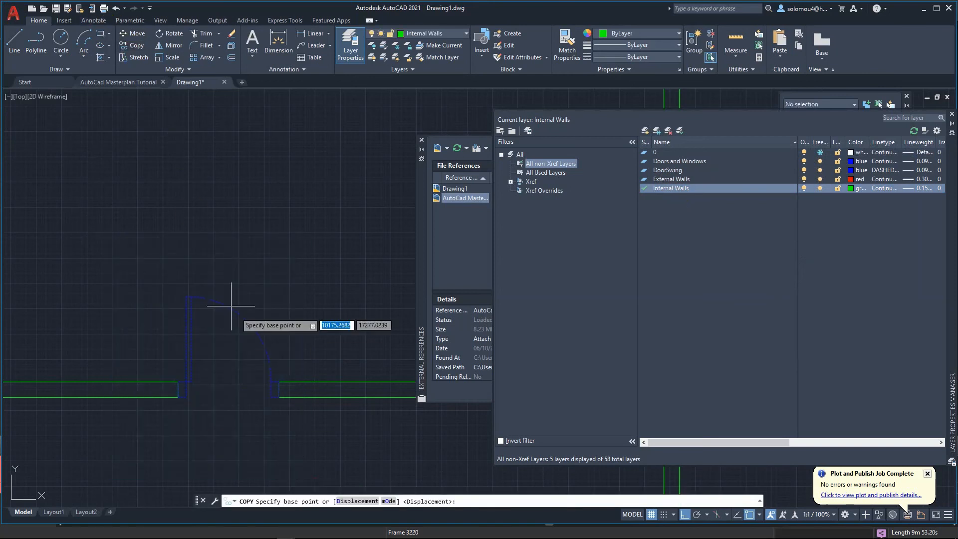
click(279, 398)
scroll(200, 300, down, 5)
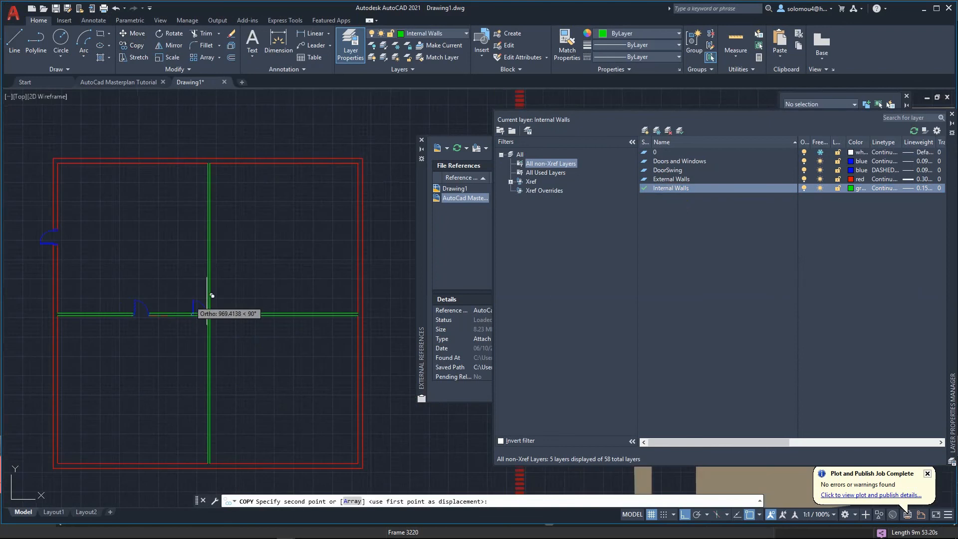
scroll(257, 294, up, 5)
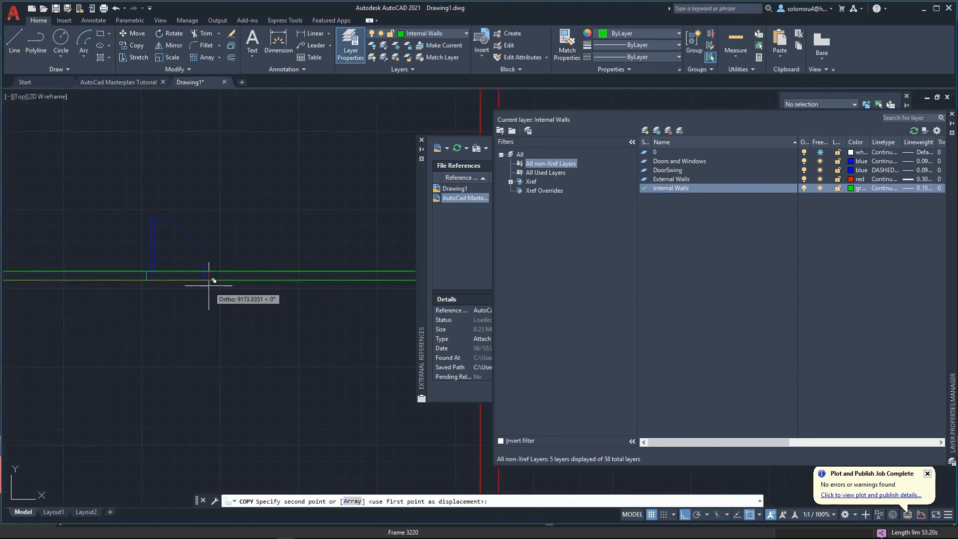
click(208, 281)
key(Escape)
Step: Trim both horizontal wall lines out of the copied door's opening, using the two wall end lines as boundaries
scroll(118, 328, up, 4)
scroll(287, 128, up, 2)
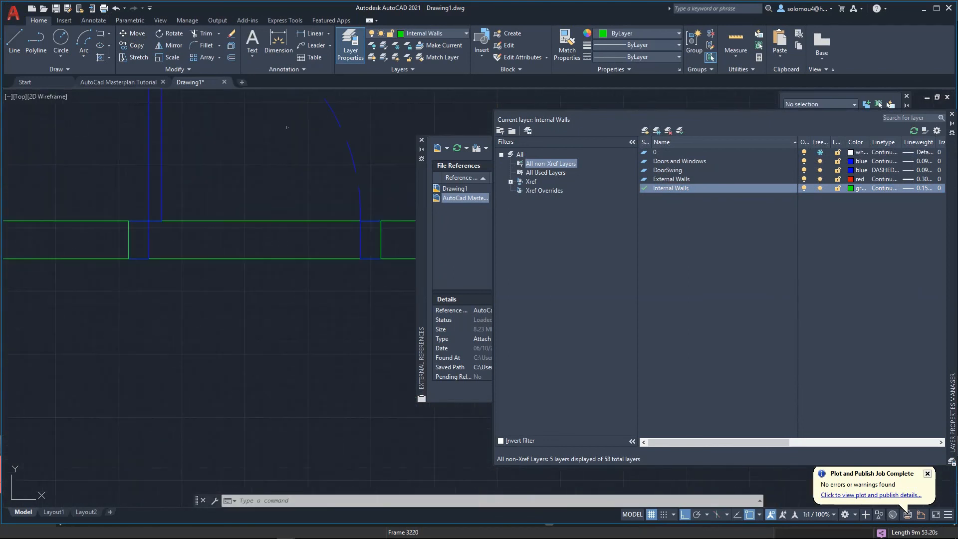
middle_drag(286, 128, 201, 175)
click(31, 245)
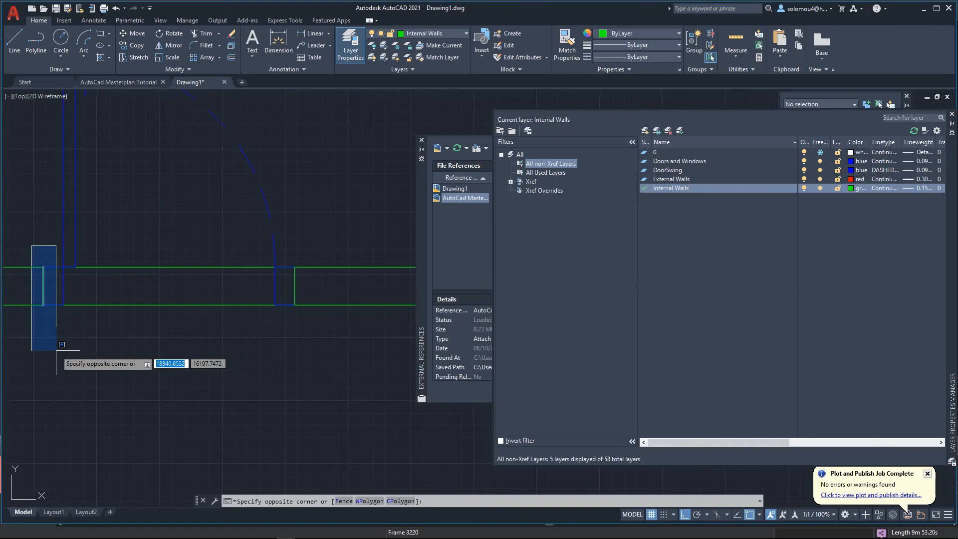
click(56, 350)
click(294, 286)
click(326, 347)
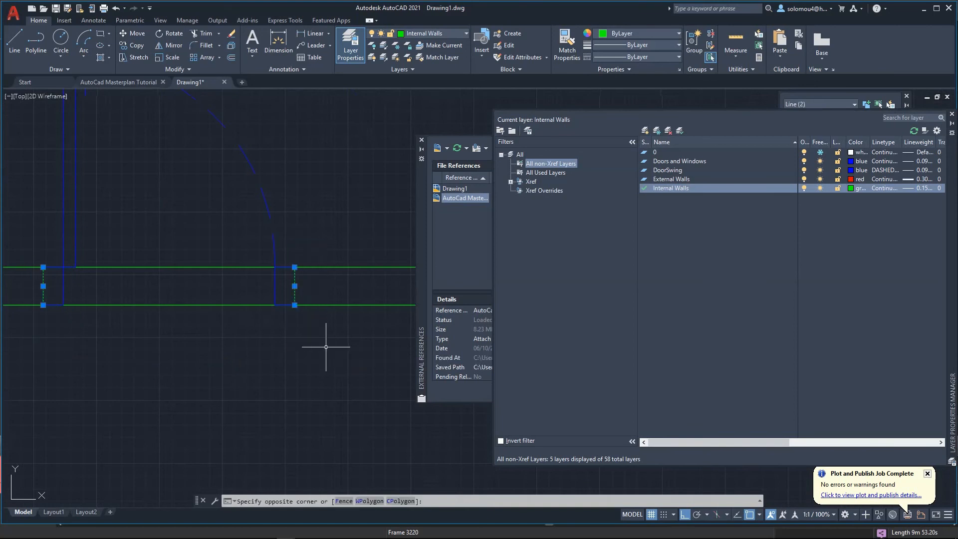
click(202, 33)
click(195, 363)
click(167, 243)
key(Escape)
Step: Copy the right-hand door with its wall end lines onto the vertical internal wall above the wall junction
scroll(214, 286, down, 10)
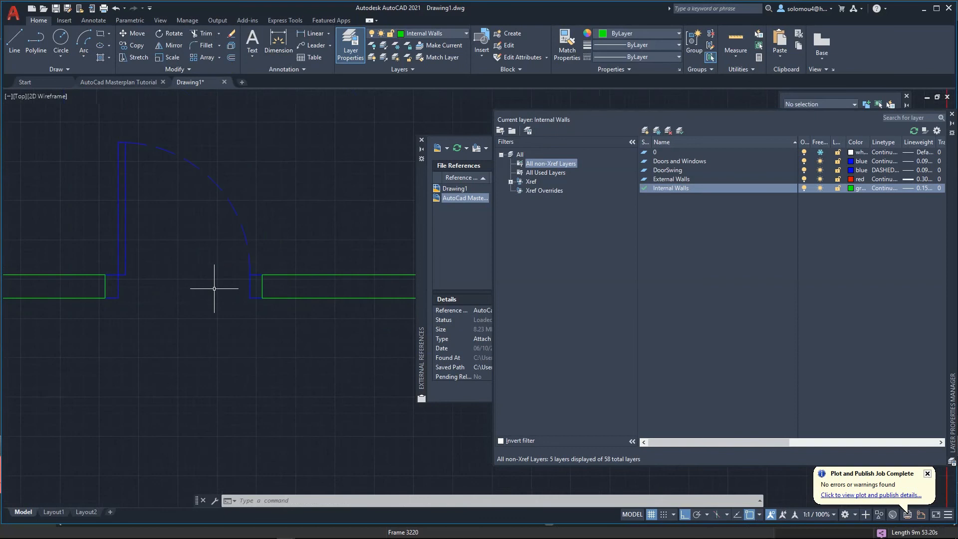
scroll(248, 359, down, 2)
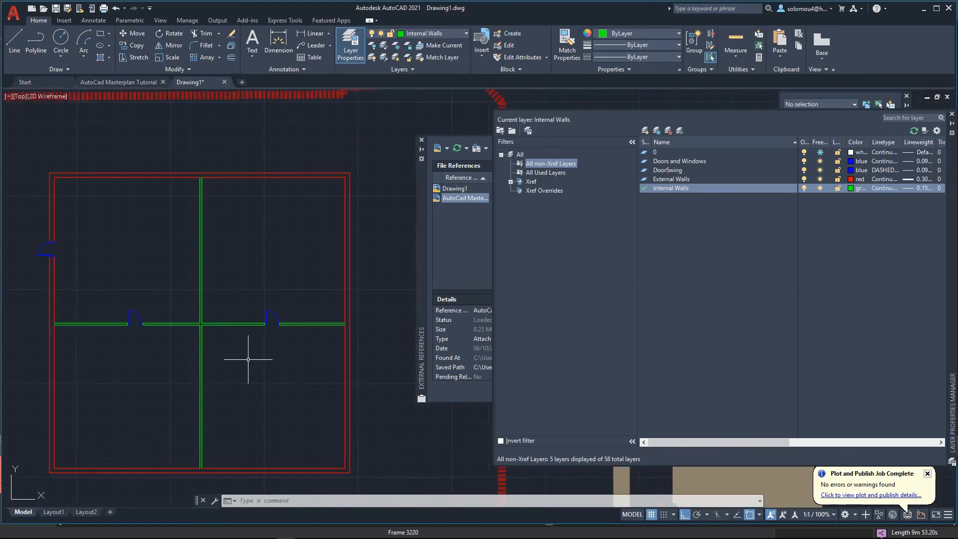
scroll(76, 326, up, 2)
scroll(149, 367, down, 2)
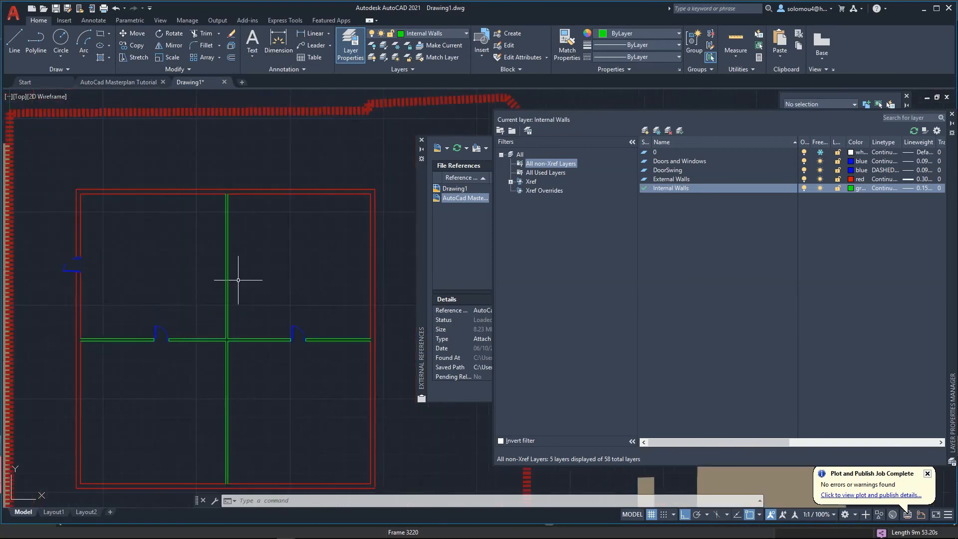
scroll(299, 353, up, 4)
click(246, 252)
click(349, 353)
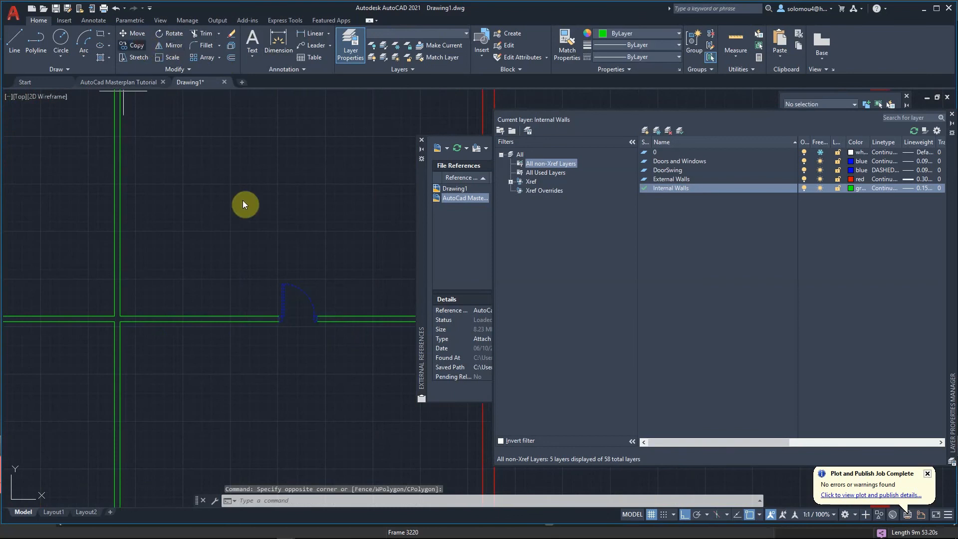
click(279, 322)
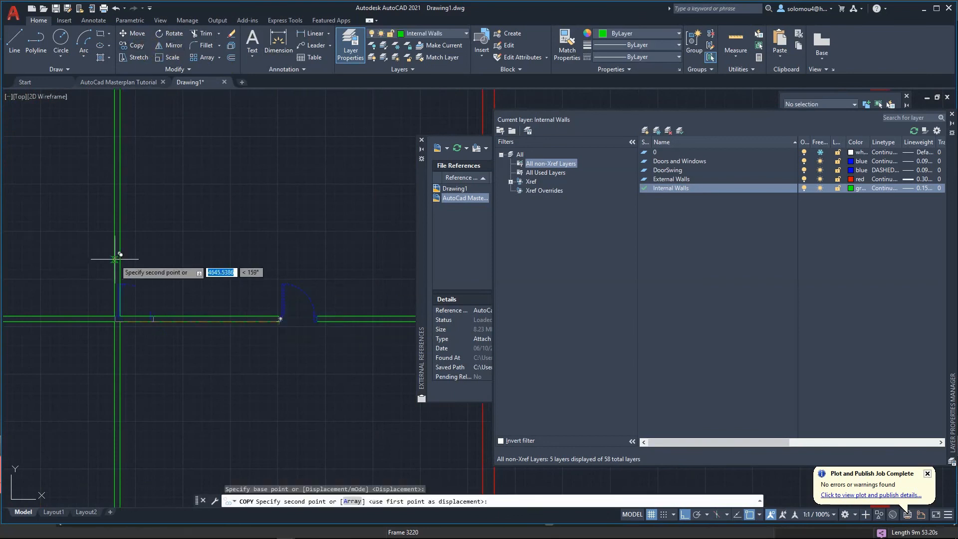
scroll(117, 319, up, 3)
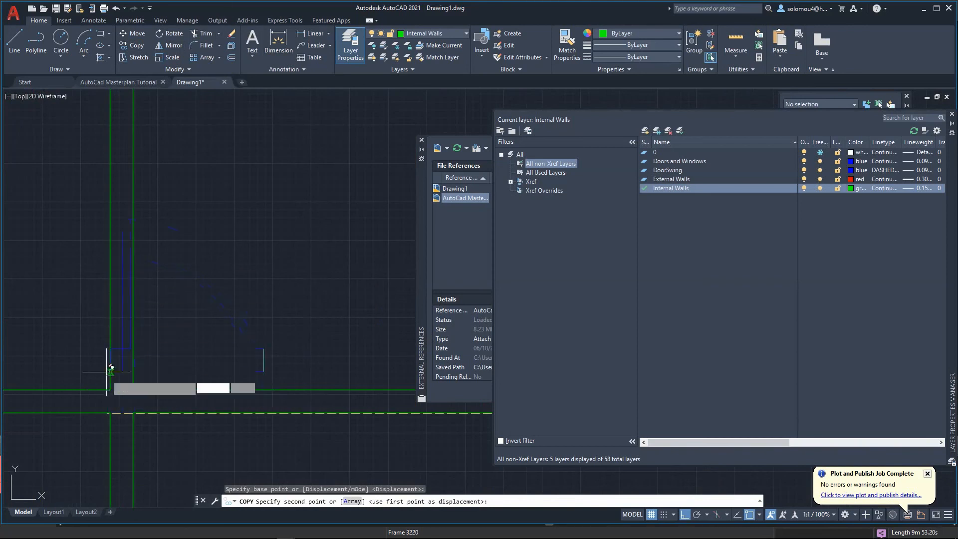
click(122, 114)
scroll(170, 177, down, 4)
key(Escape)
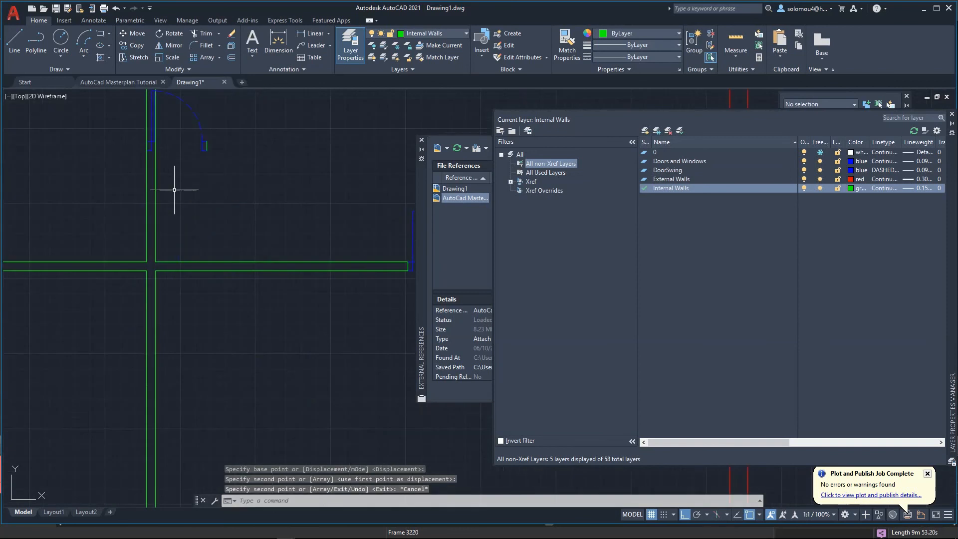
Step: Move the new door copy right so its left frame's outer edge lies on the vertical wall's right line
scroll(182, 206, up, 4)
scroll(189, 240, down, 4)
scroll(132, 101, up, 2)
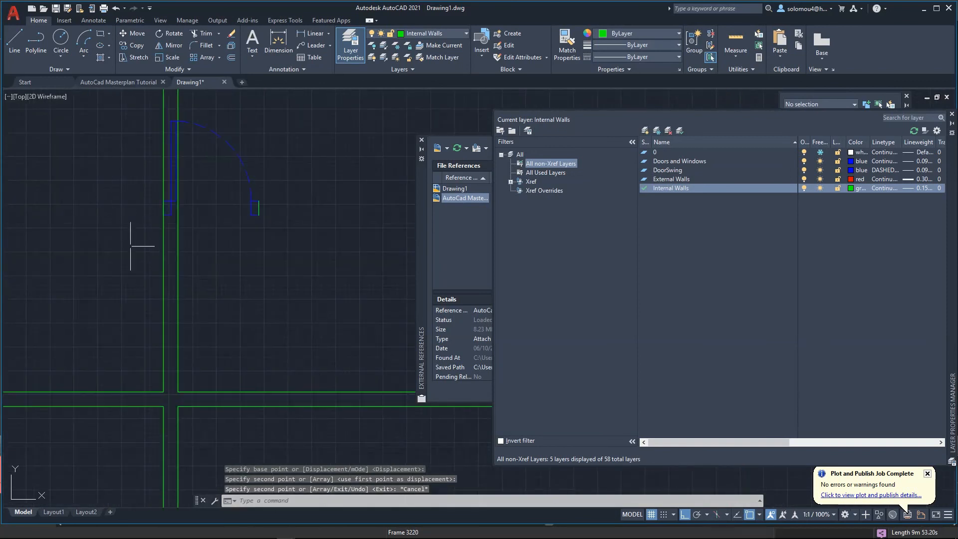
scroll(130, 246, down, 2)
scroll(133, 145, up, 2)
click(132, 141)
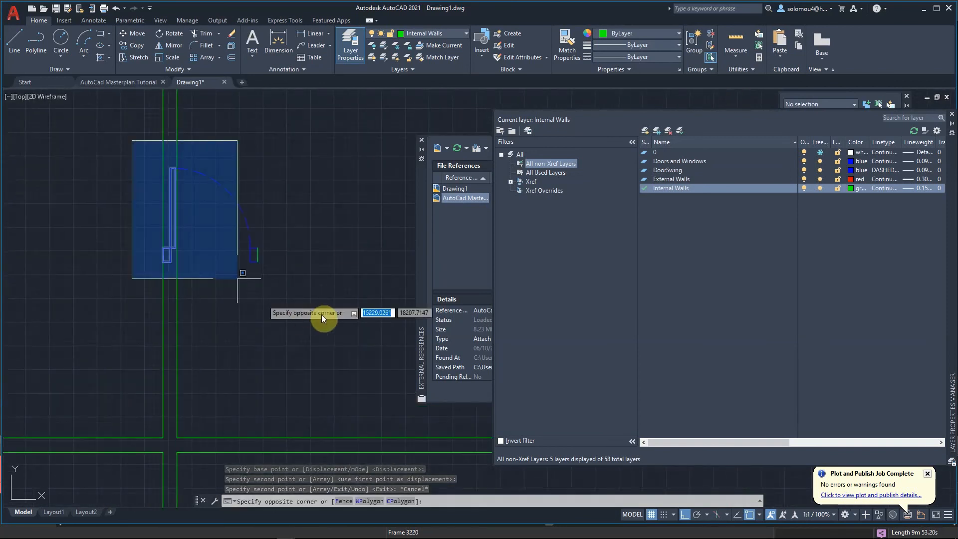
click(324, 313)
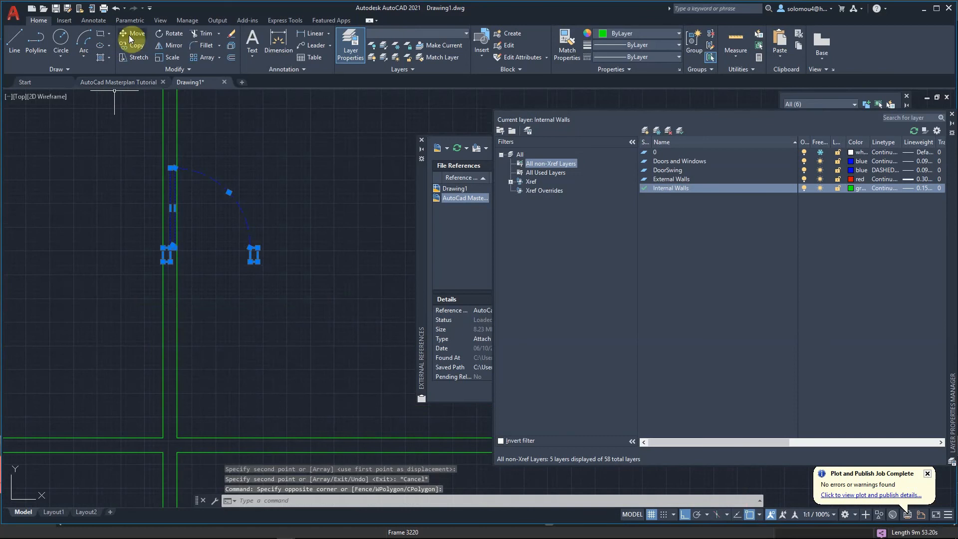
text(m)
key(Return)
scroll(203, 290, up, 2)
click(165, 250)
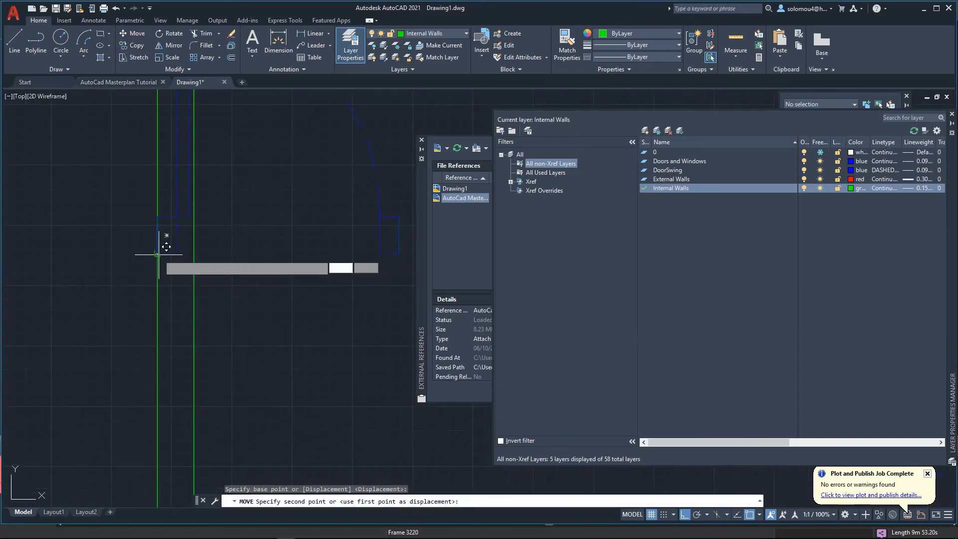
key(Escape)
Step: Move the door copy straight down along the vertical wall to the upper line of the horizontal wall
scroll(190, 252, down, 2)
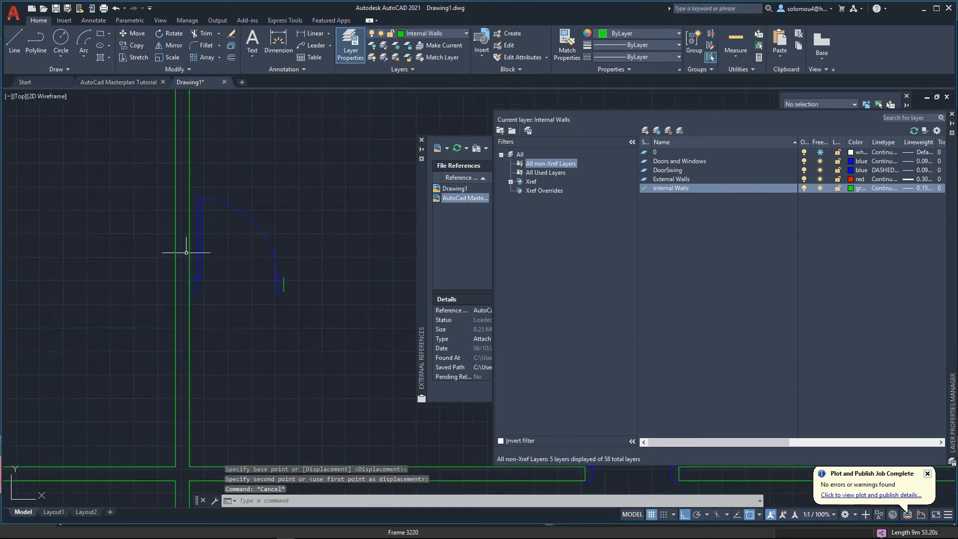
click(128, 147)
click(325, 330)
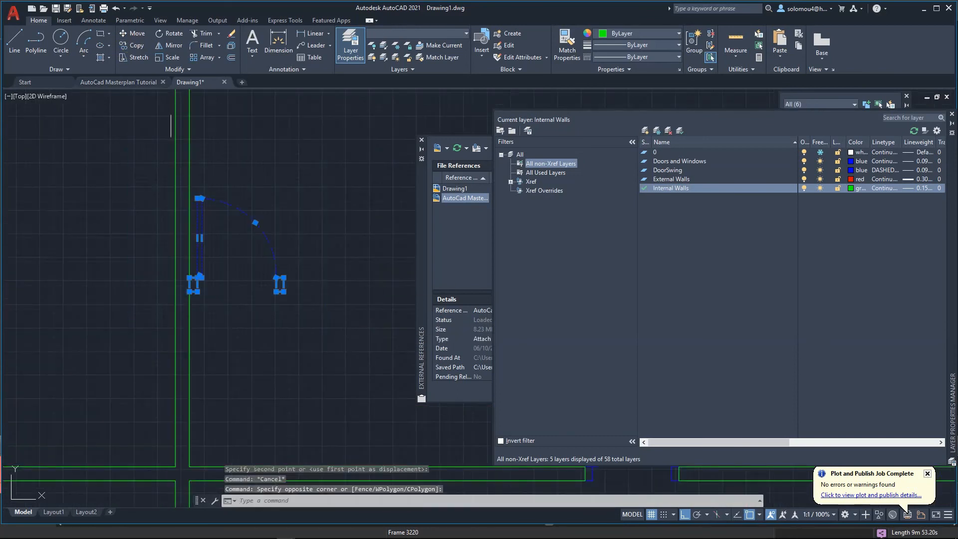
click(134, 33)
click(194, 284)
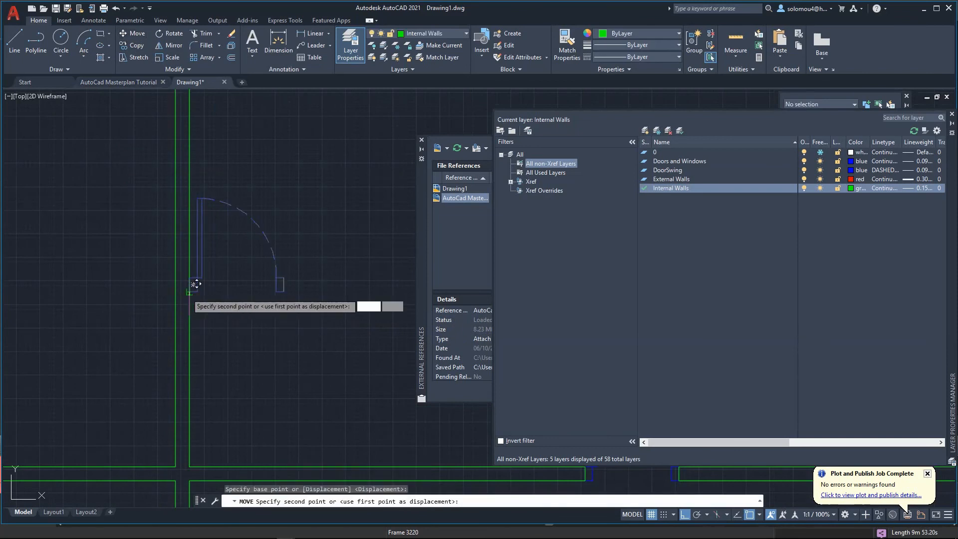
click(196, 460)
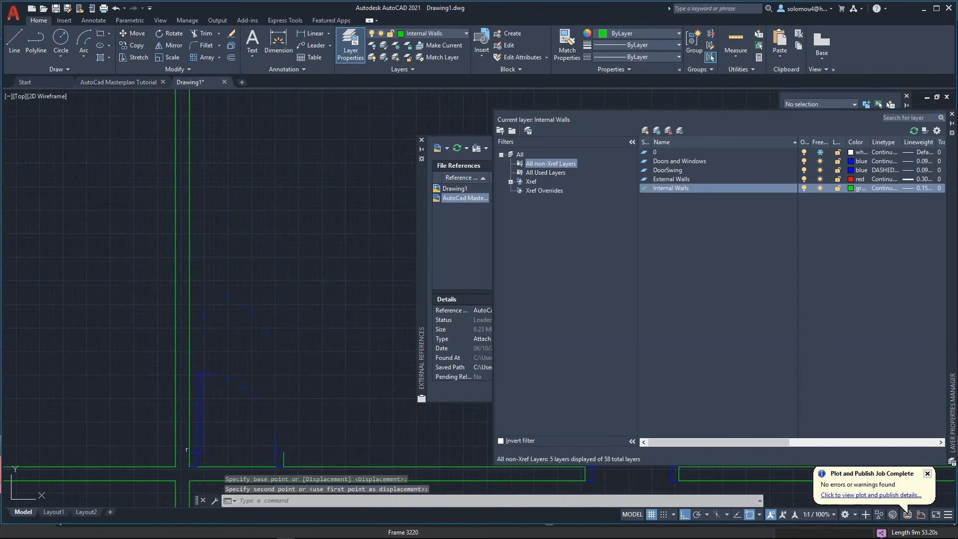
Step: Move the door copy with its wall end lines 3000 straight up along the vertical internal wall
scroll(152, 368, down, 2)
click(145, 339)
click(280, 436)
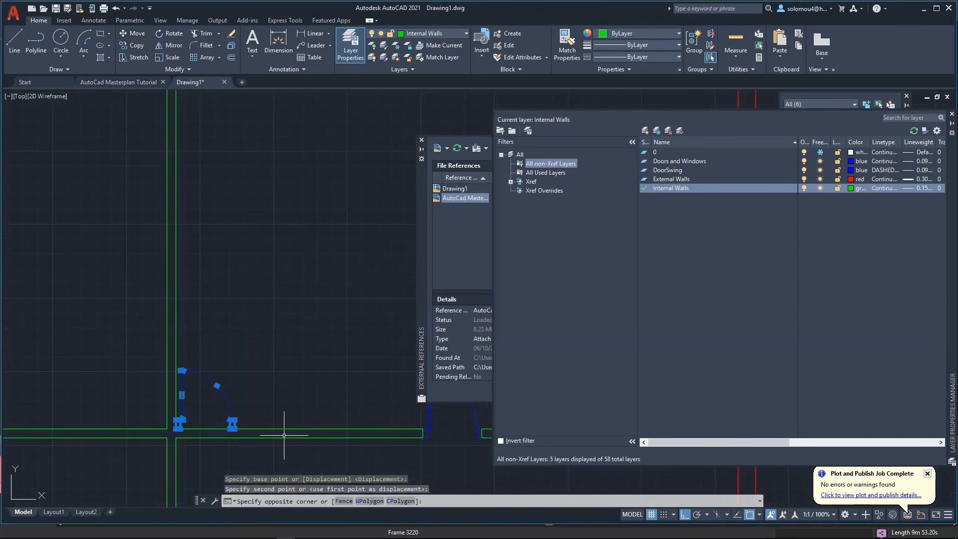
click(125, 40)
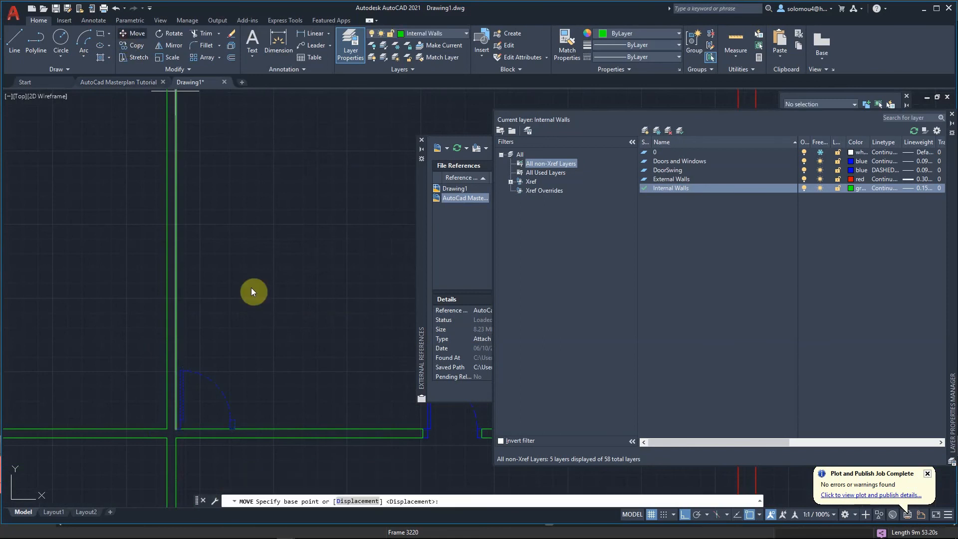
click(275, 384)
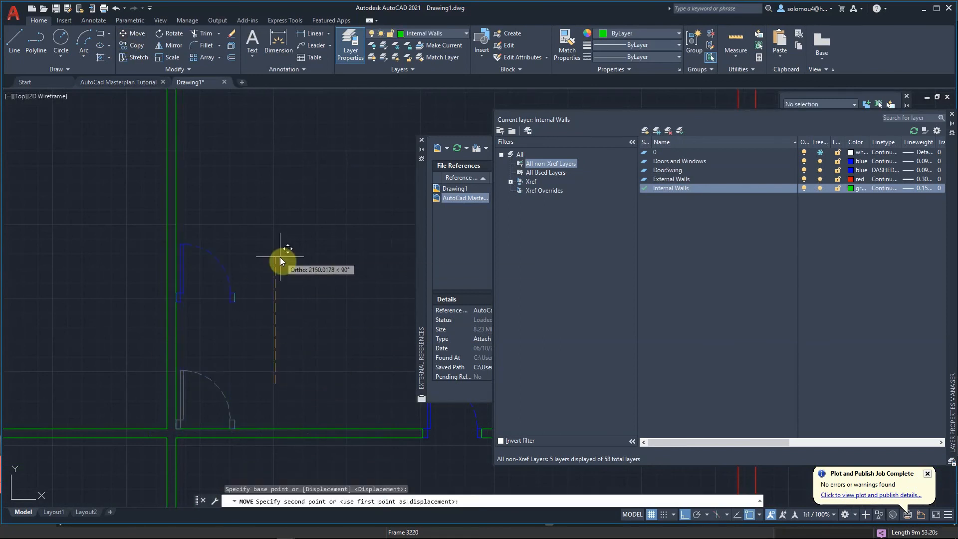
text(3000)
key(Return)
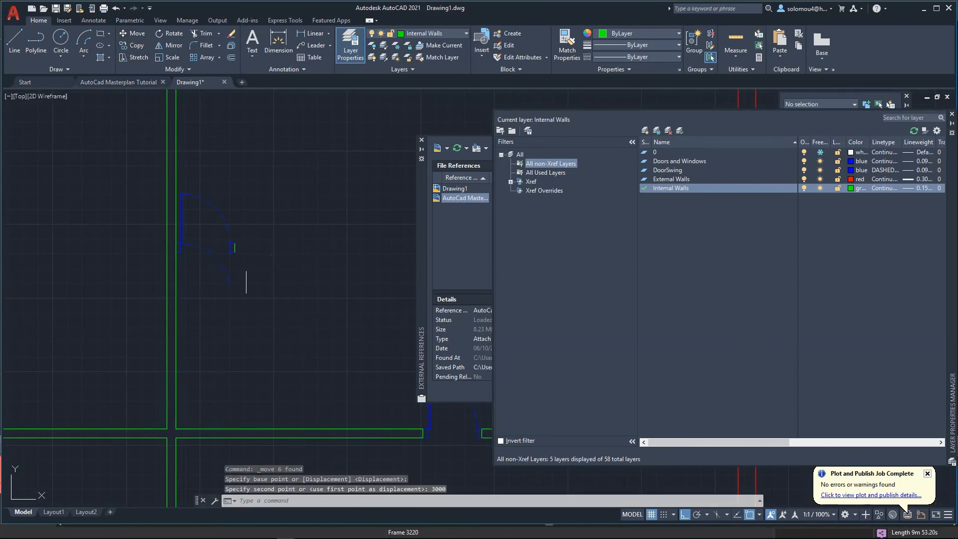
Step: Rotate the door copy 90° counterclockwise about its left frame's lower outer corner so it sits within the vertical wall
scroll(160, 193, up, 6)
scroll(160, 193, down, 4)
click(156, 225)
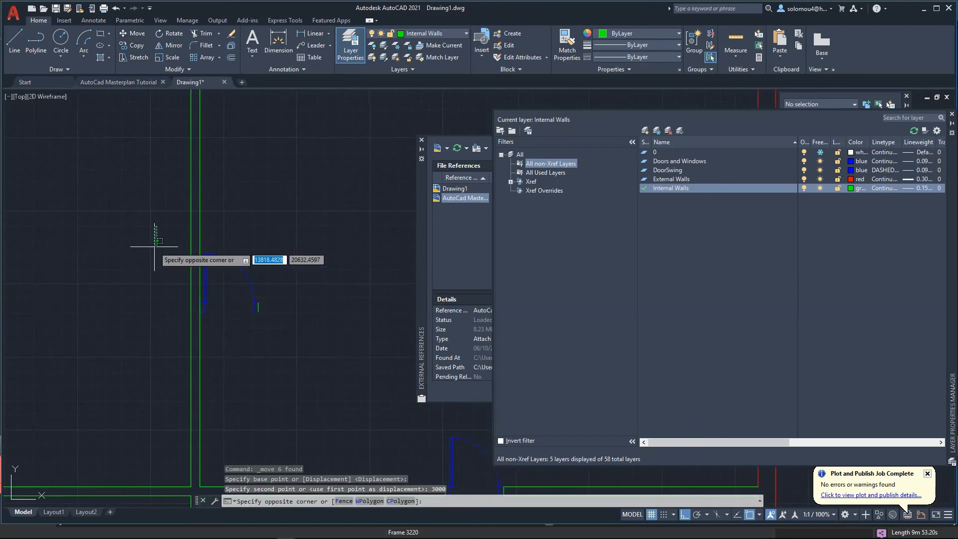
click(307, 342)
click(164, 38)
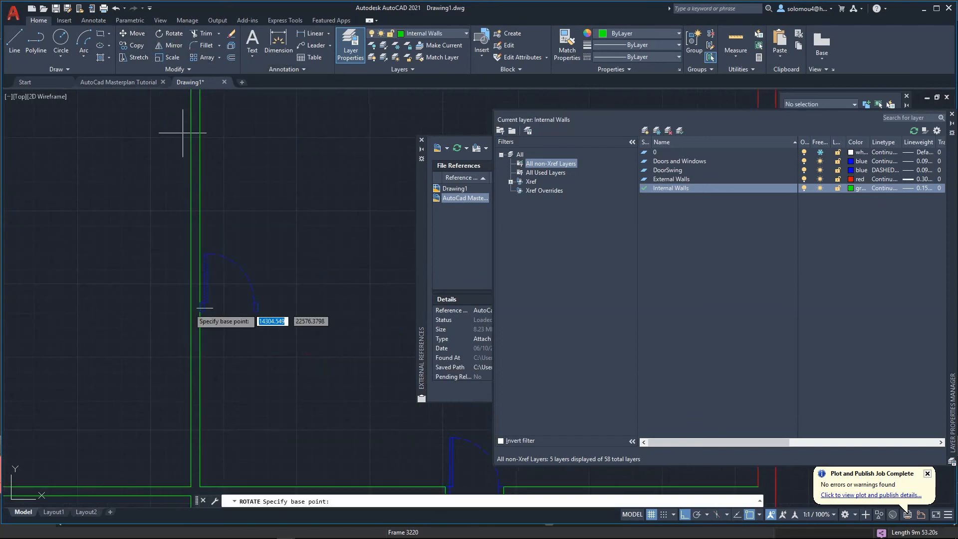
scroll(189, 325, up, 4)
click(216, 290)
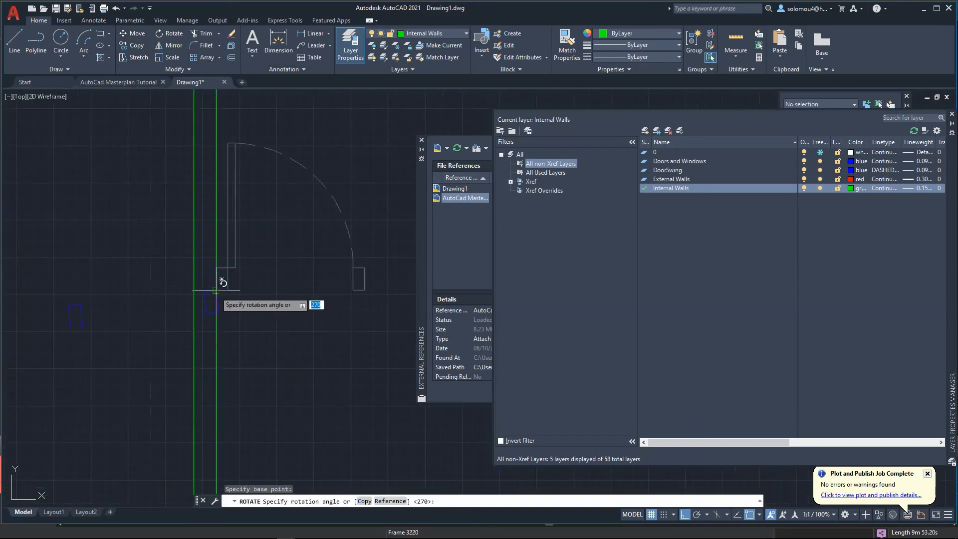
click(220, 135)
middle_drag(149, 133, 175, 197)
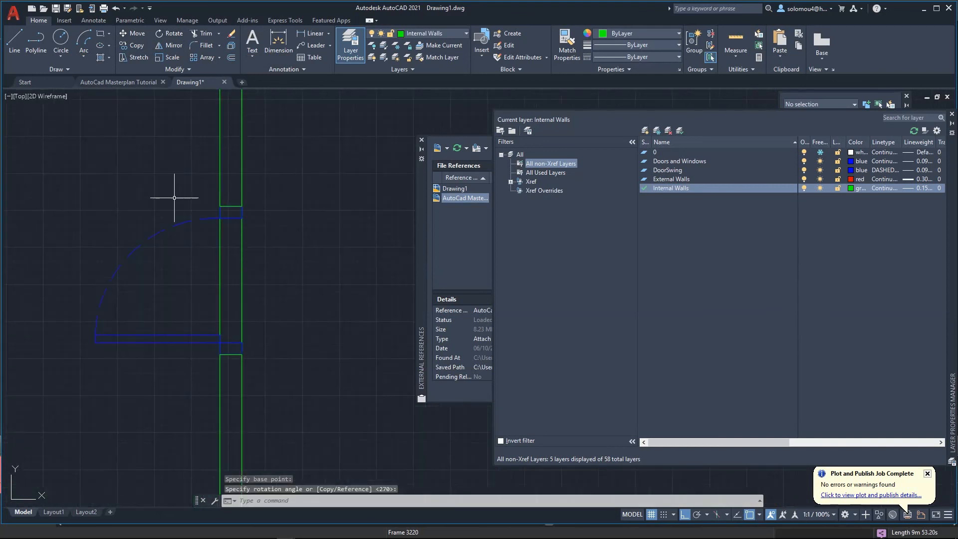
Step: Trim both vertical wall lines out of the rotated door's opening, using the two wall end lines as boundaries
click(199, 198)
click(293, 213)
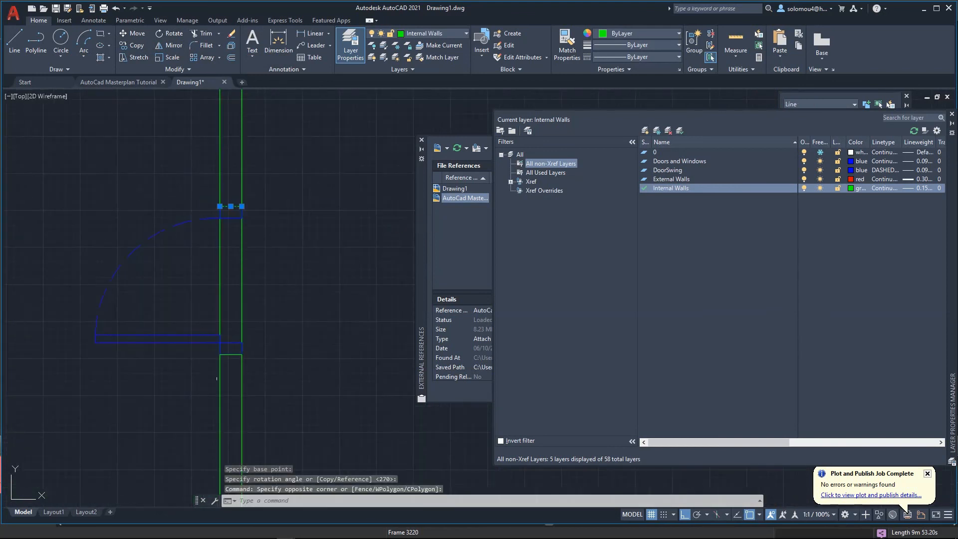
click(203, 350)
click(257, 361)
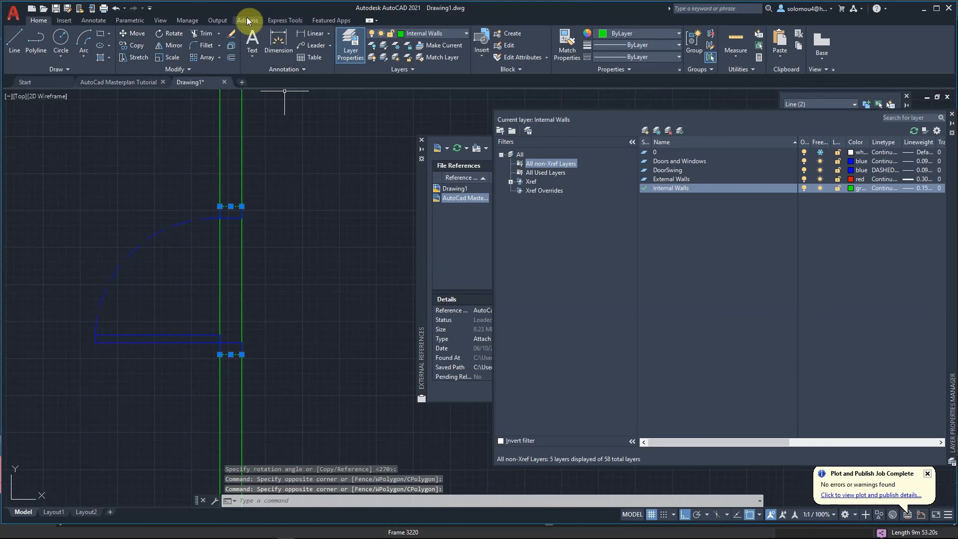
click(202, 33)
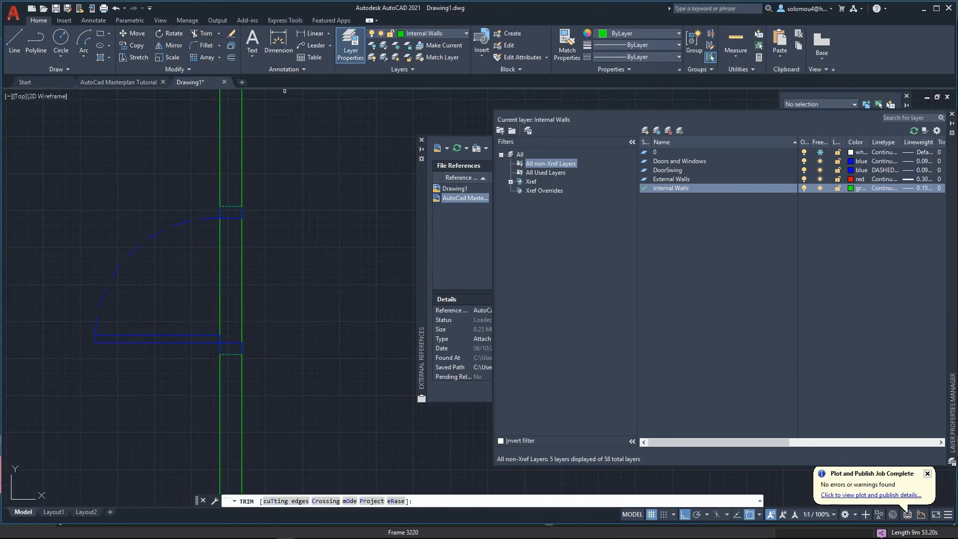
click(258, 259)
click(193, 263)
key(Escape)
scroll(262, 265, down, 10)
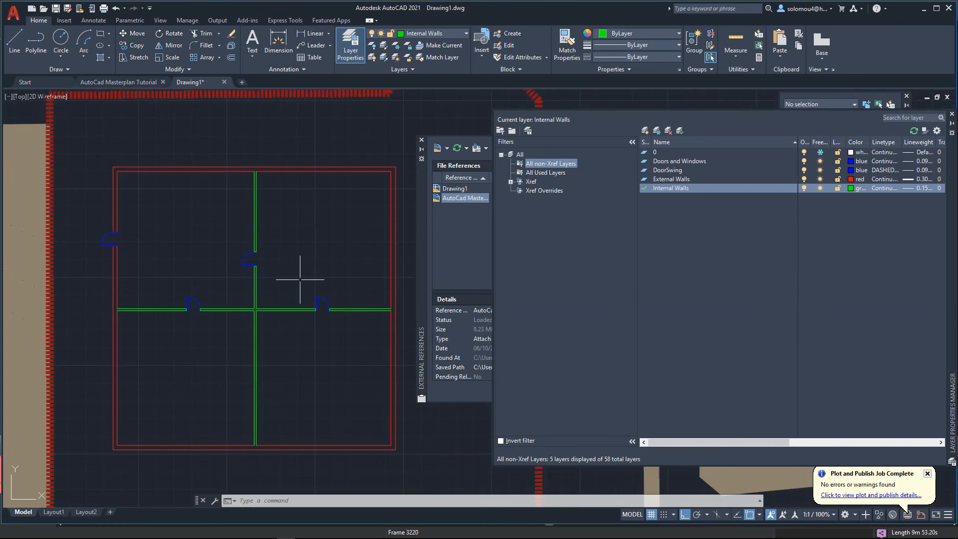
scroll(275, 314, down, 2)
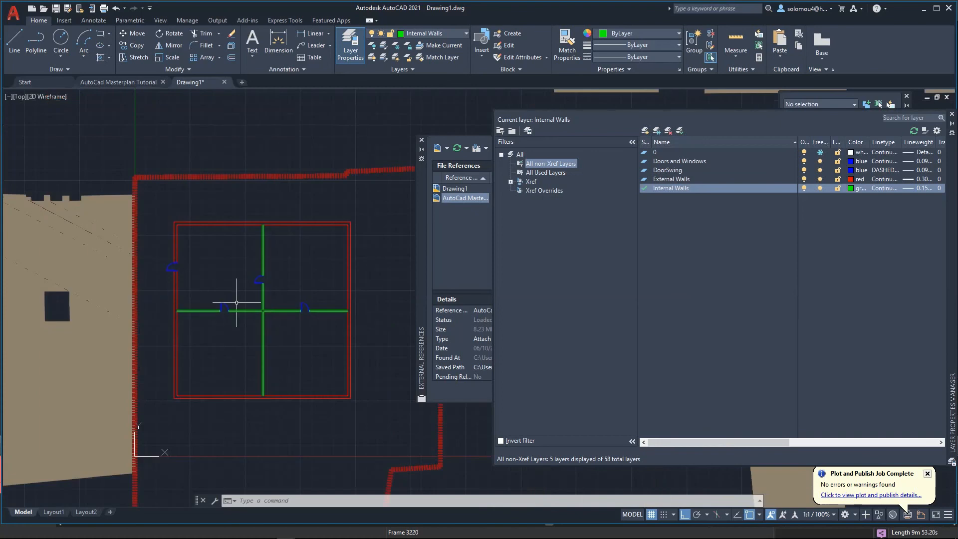
scroll(324, 276, up, 2)
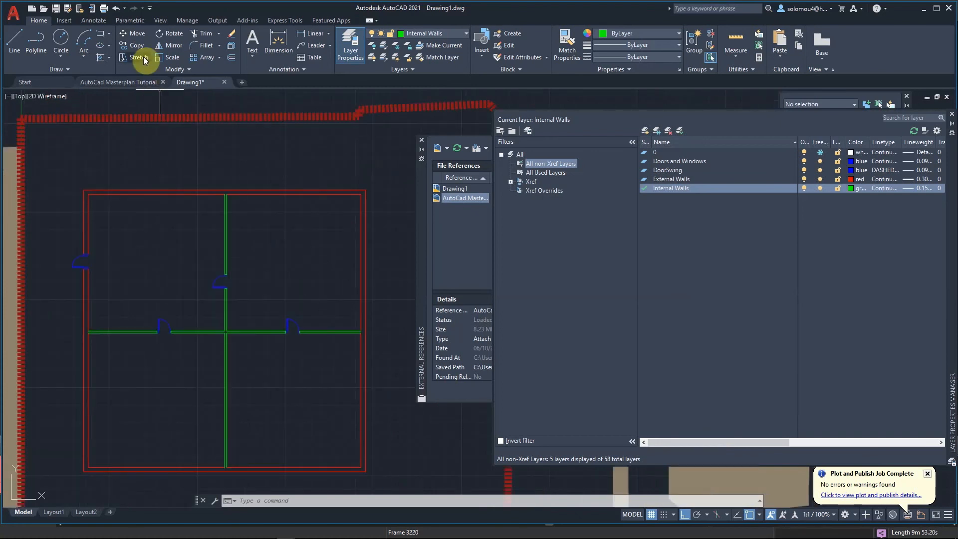
scroll(220, 300, up, 4)
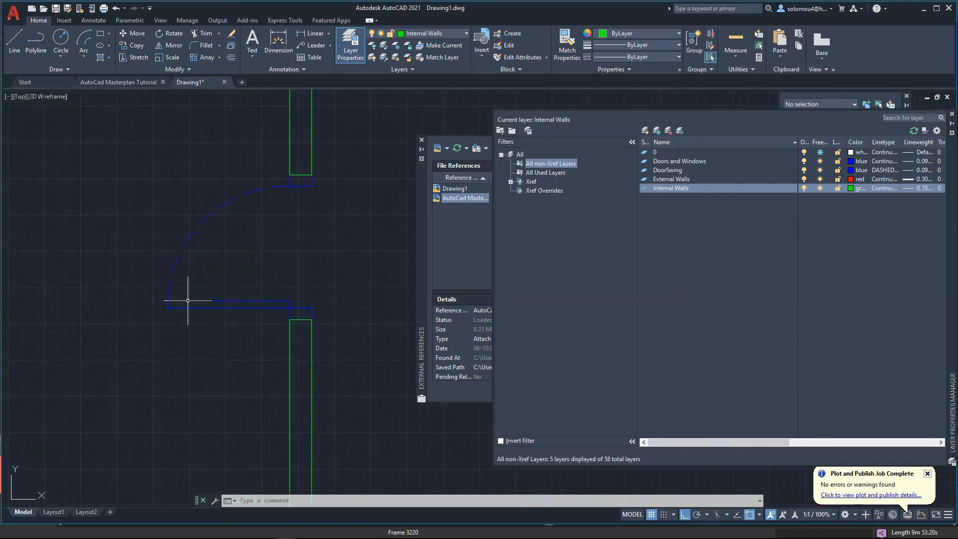
click(242, 349)
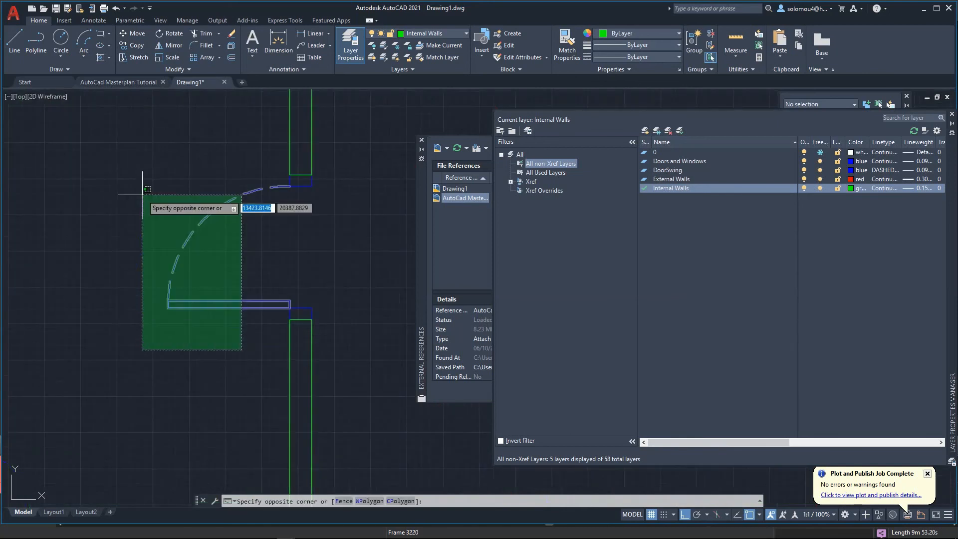
key(Escape)
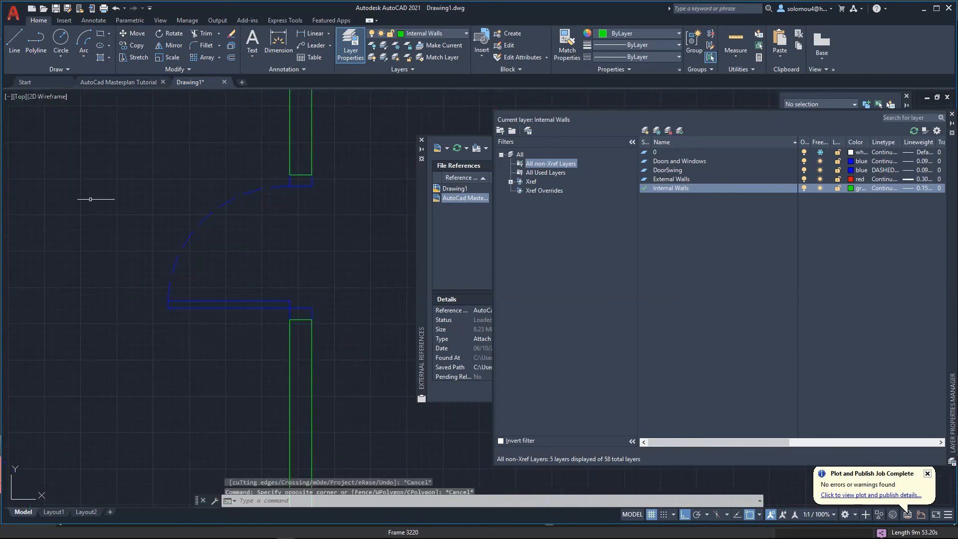
click(14, 40)
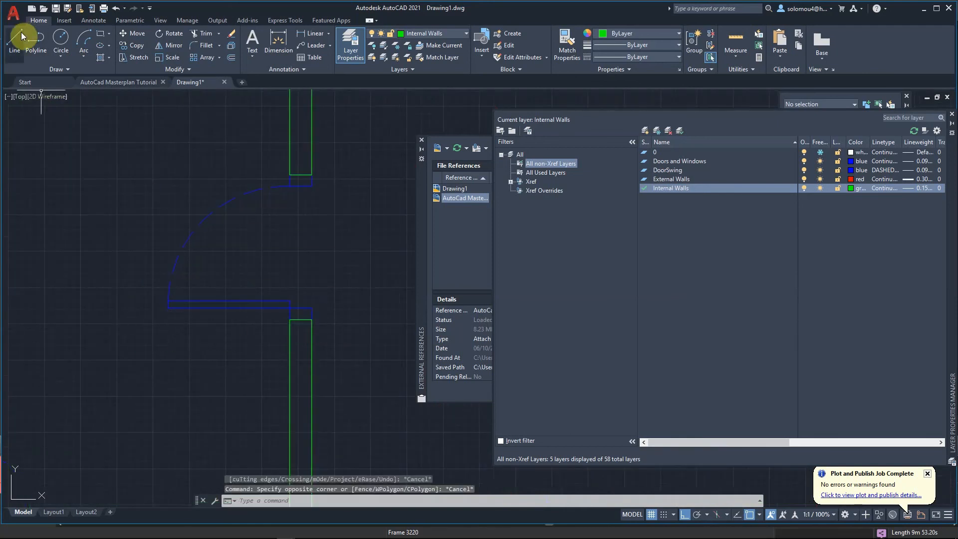
click(312, 186)
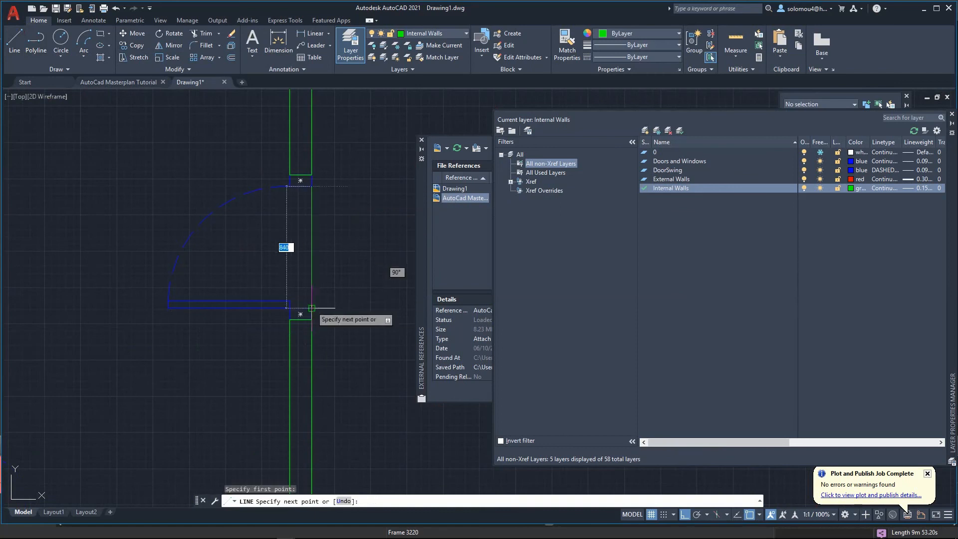
key(Escape)
click(310, 263)
key(Escape)
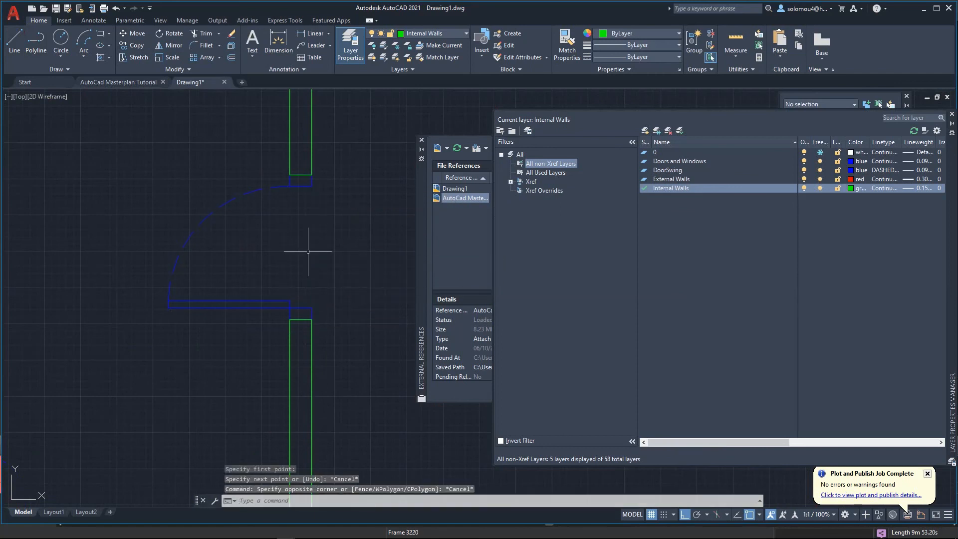
Step: Draw a vertical helper line across the door opening between the two frames' inner corners on the wall's right side
click(23, 40)
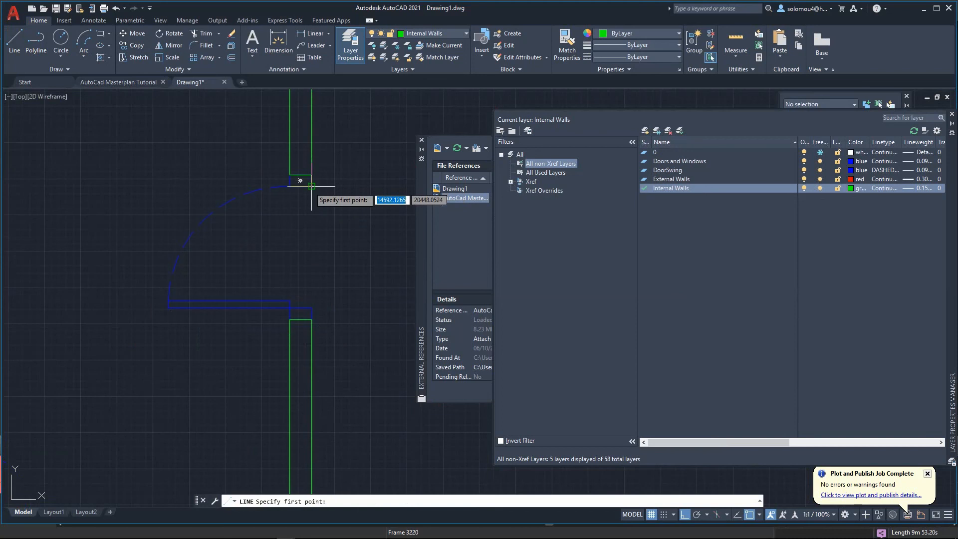
click(312, 186)
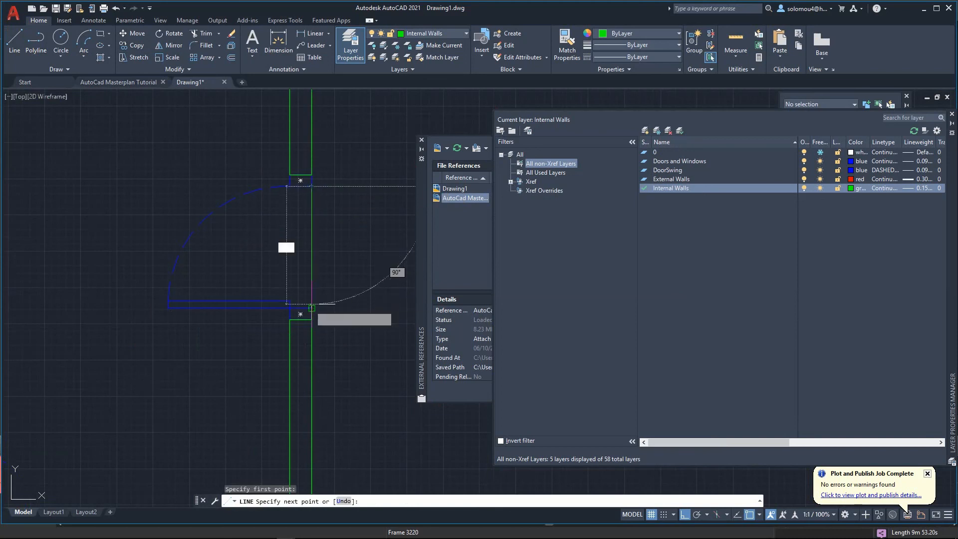
click(311, 308)
key(Return)
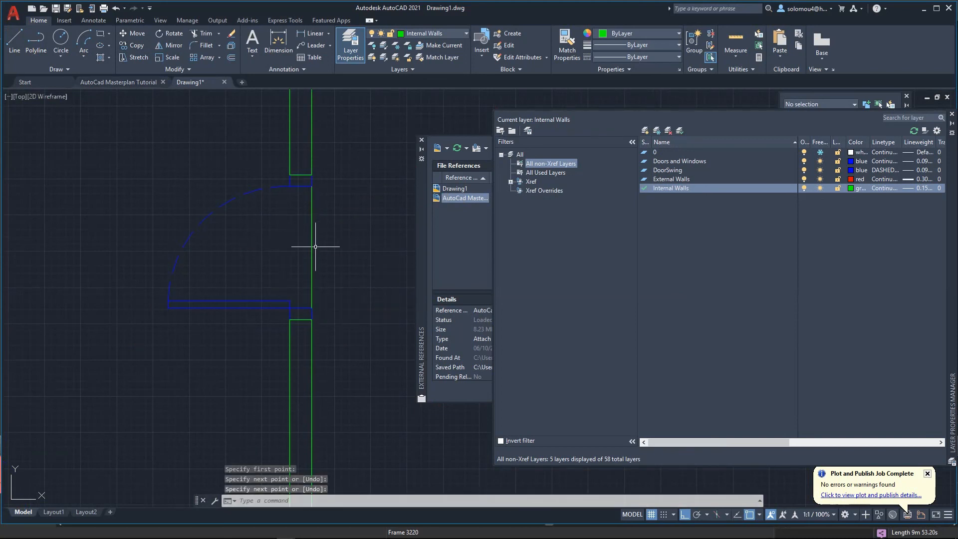
Step: Mirror the door leaf and swing arc about a horizontal axis through the helper line's midpoint, erasing the source objects
click(213, 344)
click(169, 272)
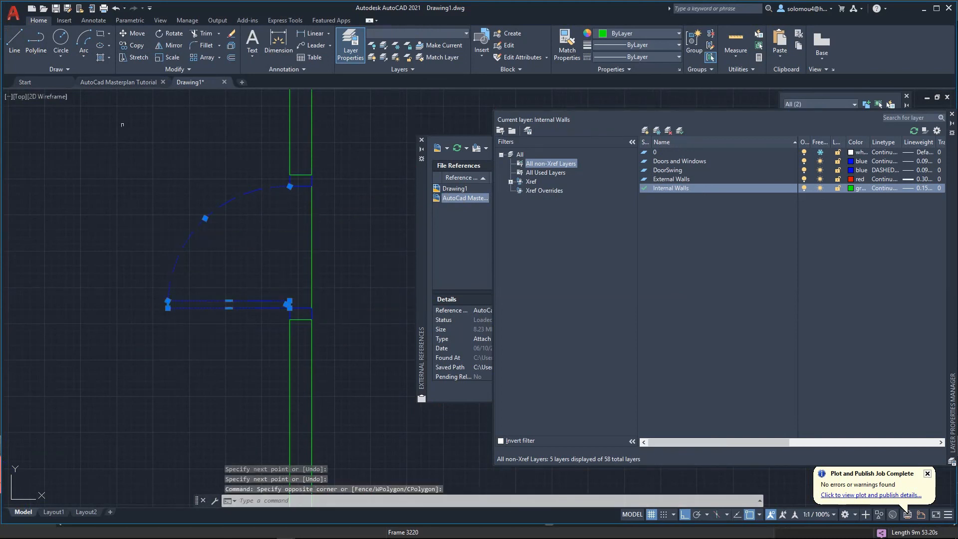
click(169, 46)
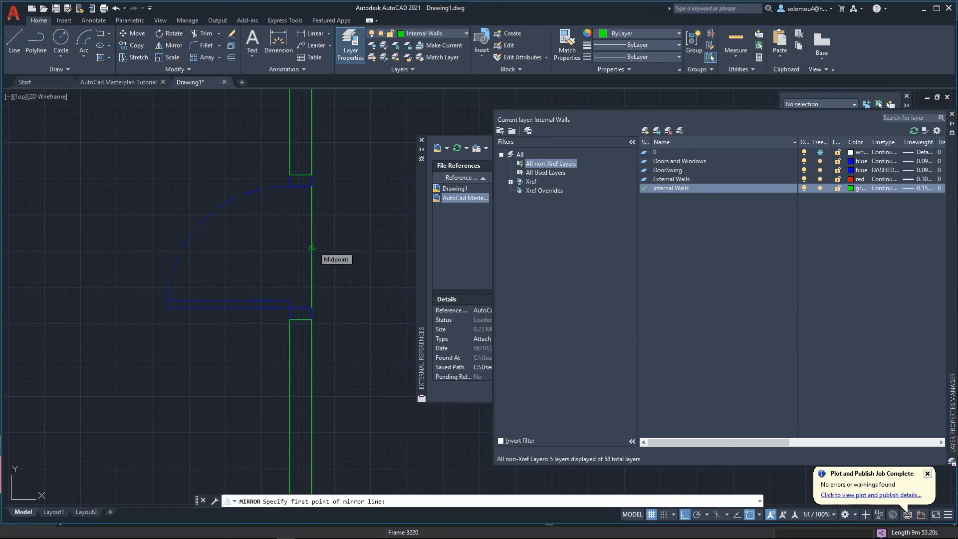
click(312, 246)
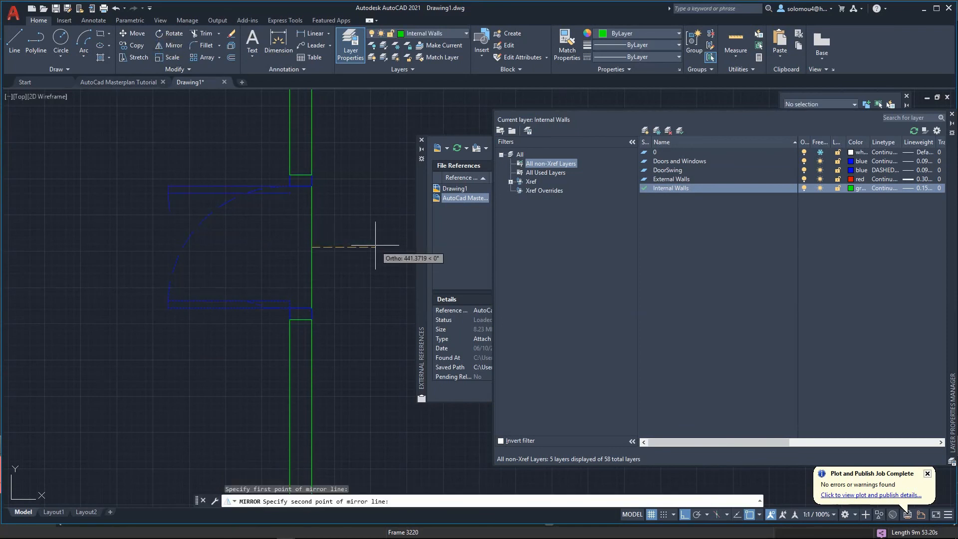
click(376, 245)
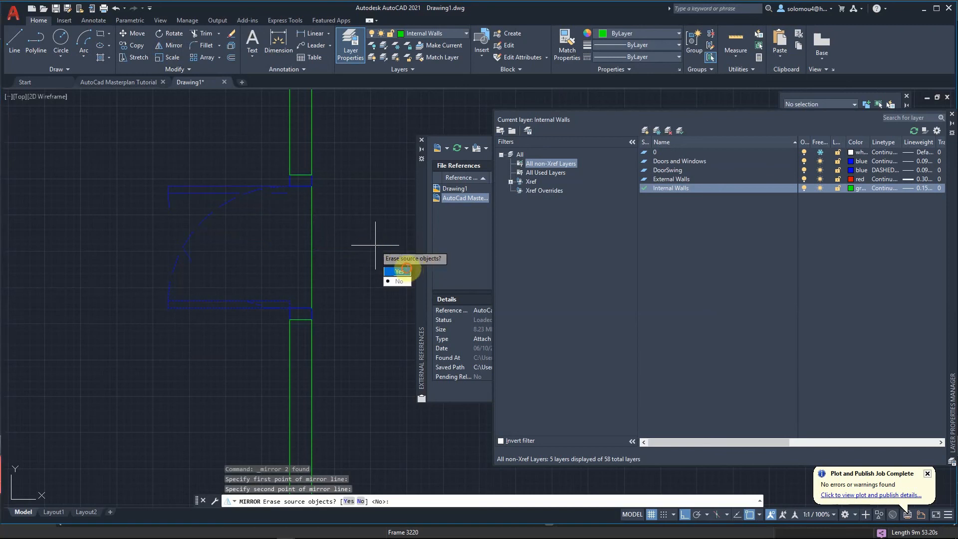
click(406, 270)
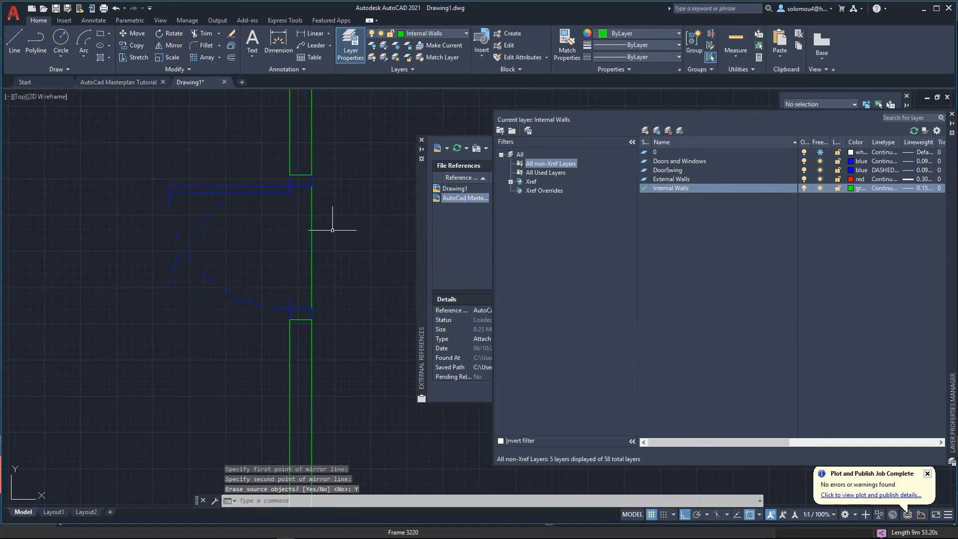
Step: Delete the vertical helper line from the door opening
click(332, 230)
click(310, 234)
key(Delete)
scroll(322, 253, down, 2)
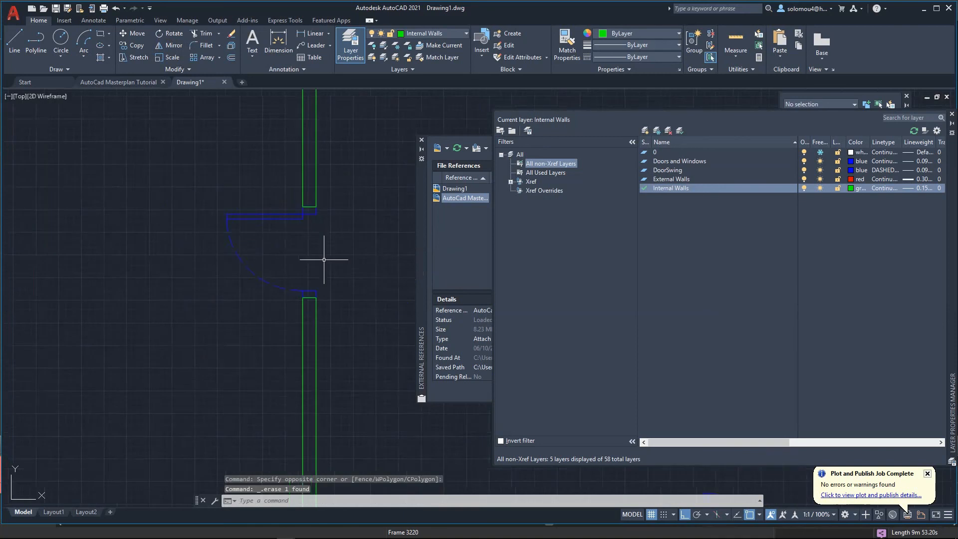
scroll(228, 270, down, 5)
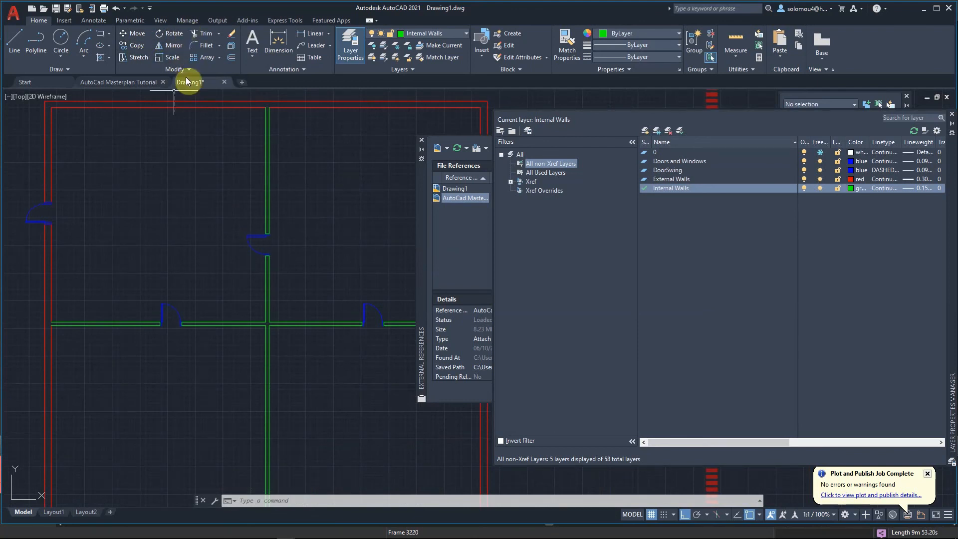
Step: Fillet the two outer lines of the external walls at the plan's upper-left corner
click(206, 45)
scroll(50, 155, up, 9)
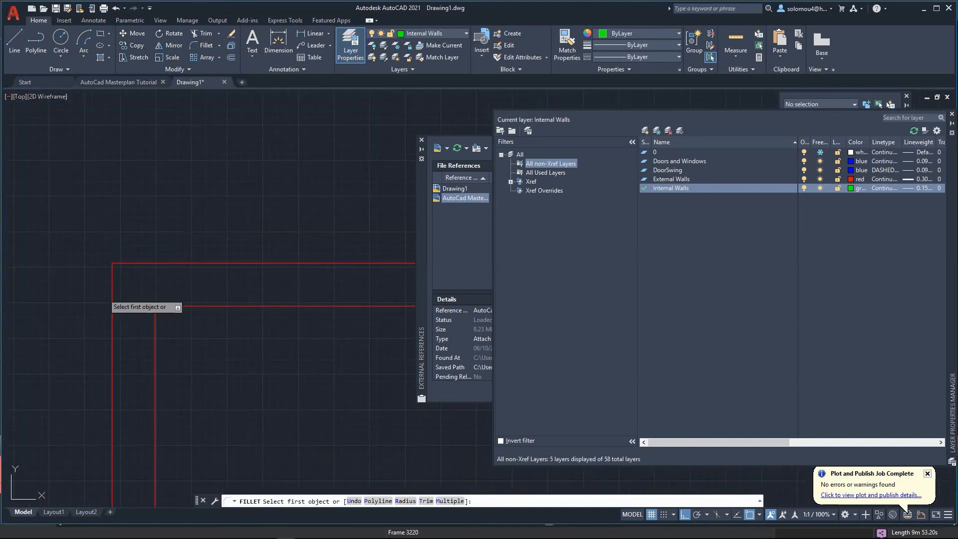
click(112, 297)
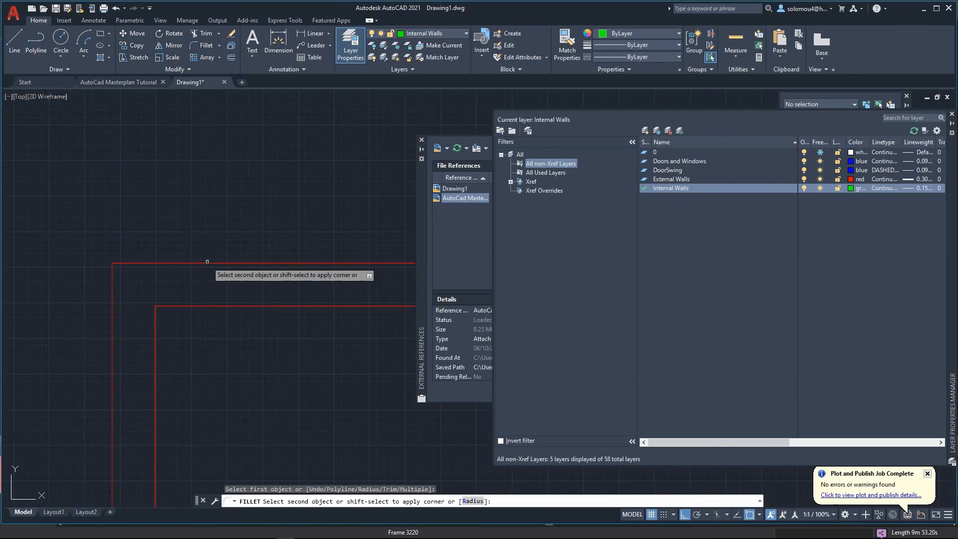
click(207, 263)
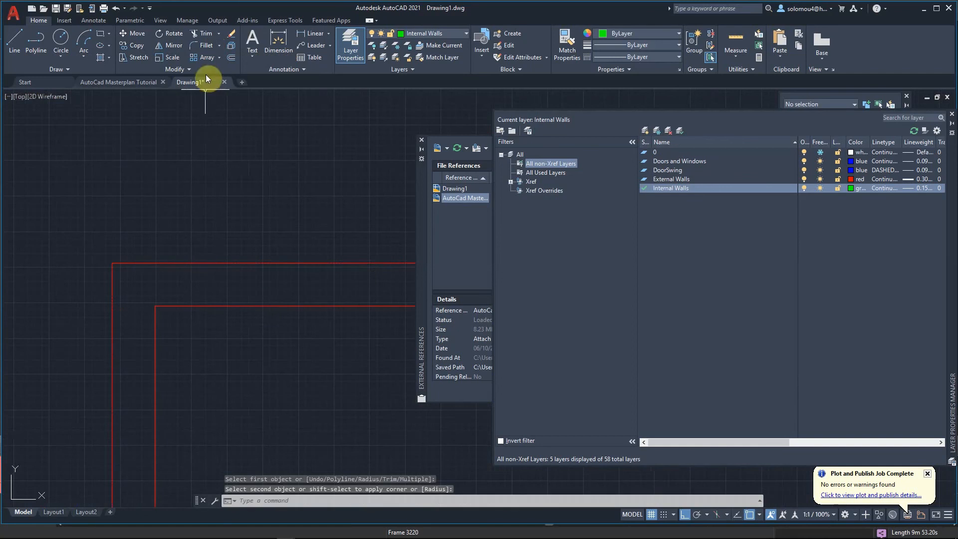
Step: Inspect the outer lines of the external walls at the plan's upper-left corner up close
click(218, 46)
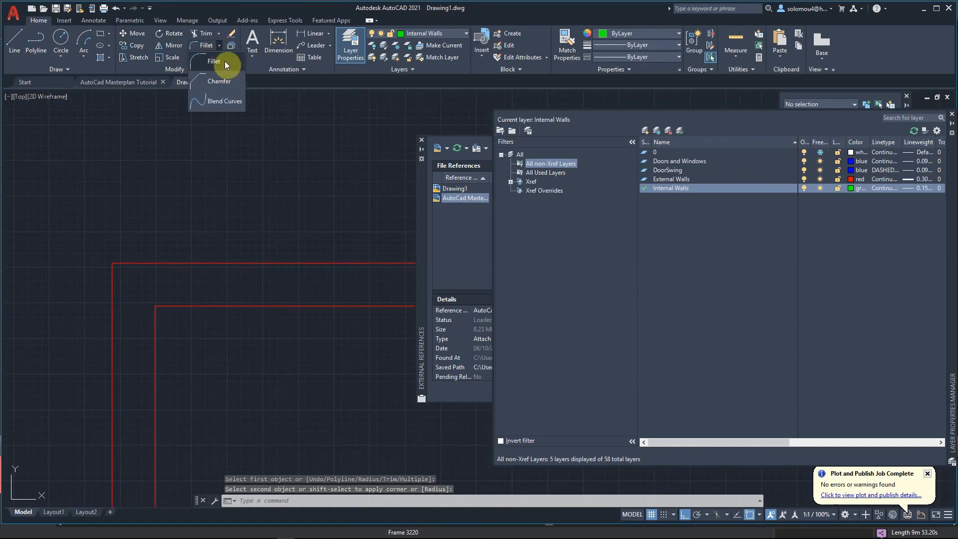
click(215, 62)
click(86, 238)
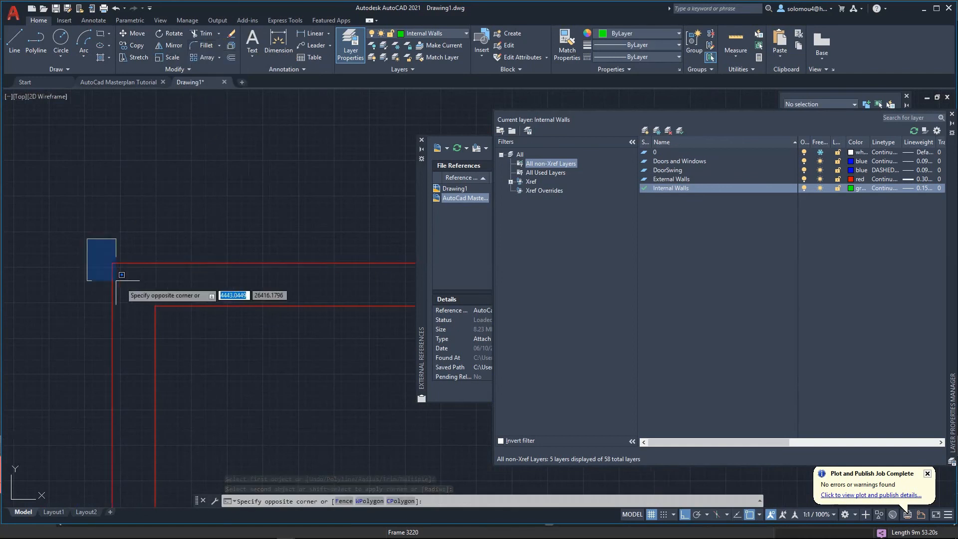
click(127, 284)
scroll(102, 268, up, 5)
scroll(171, 219, up, 4)
scroll(146, 303, up, 5)
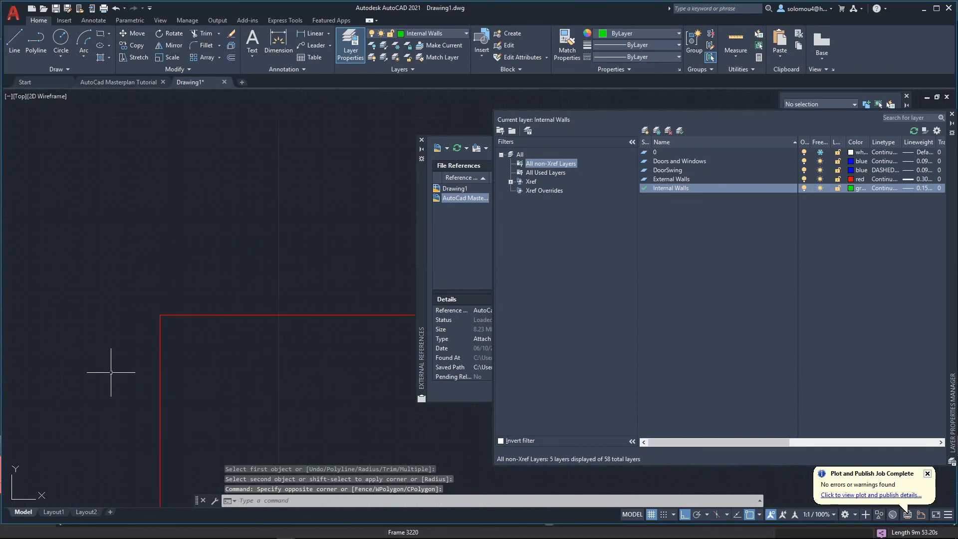
scroll(134, 324, down, 14)
scroll(129, 278, down, 8)
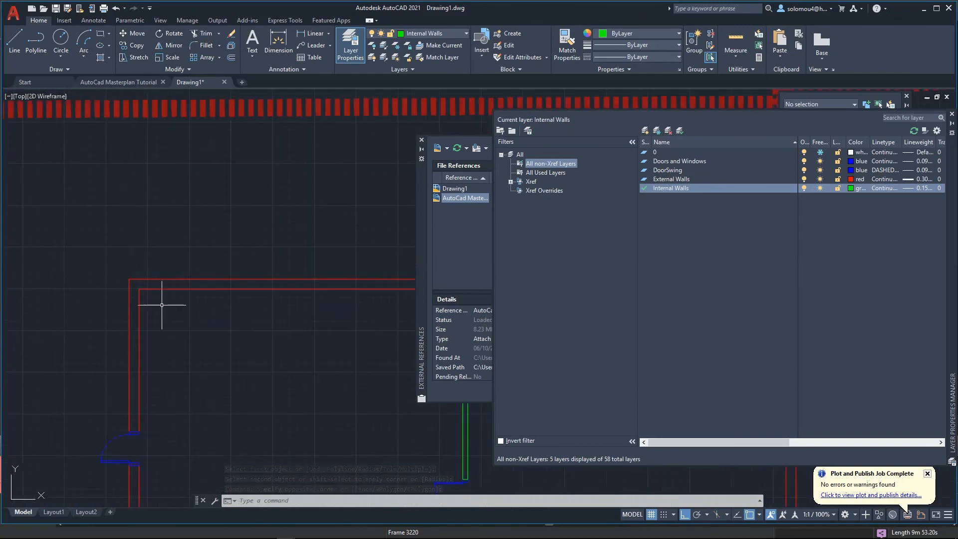
Step: Draw a vertical and a horizontal line crossing each other outside the plan's upper-left corner
click(16, 48)
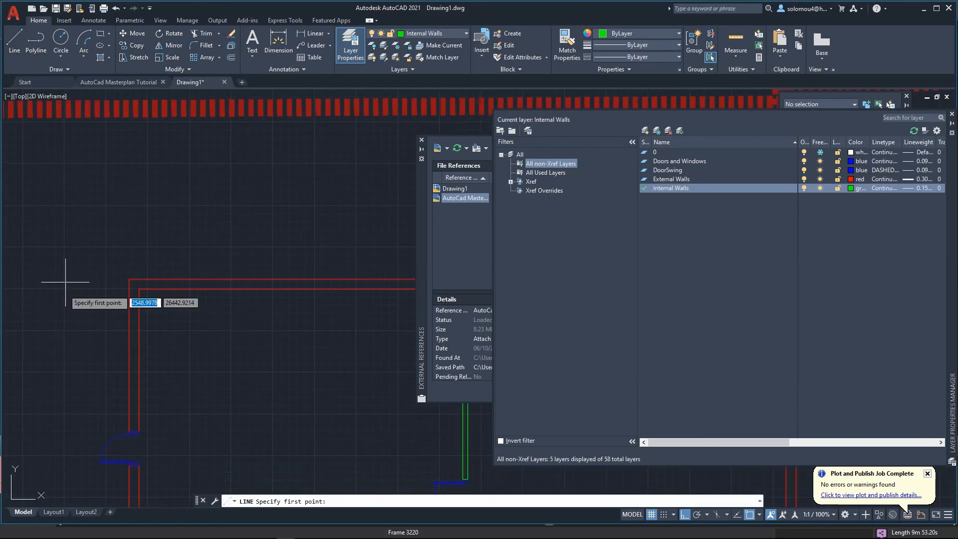
click(59, 330)
click(60, 199)
key(Return)
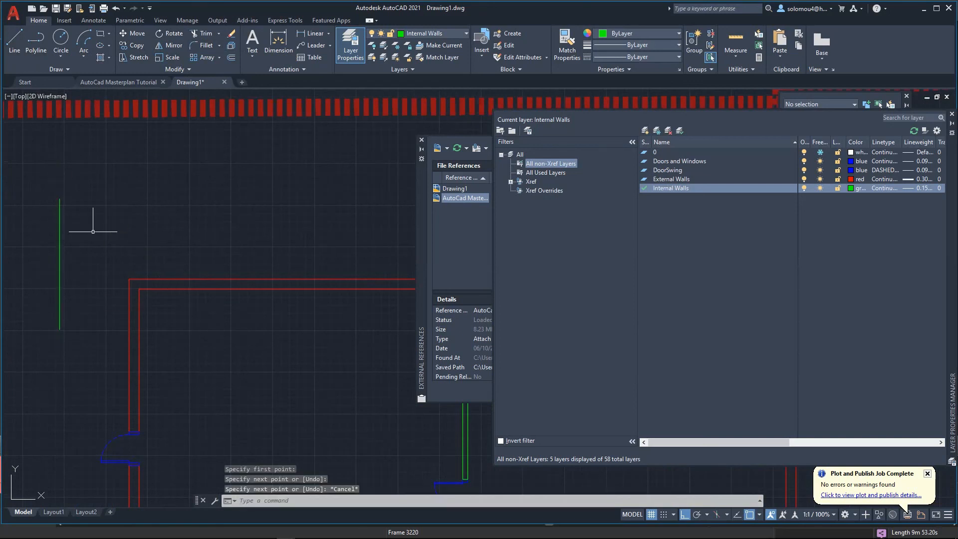
key(Return)
click(35, 226)
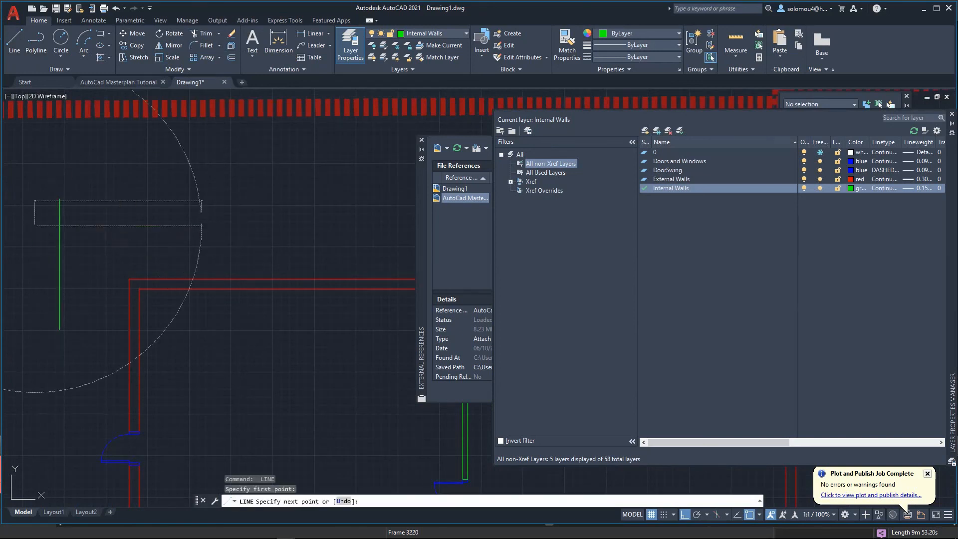
key(Escape)
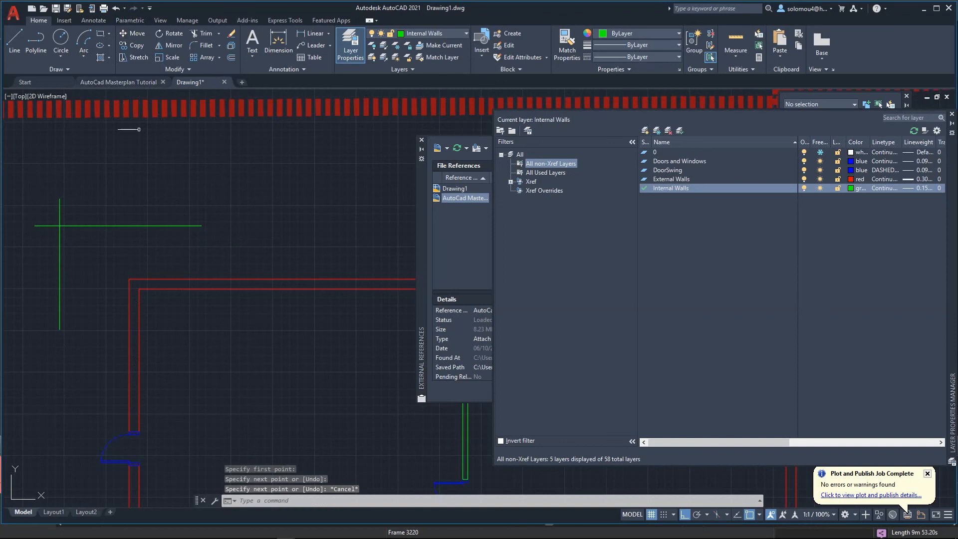
Step: Fillet the two crossing lines into a sharp corner and check the resulting line selection
drag(78, 280, 37, 173)
click(206, 50)
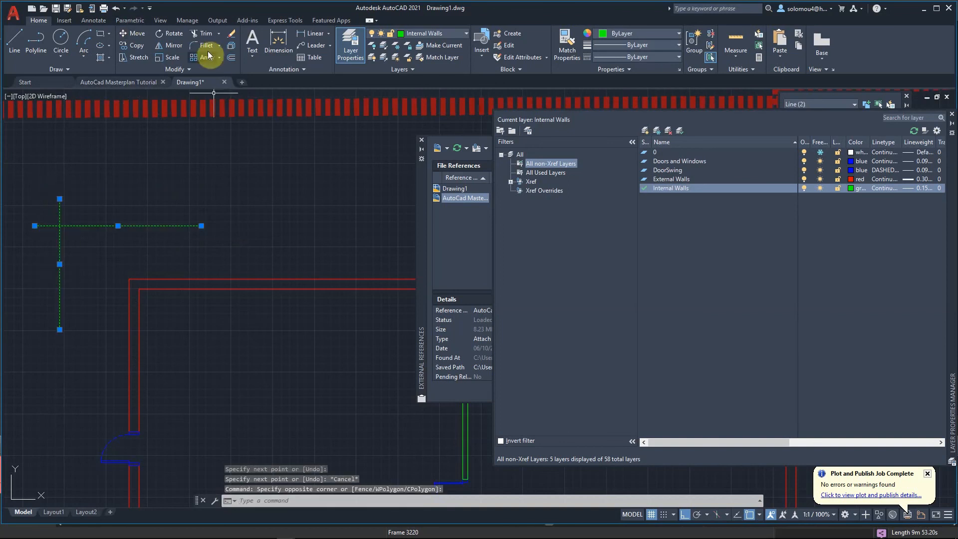
click(60, 239)
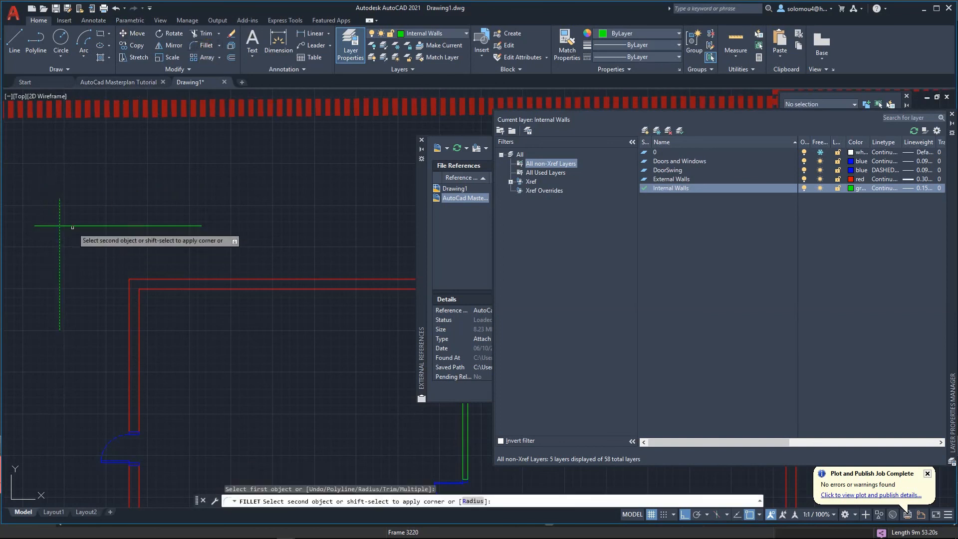
click(79, 251)
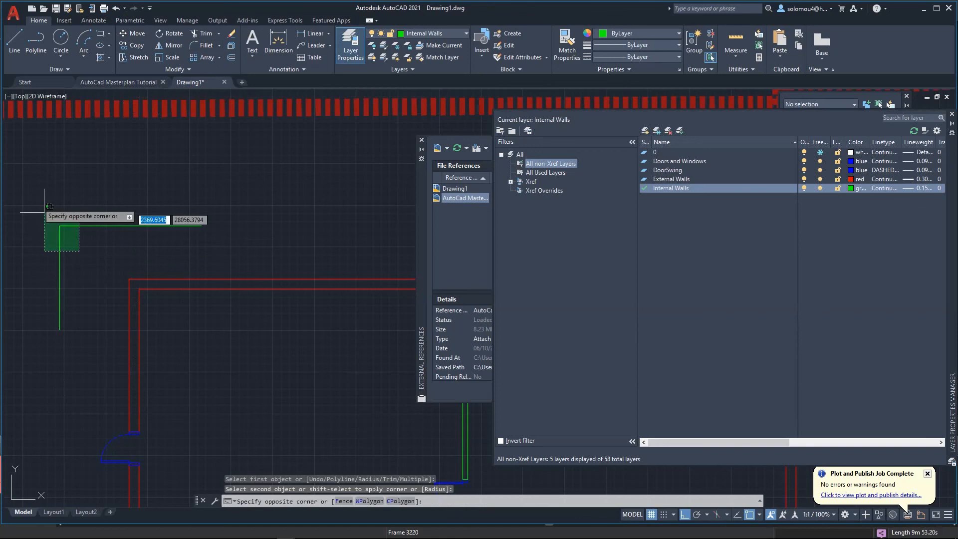
click(31, 192)
mouse_move(806, 96)
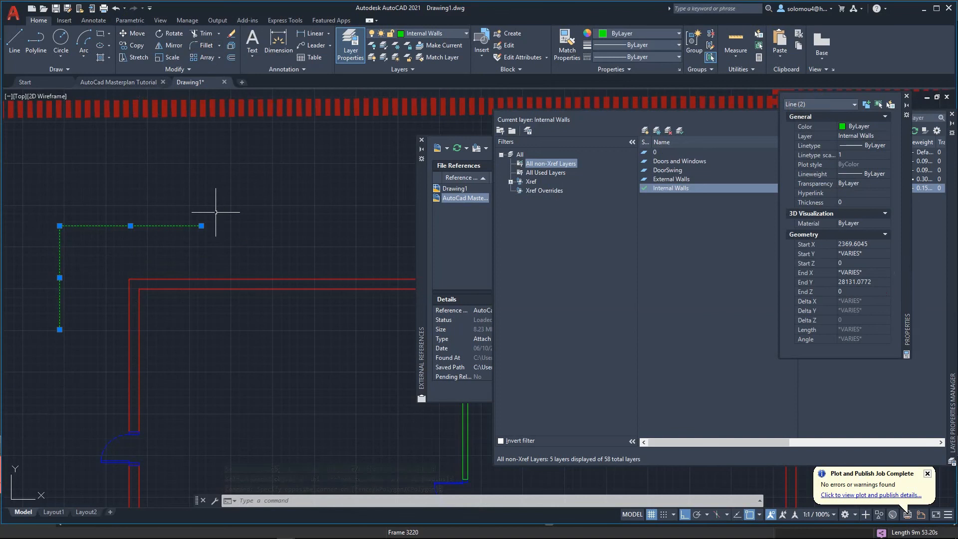
click(214, 212)
key(Escape)
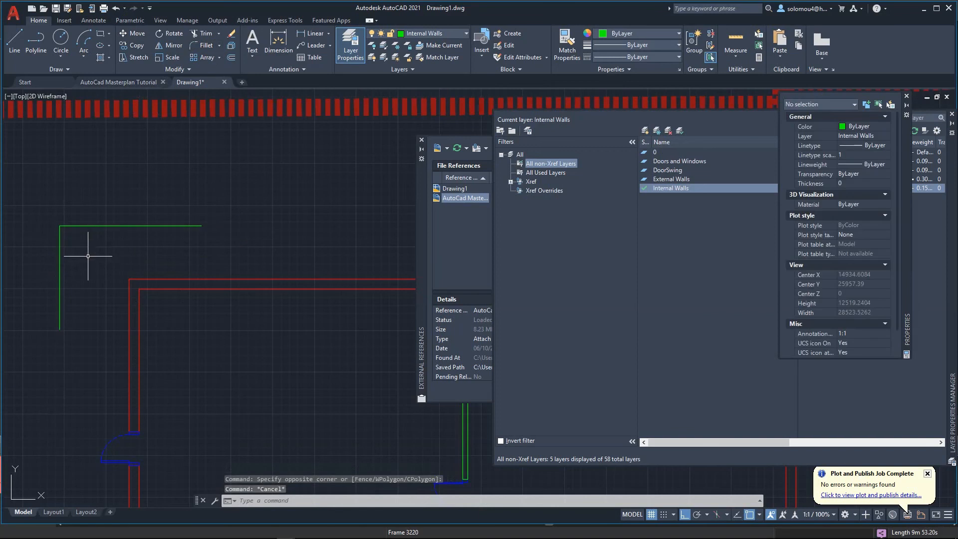
Step: Fillet the corner between the two sample lines with a radius of 90
click(102, 271)
click(38, 209)
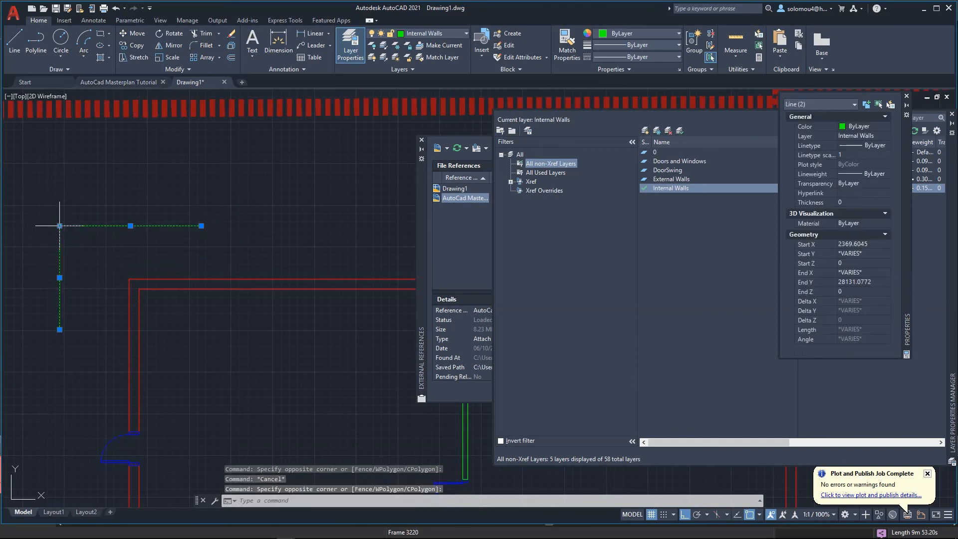
click(199, 48)
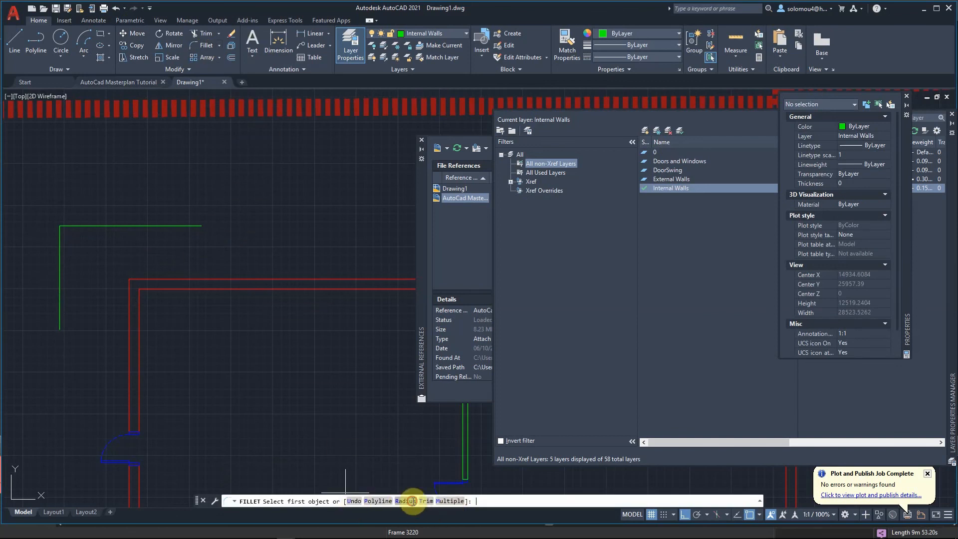
click(412, 500)
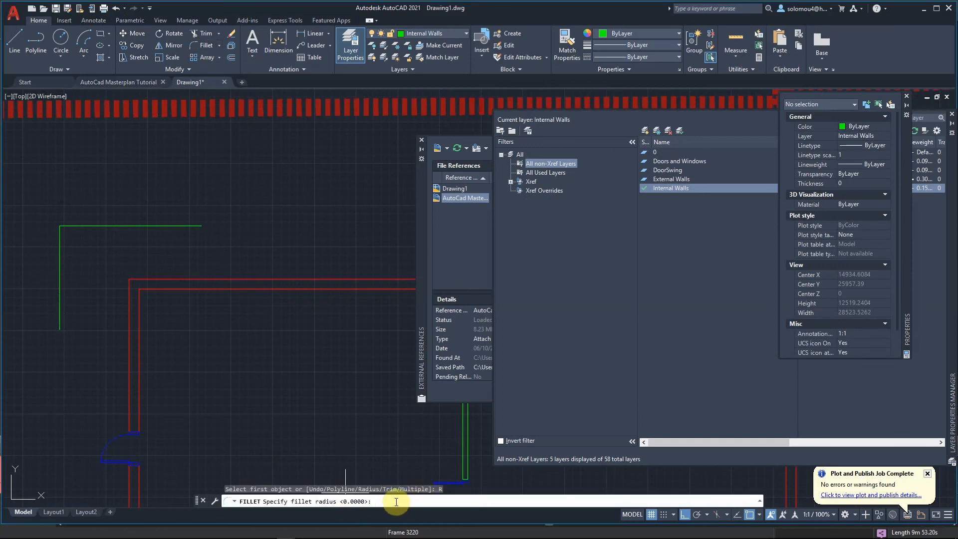
text(90)
key(Return)
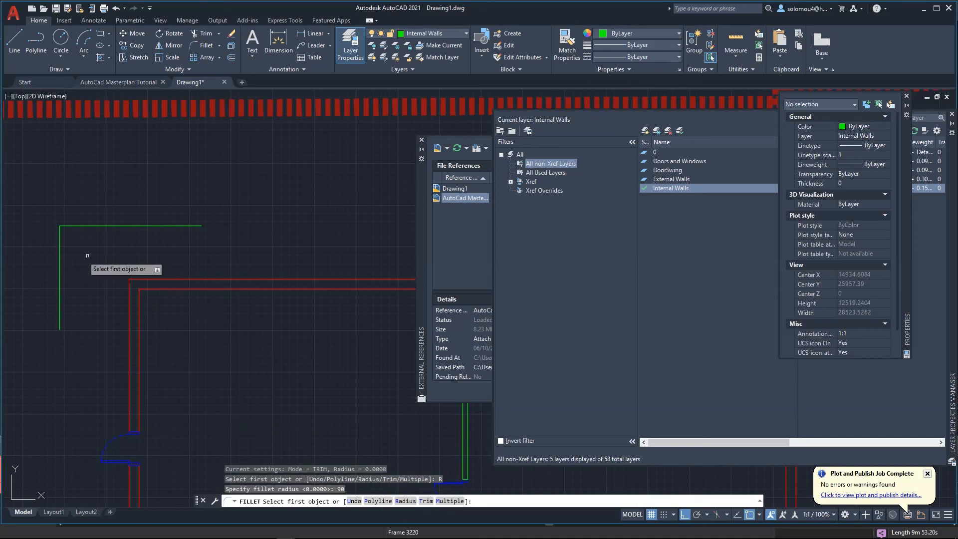
click(60, 274)
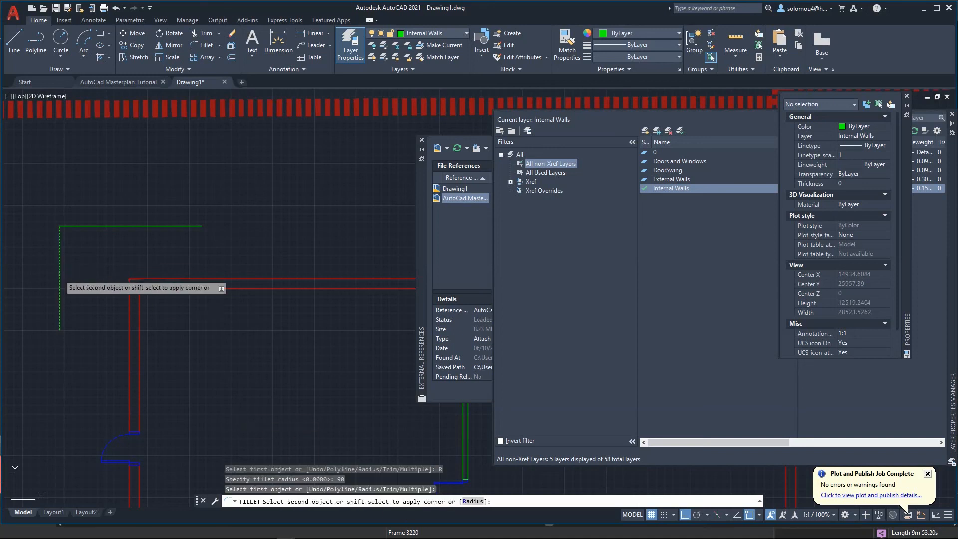
click(136, 224)
scroll(50, 224, up, 10)
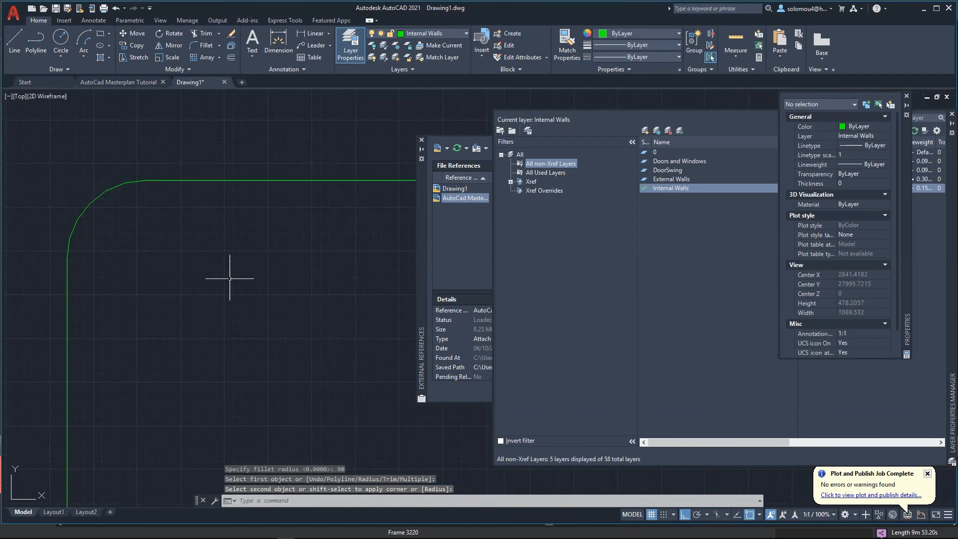
scroll(219, 250, down, 5)
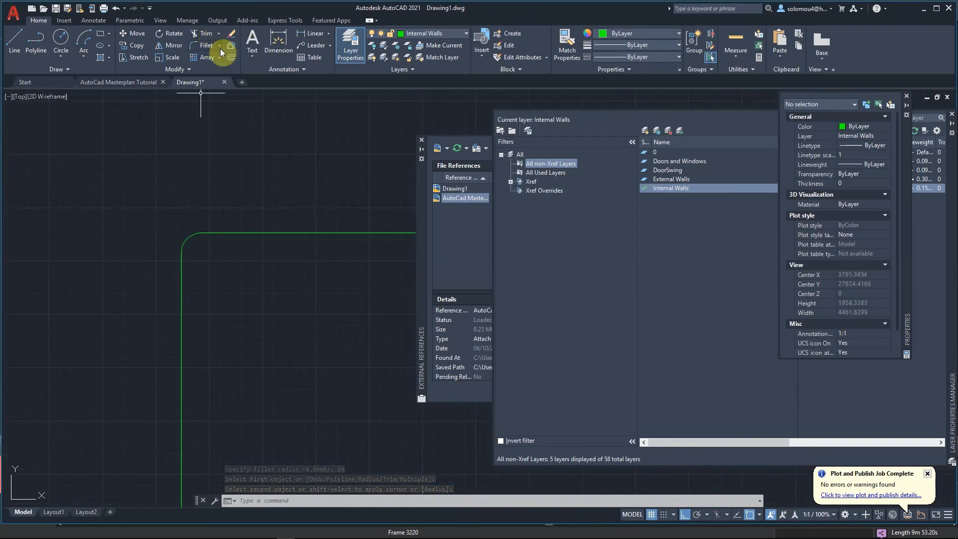
scroll(166, 254, down, 2)
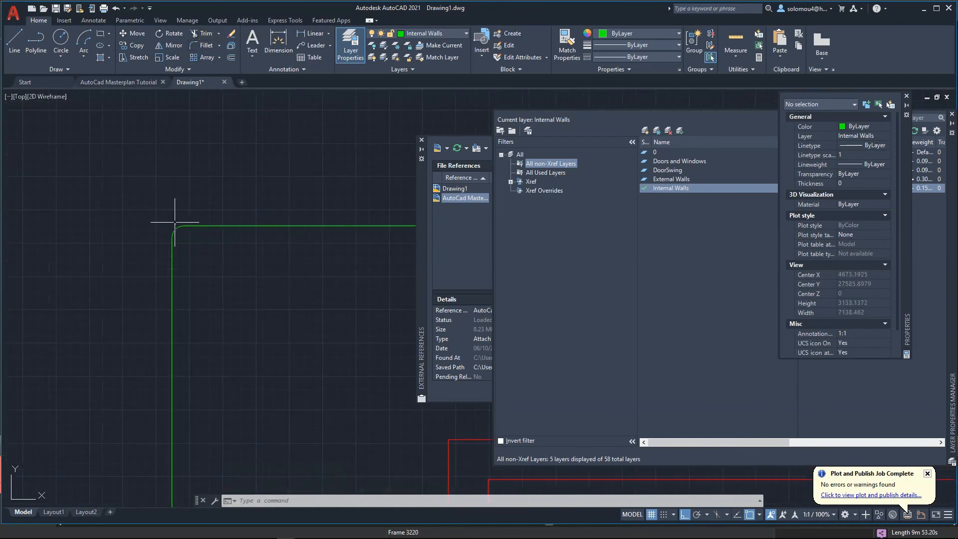
click(220, 48)
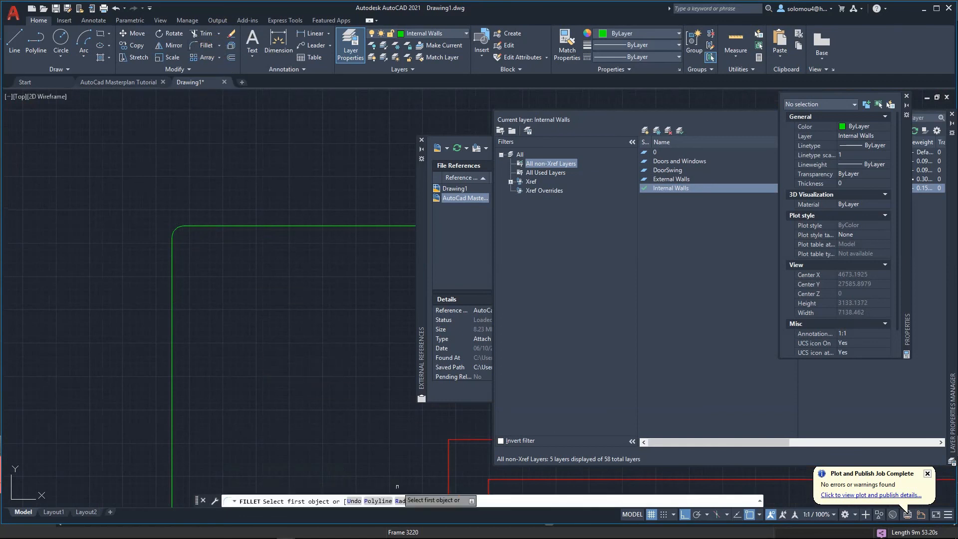
click(405, 501)
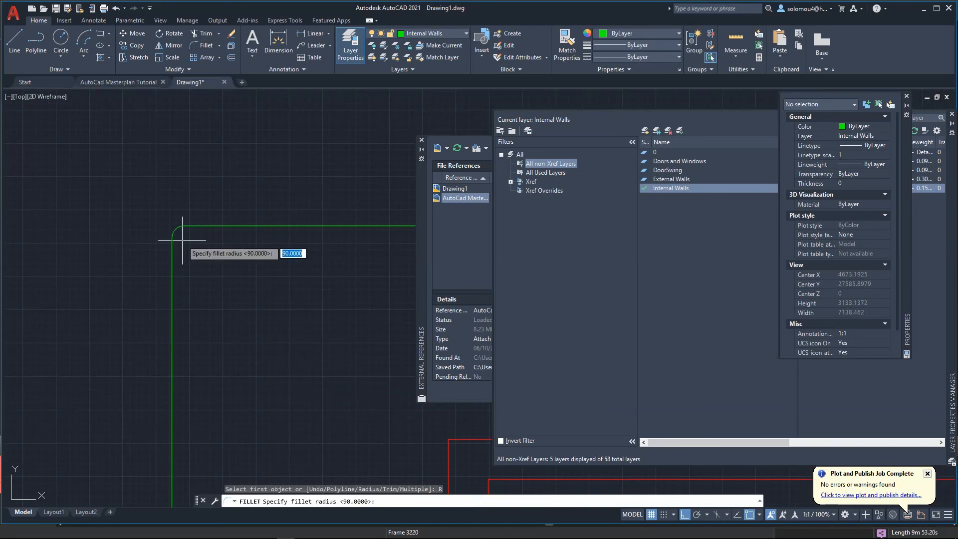
scroll(173, 242, up, 4)
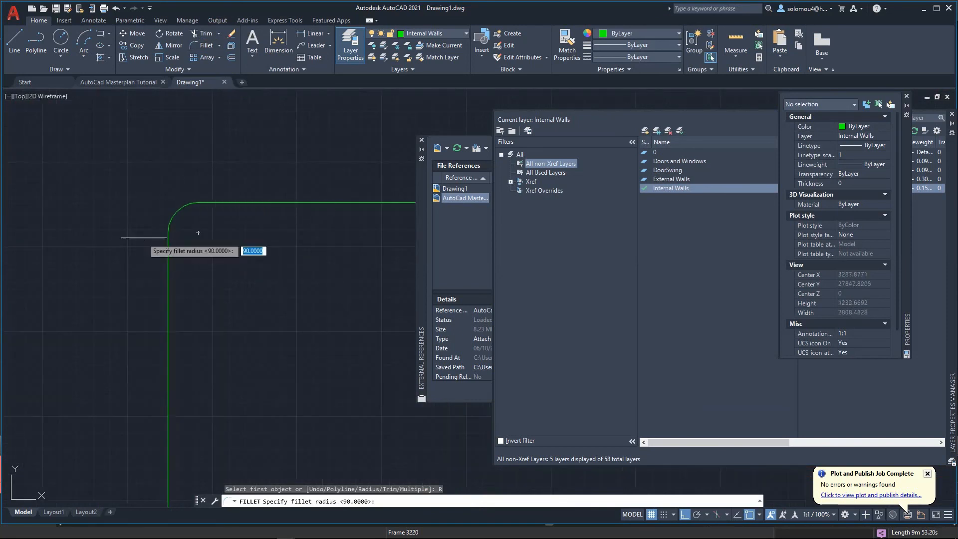
key(Escape)
scroll(121, 214, down, 8)
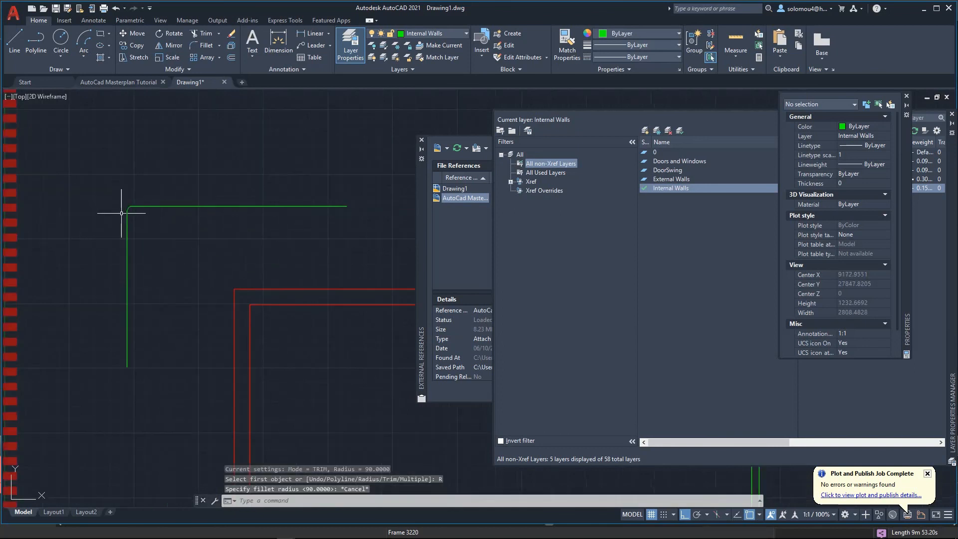
Step: Delete the two sample lines and their fillet arc outside the plan's upper-left corner
scroll(152, 242, down, 2)
click(166, 261)
click(119, 205)
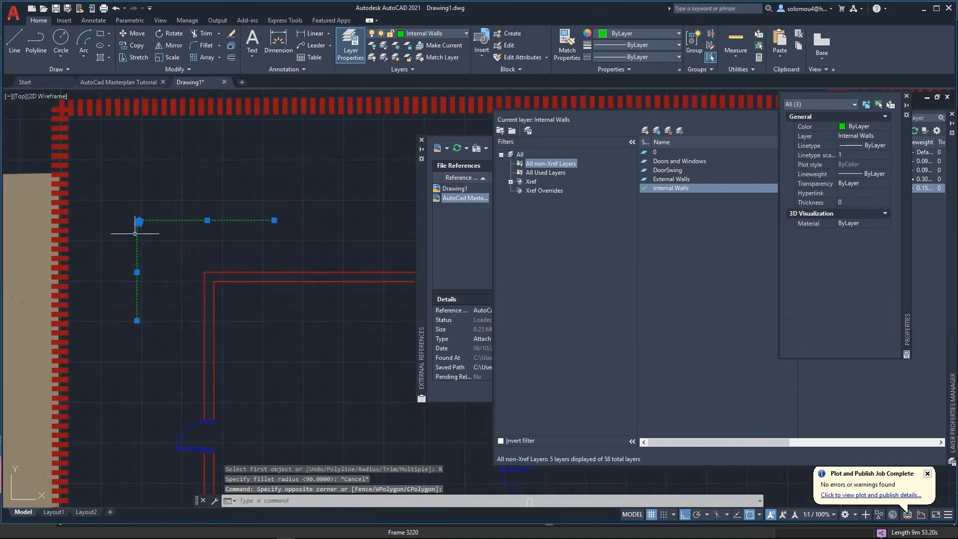
key(Escape)
scroll(139, 210, up, 2)
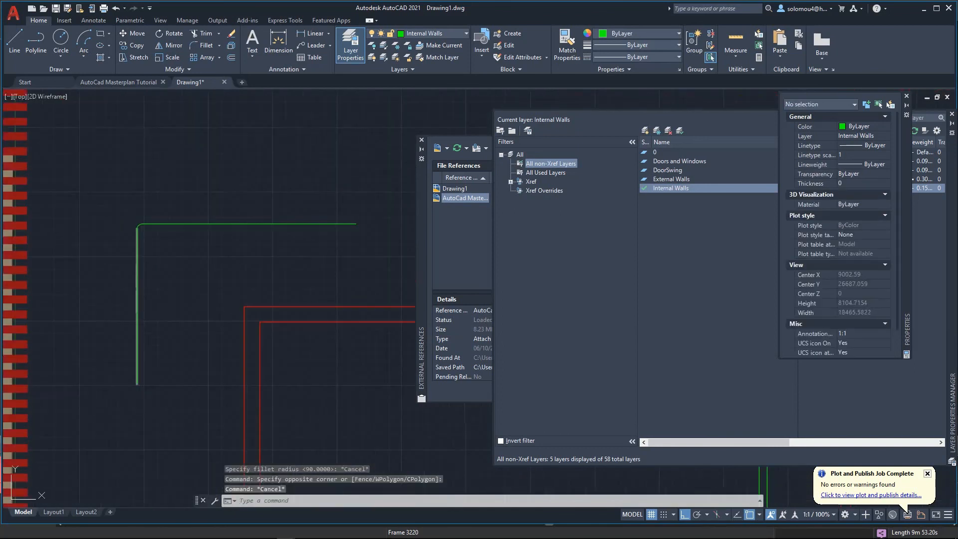
click(185, 257)
click(121, 182)
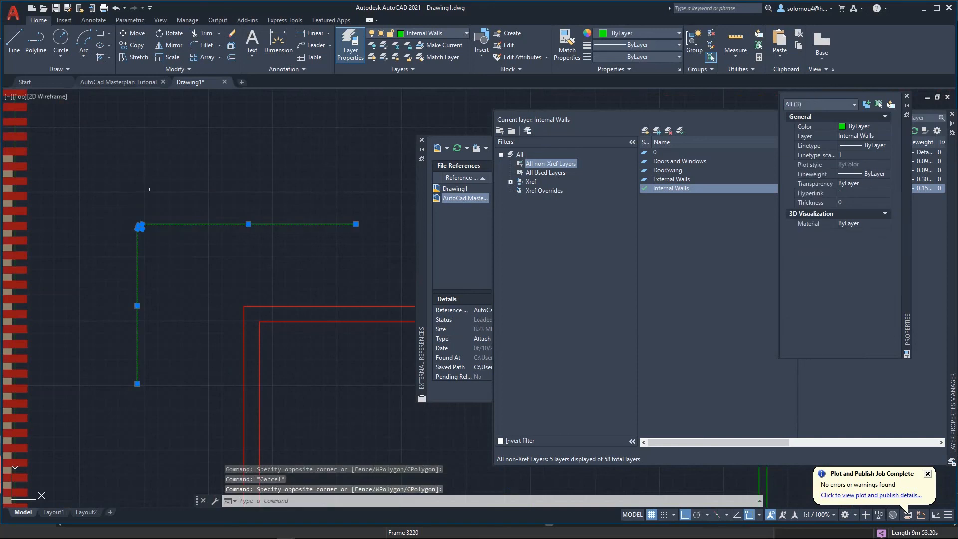
key(Delete)
scroll(155, 250, down, 4)
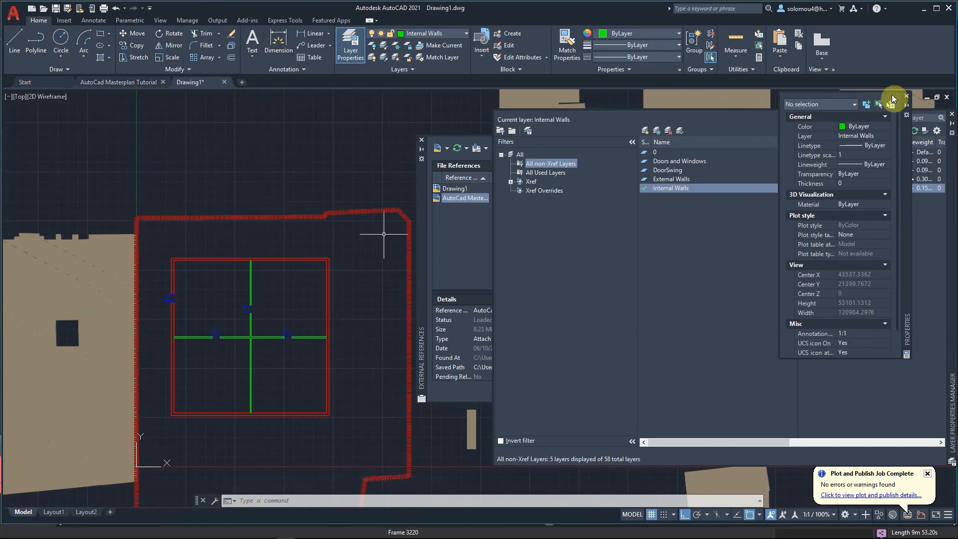
Step: Filter the layer list to the Xref layers and select the AutoCad Masterplan Tutorial Built_Environment layer
click(713, 116)
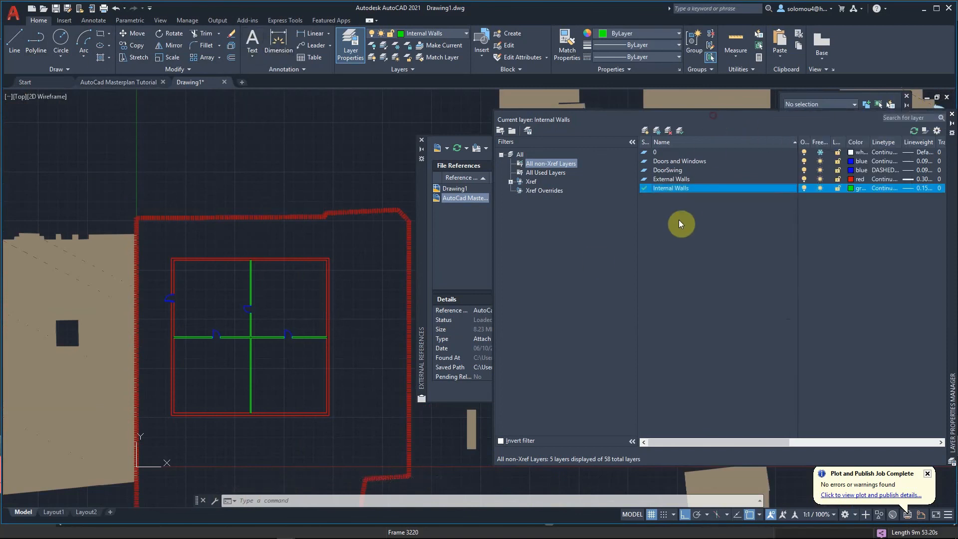
click(442, 236)
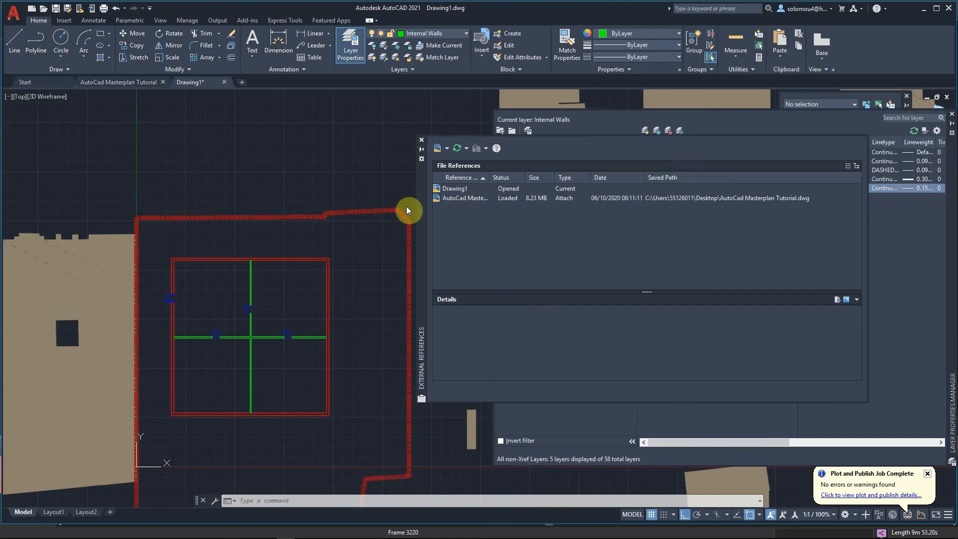
click(530, 122)
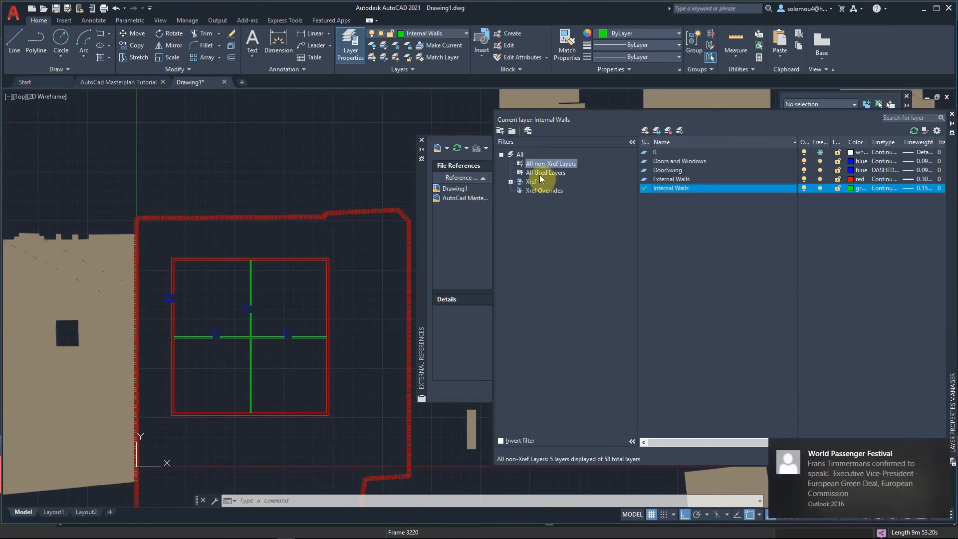
click(940, 453)
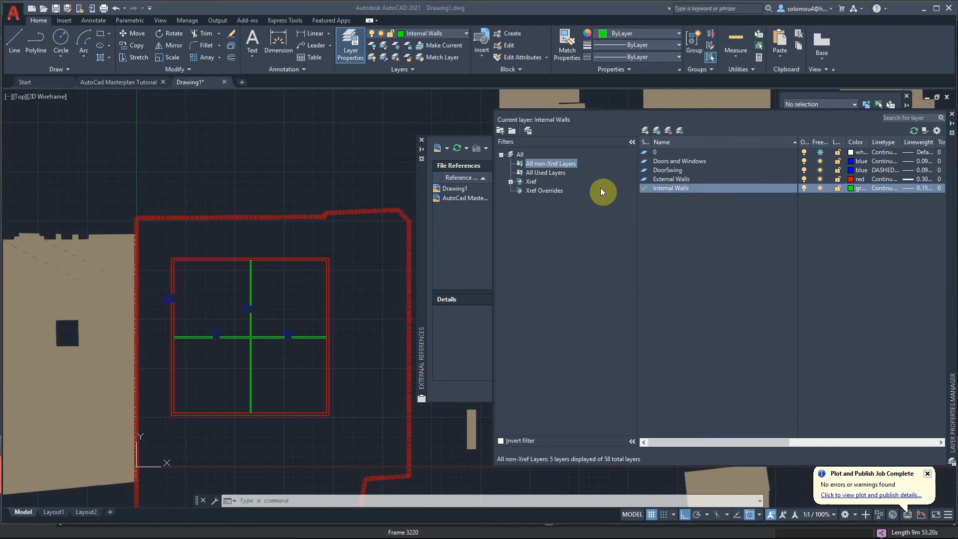
click(533, 182)
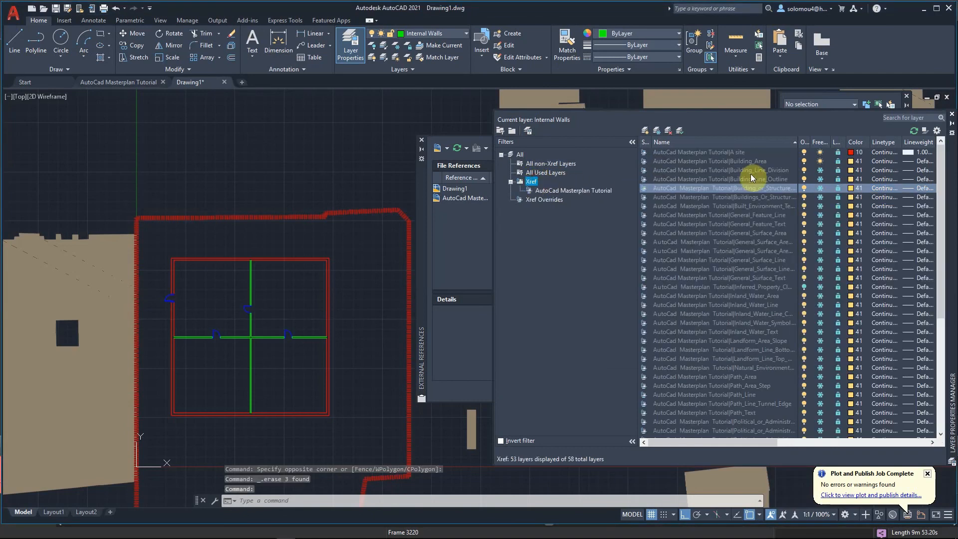
click(742, 206)
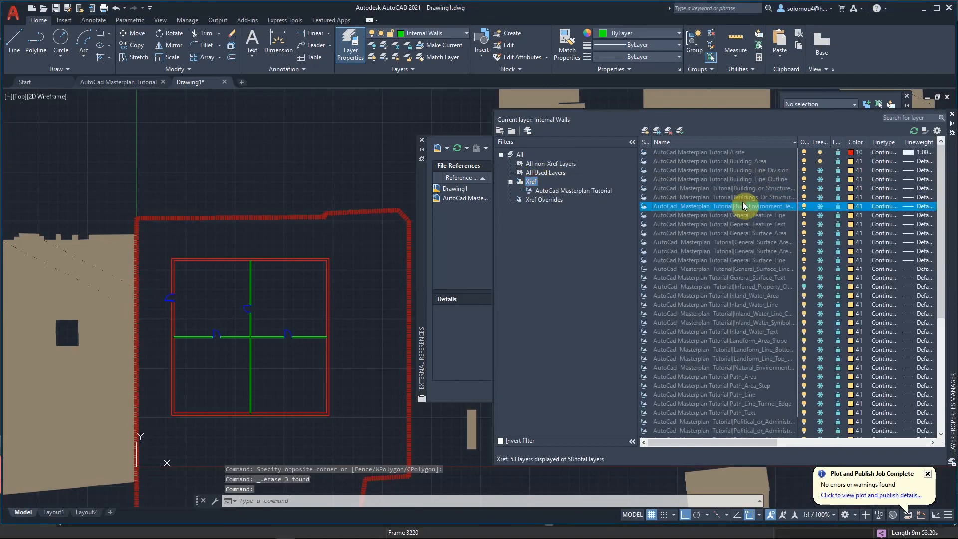
Step: Select all layers of the attached masterplan Xref and thaw them together
key(ctrl+a)
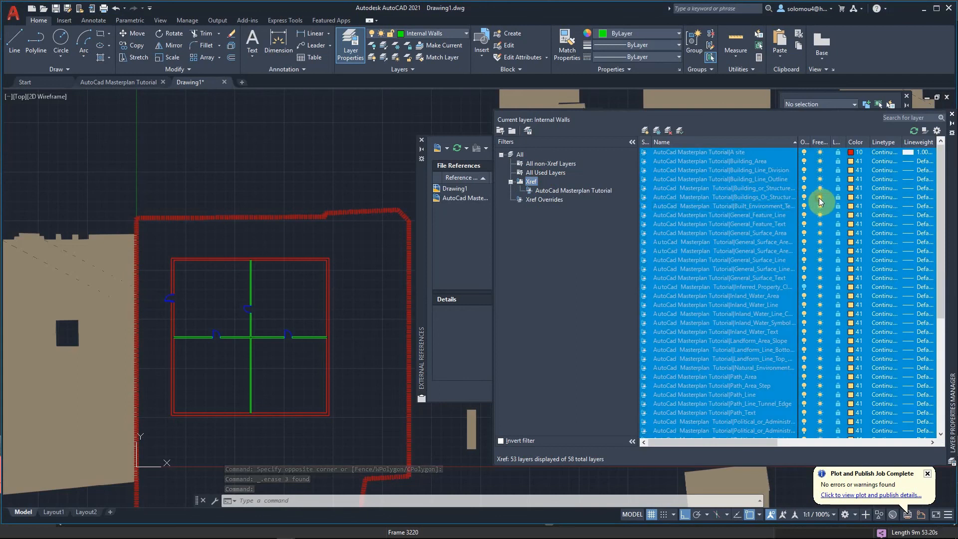
scroll(350, 264, down, 6)
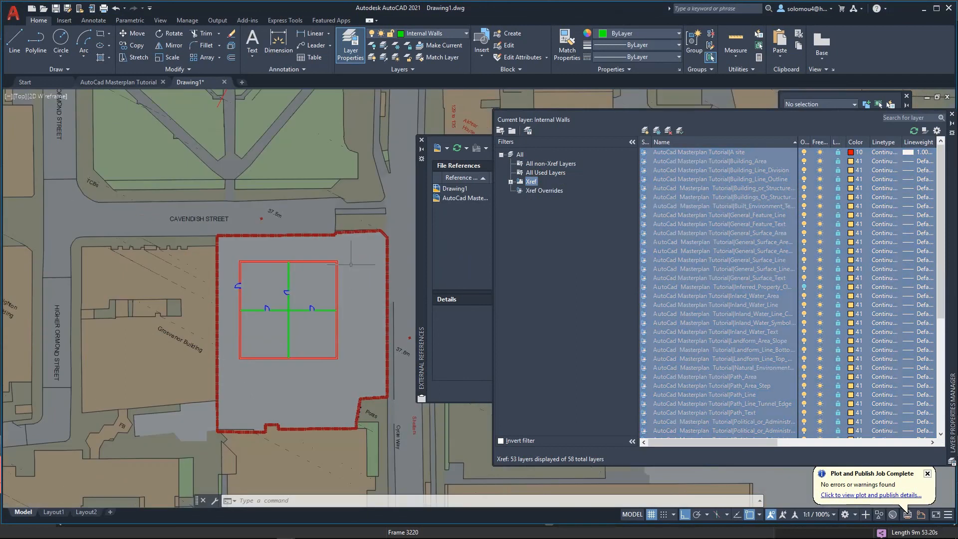
scroll(350, 264, down, 3)
scroll(352, 265, up, 6)
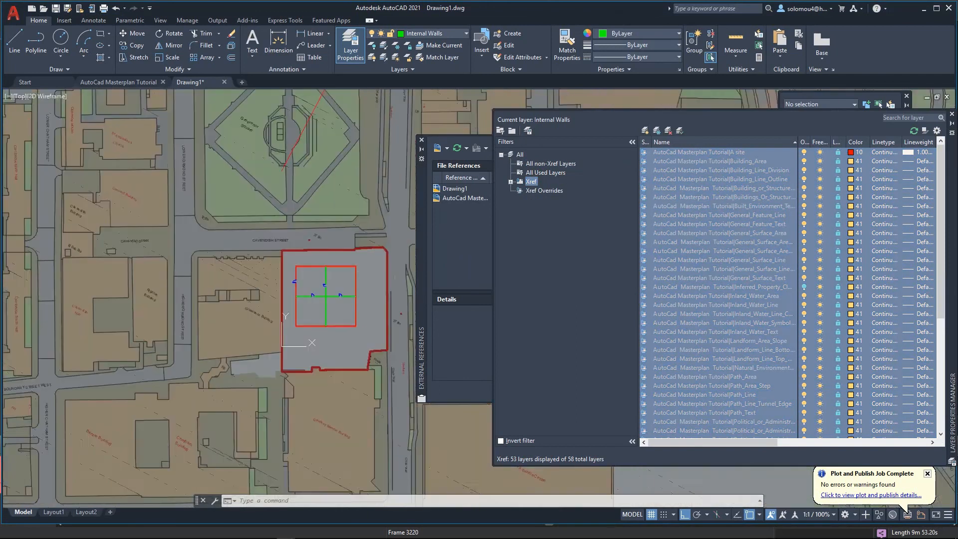
scroll(203, 406, down, 2)
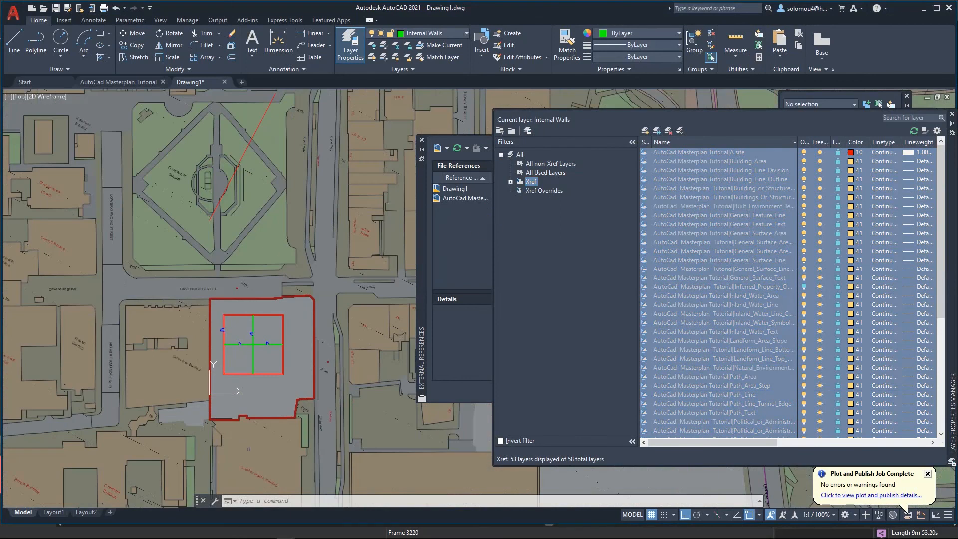
Step: Add a new layout to the drawing and rename it Initial Plan
click(110, 513)
right_click(115, 512)
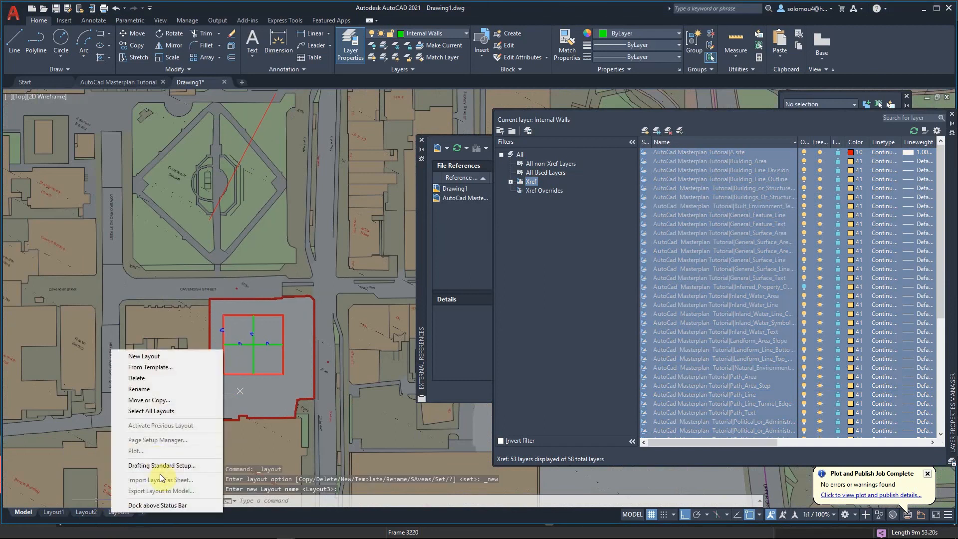
click(141, 389)
text(Initial PL)
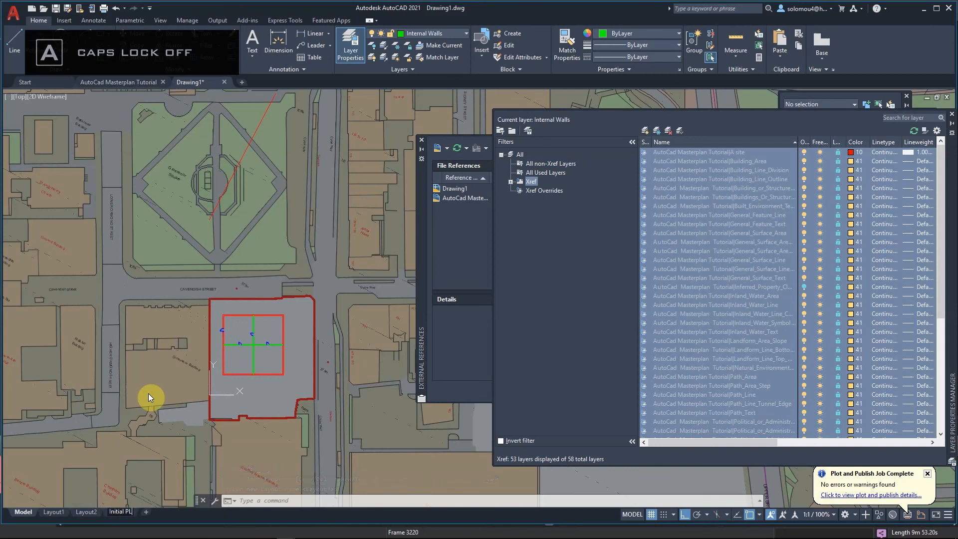
key(BackSpace)
text(lan)
key(Return)
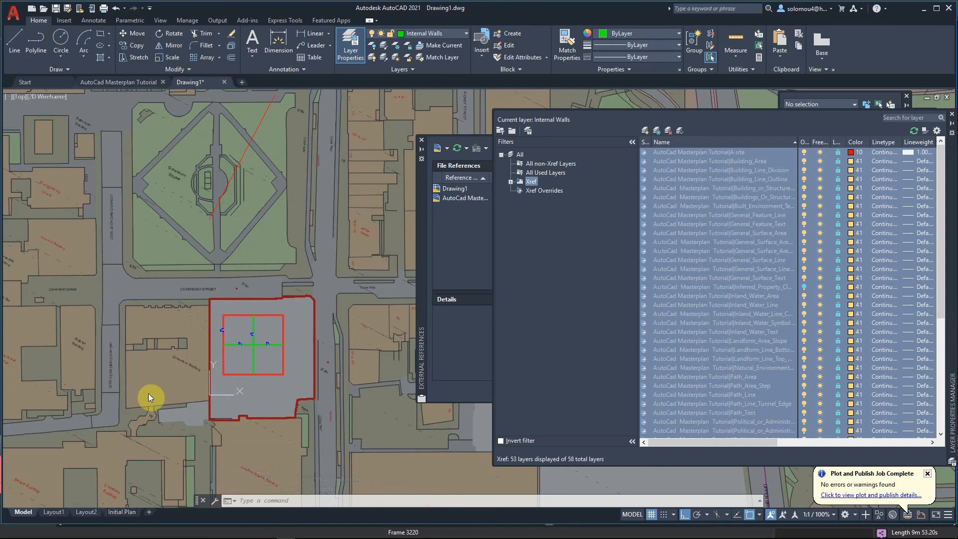
Step: Open the Initial Plan layout and close the layer properties and external references palettes covering the sheet
click(116, 513)
scroll(146, 392, down, 1)
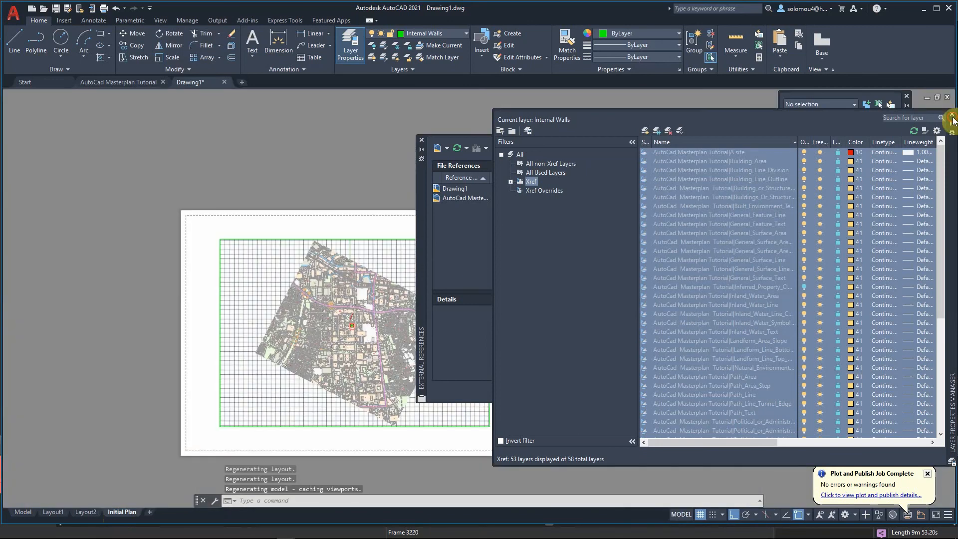
click(952, 114)
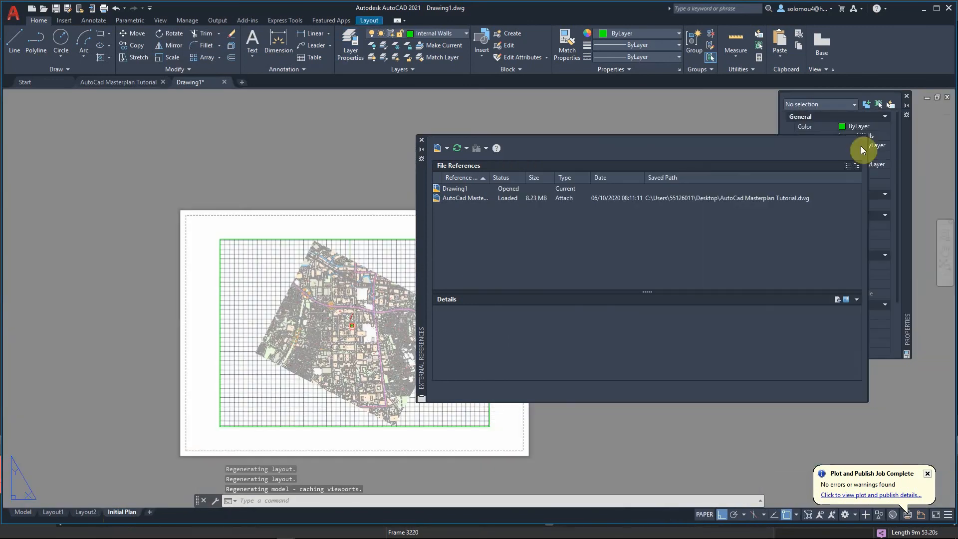
click(196, 277)
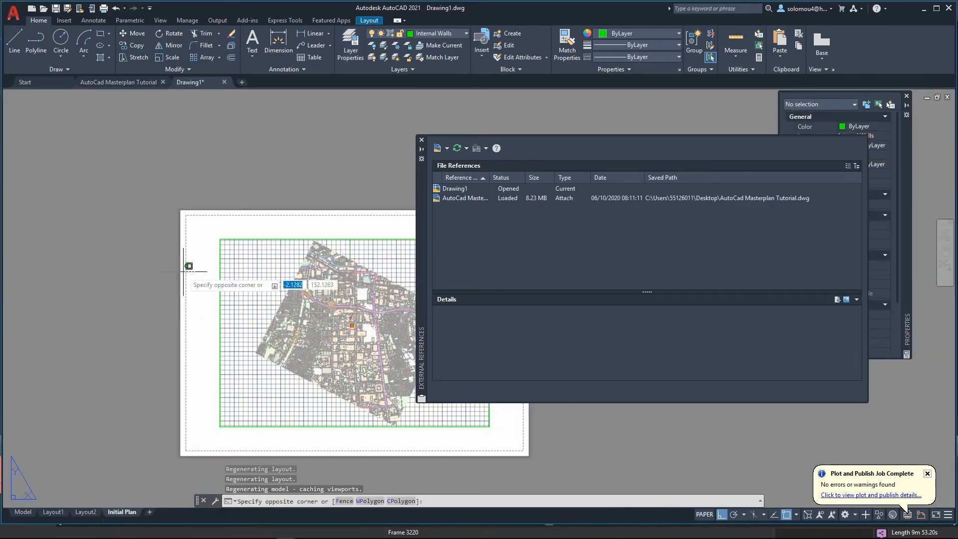
key(Escape)
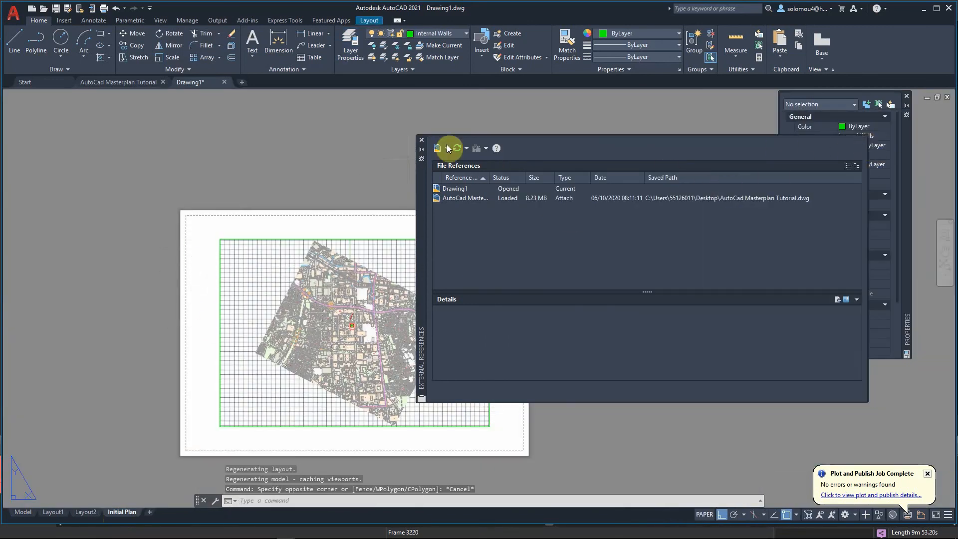
click(421, 140)
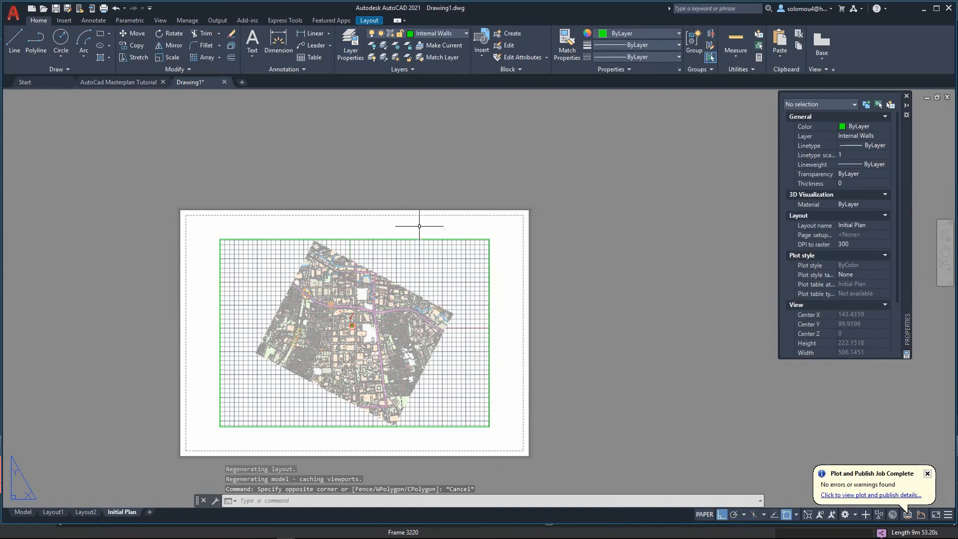
click(418, 236)
key(Escape)
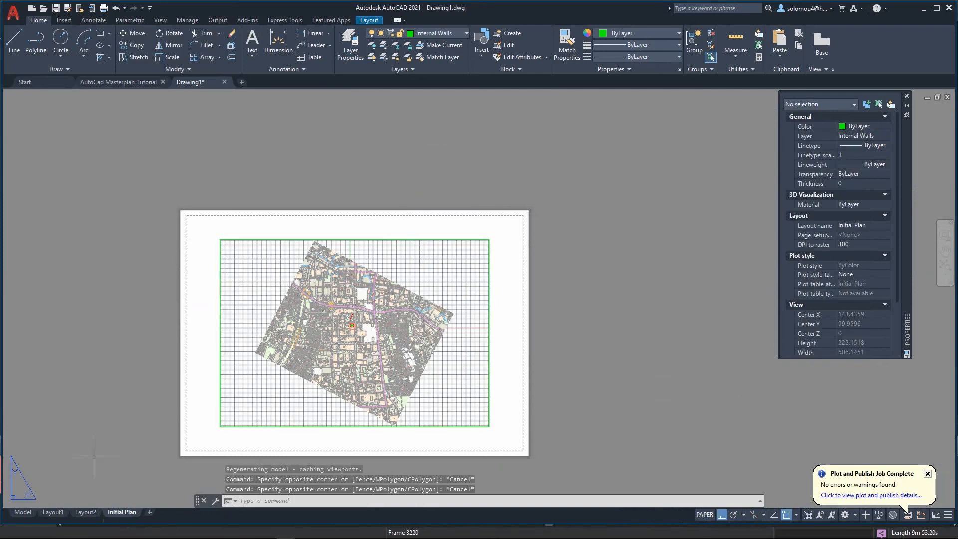
Step: Modify the Initial Plan page setup to use the DWG To PDF.pc3 plotter and ISO full bleed A1 (841.00 x 594.00 MM) paper
right_click(120, 513)
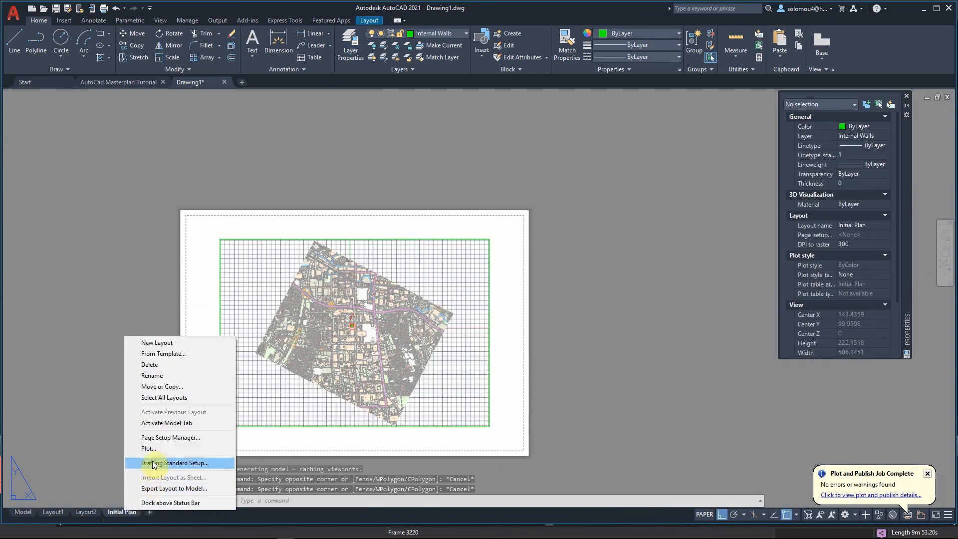
click(165, 438)
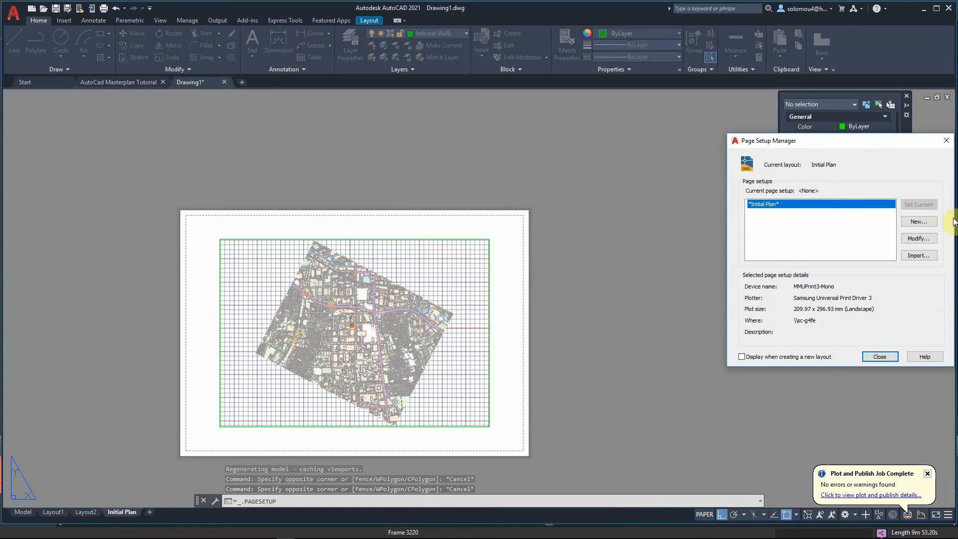
click(919, 239)
click(758, 182)
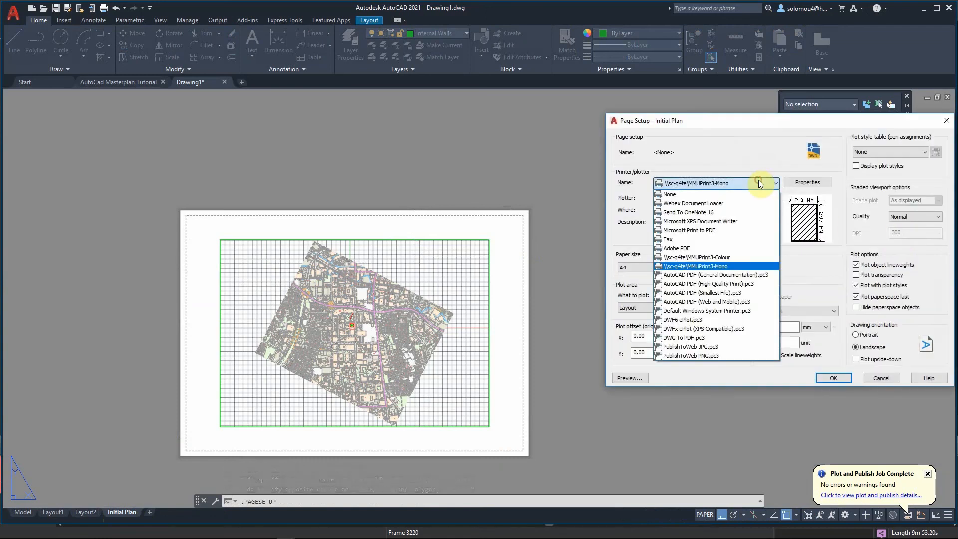
click(735, 338)
click(695, 274)
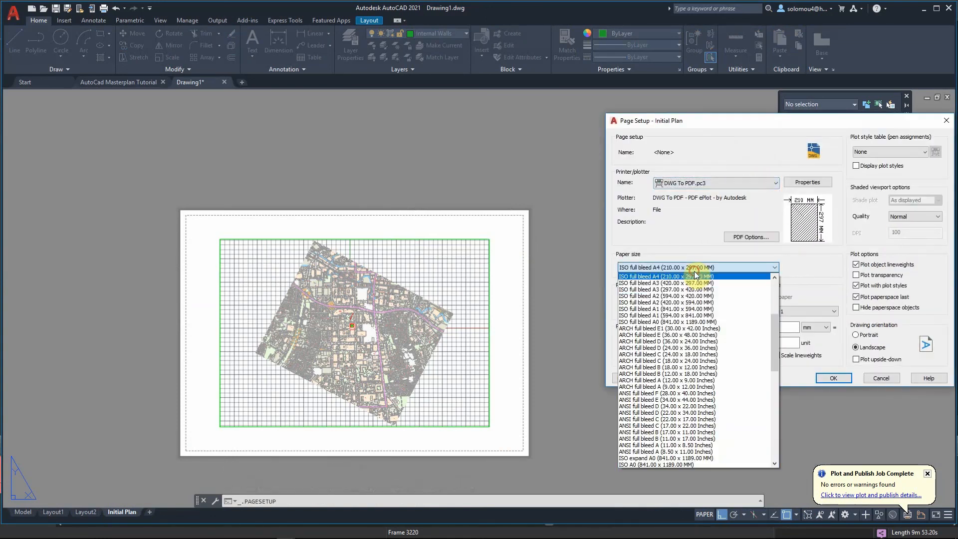
click(684, 311)
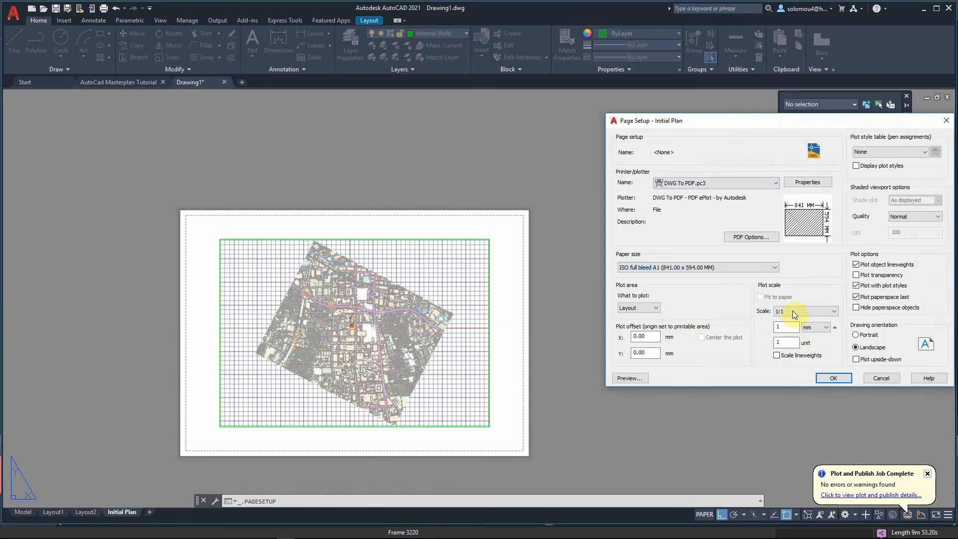
Step: Assign the acad.ctb plot style table to the Initial Plan page setup and apply the setup
click(888, 155)
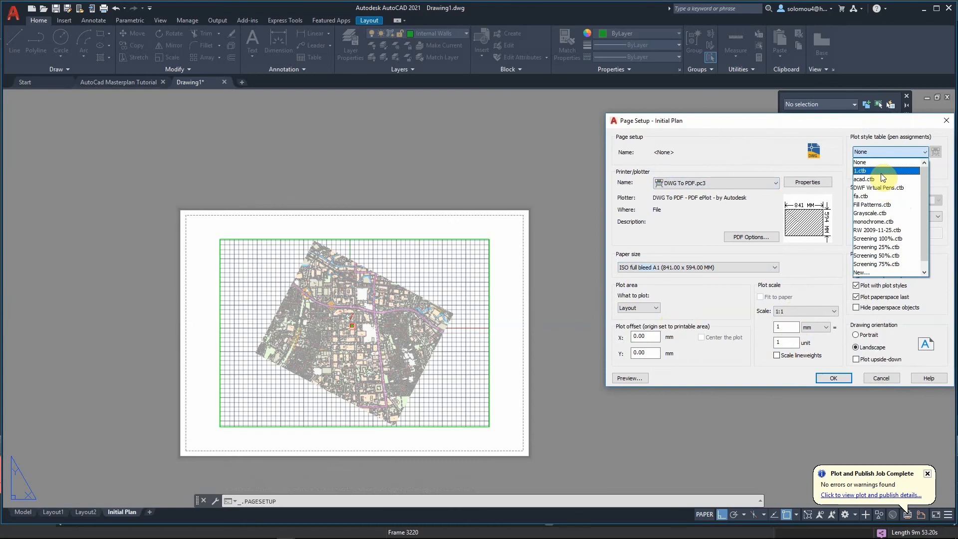
click(881, 177)
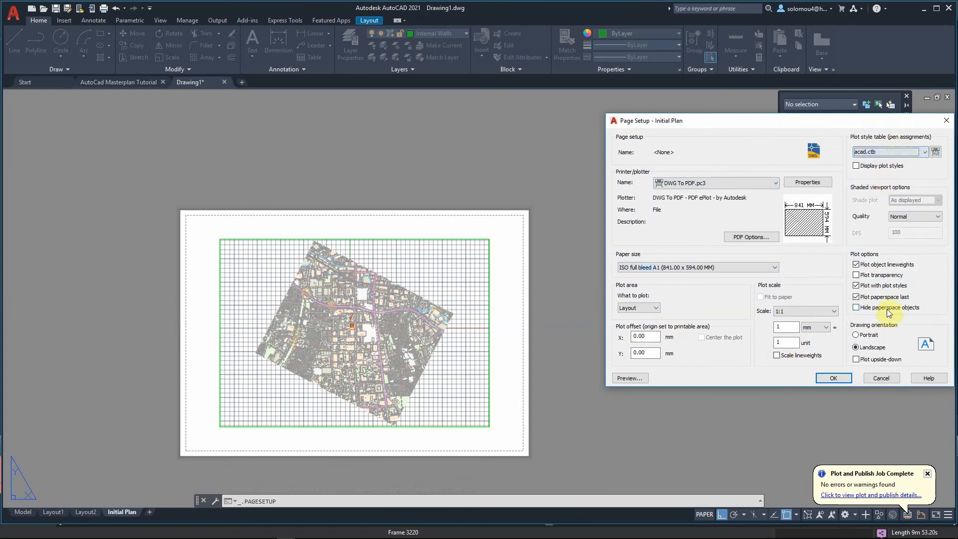
click(833, 379)
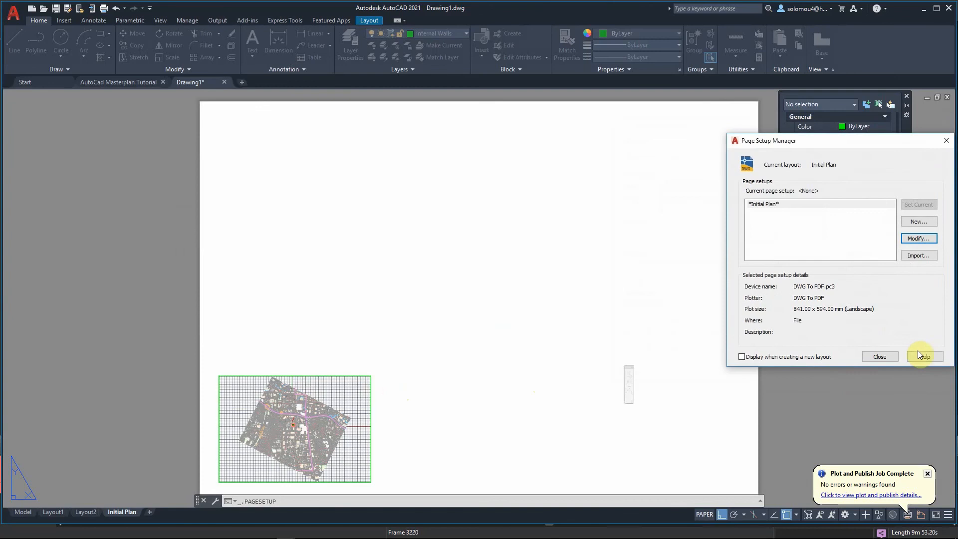
click(879, 357)
Step: Delete the small default viewport in the sheet's lower-left corner
click(466, 411)
click(314, 342)
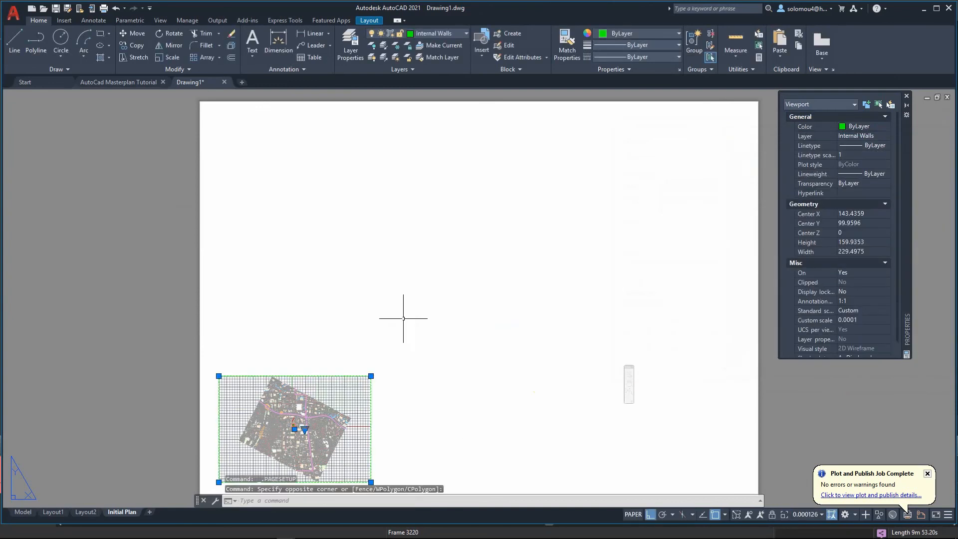
key(Delete)
Step: Create a rectangular MVIEW viewport covering almost the whole A1 sheet, from its upper-left to its lower-right corner
text(mview)
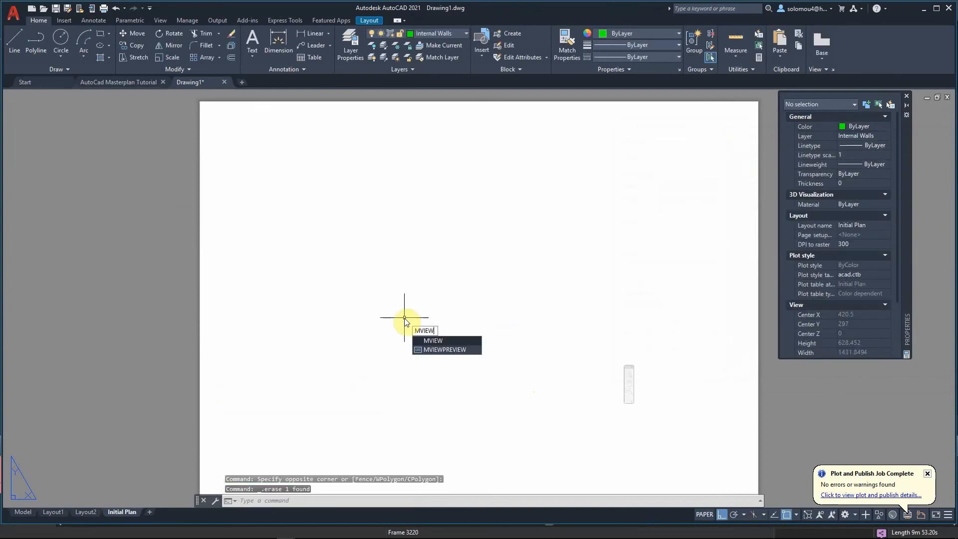
key(Return)
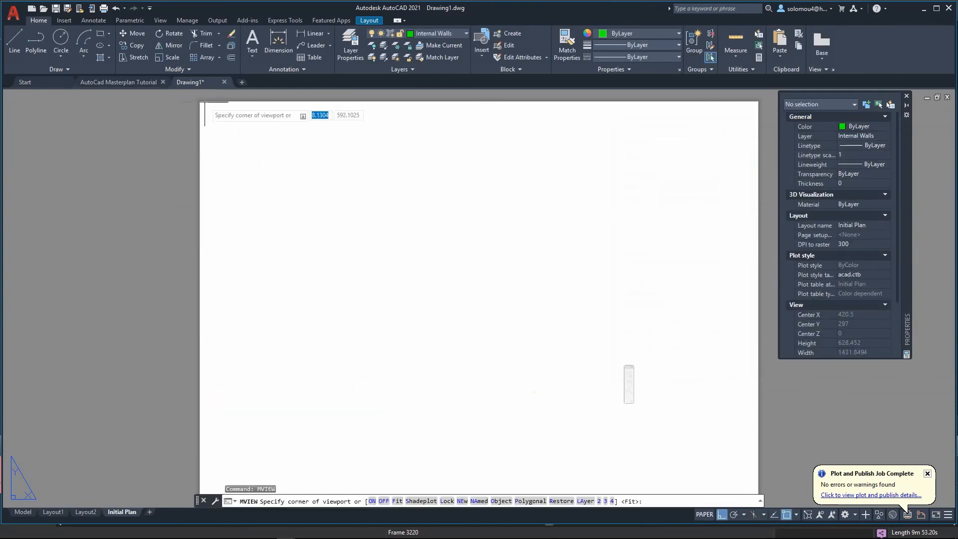
click(202, 103)
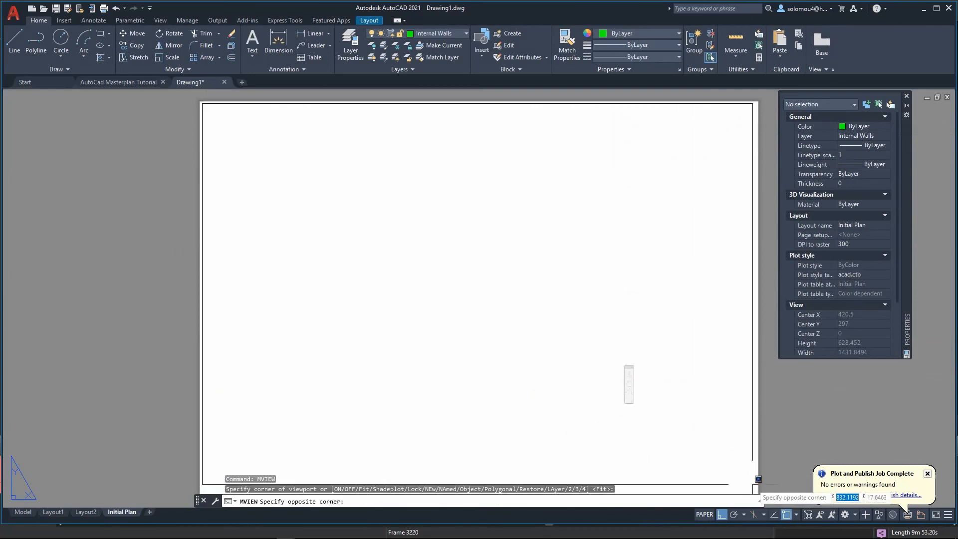
click(756, 491)
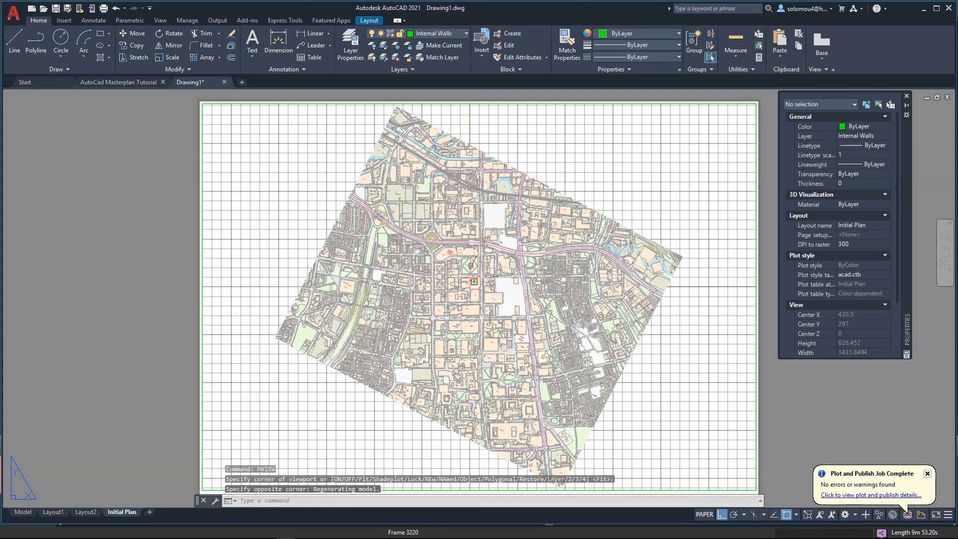
Step: Activate model space in the viewport, redefine the 1:100 scale as 1 paper unit to 100 drawing units, and apply it to the viewport
click(704, 514)
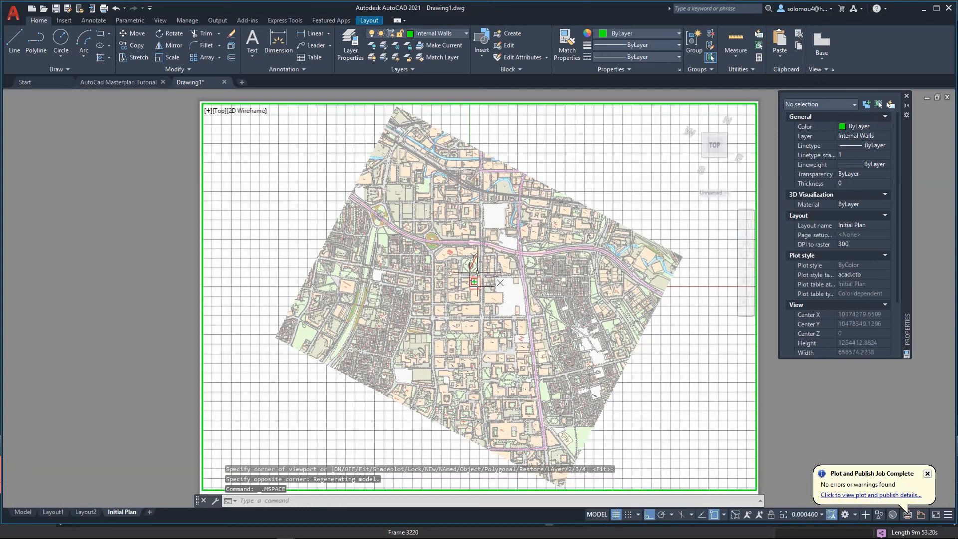
click(810, 515)
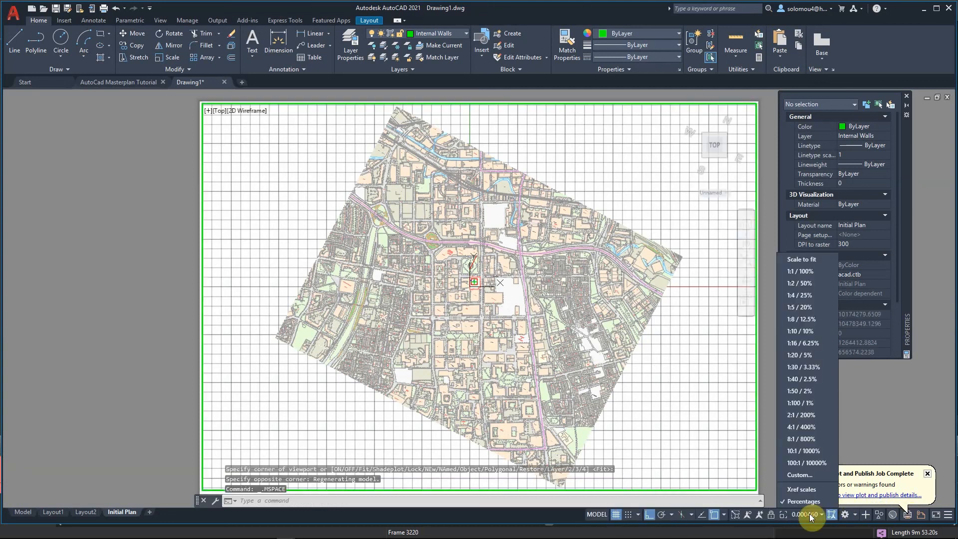
click(801, 474)
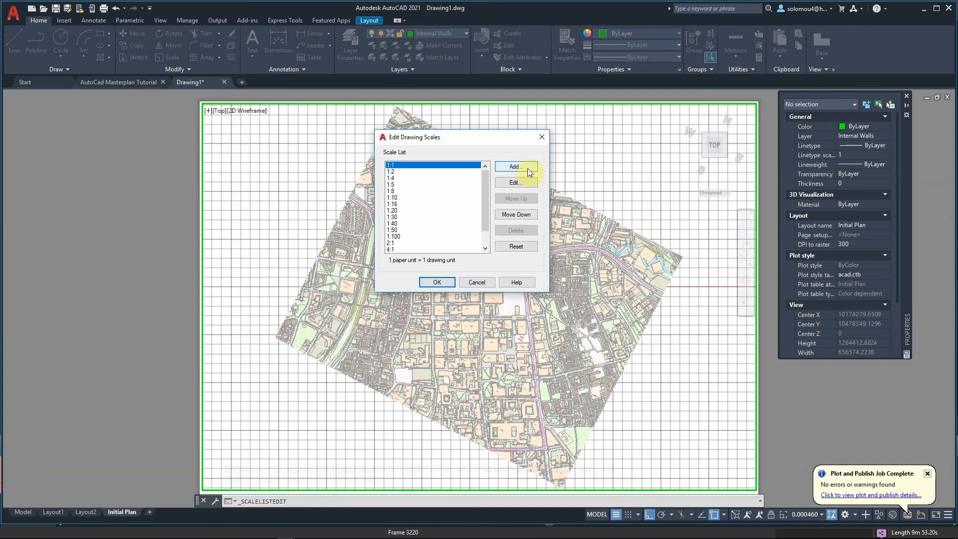
click(528, 168)
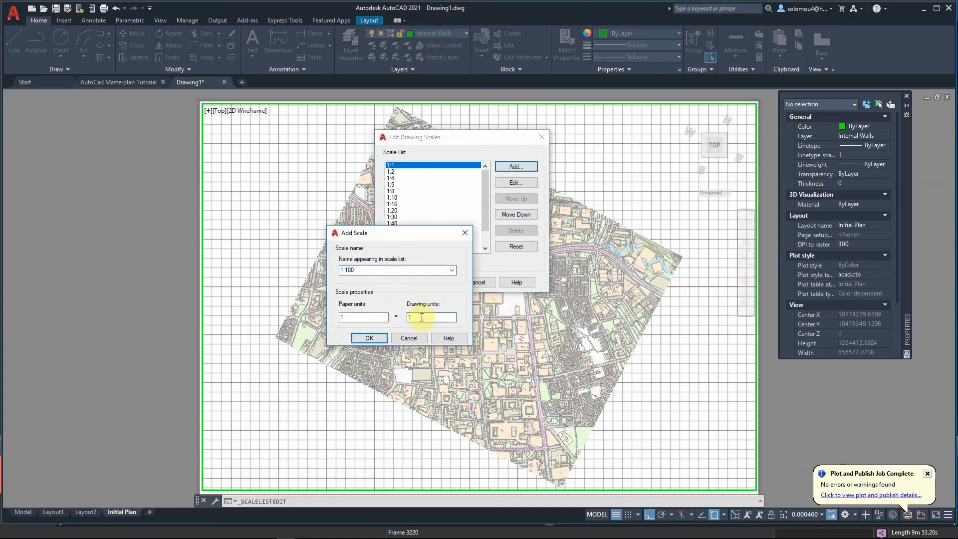
click(369, 340)
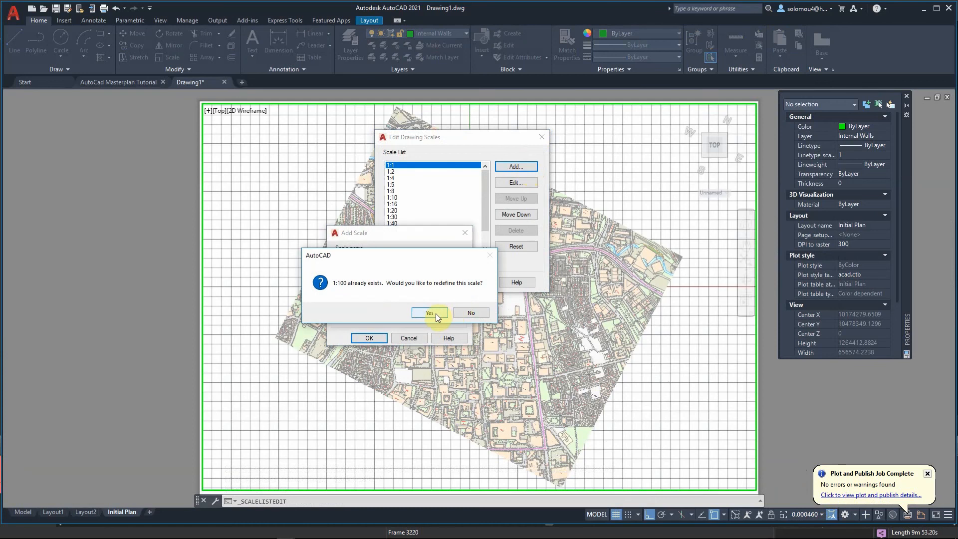
click(429, 313)
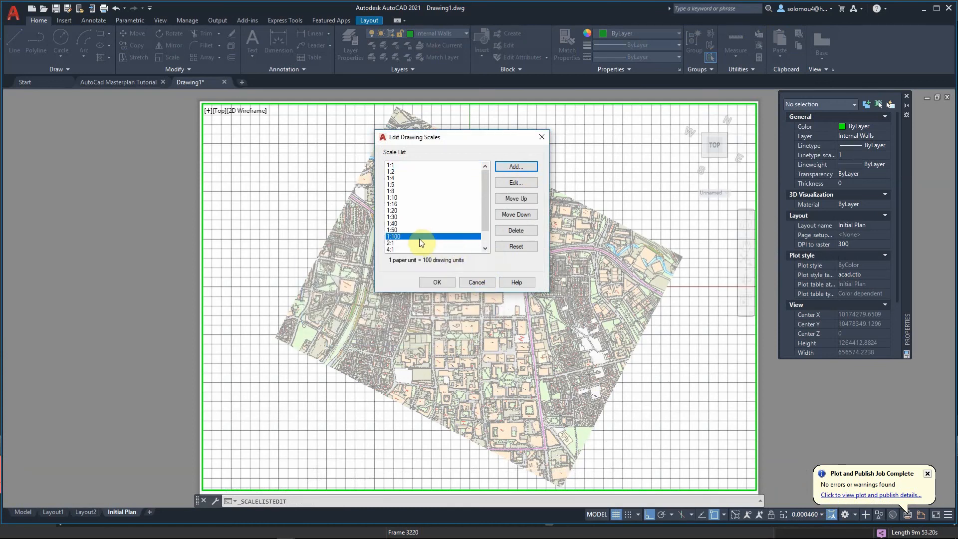
click(438, 282)
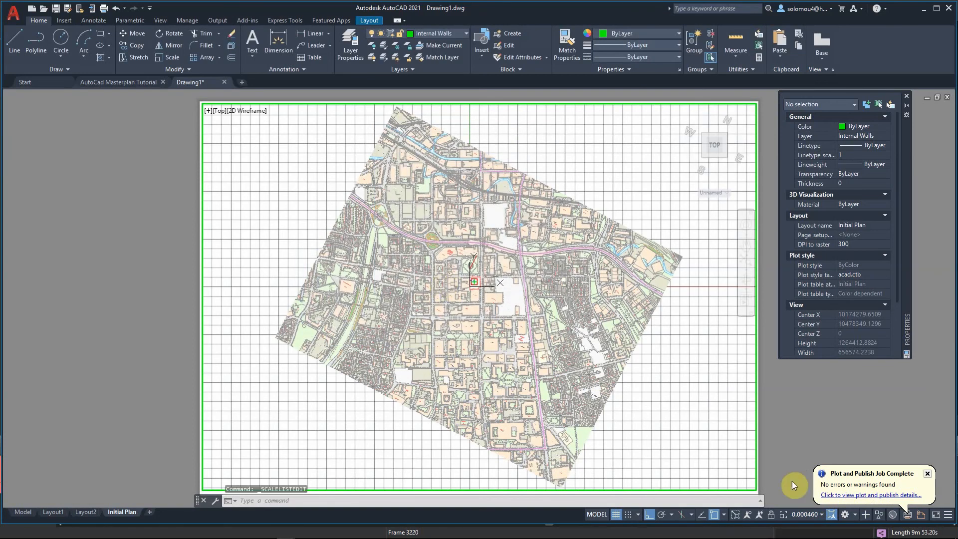
click(806, 513)
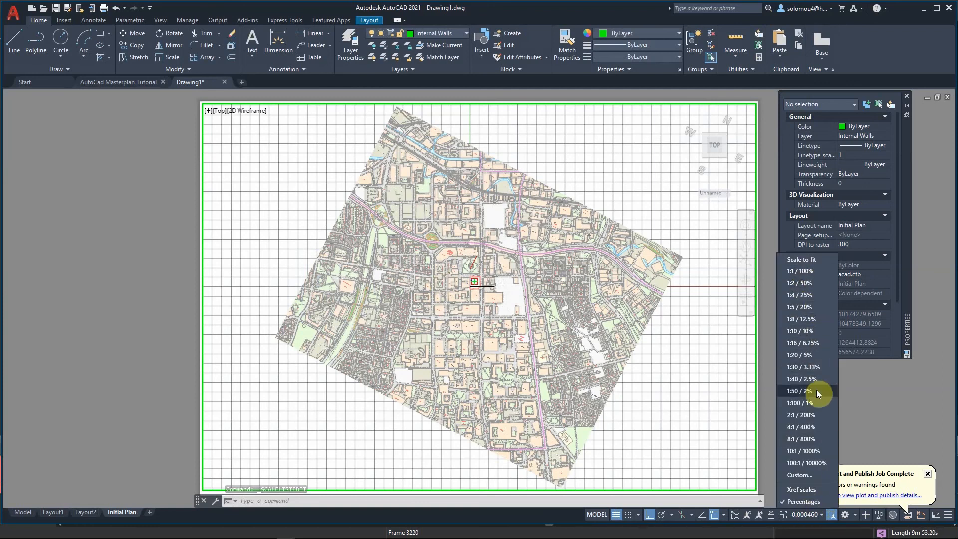
click(807, 400)
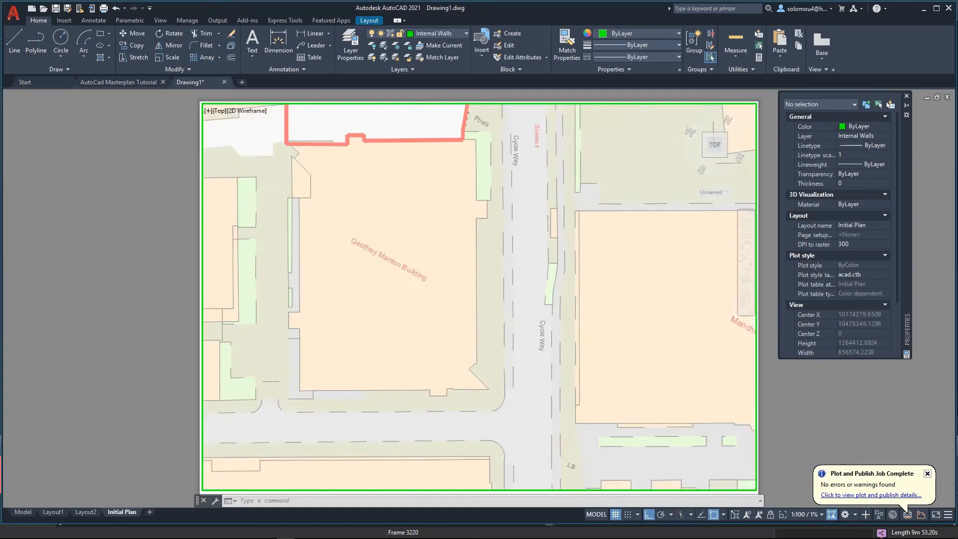
Step: Pan the drawing inside the 1:100 viewport until the site and floor plan sit near the middle of the sheet
right_click(523, 304)
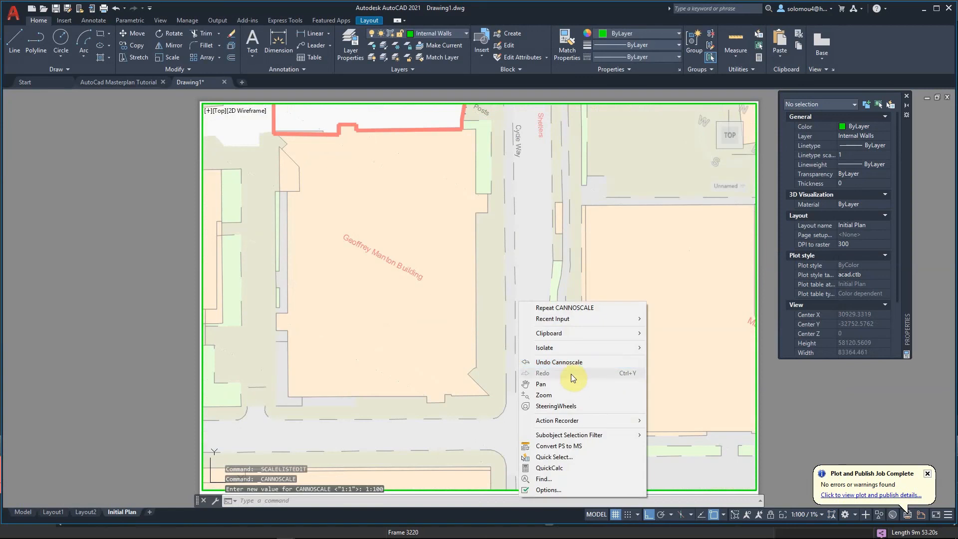
click(571, 384)
mouse_move(340, 245)
mouse_down()
mouse_move(406, 376)
mouse_move(440, 476)
mouse_up()
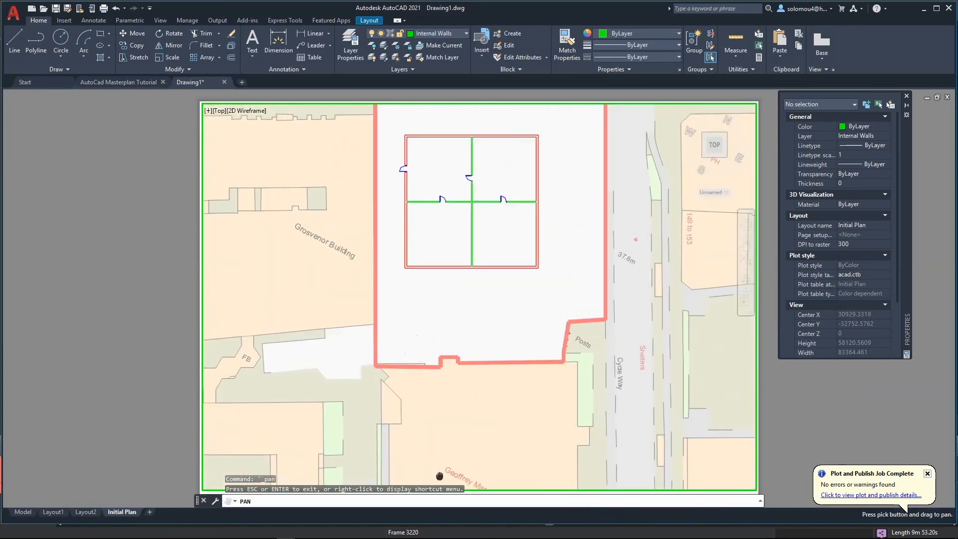
drag(434, 259, 478, 376)
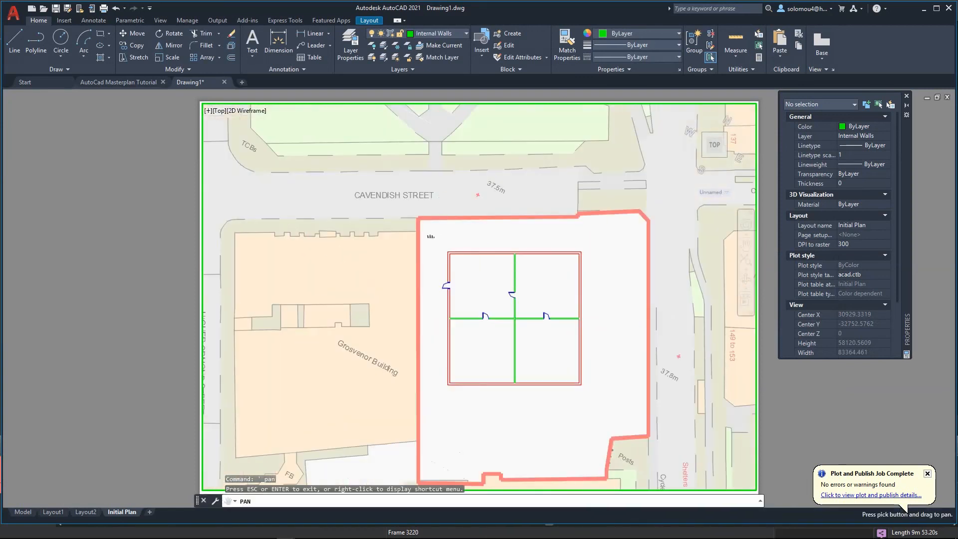
mouse_move(429, 264)
mouse_down()
mouse_move(413, 259)
mouse_move(429, 200)
mouse_up()
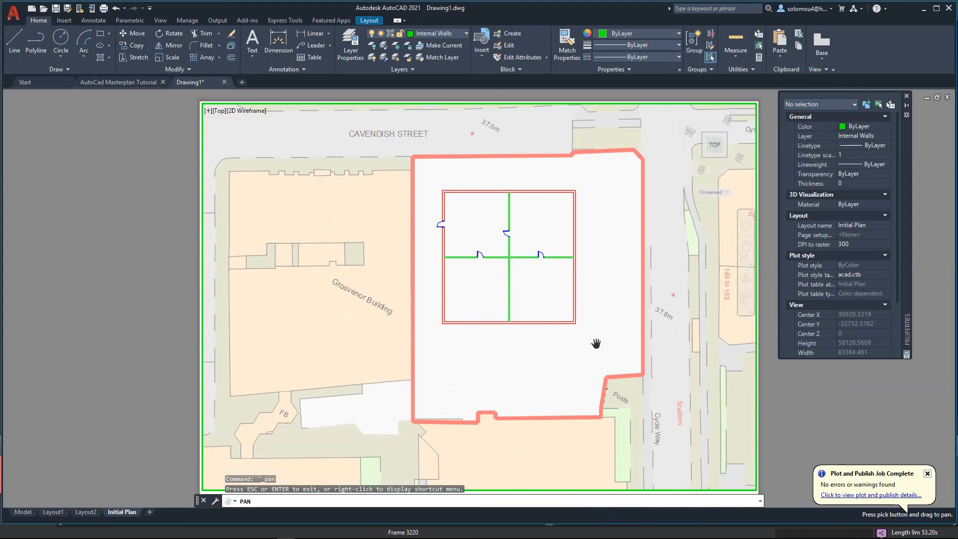
key(Escape)
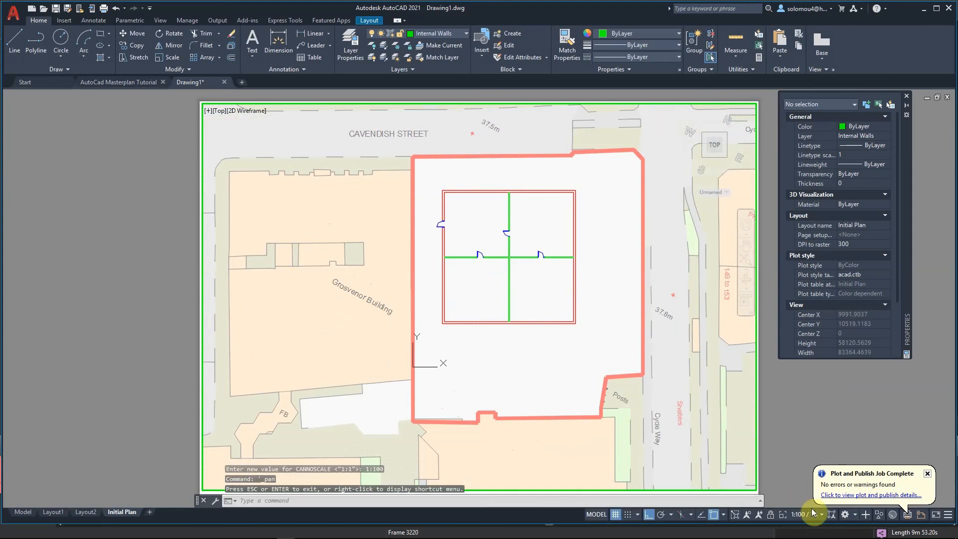
Step: Set the viewport scale to 1:50 and pan the floor plan back towards the middle of the sheet
click(814, 514)
click(806, 392)
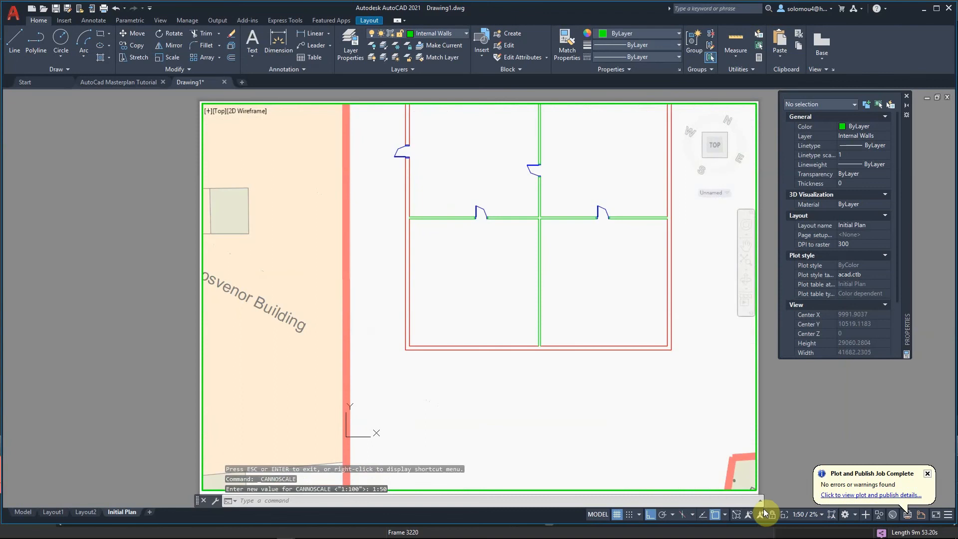
right_click(497, 265)
click(520, 348)
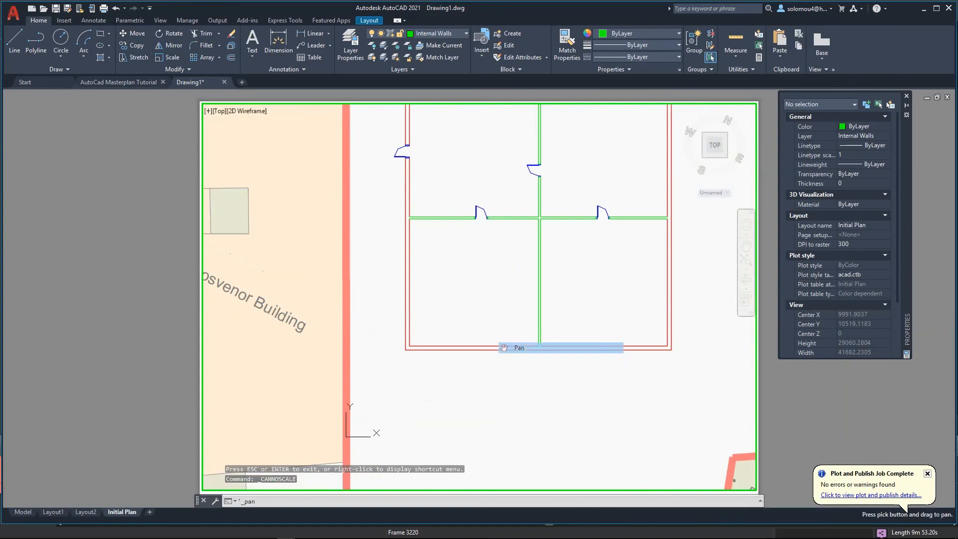
mouse_move(546, 224)
mouse_down()
mouse_move(505, 321)
mouse_move(484, 308)
mouse_move(473, 338)
mouse_up()
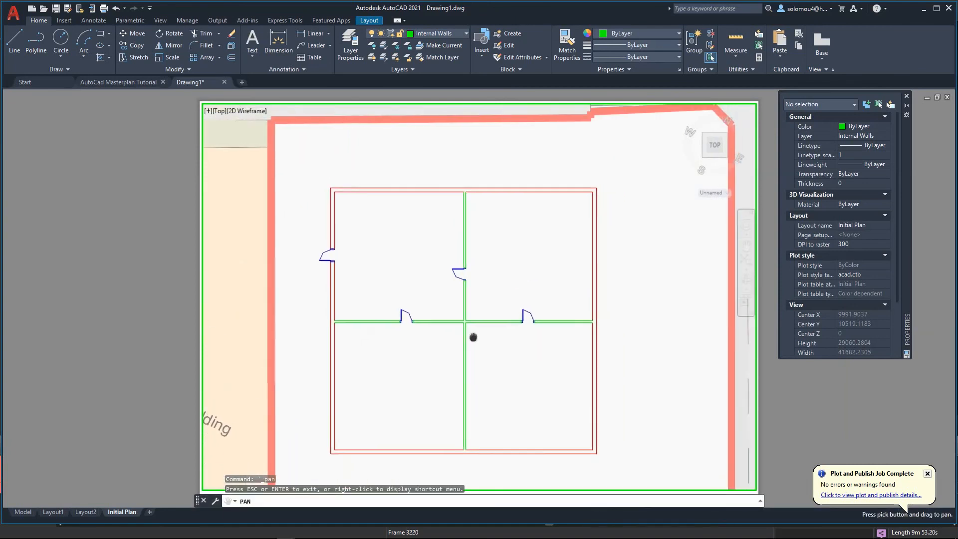
key(Escape)
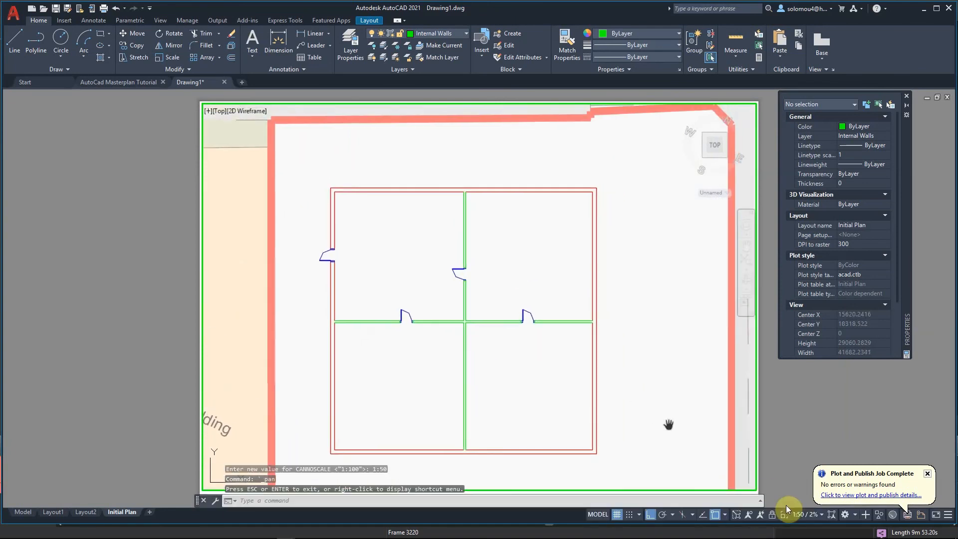
Step: Set the viewport scale to 1:100 and switch the layout back to paper space
click(805, 514)
click(802, 402)
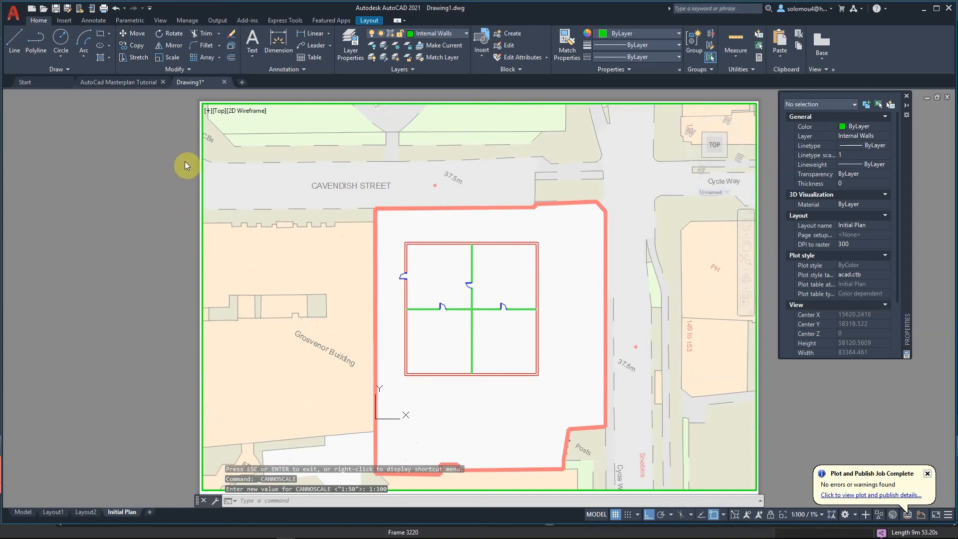
key(Escape)
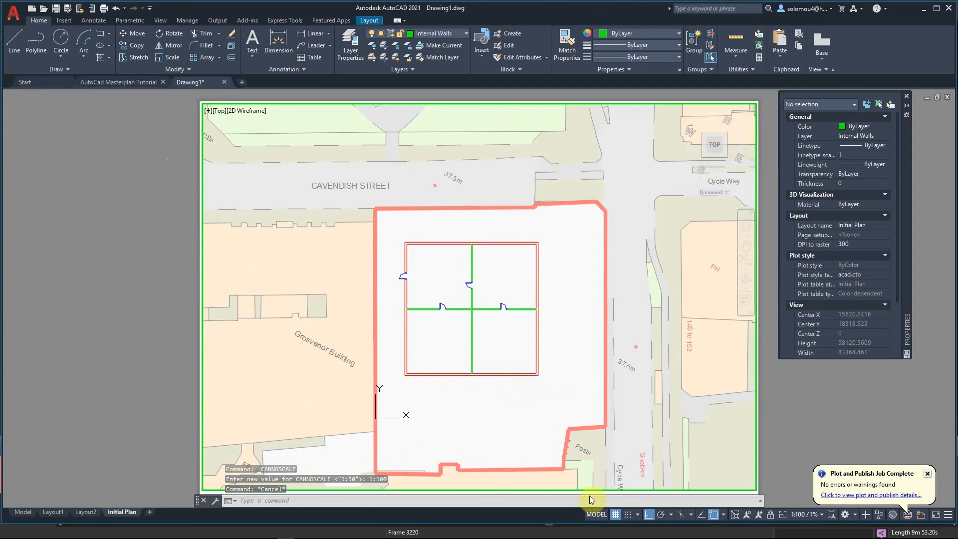
click(596, 514)
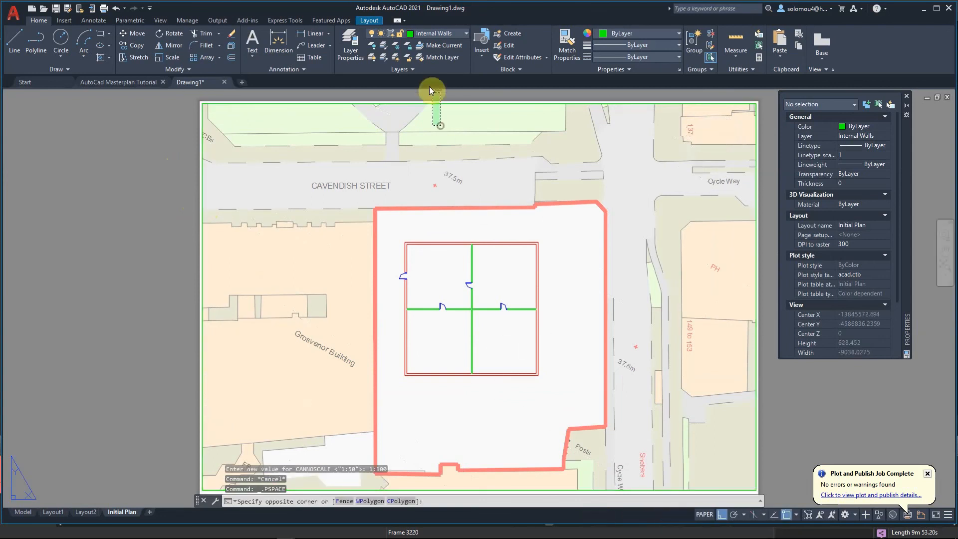
Step: Set the viewport border's color to ByBlock and its lineweight to 0.00 mm
click(440, 125)
click(313, 91)
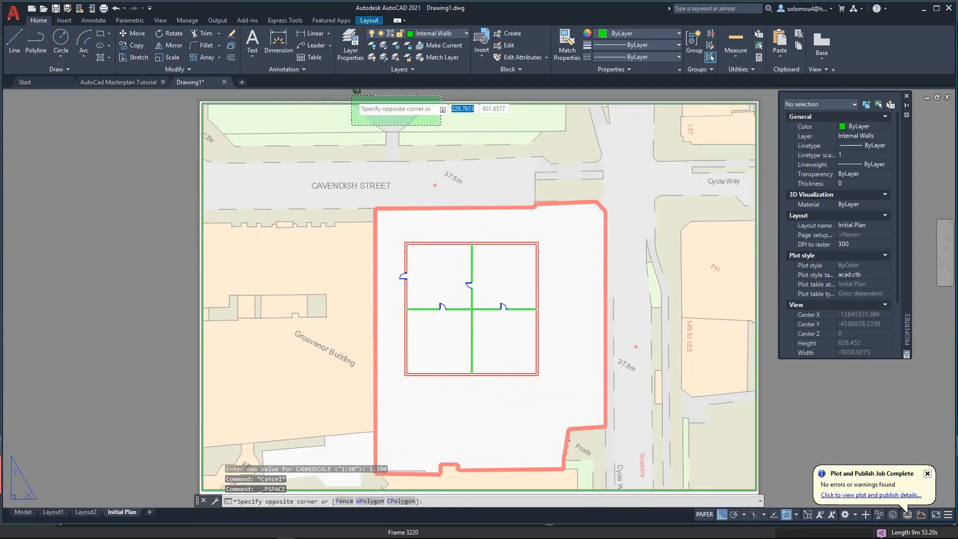
click(642, 37)
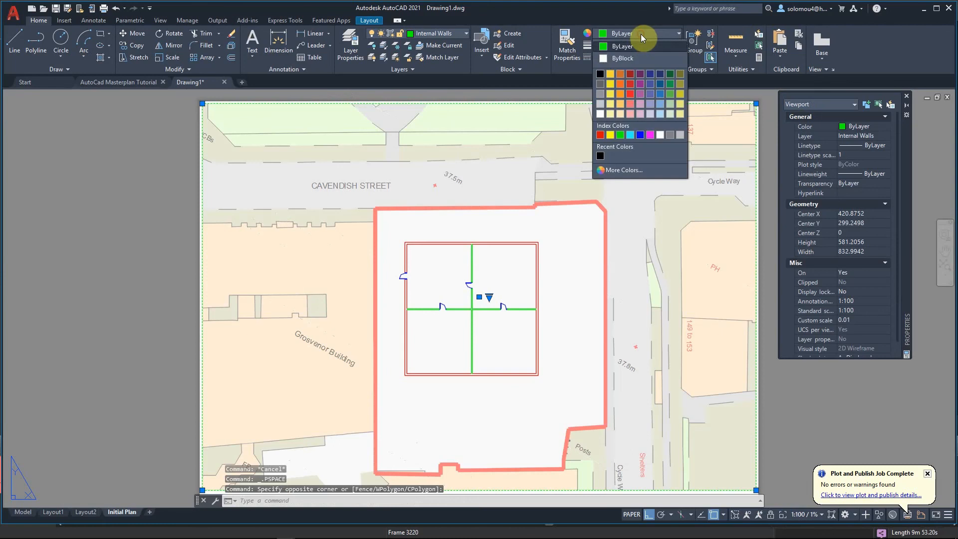
click(619, 61)
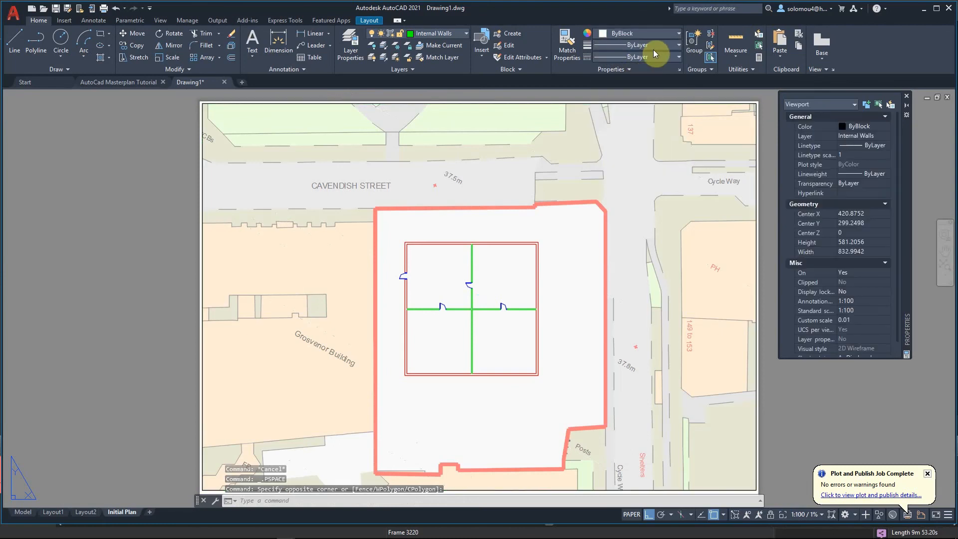
click(645, 49)
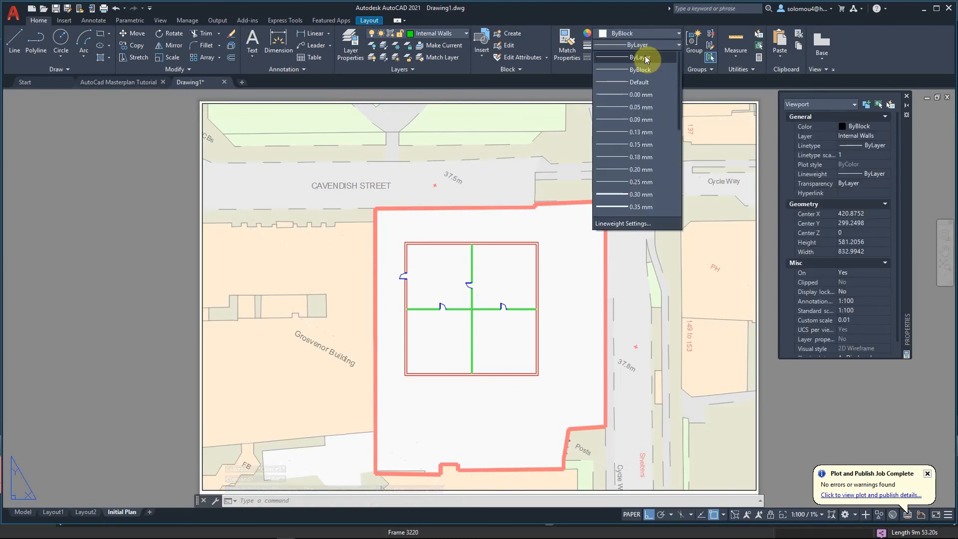
click(653, 96)
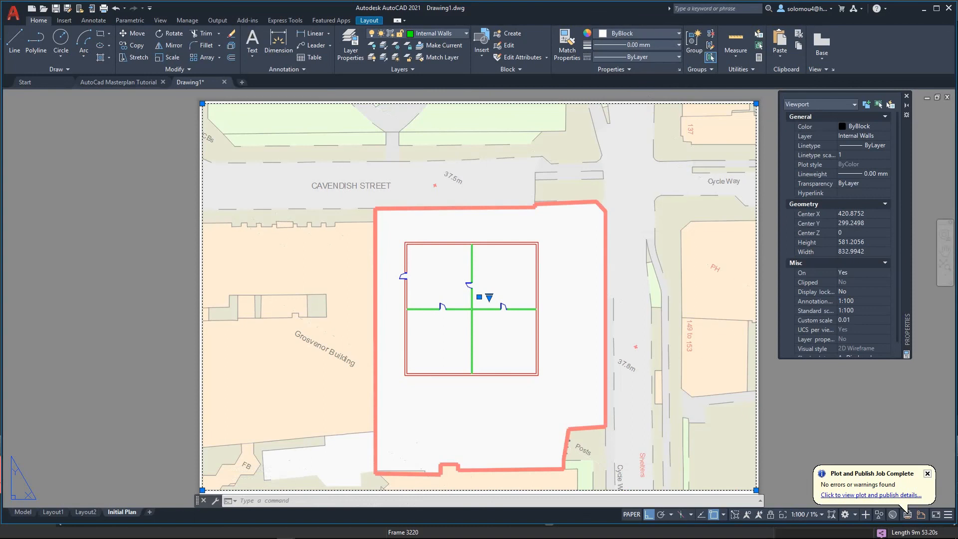
key(Escape)
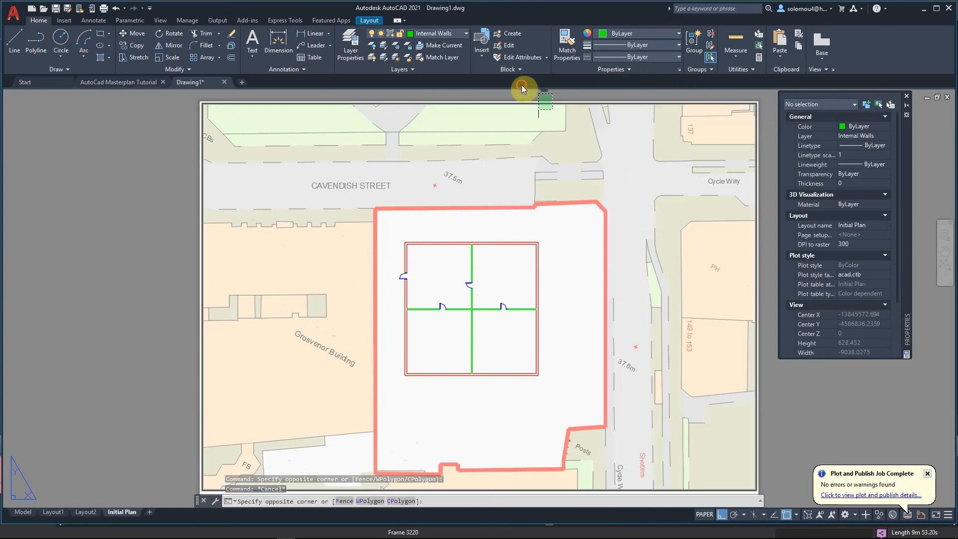
click(547, 98)
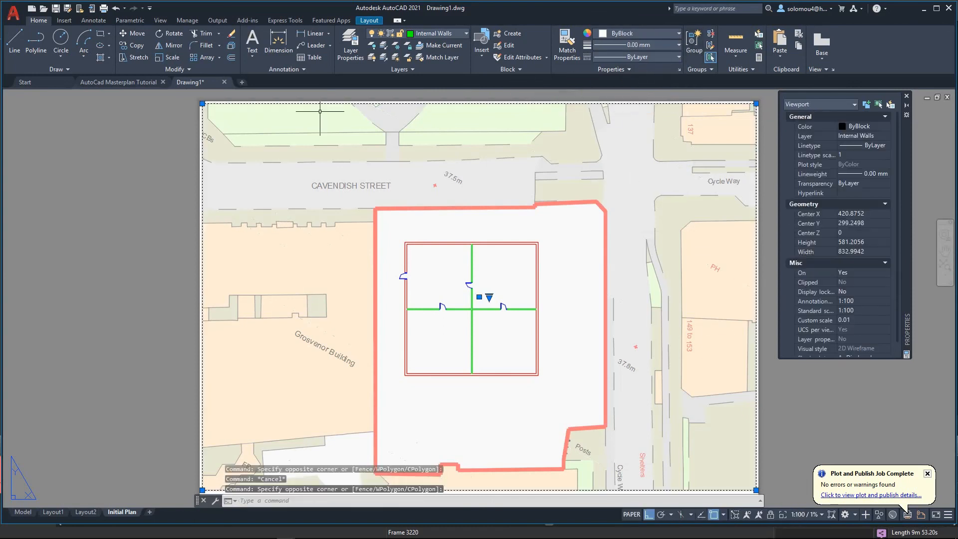
key(Escape)
Step: Plot the Initial Plan layout as a single sheet with the DWG To PDF plotter on ISO full bleed A1
scroll(208, 251, down, 2)
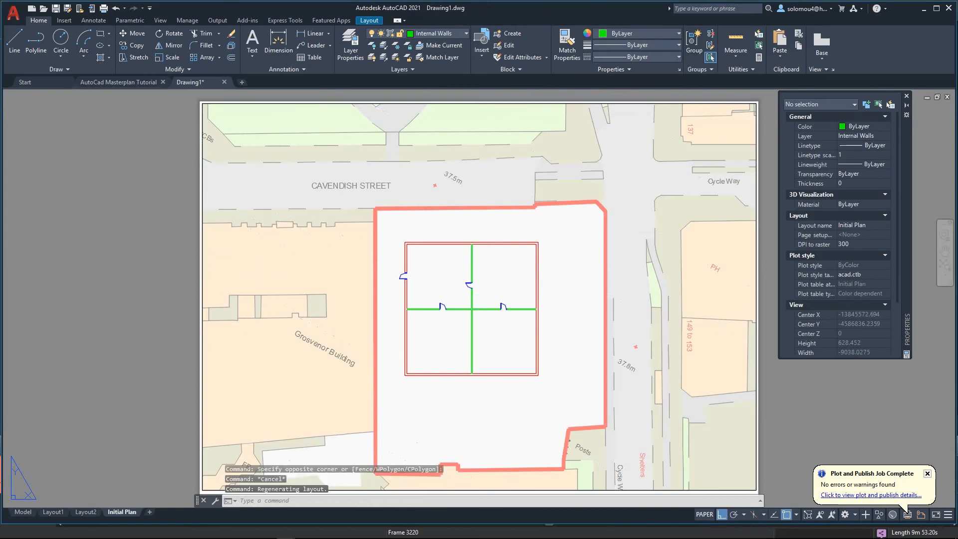
scroll(296, 274, up, 2)
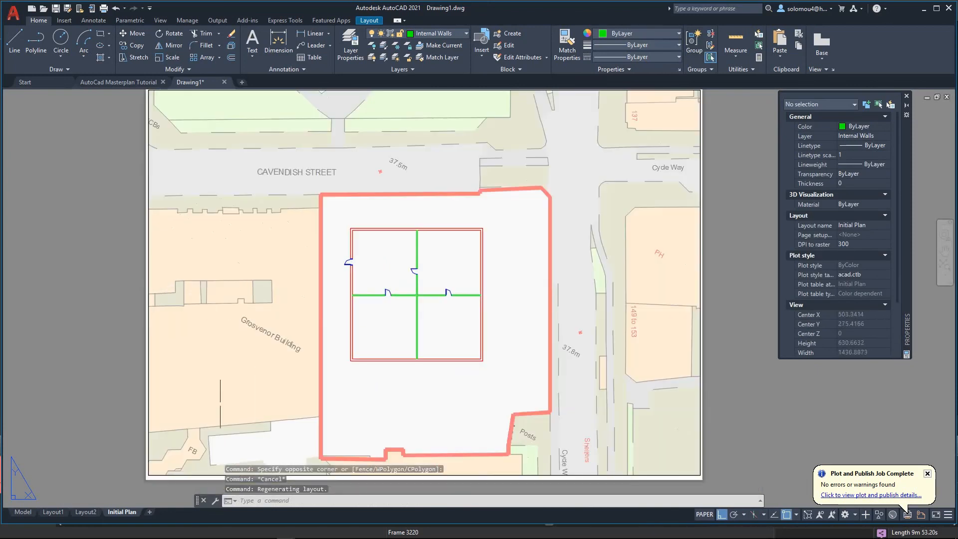
right_click(128, 510)
click(185, 448)
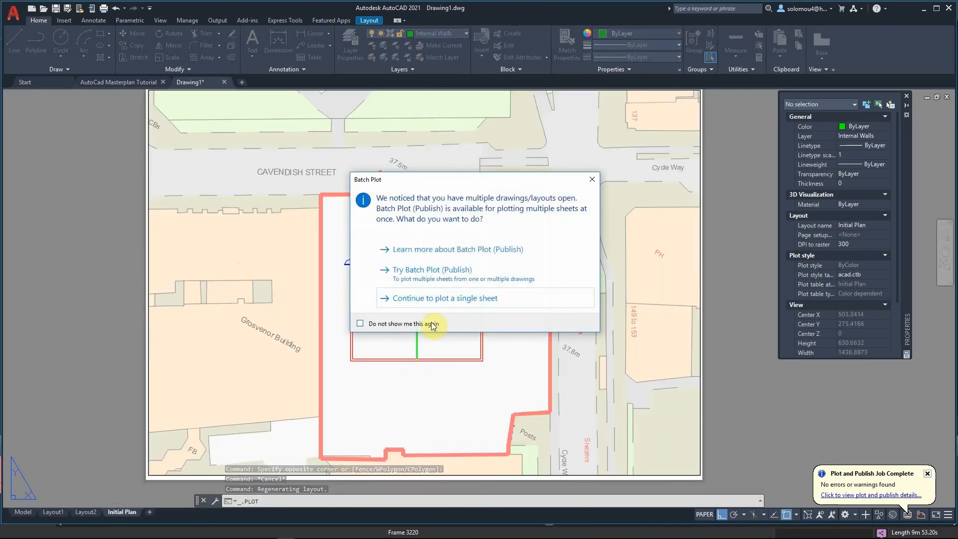
click(454, 299)
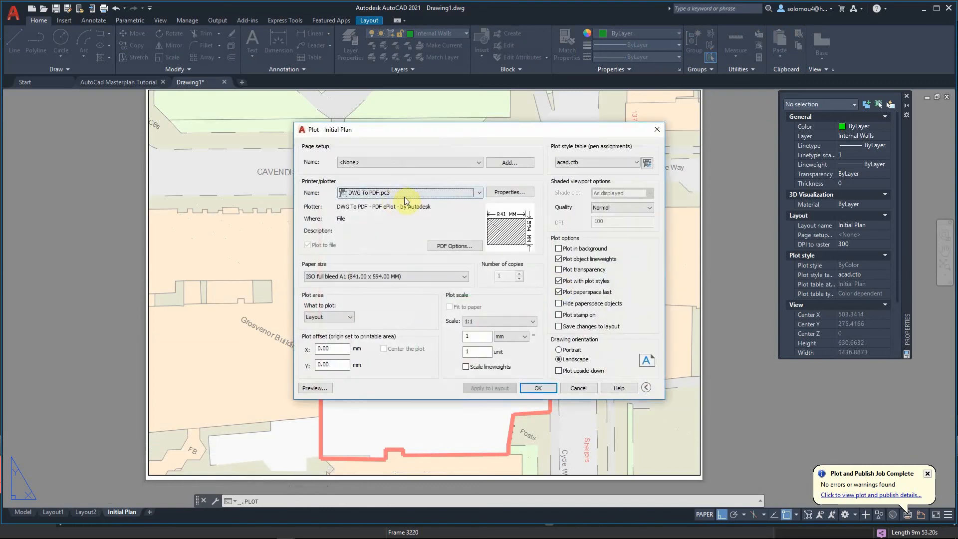
click(547, 389)
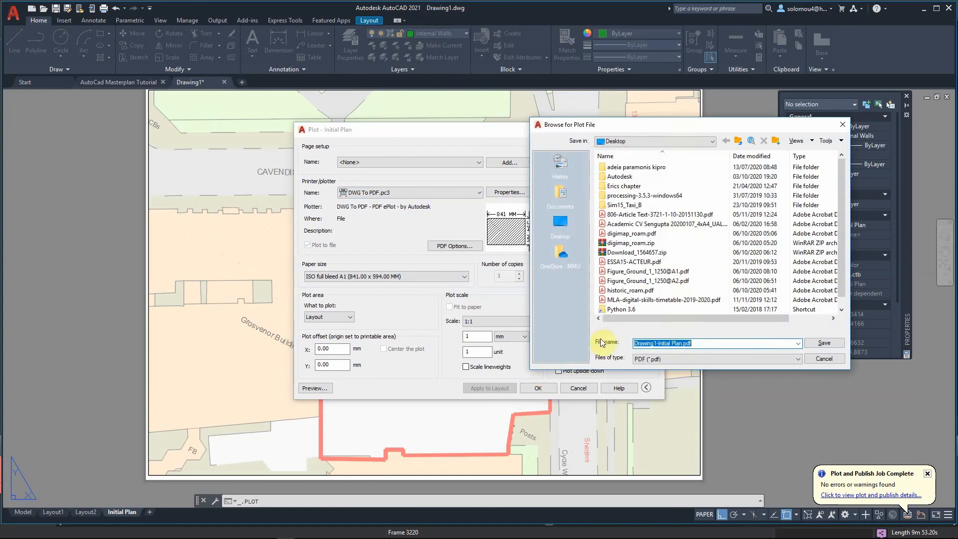
Step: Name the plot file Initial Plan.pdf and save it to the Desktop
click(657, 343)
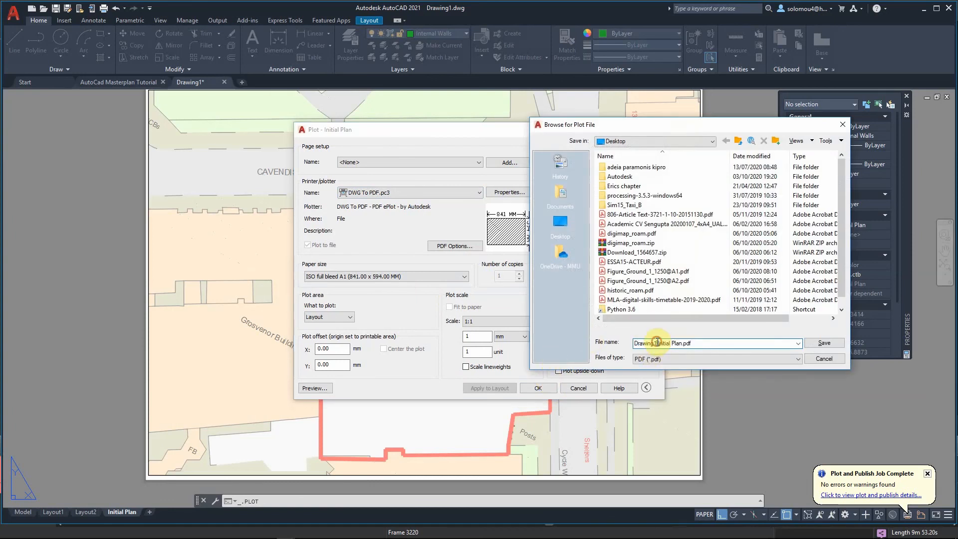
key(BackSpace)
key(BackSpace)
key(BackSpace)
key(BackSpace)
key(BackSpace)
key(BackSpace)
key(BackSpace)
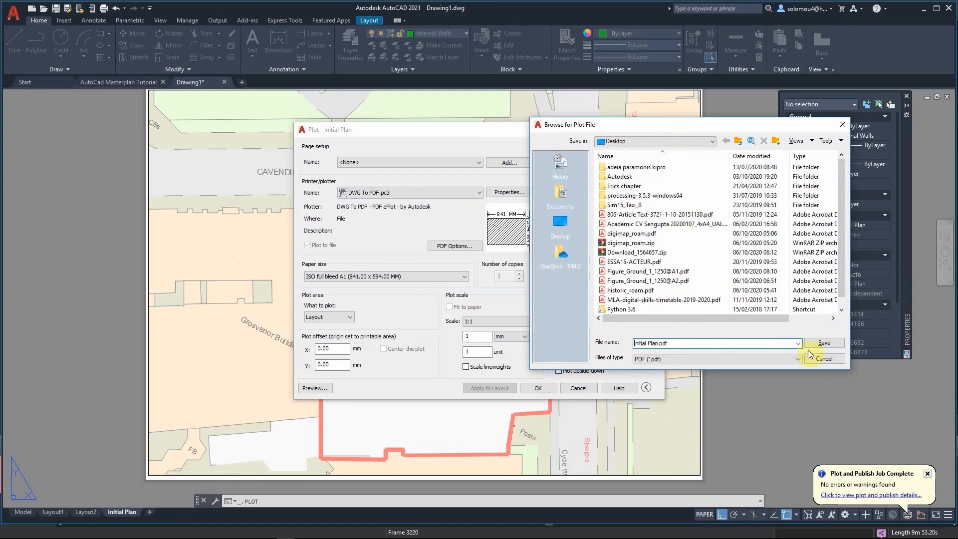
click(824, 343)
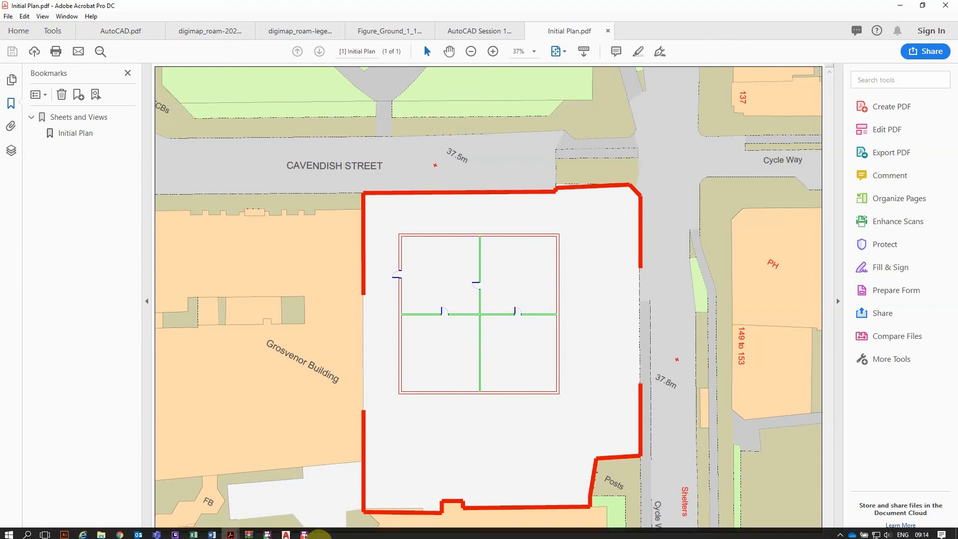
Step: Switch back to AutoCAD and view the model space of the AutoCad Masterplan Tutorial drawing
mouse_move(283, 537)
click(322, 490)
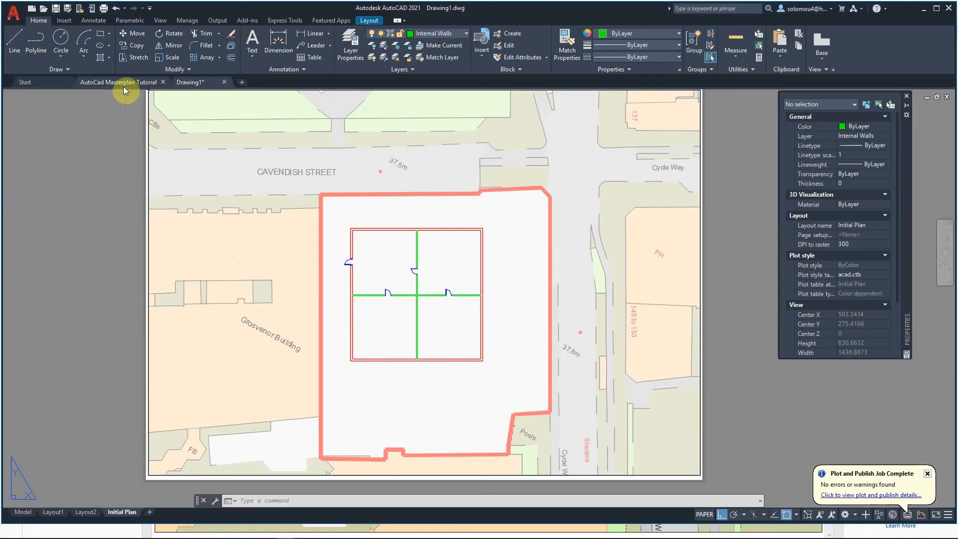
click(124, 83)
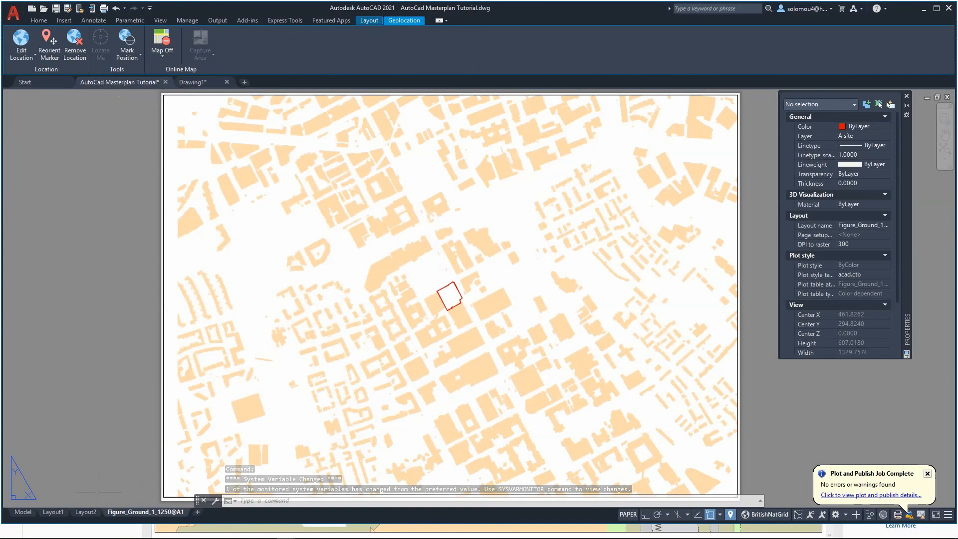
click(36, 513)
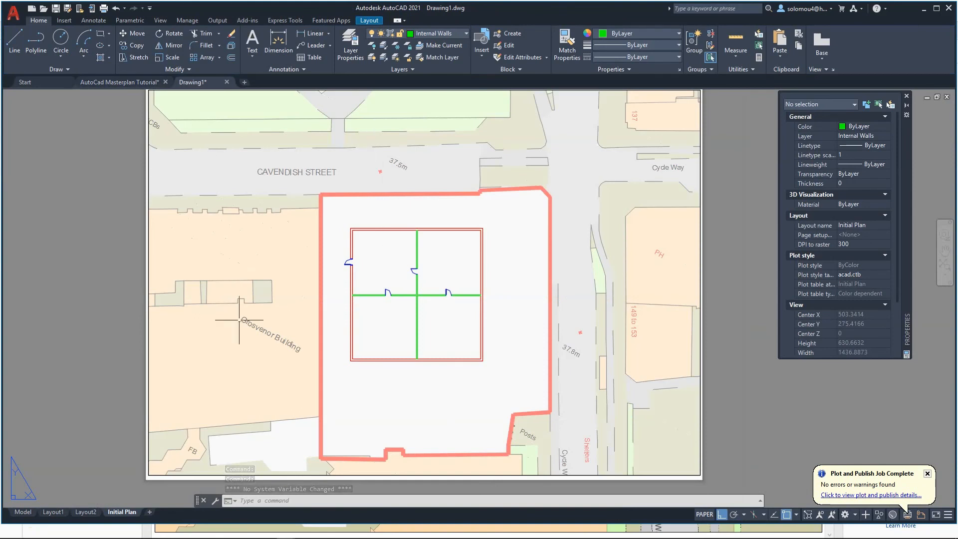
Step: In Drawing1's model space, reorient the UCS with its origin on the red line in Grosvenor Square and its X-axis along that line
click(22, 512)
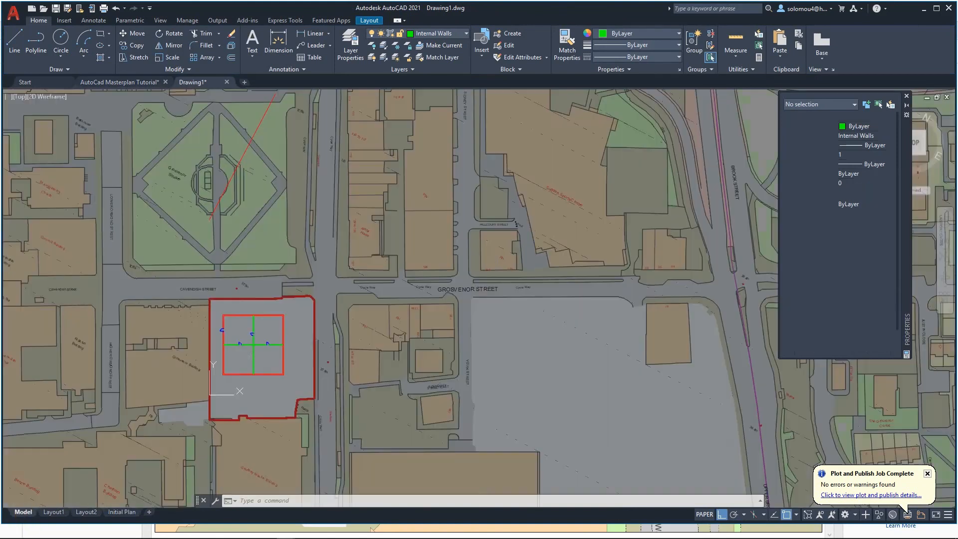
scroll(289, 199, down, 3)
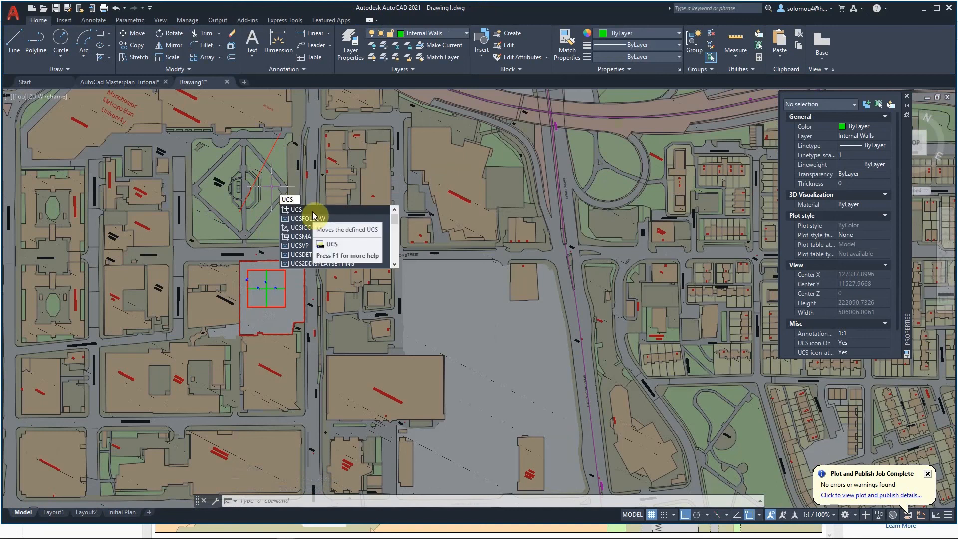
click(312, 212)
scroll(229, 196, up, 8)
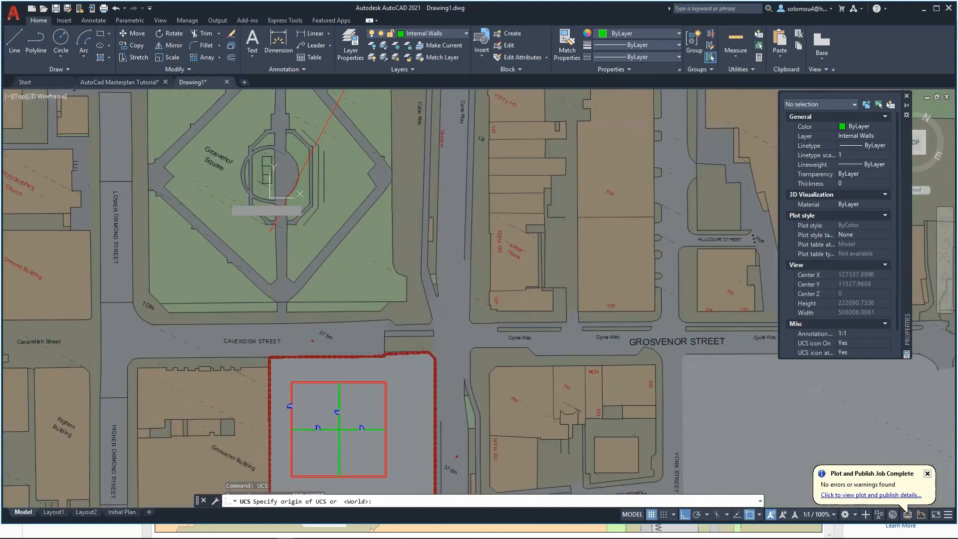
click(333, 240)
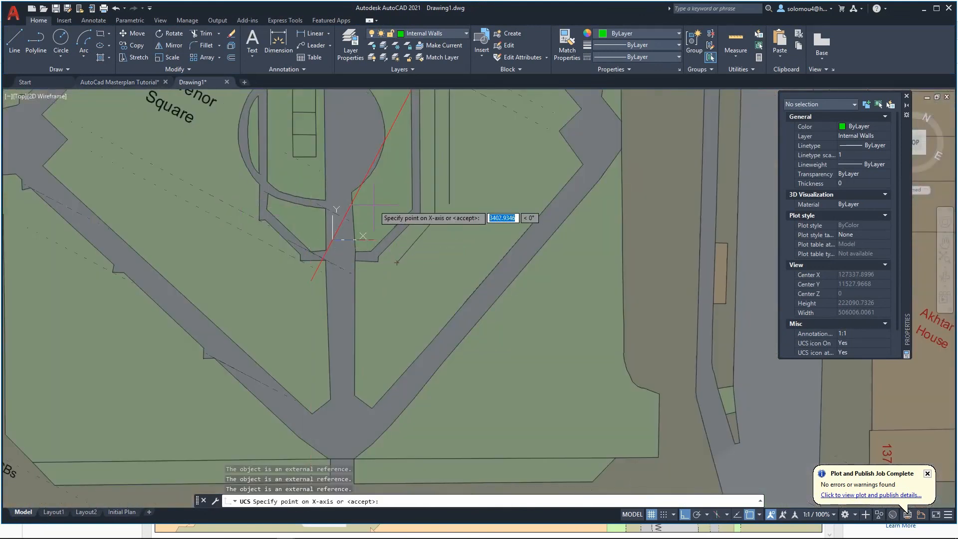
click(359, 189)
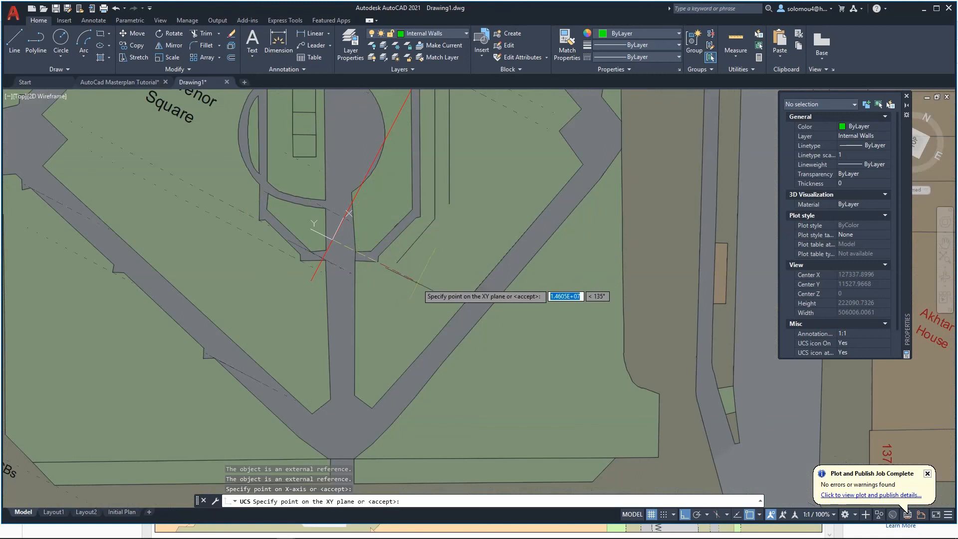
click(402, 283)
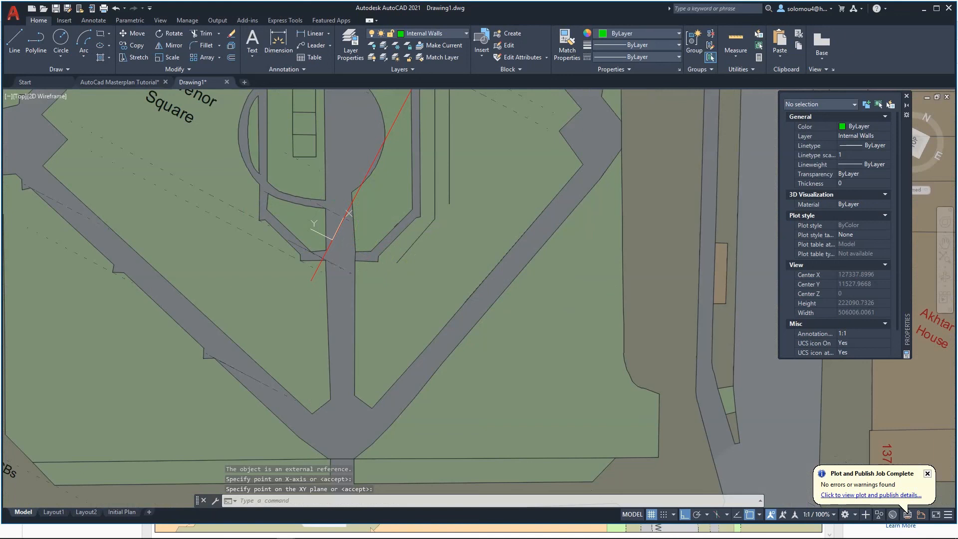
Step: Rotate the view to the plan of the current UCS and inspect the site beside Grosvenor Square
text(plan)
key(Return)
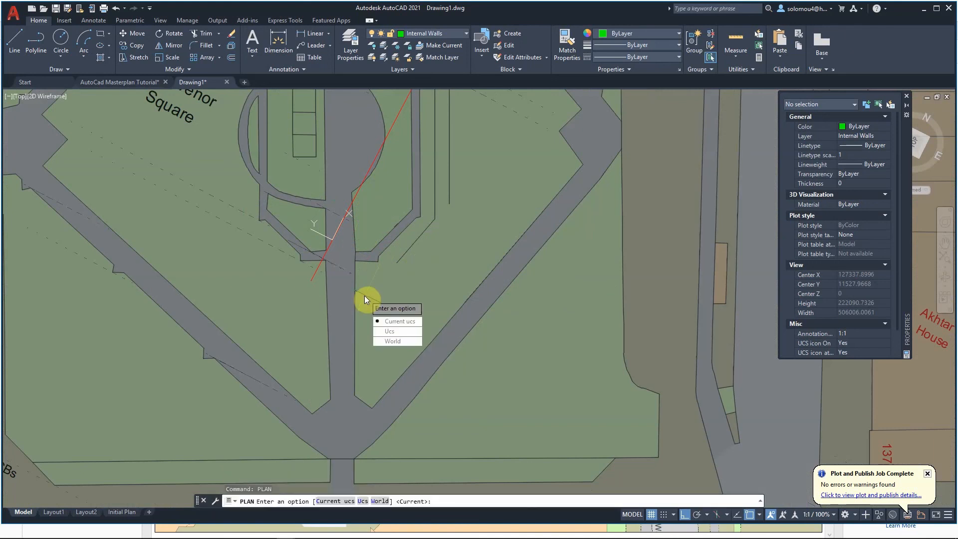
click(399, 321)
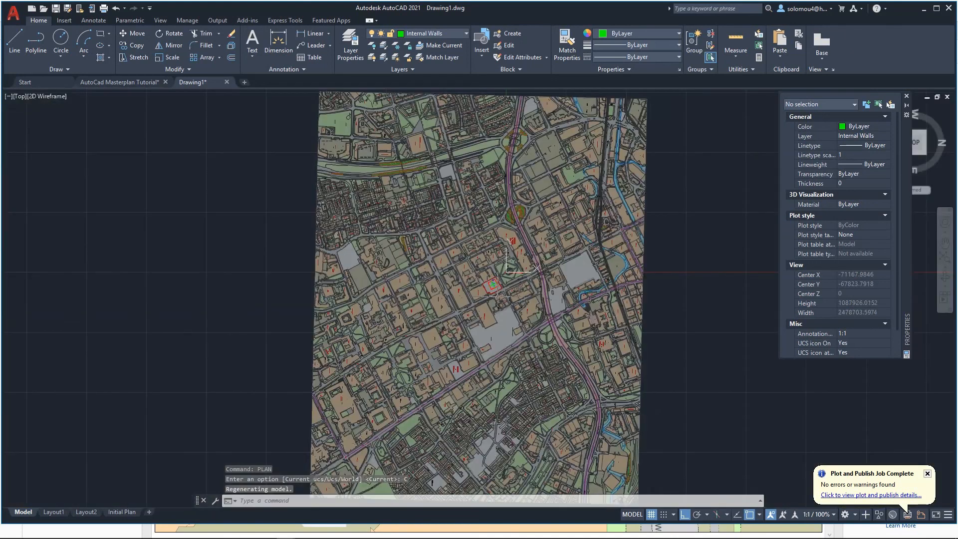
scroll(506, 272, up, 10)
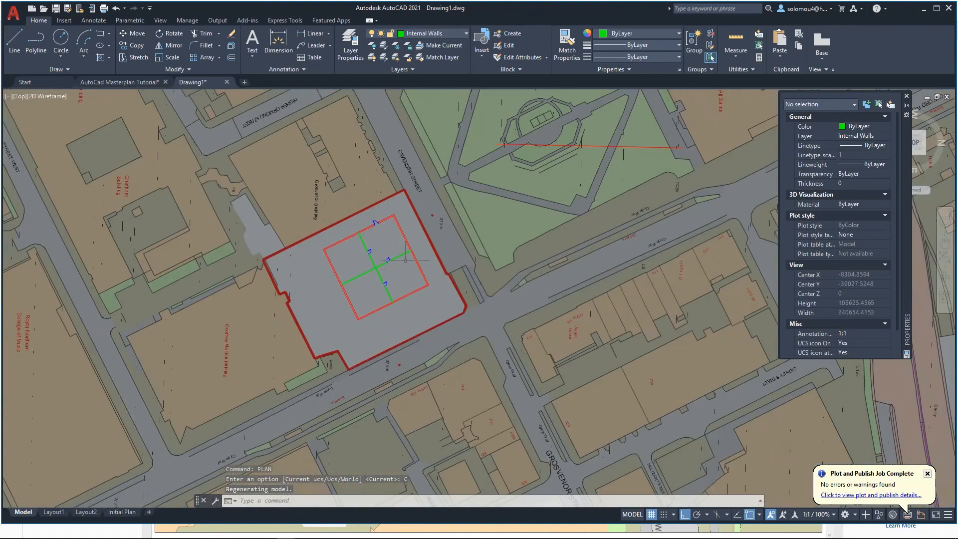
scroll(405, 260, up, 4)
scroll(405, 260, down, 6)
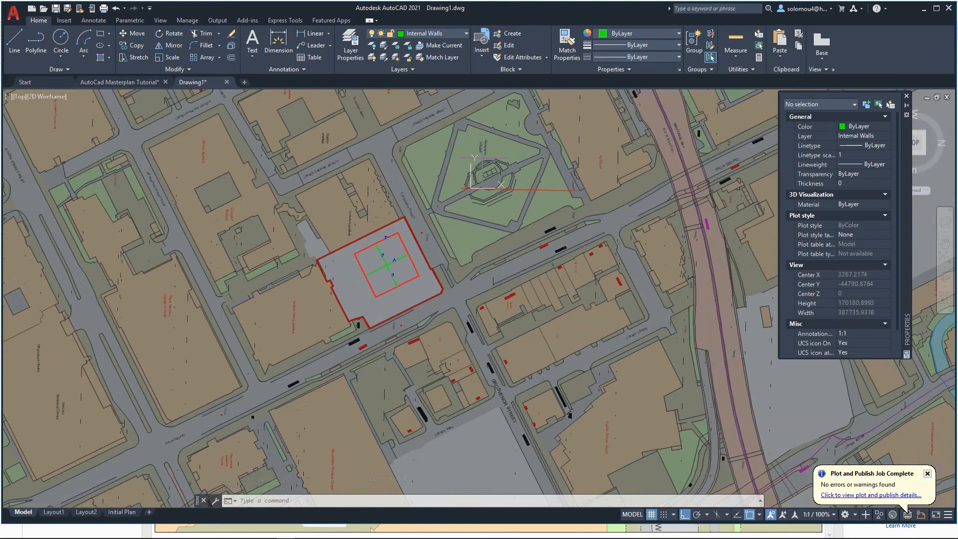
scroll(477, 158, up, 4)
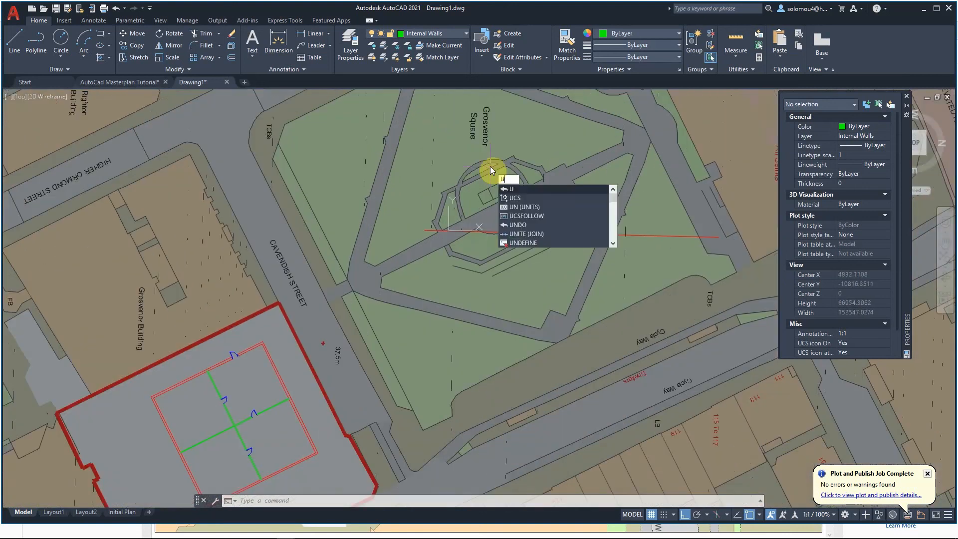
Step: Draw a line about 4,700 units long from the red line's end near the UCS origin, perpendicular to the X-axis at 270°
key(Escape)
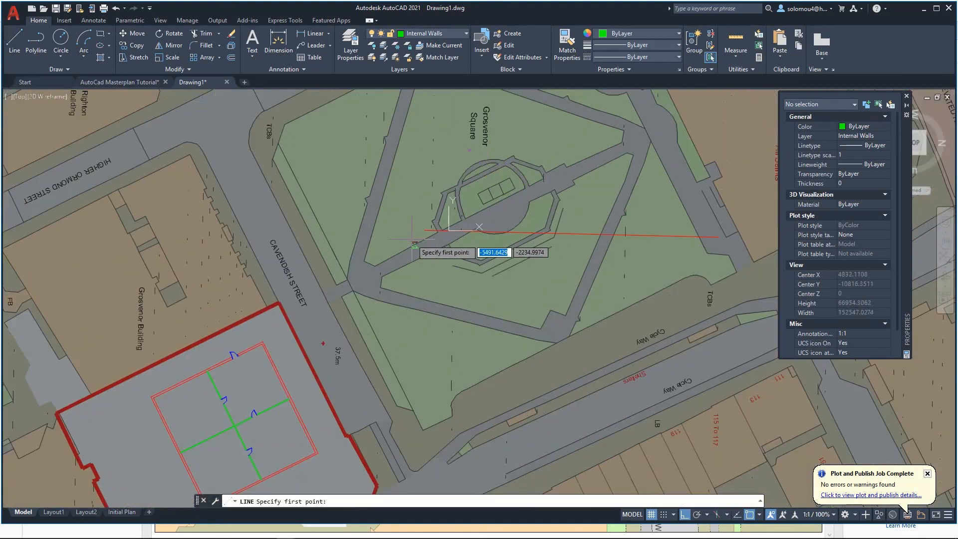
click(424, 230)
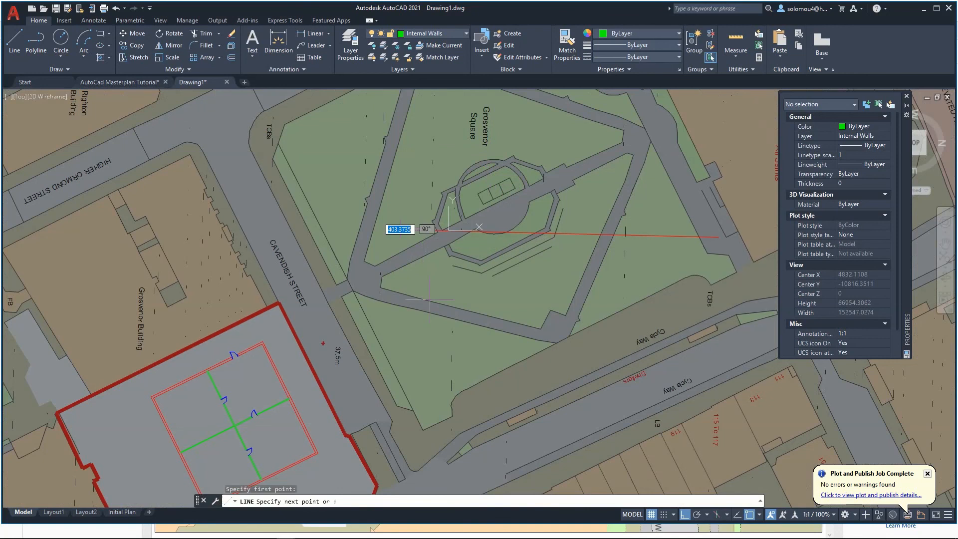
click(430, 331)
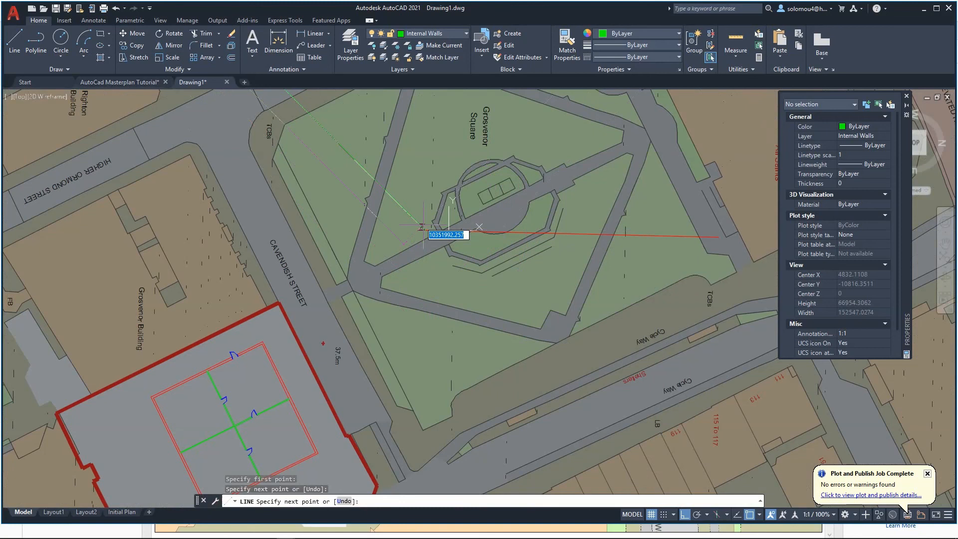
key(ctrl+z)
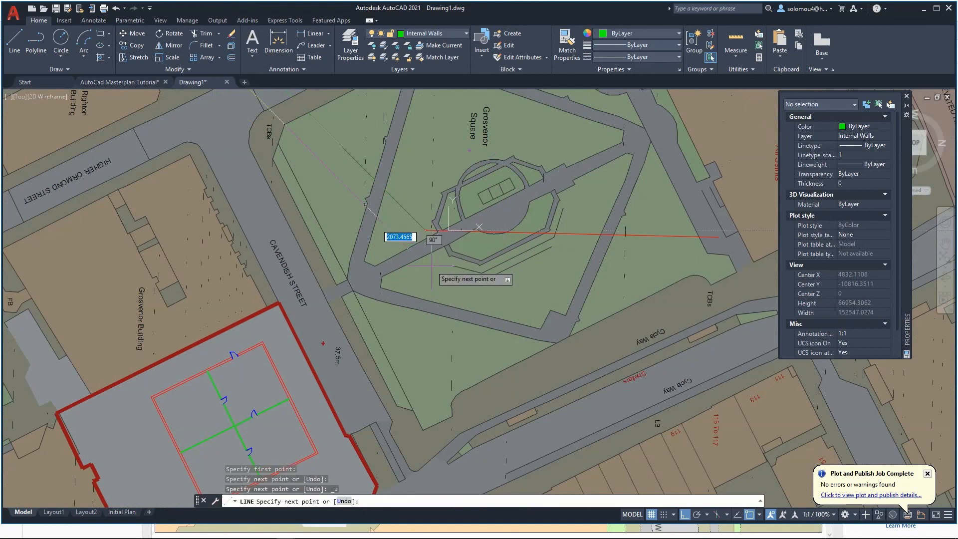
scroll(432, 266, up, 5)
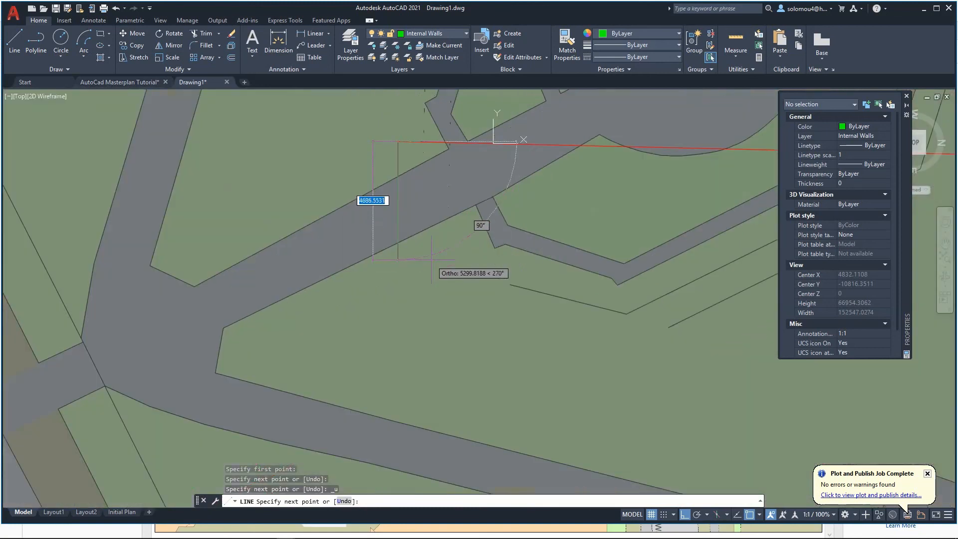
click(432, 259)
key(Escape)
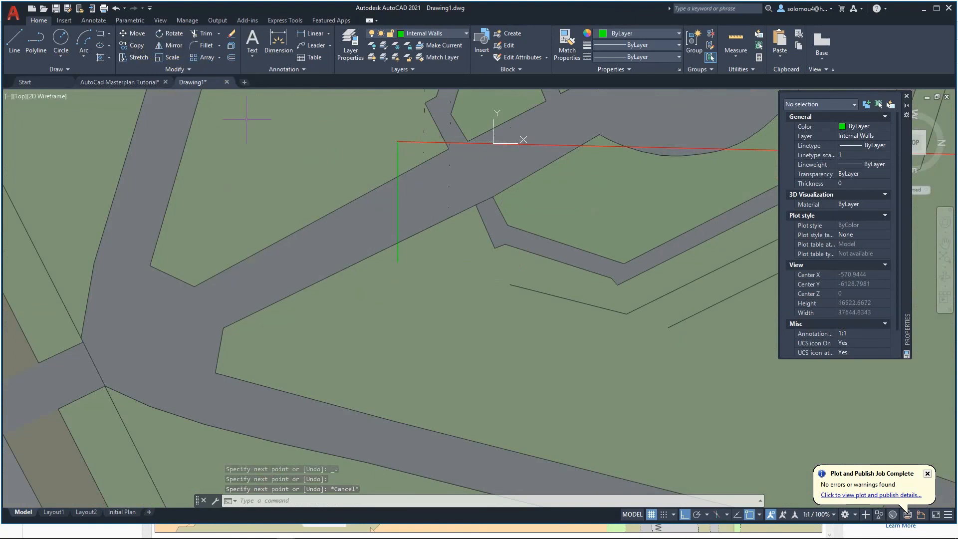
Step: Redefine the UCS with its origin at the corner of the red and green lines, X-axis along the green line and Y towards the red one
text(UCS)
key(Return)
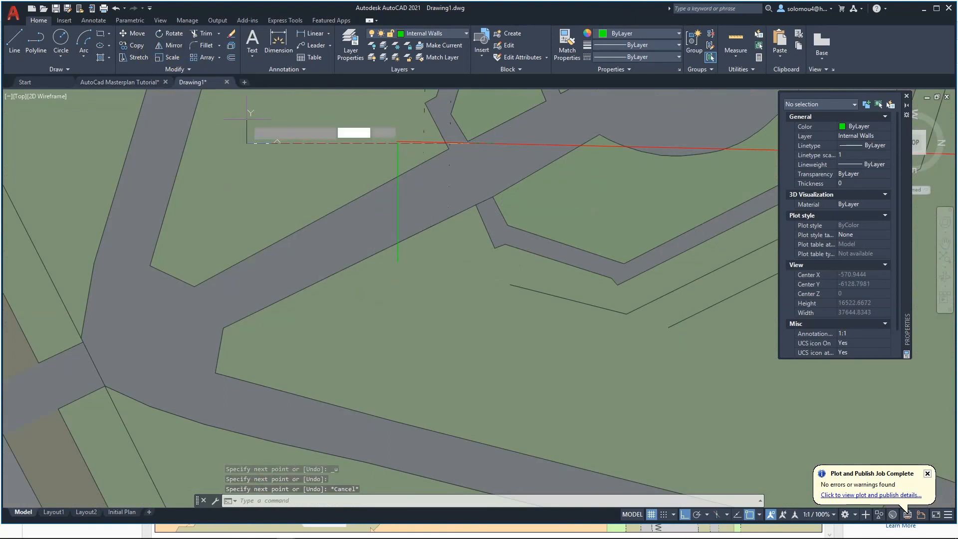
click(416, 141)
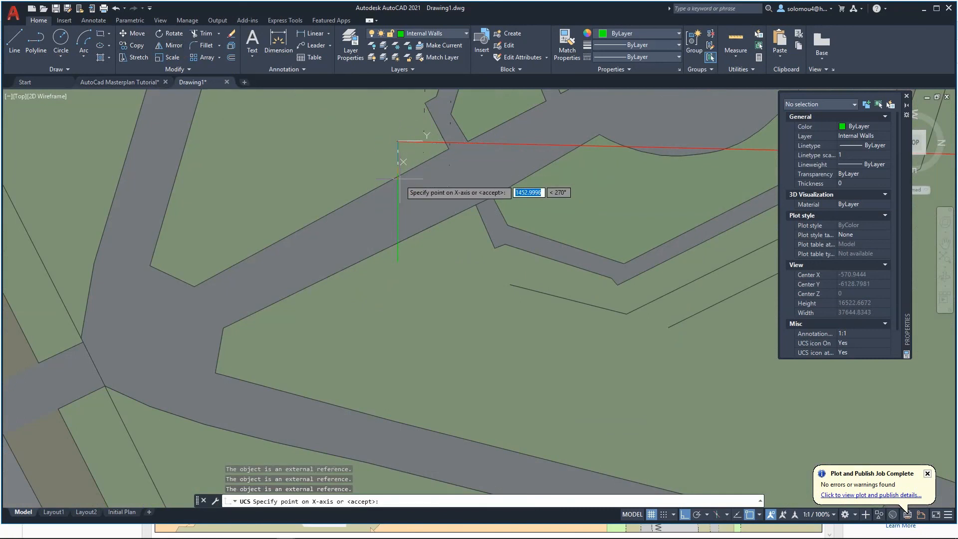
click(398, 185)
click(441, 146)
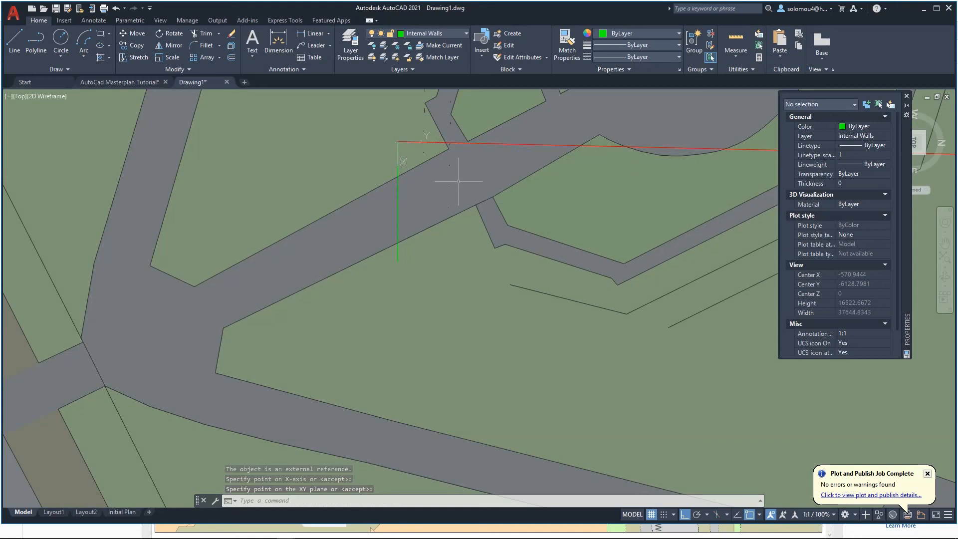
Step: Align the plan view with the current UCS set from the green line
text(plan)
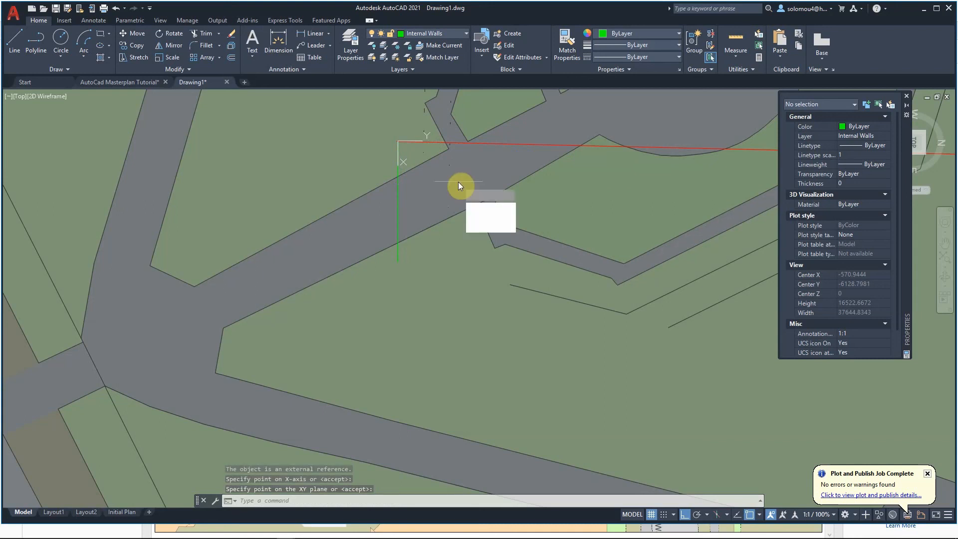
key(Return)
click(500, 207)
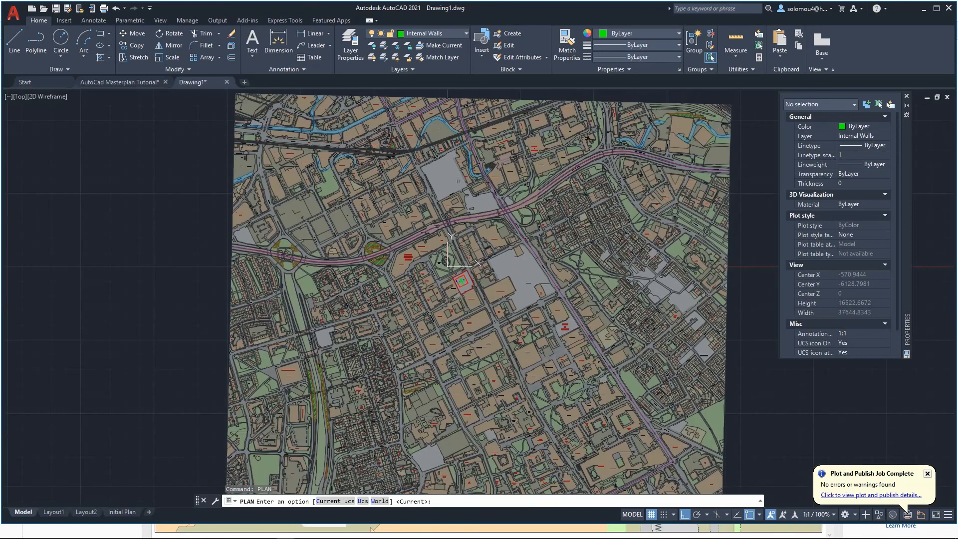
scroll(483, 272, up, 4)
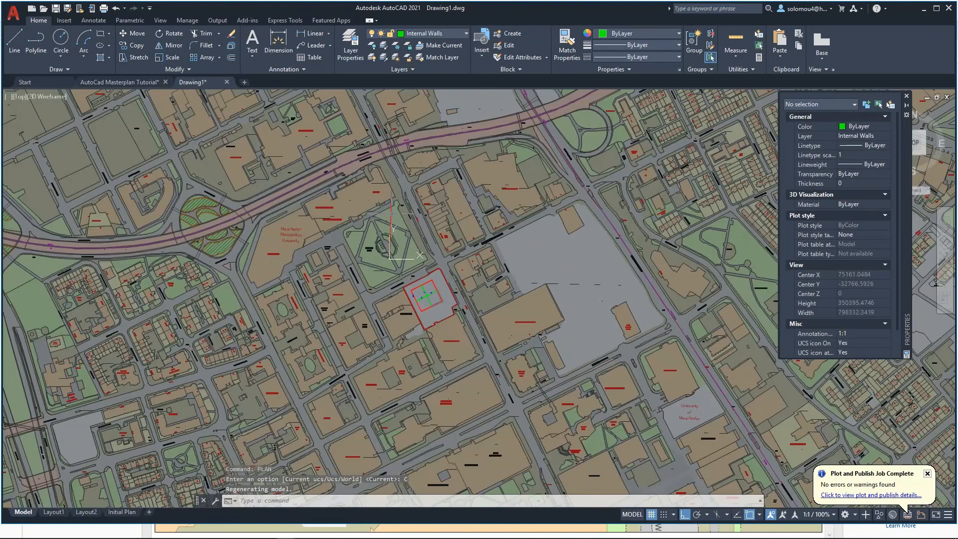
Step: Delete the red reference line in Grosvenor Square
click(390, 216)
key(Delete)
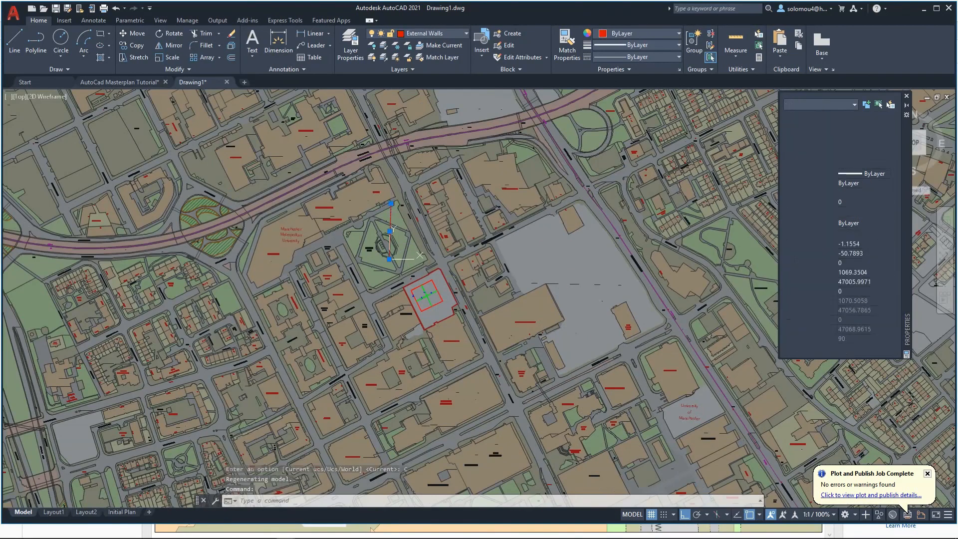
Step: Examine the building walls, site boundary and surrounding streets in the reoriented plan view
scroll(427, 296, up, 4)
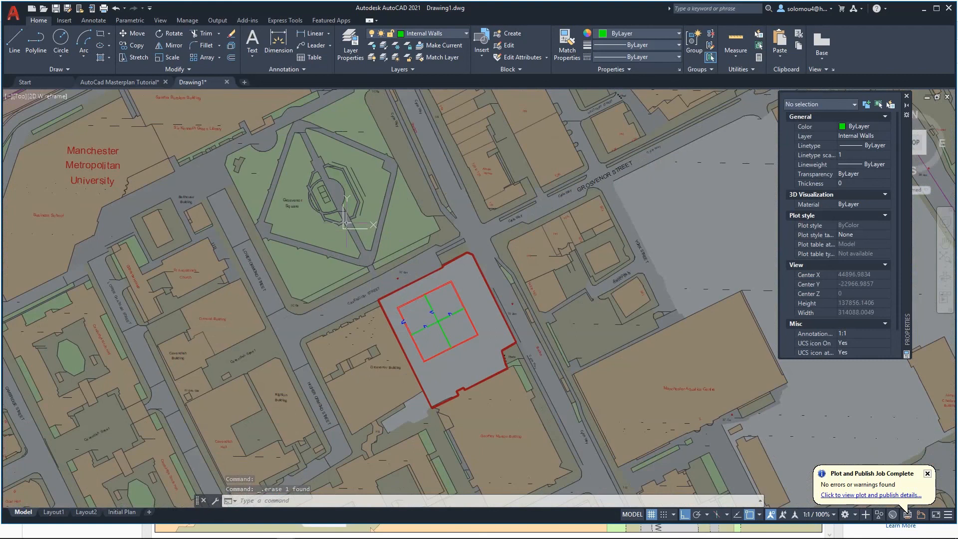
scroll(414, 332, up, 4)
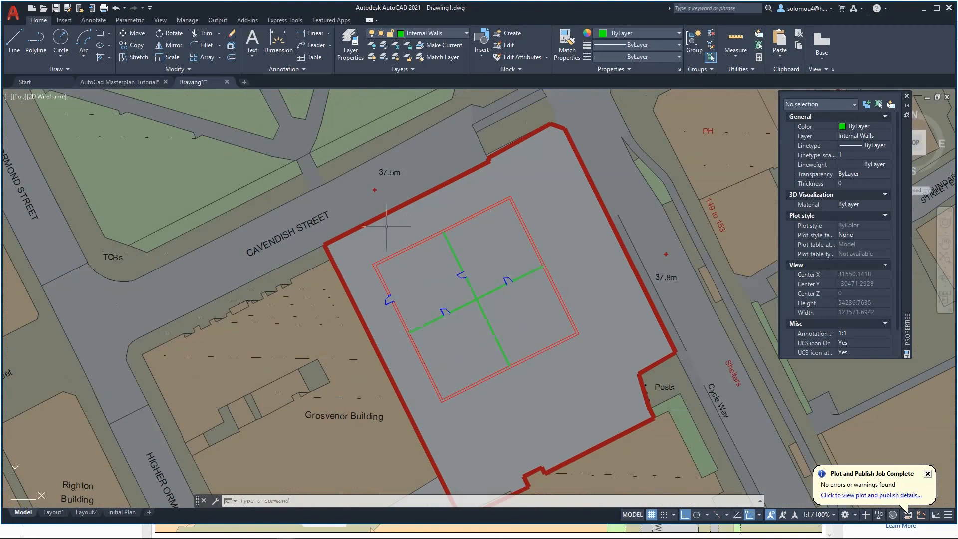
scroll(360, 299, down, 2)
scroll(434, 314, up, 2)
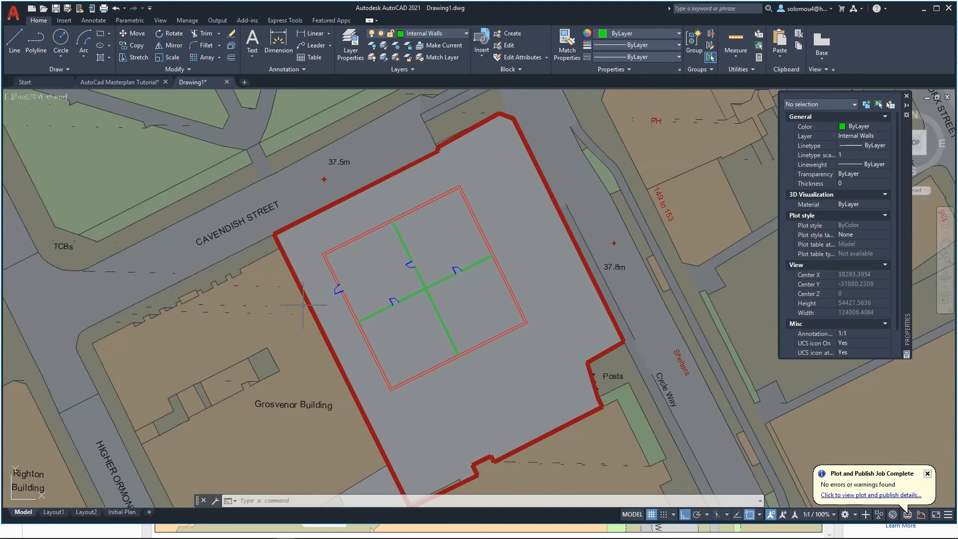
scroll(305, 300, down, 2)
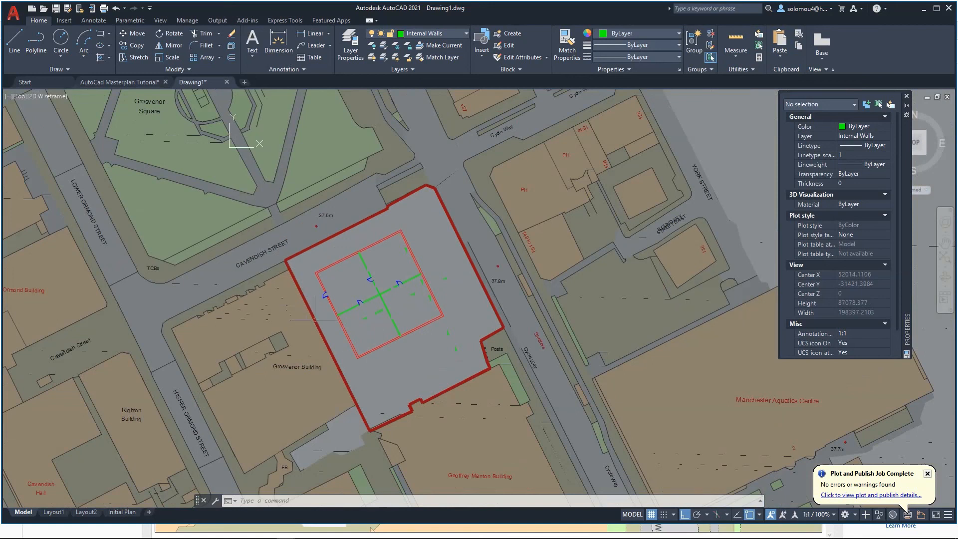
scroll(405, 294, up, 2)
scroll(406, 294, up, 2)
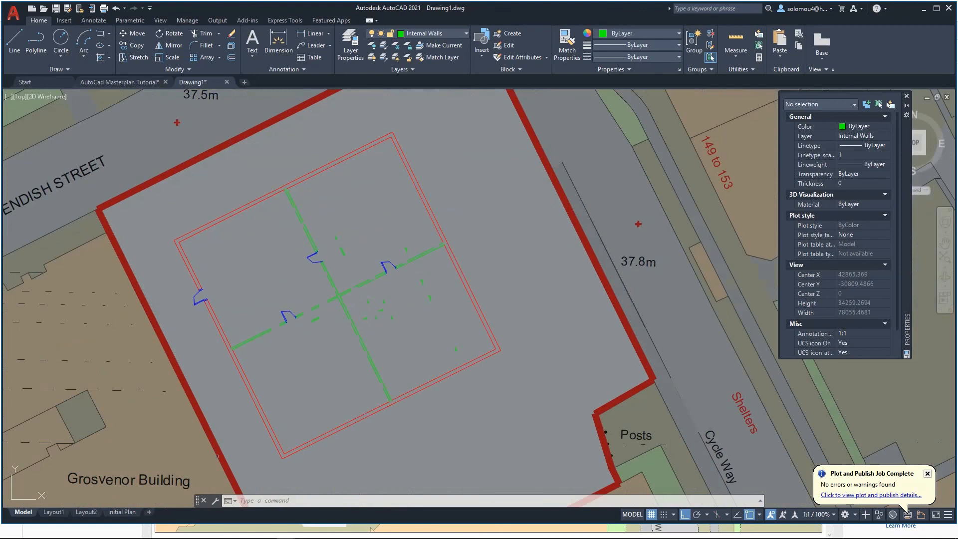
scroll(365, 195, down, 2)
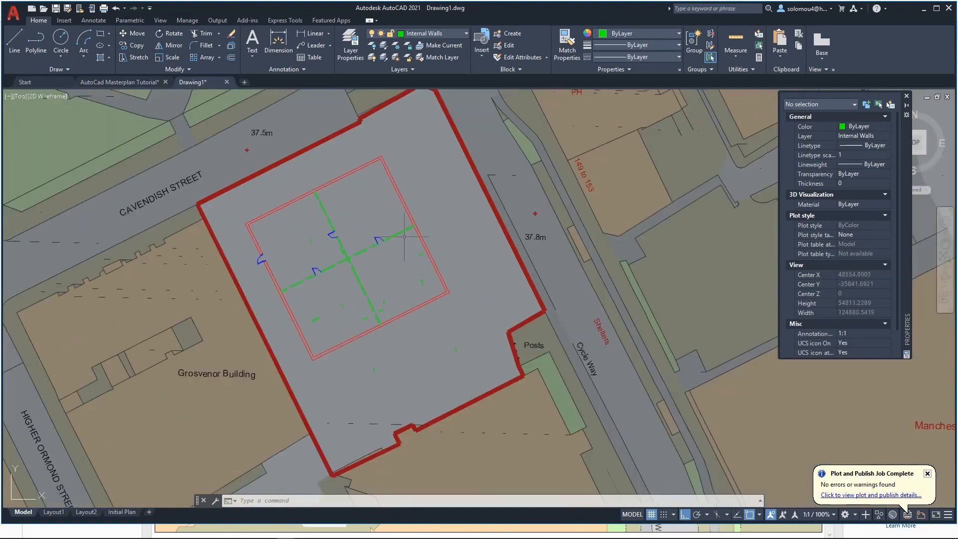